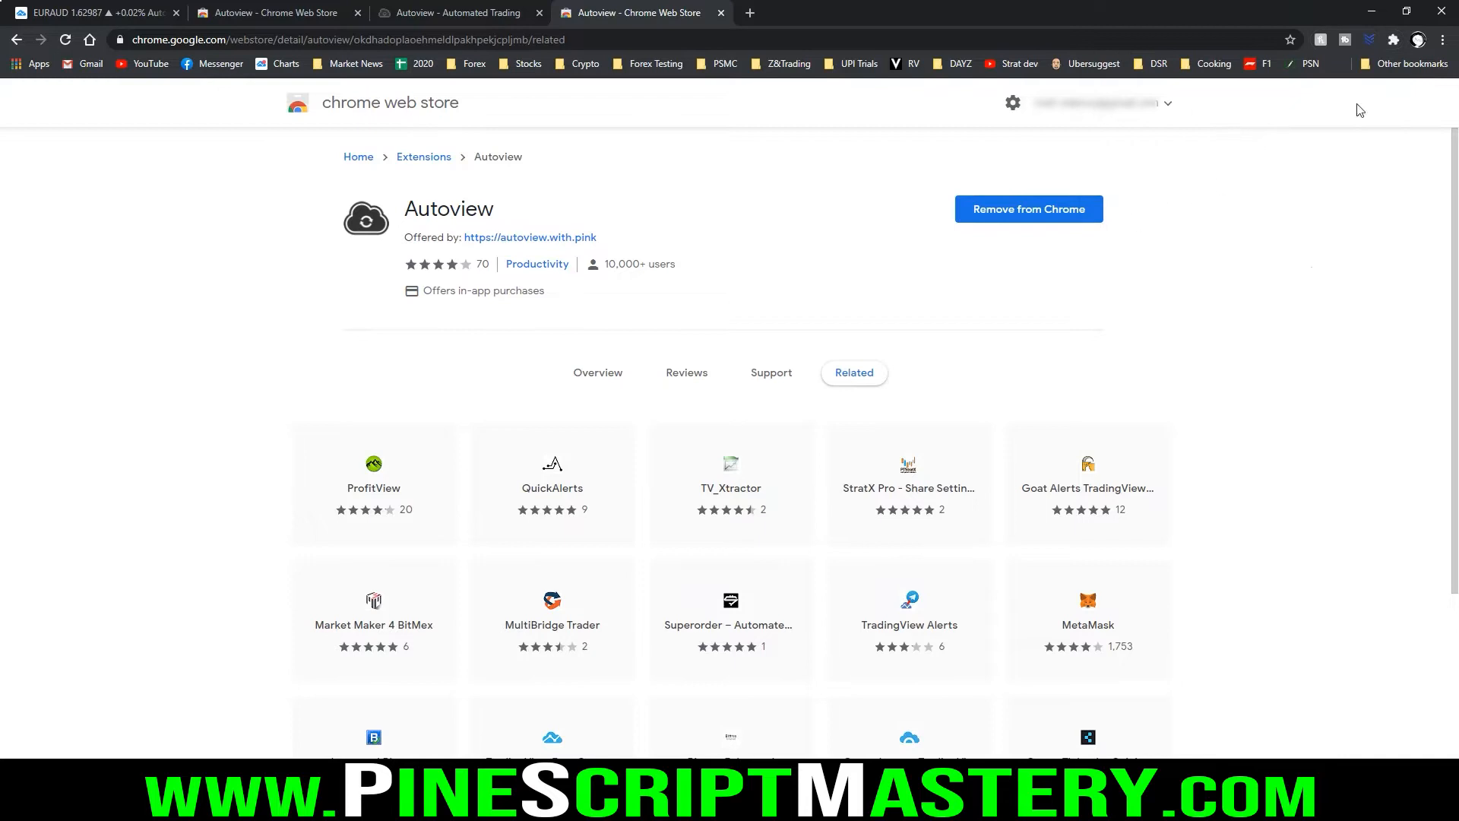
# Pin the Autoview extension to the browser toolbar and close the extensions list
pyautogui.click(1394, 41)
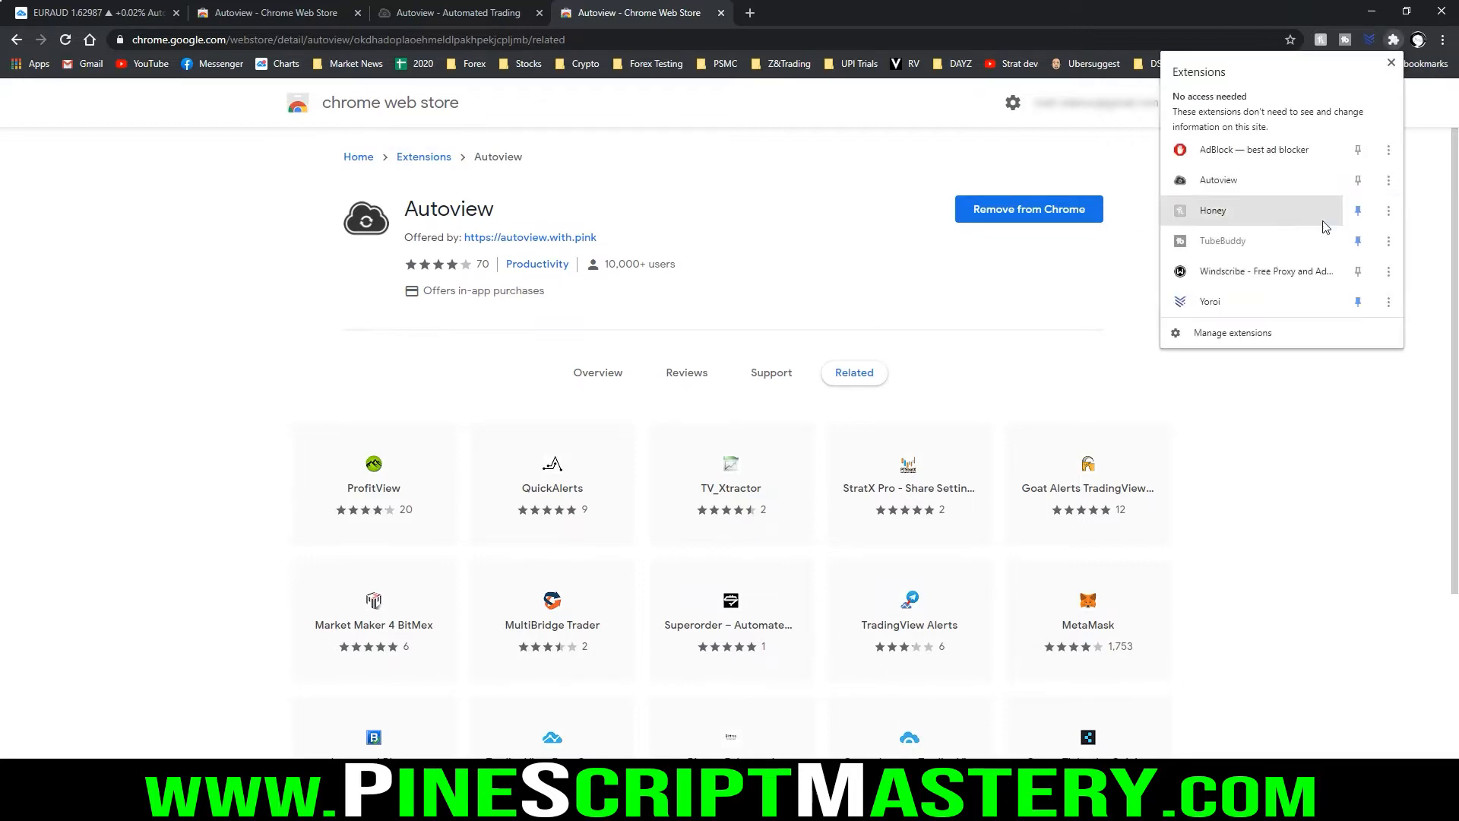
pyautogui.click(1358, 180)
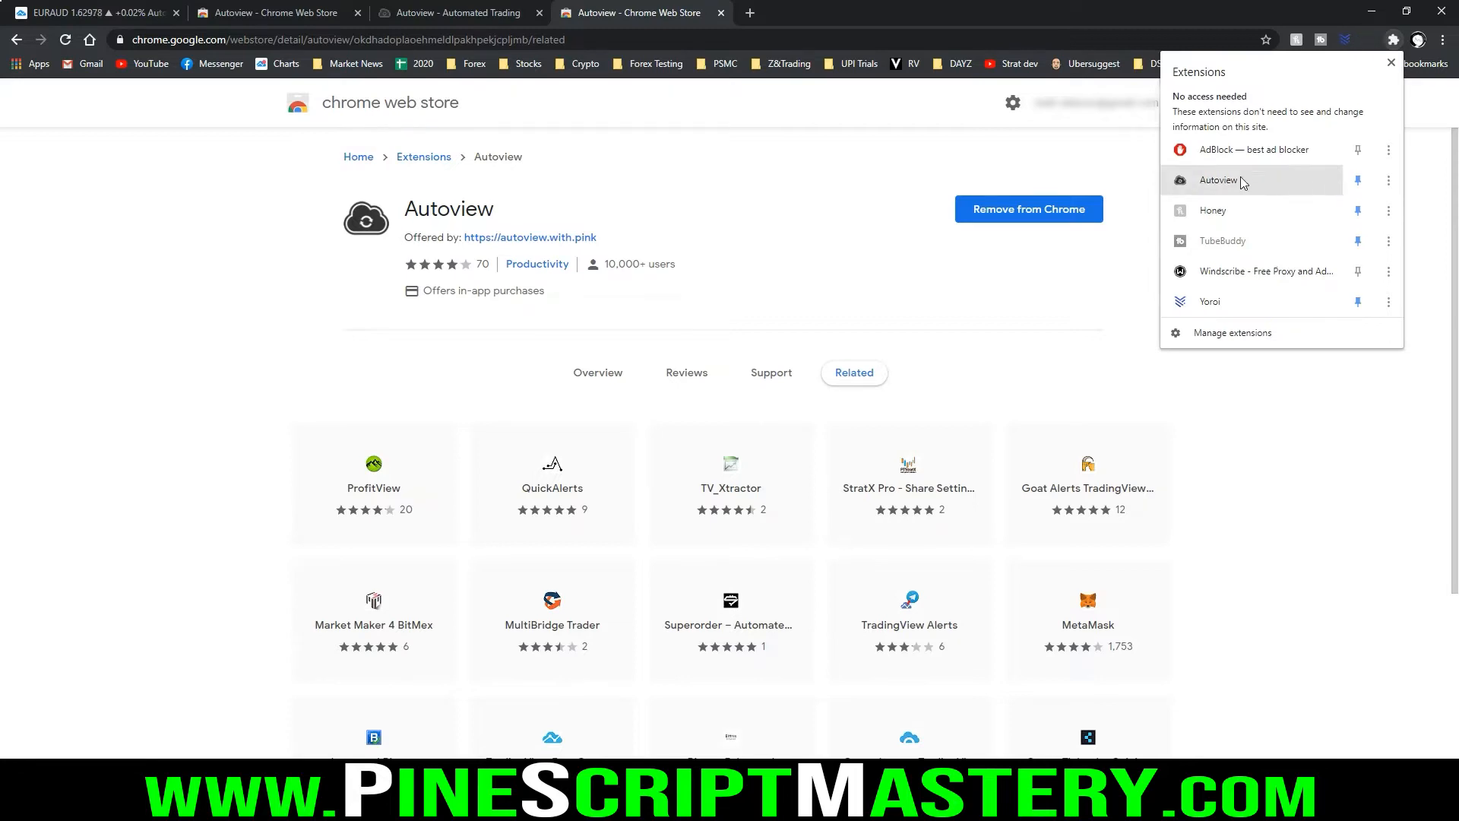
pyautogui.click(1418, 164)
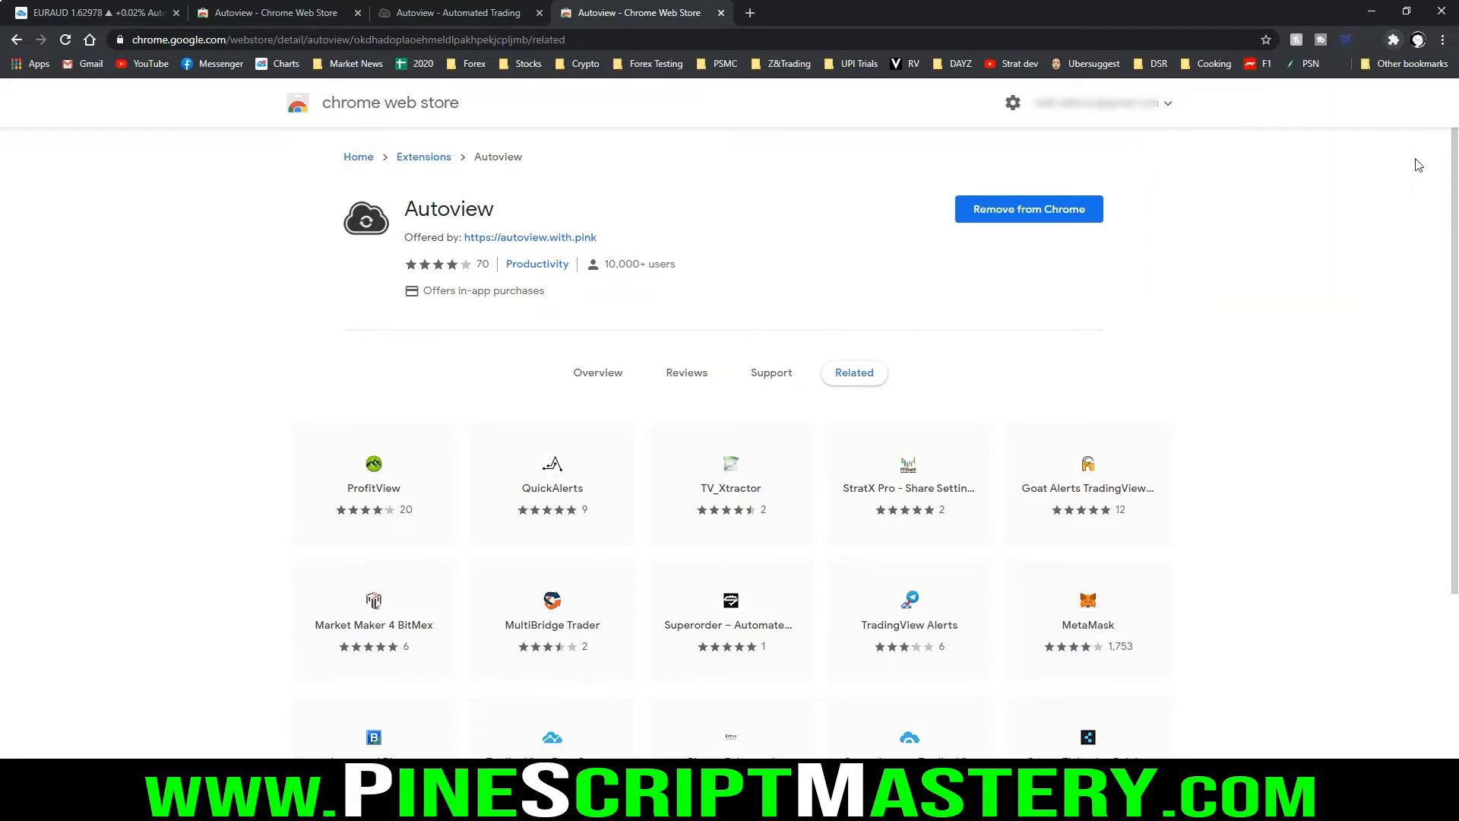
# Open the Autoview extension and look through its list of supported exchanges, including the OANDA entries
pyautogui.click(1366, 40)
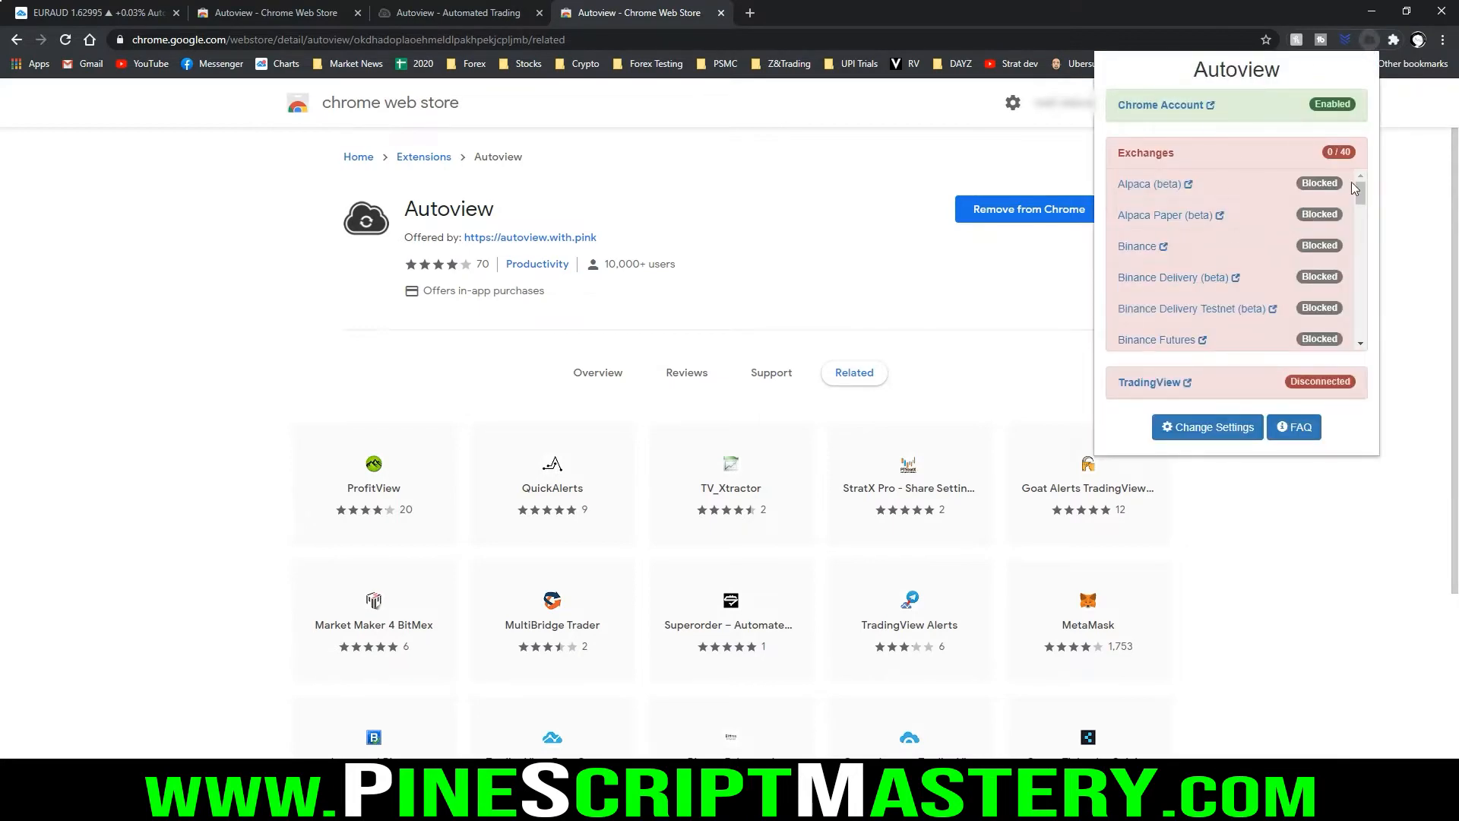
pyautogui.moveTo(1359, 186); pyautogui.dragTo(1349, 147)
pyautogui.scroll(-1, 1201, 226)
pyautogui.scroll(-1, 1187, 247)
pyautogui.scroll(1, 1170, 247)
pyautogui.scroll(-3, 1165, 245)
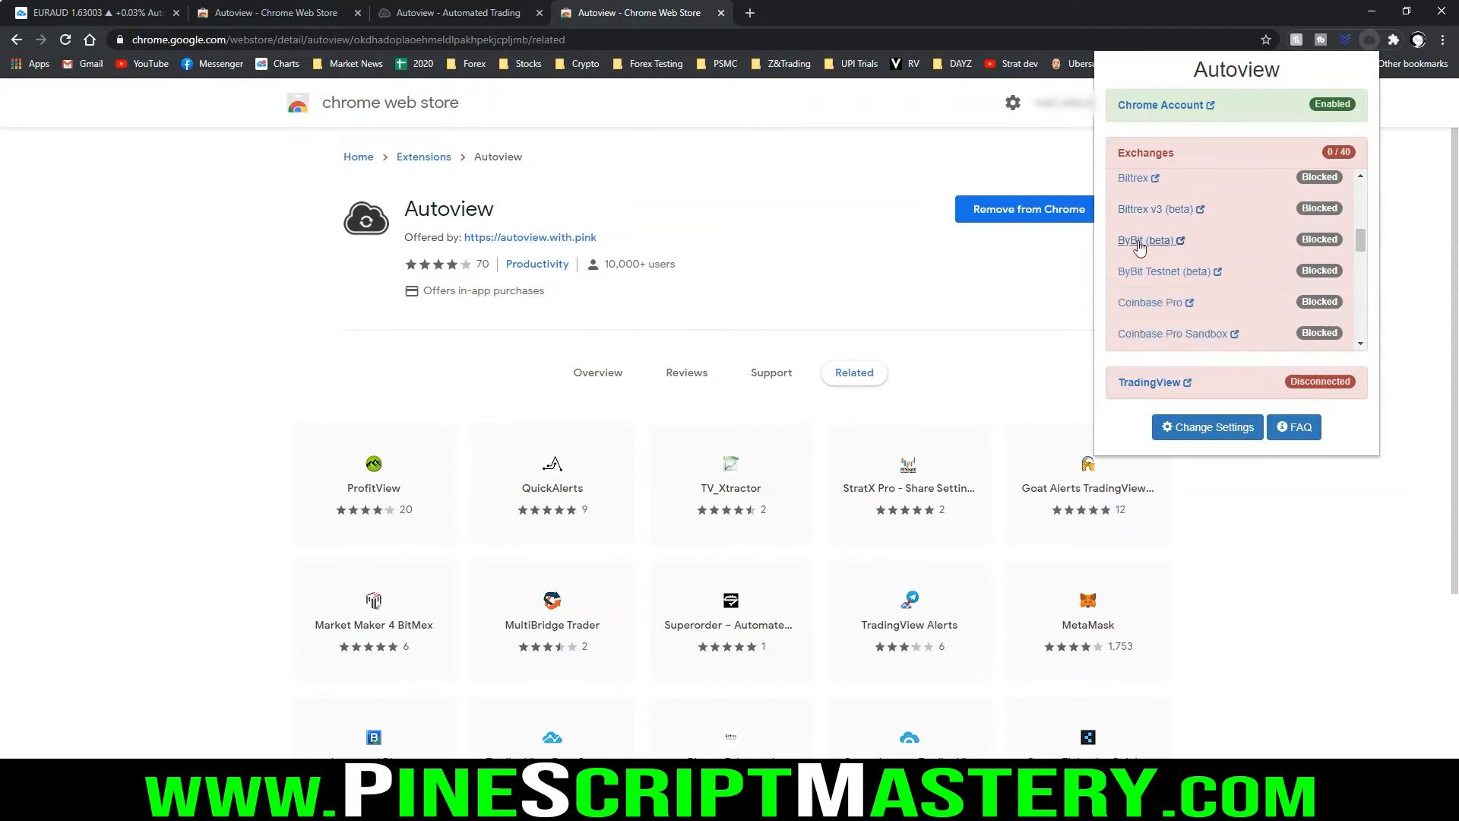
pyautogui.scroll(-3, 1197, 265)
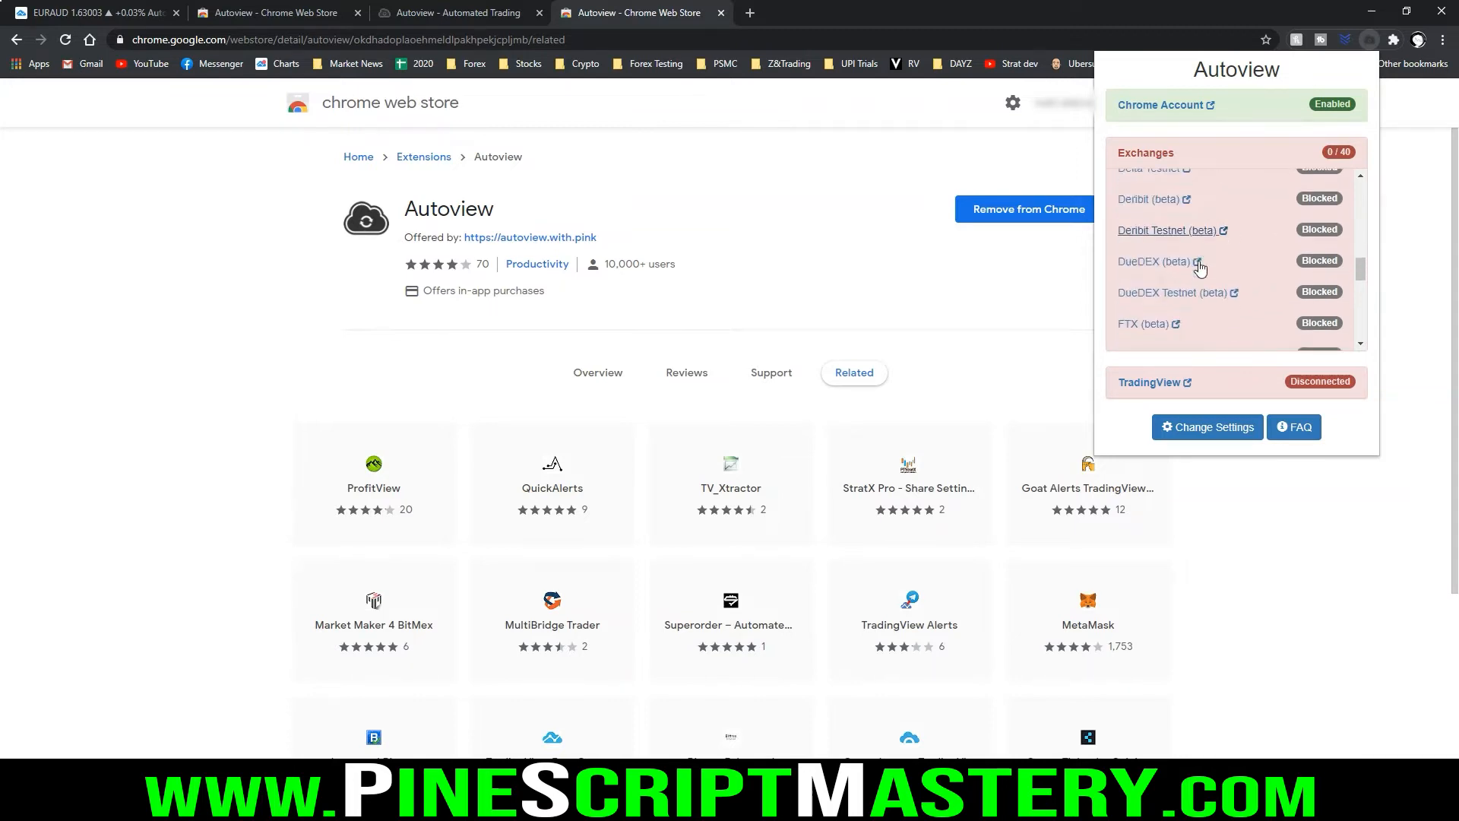
pyautogui.scroll(-5, 1202, 209)
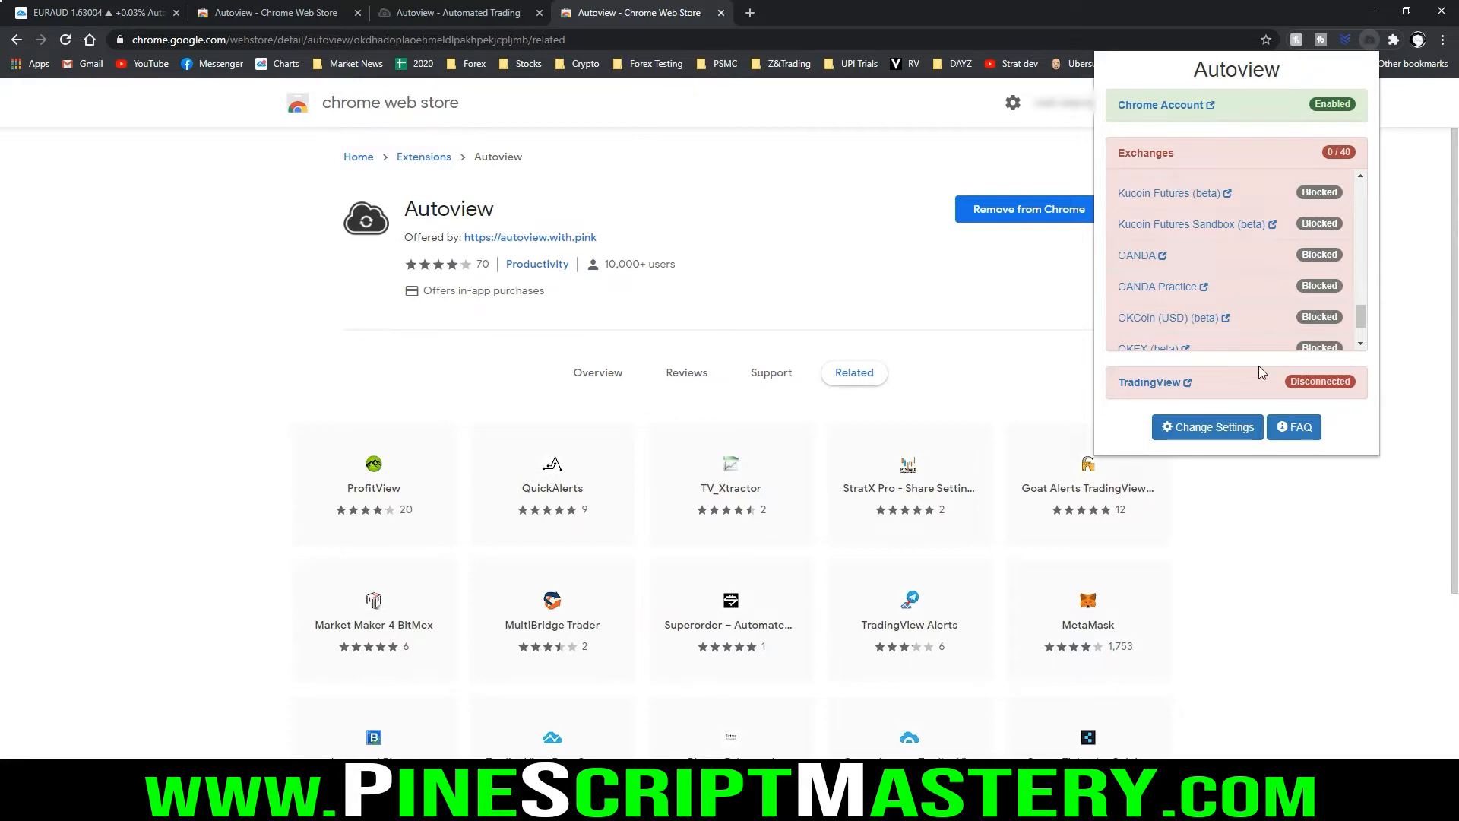
# Open TradingView from the Autoview extension, then check the TradingView connection status in Autoview
pyautogui.click(1175, 383)
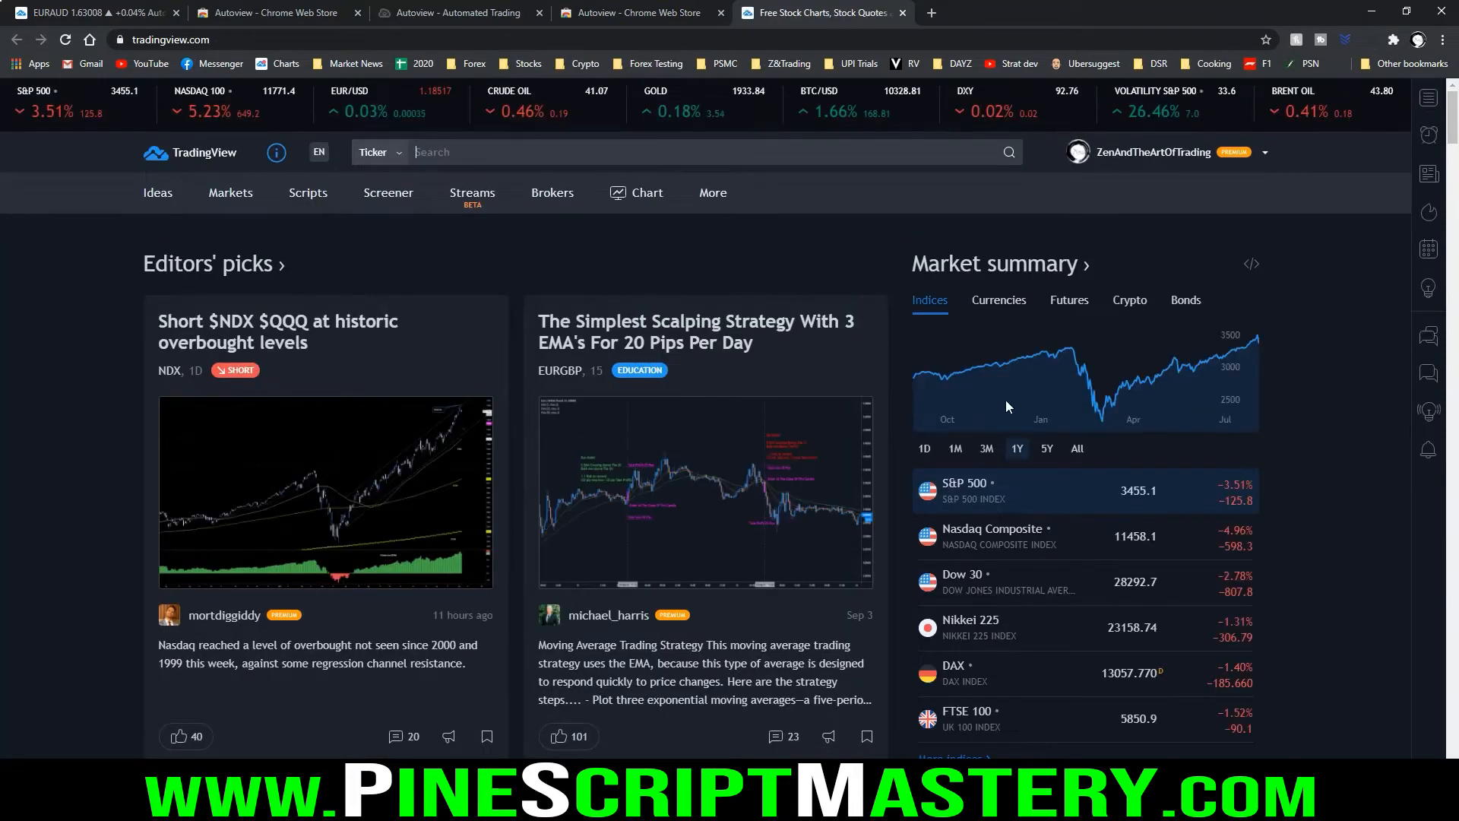
pyautogui.click(1369, 39)
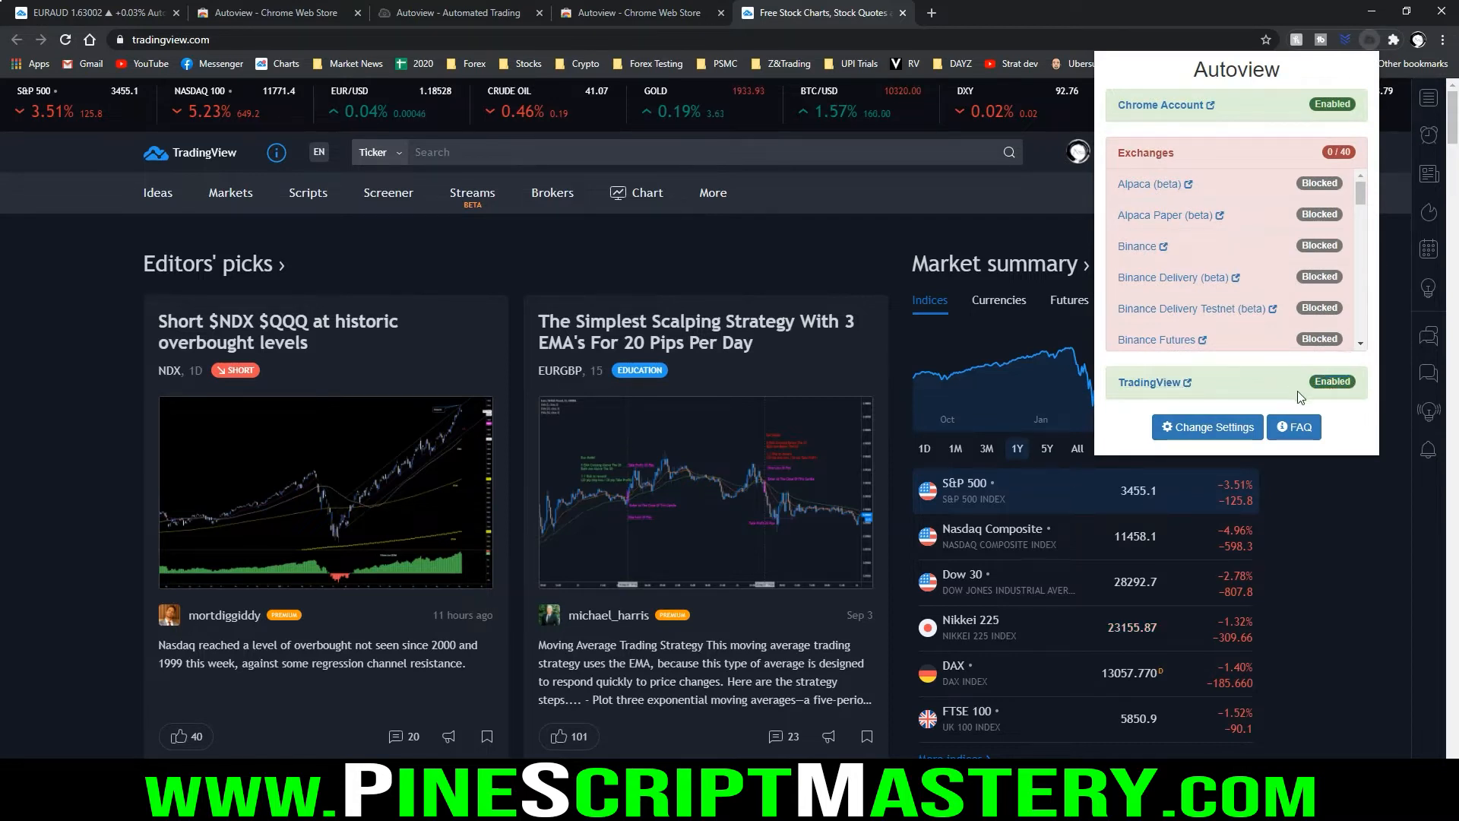
pyautogui.scroll(-8, 1325, 253)
pyautogui.scroll(-1, 1320, 243)
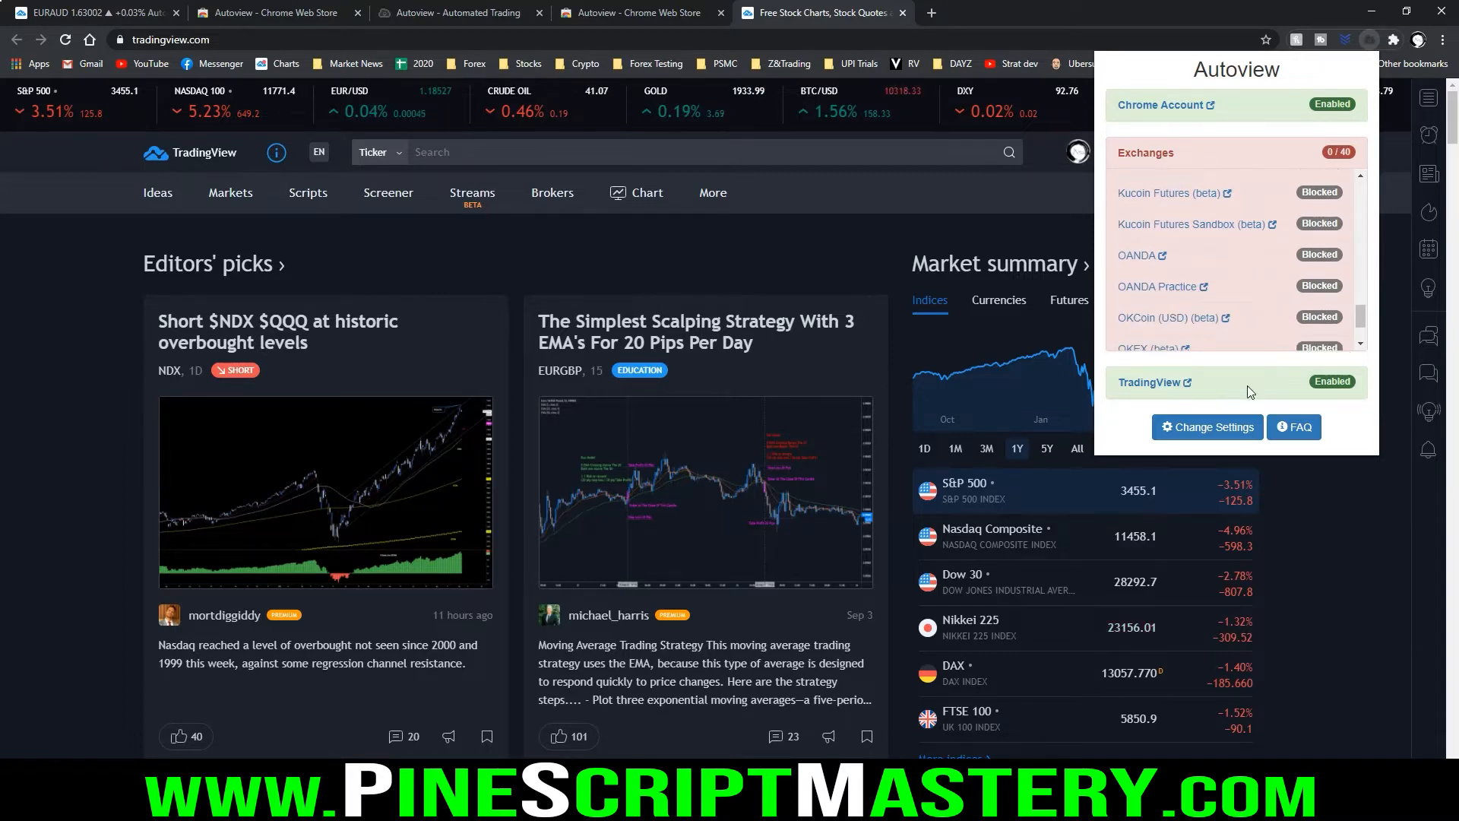
# Open Autoview's settings and review the Alert Syntax reference of command keys and values
pyautogui.click(1204, 428)
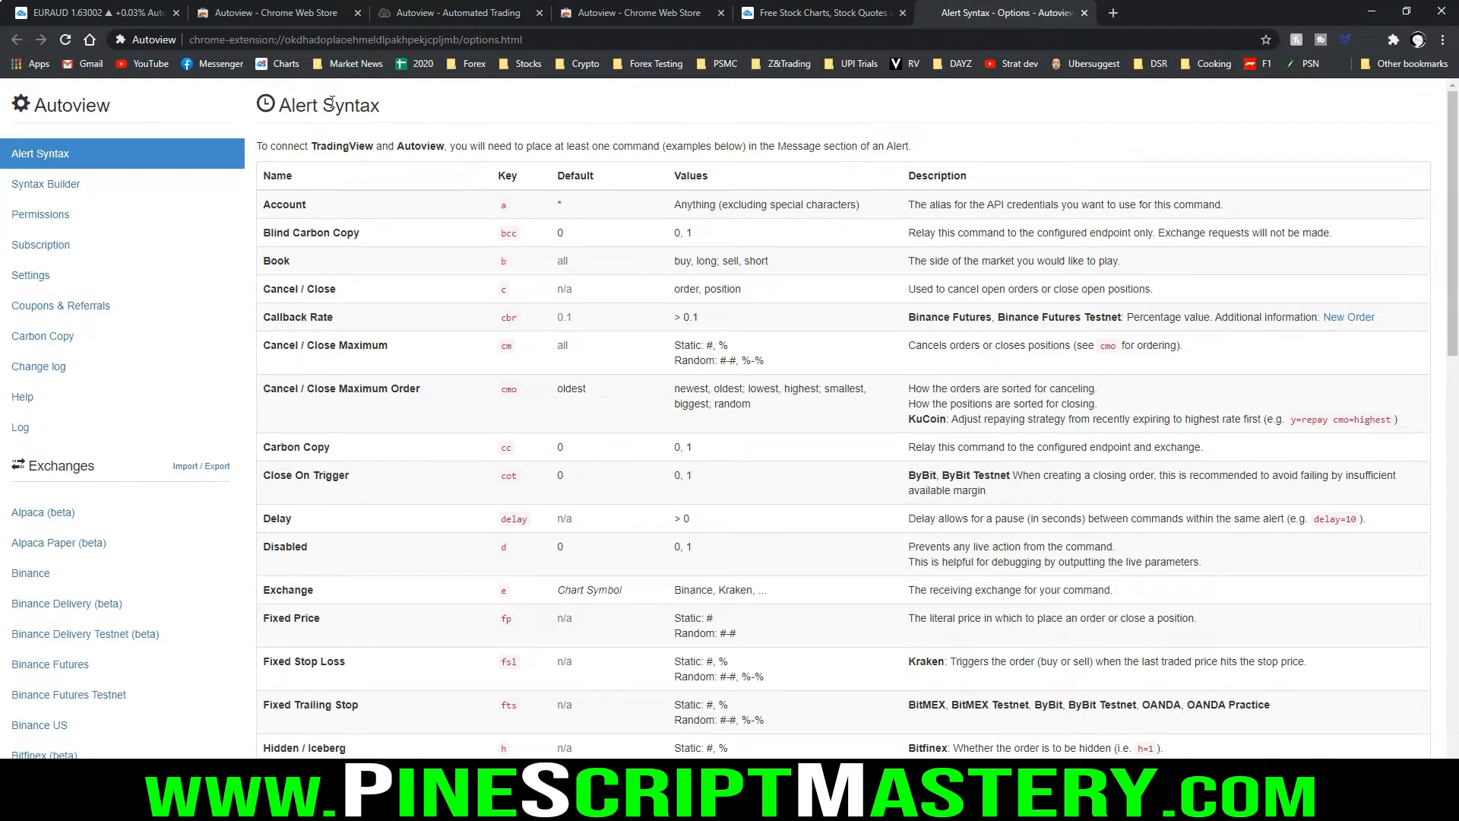
pyautogui.scroll(-9, 578, 319)
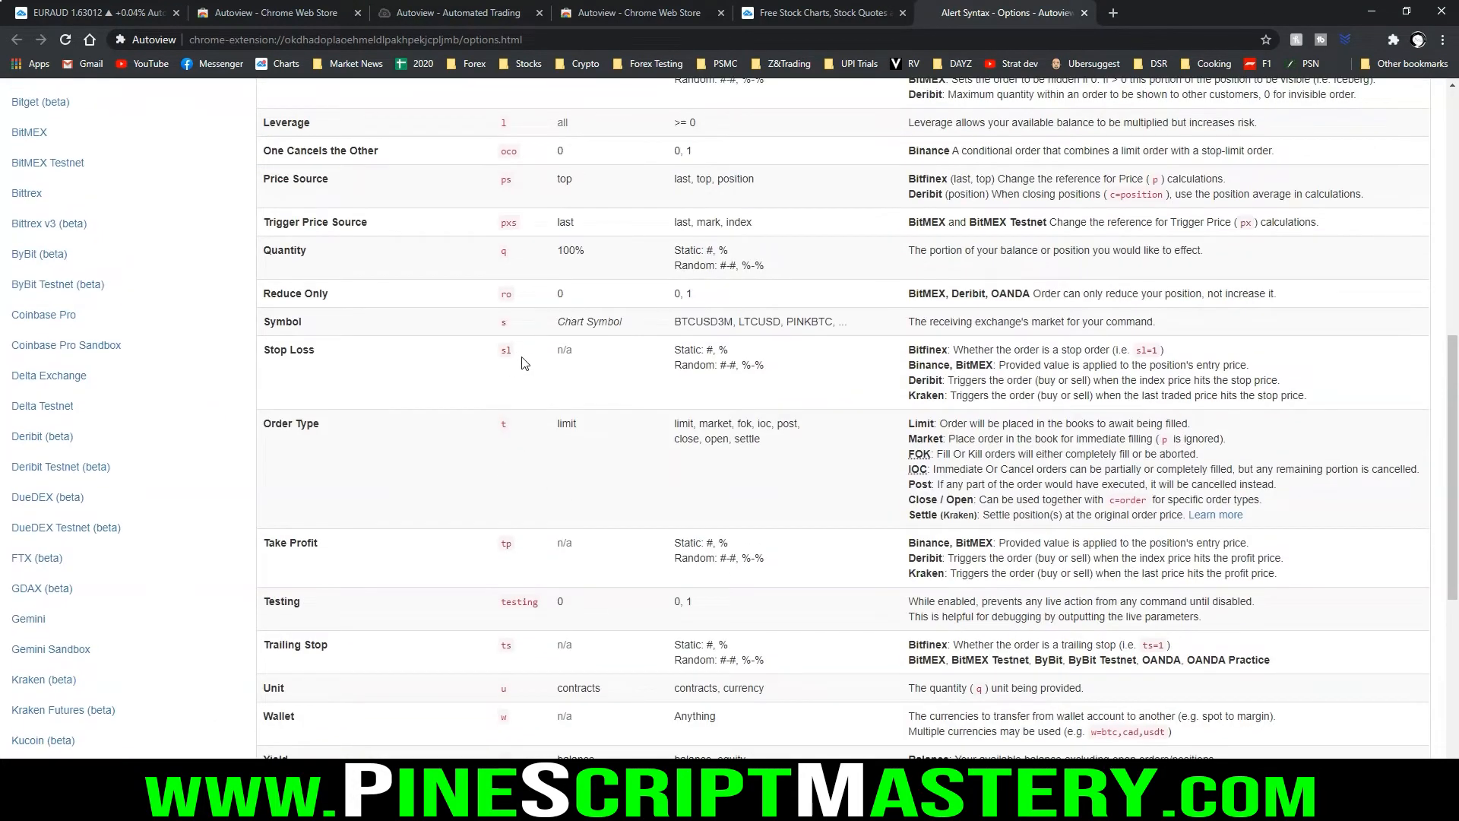
pyautogui.scroll(7, 542, 319)
pyautogui.scroll(2, 543, 319)
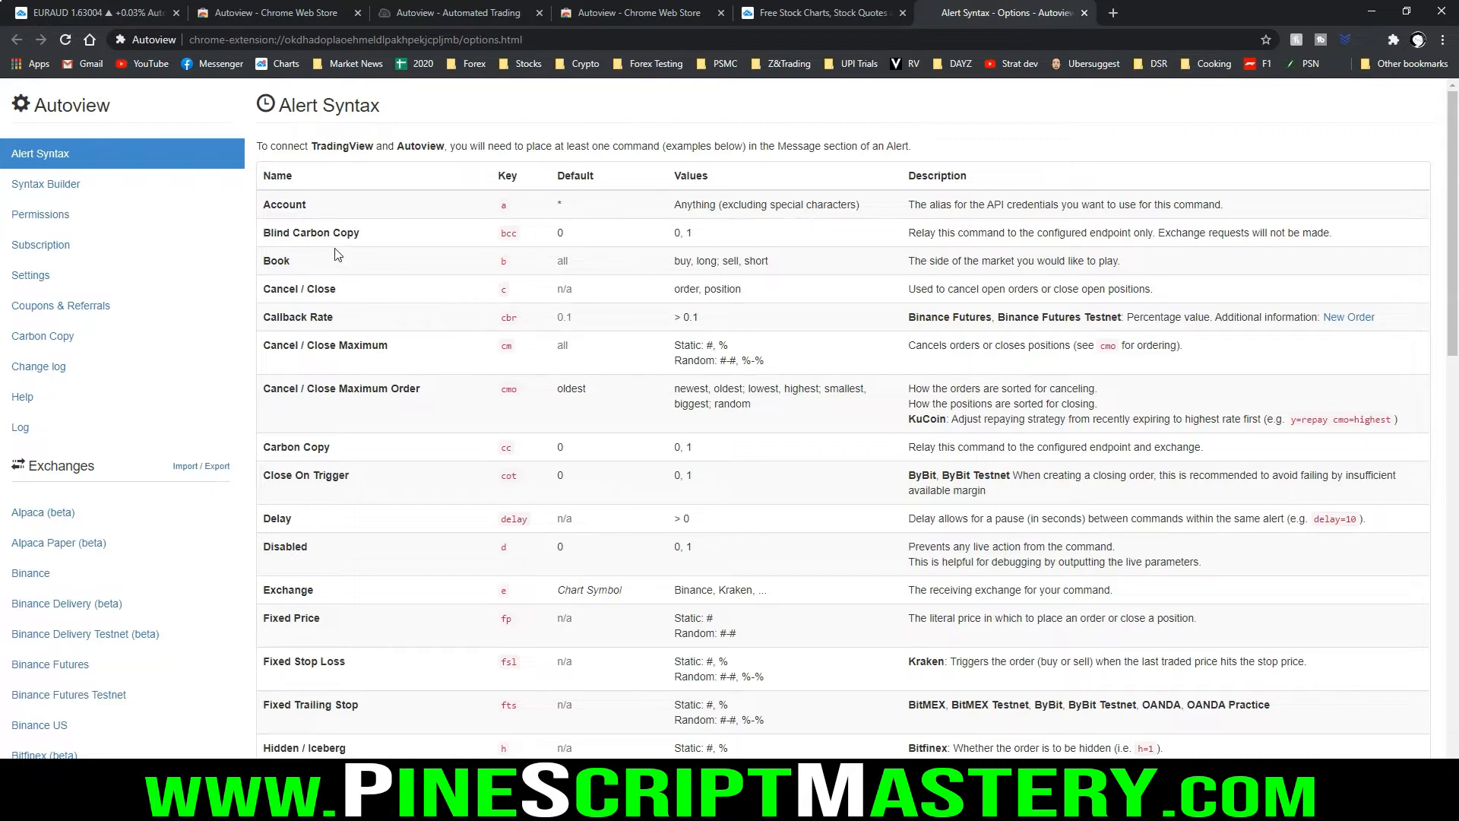
# Enable the OANDA Practice exchange in Autoview's permissions and allow access to the oanda.com sites
pyautogui.click(63, 221)
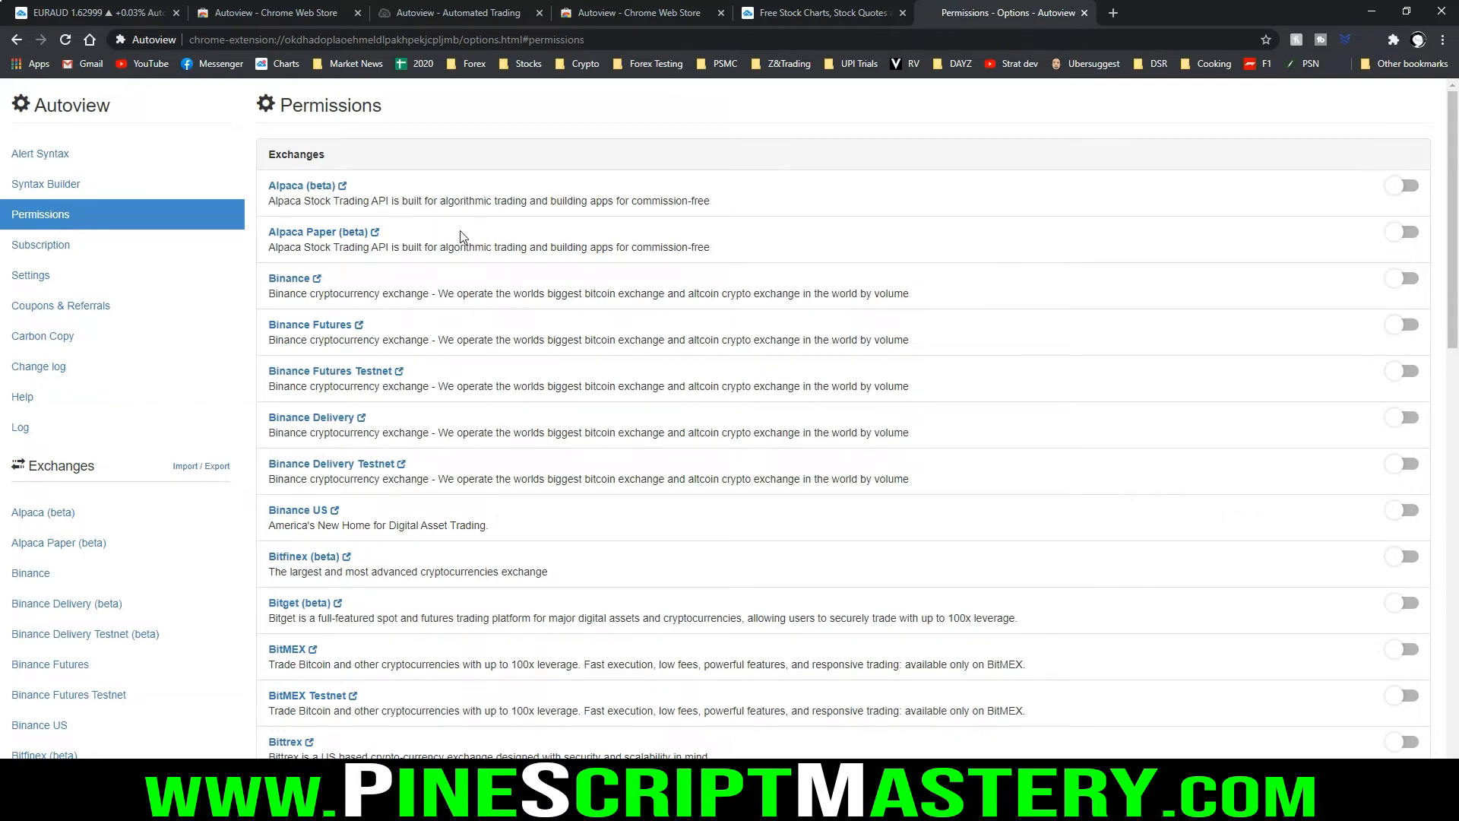
pyautogui.scroll(-3, 468, 230)
pyautogui.scroll(-9, 468, 224)
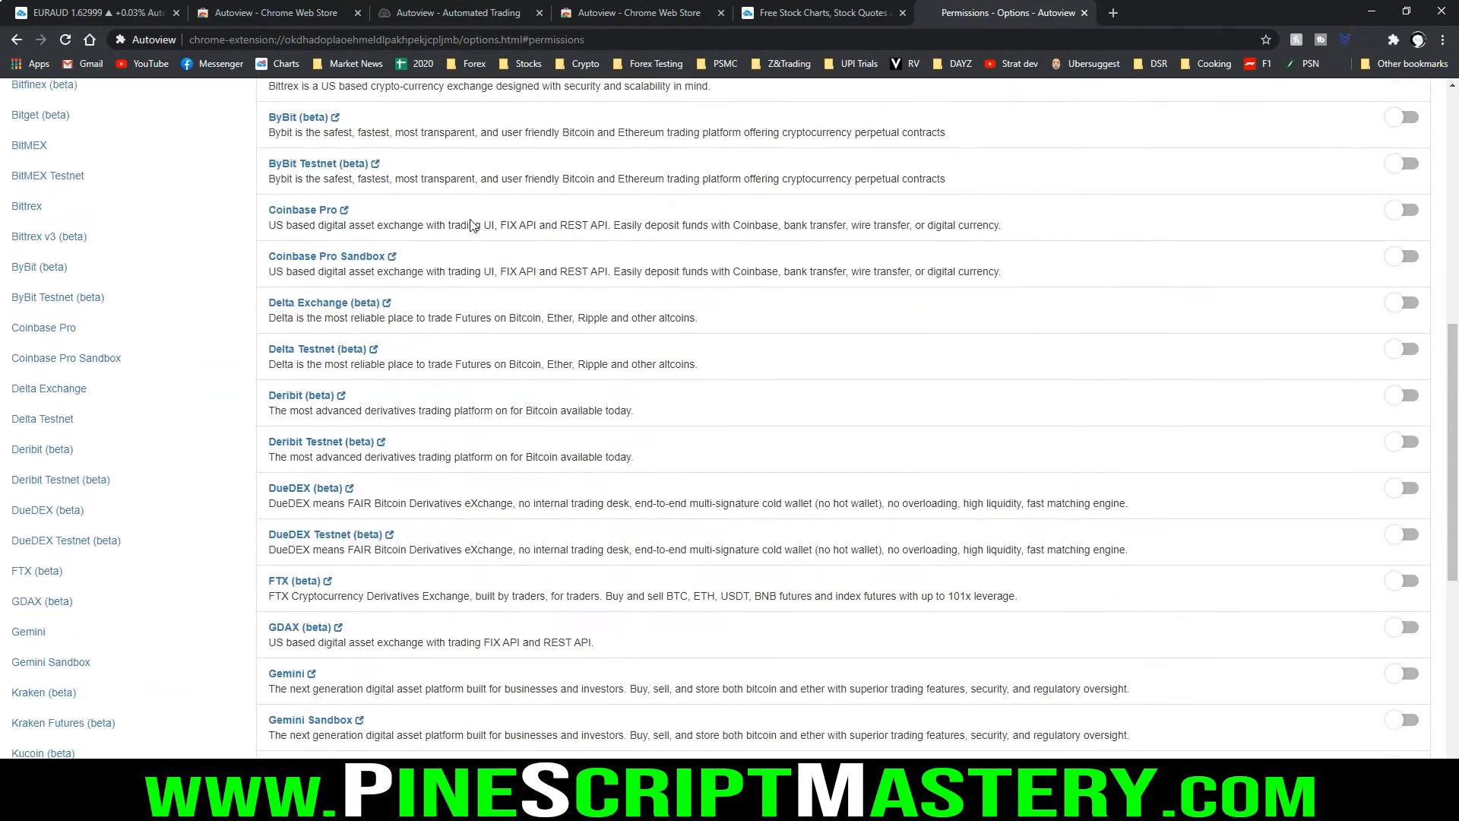
pyautogui.scroll(-4, 469, 224)
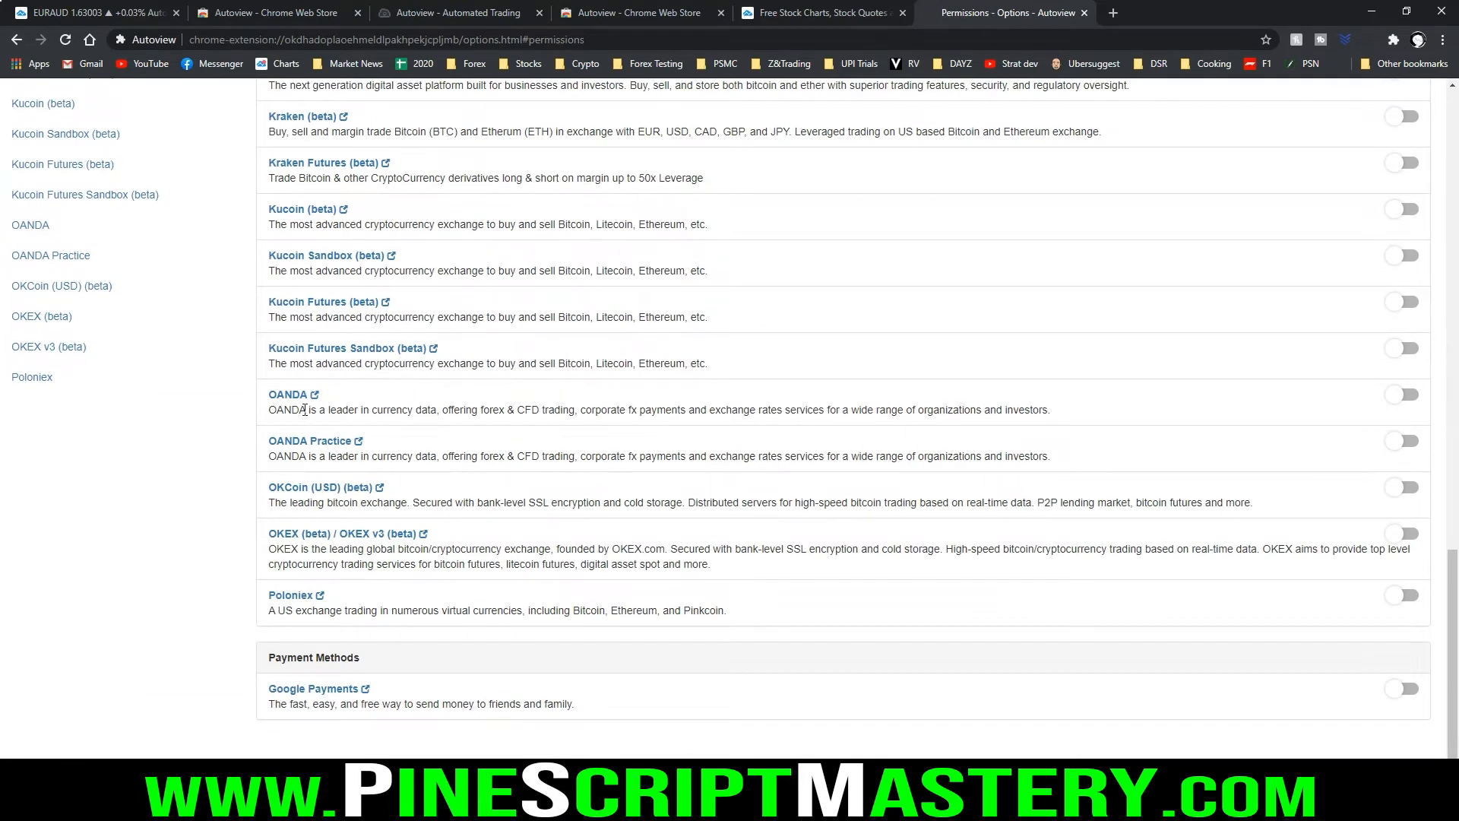
pyautogui.moveTo(267, 395); pyautogui.dragTo(1103, 456)
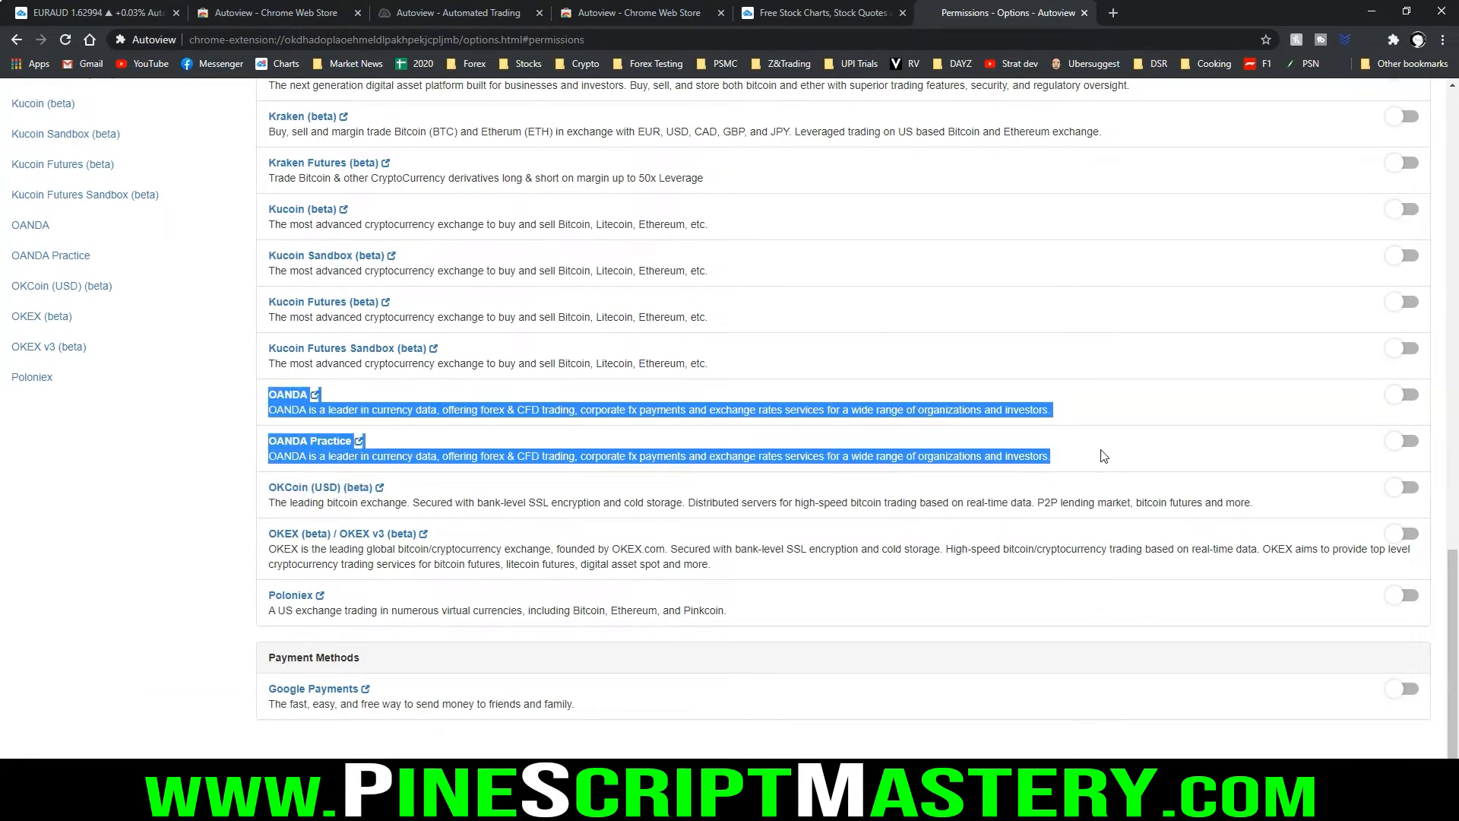
pyautogui.click(859, 452)
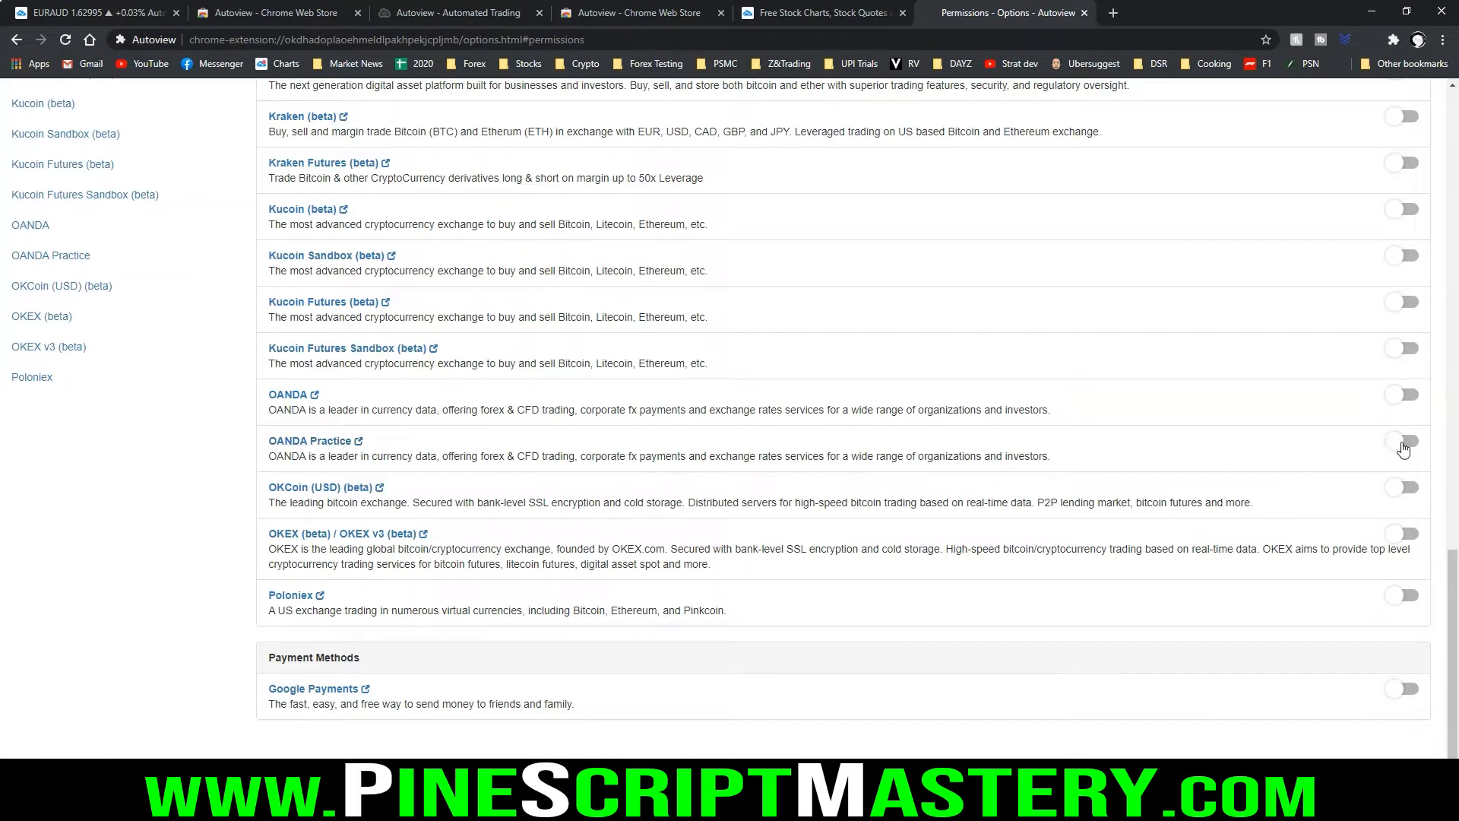
pyautogui.click(1404, 442)
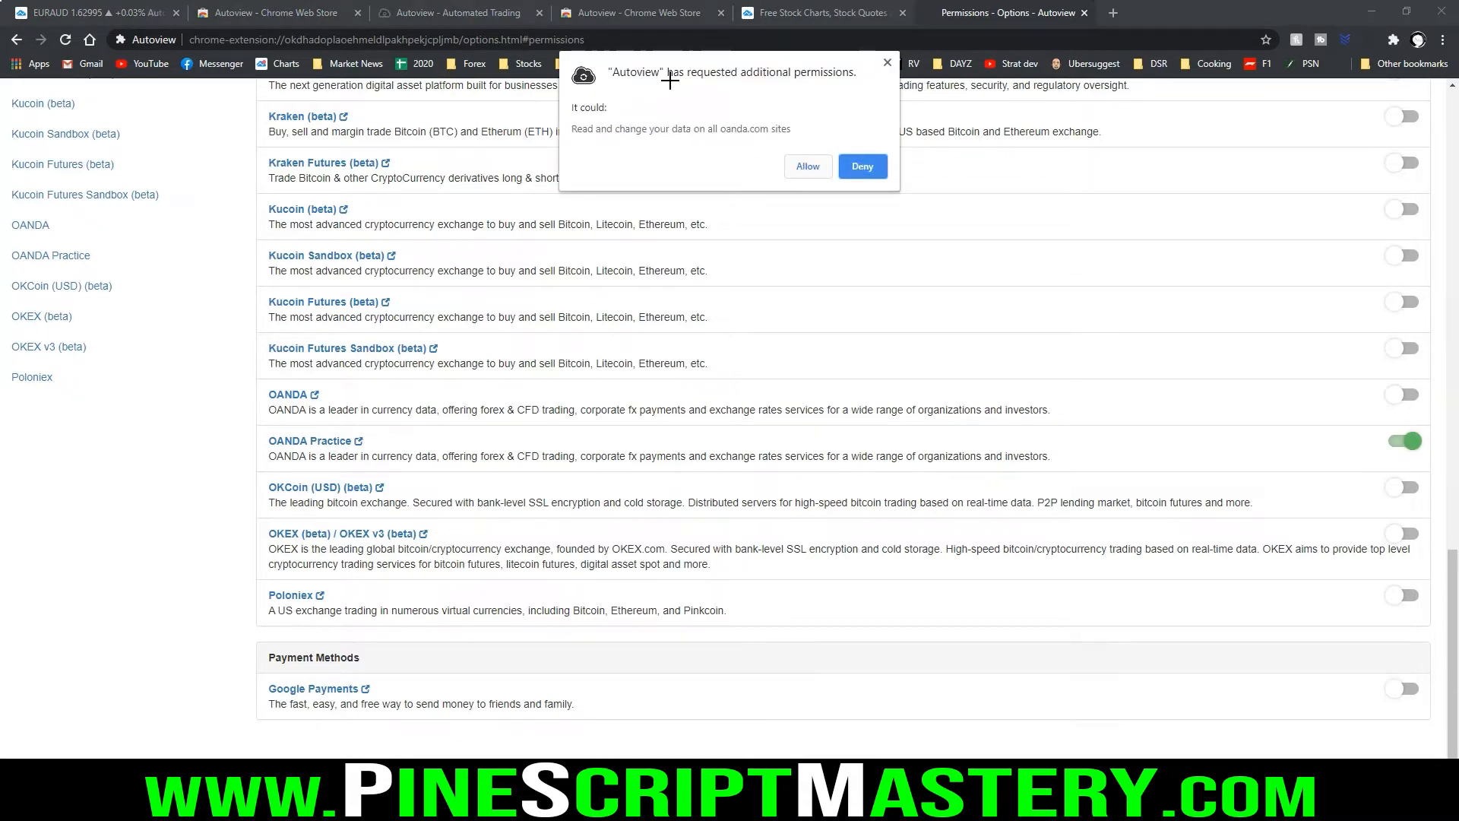
pyautogui.click(808, 167)
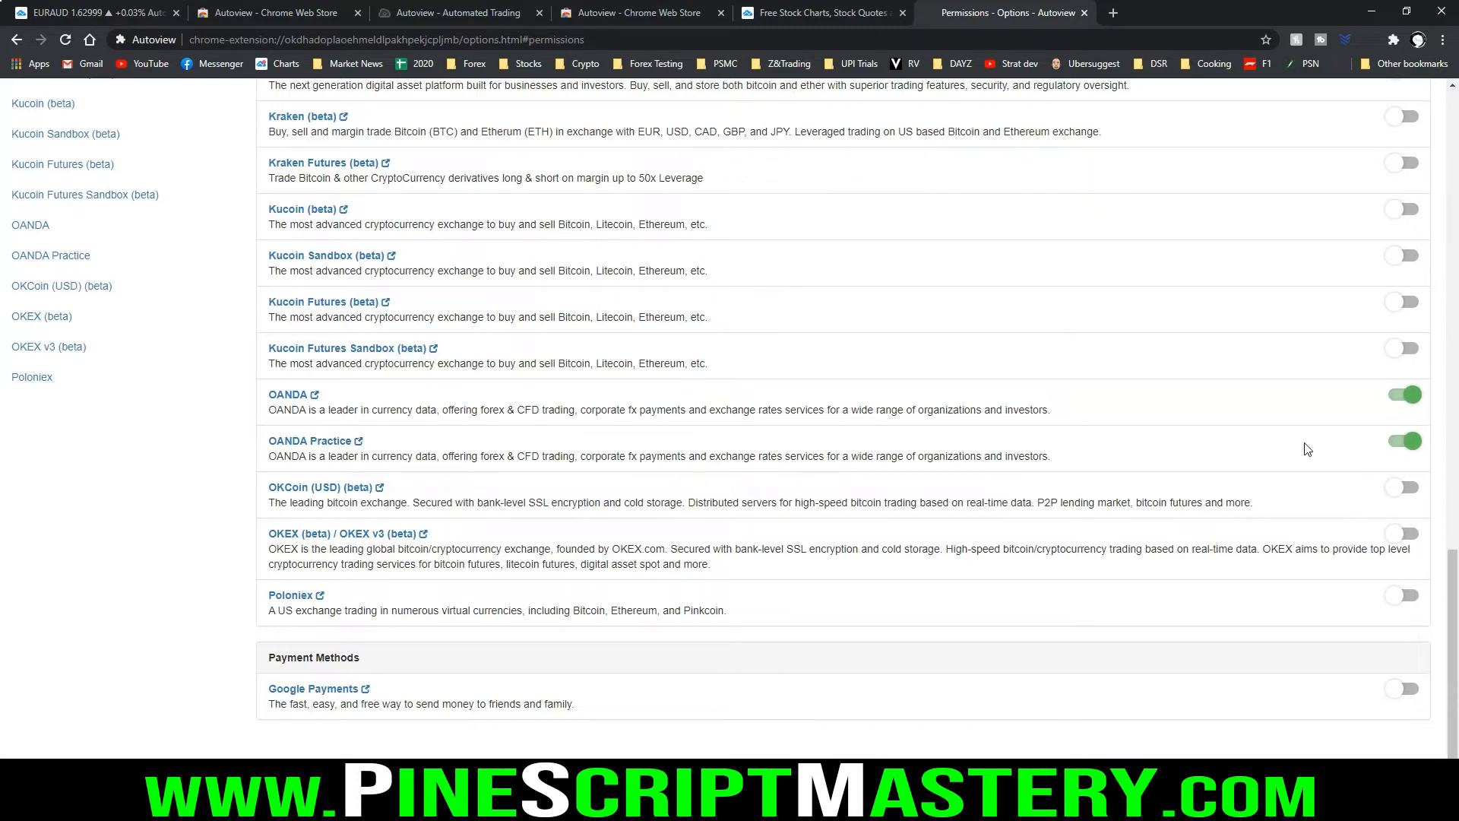
# Open the OANDA Practice website from the permissions list to reach the fxTrade Practice sign-in page
pyautogui.scroll(2, 918, 479)
pyautogui.scroll(-2, 872, 505)
pyautogui.click(313, 443)
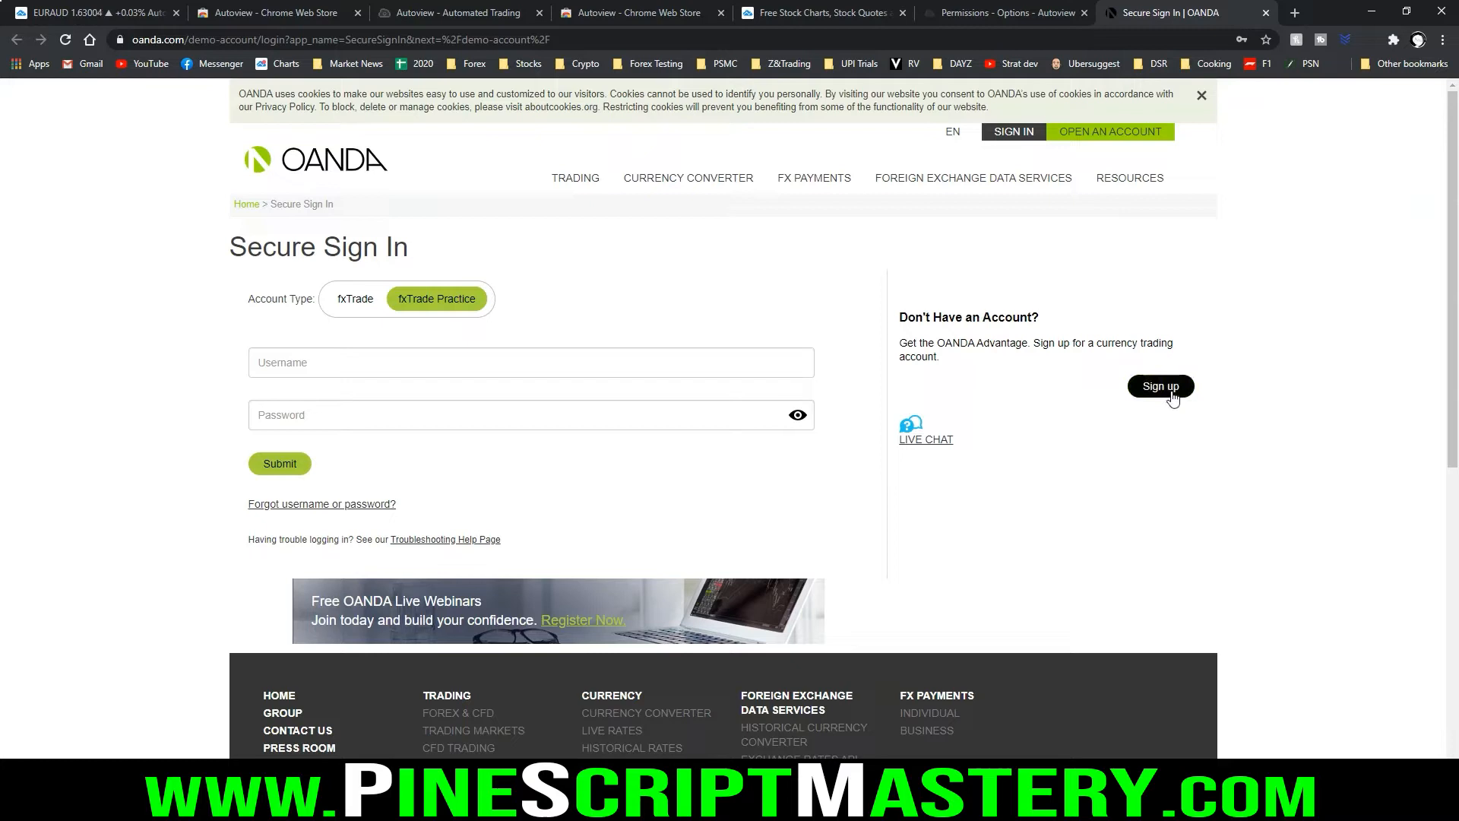
pyautogui.moveTo(1118, 373)
pyautogui.mouseDown()
pyautogui.moveTo(1248, 410)
pyautogui.moveTo(1094, 371)
pyautogui.mouseUp()
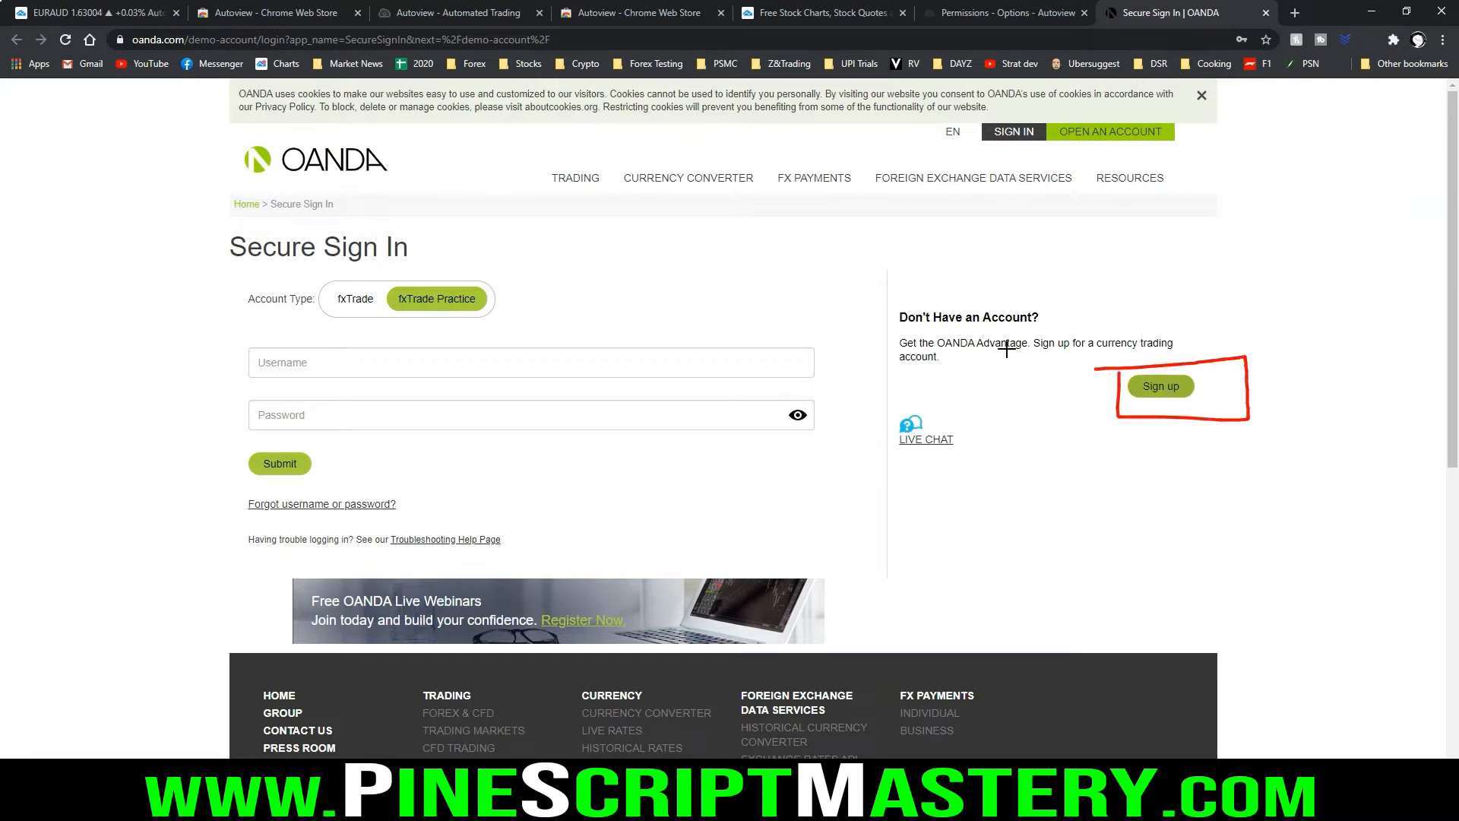
pyautogui.moveTo(392, 311); pyautogui.dragTo(503, 307)
pyautogui.press('Escape')
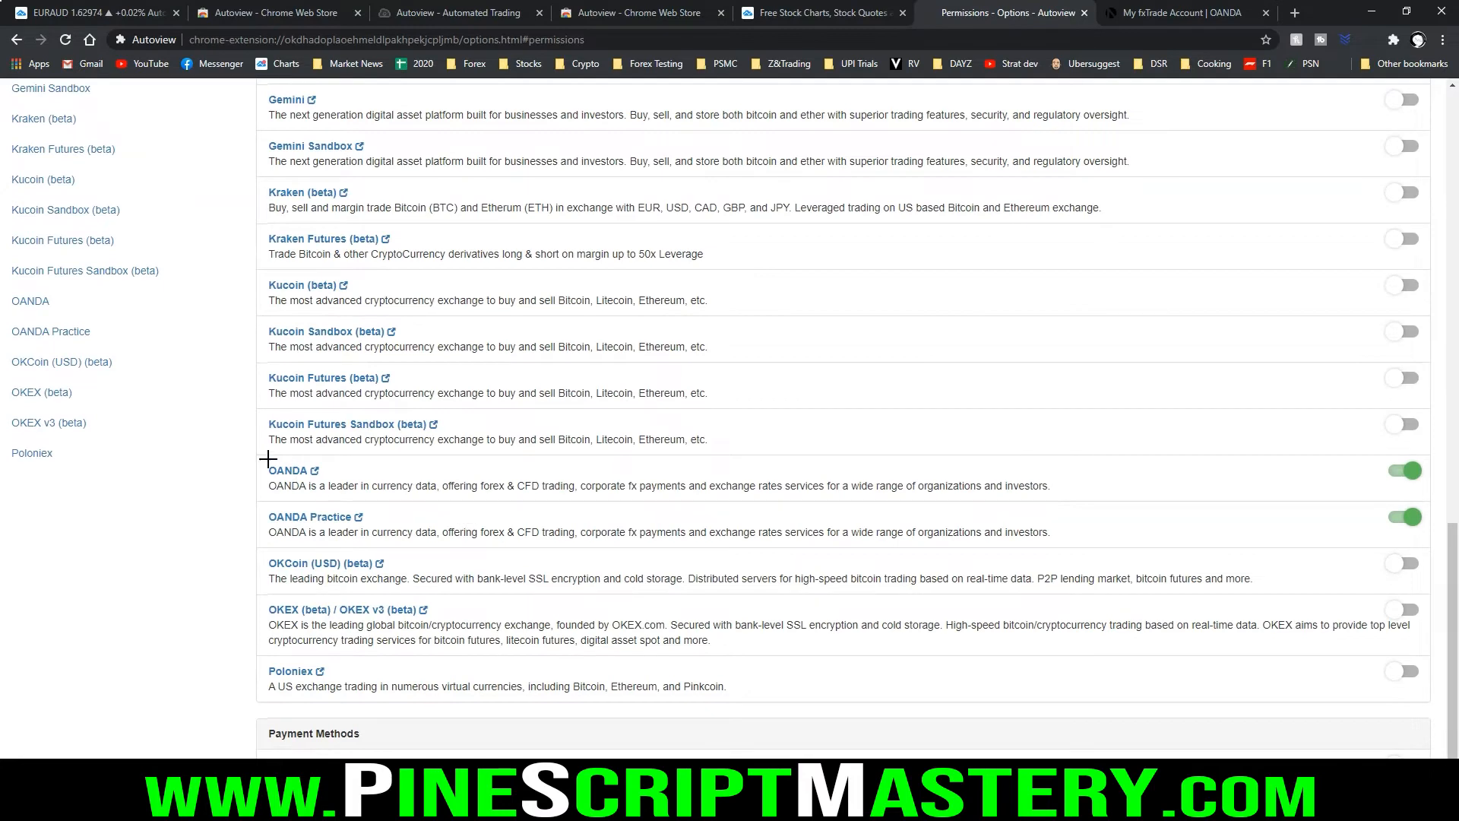
# Open the OANDA Practice account settings from Autoview's list of exchanges
pyautogui.moveTo(267, 458)
pyautogui.mouseDown()
pyautogui.moveTo(266, 552)
pyautogui.moveTo(437, 558)
pyautogui.moveTo(394, 462)
pyautogui.mouseUp()
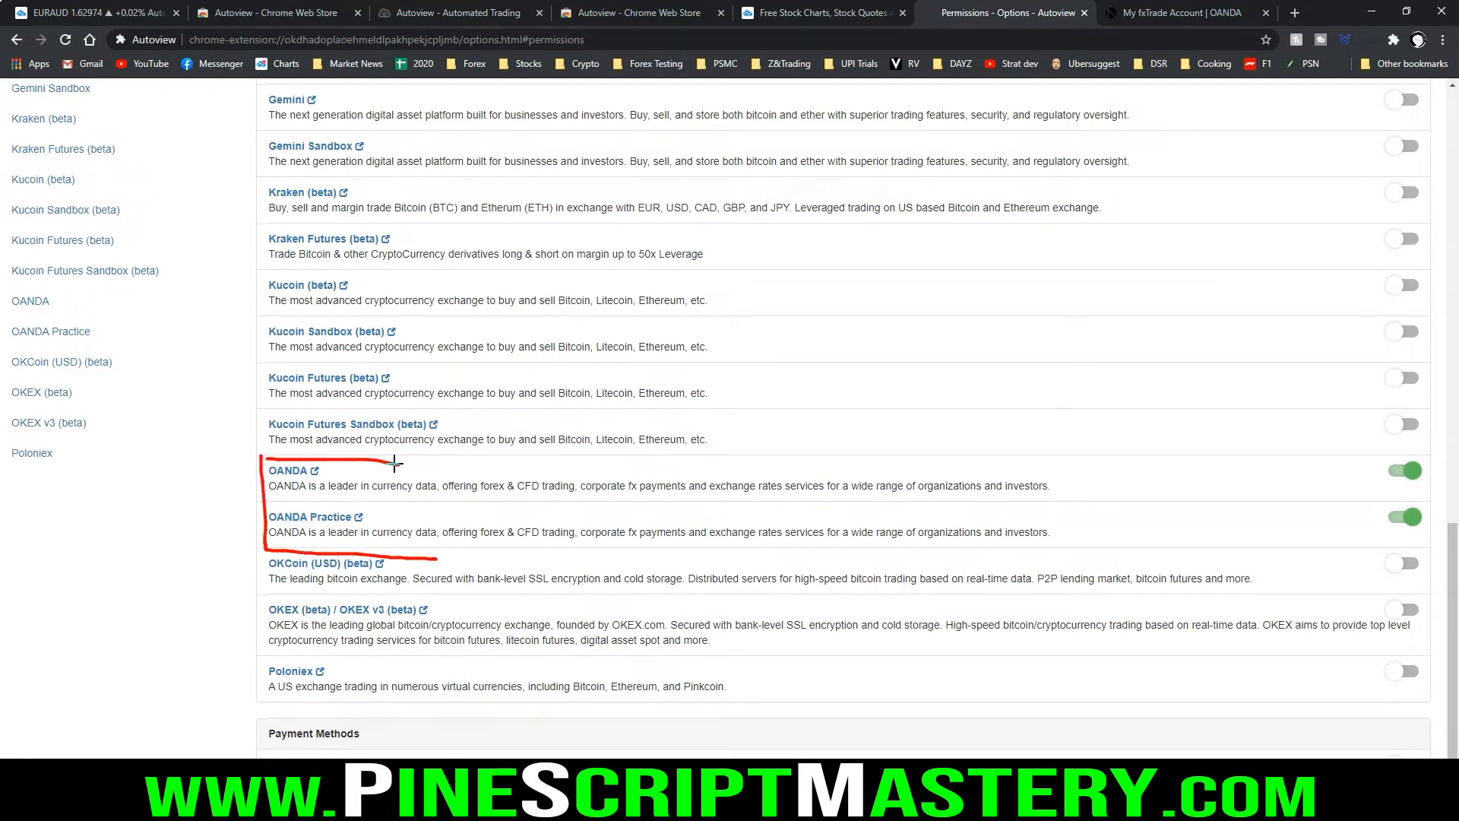
pyautogui.press('Escape')
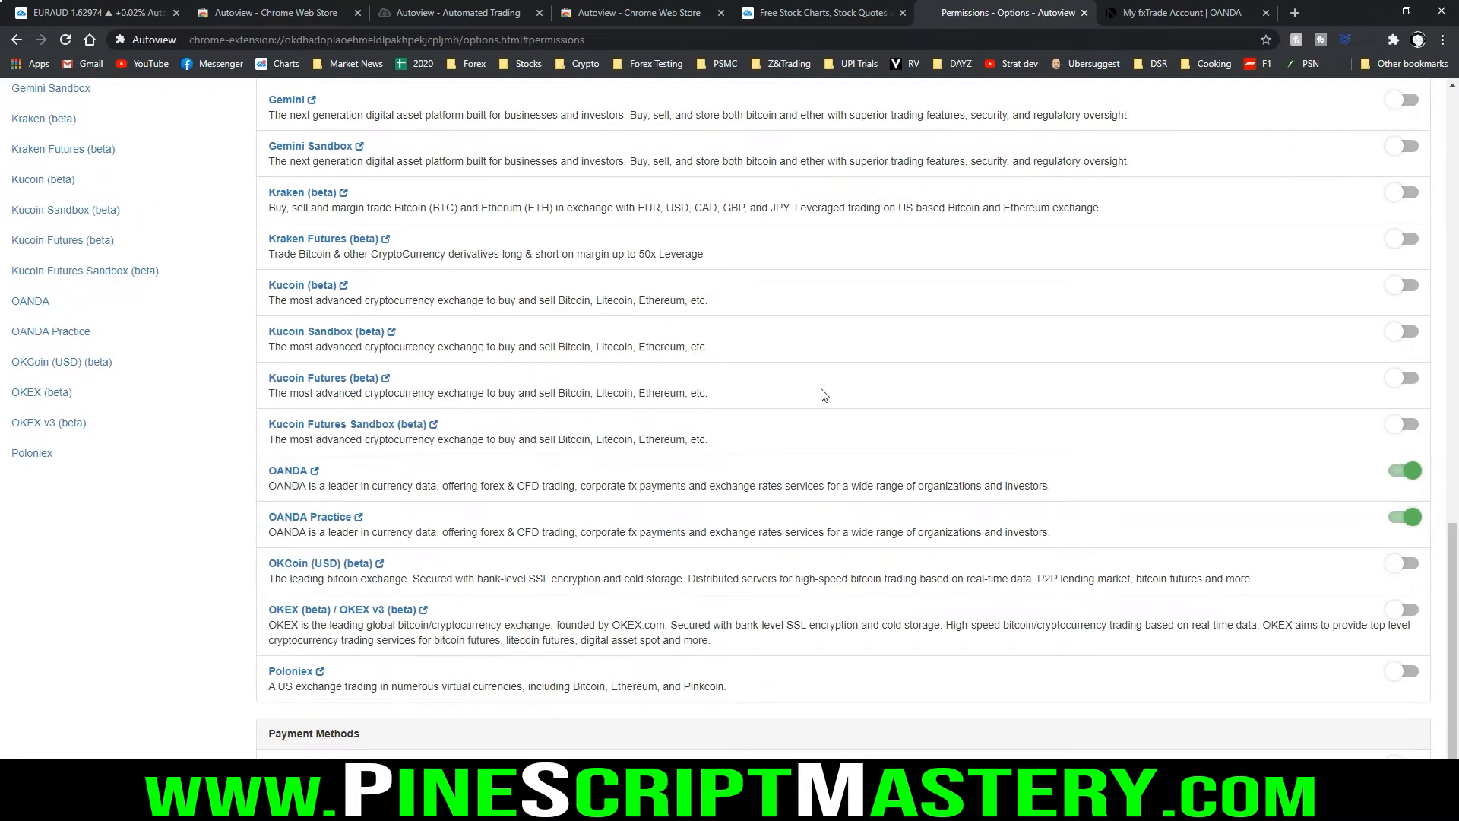
pyautogui.scroll(20, 68, 380)
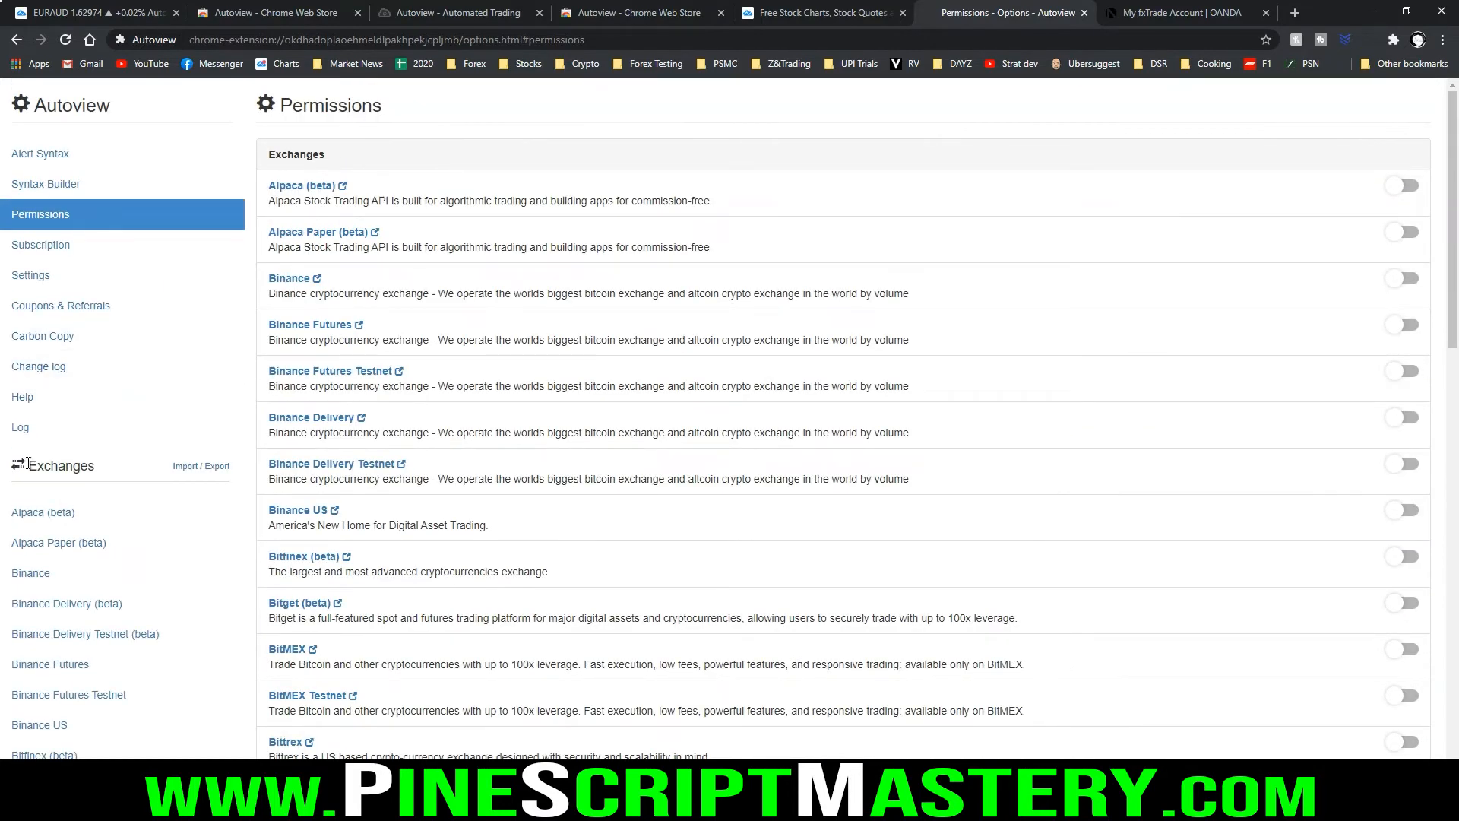
pyautogui.scroll(-1, 73, 395)
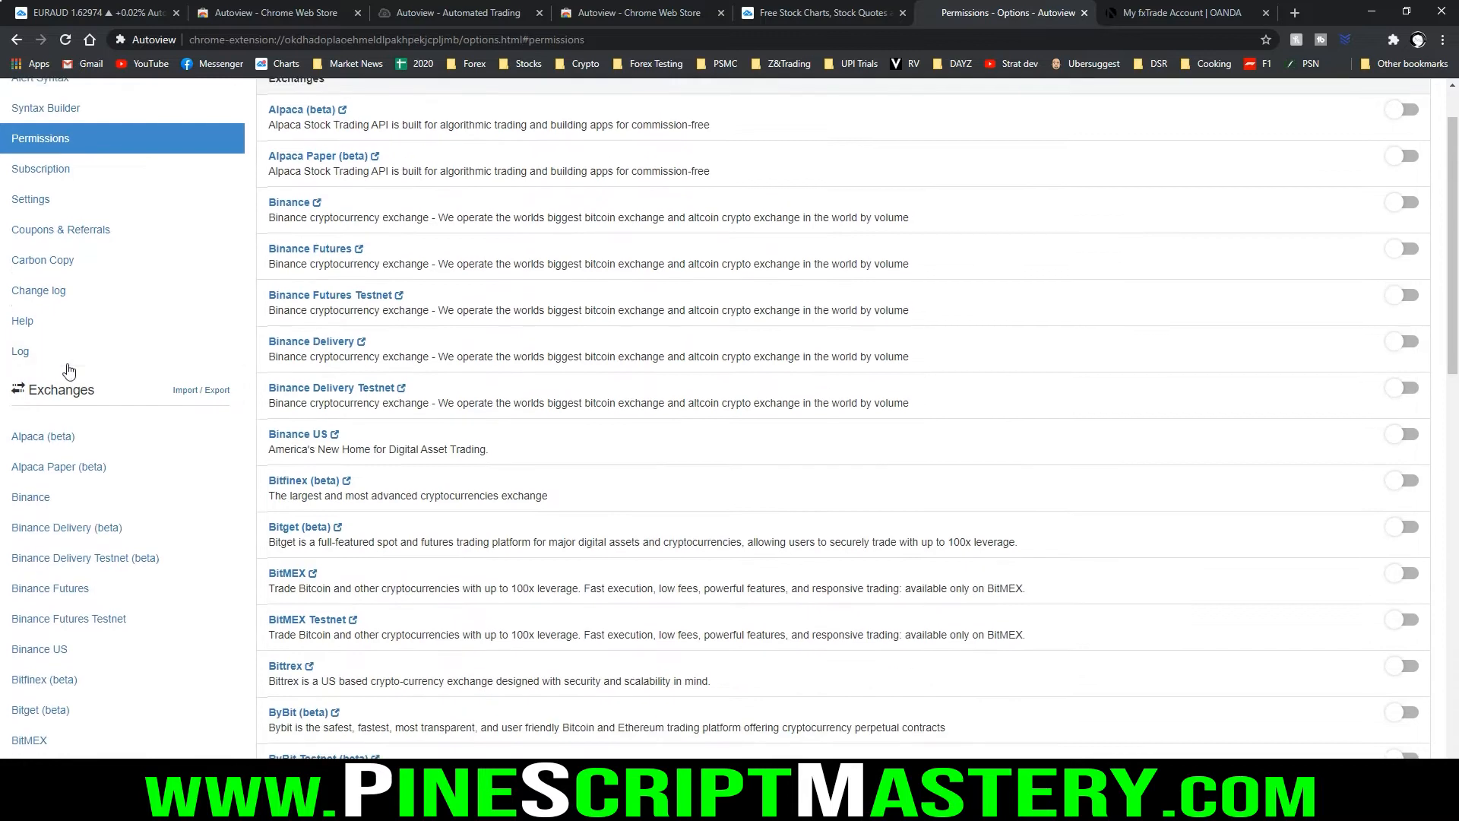
pyautogui.scroll(-12, 66, 369)
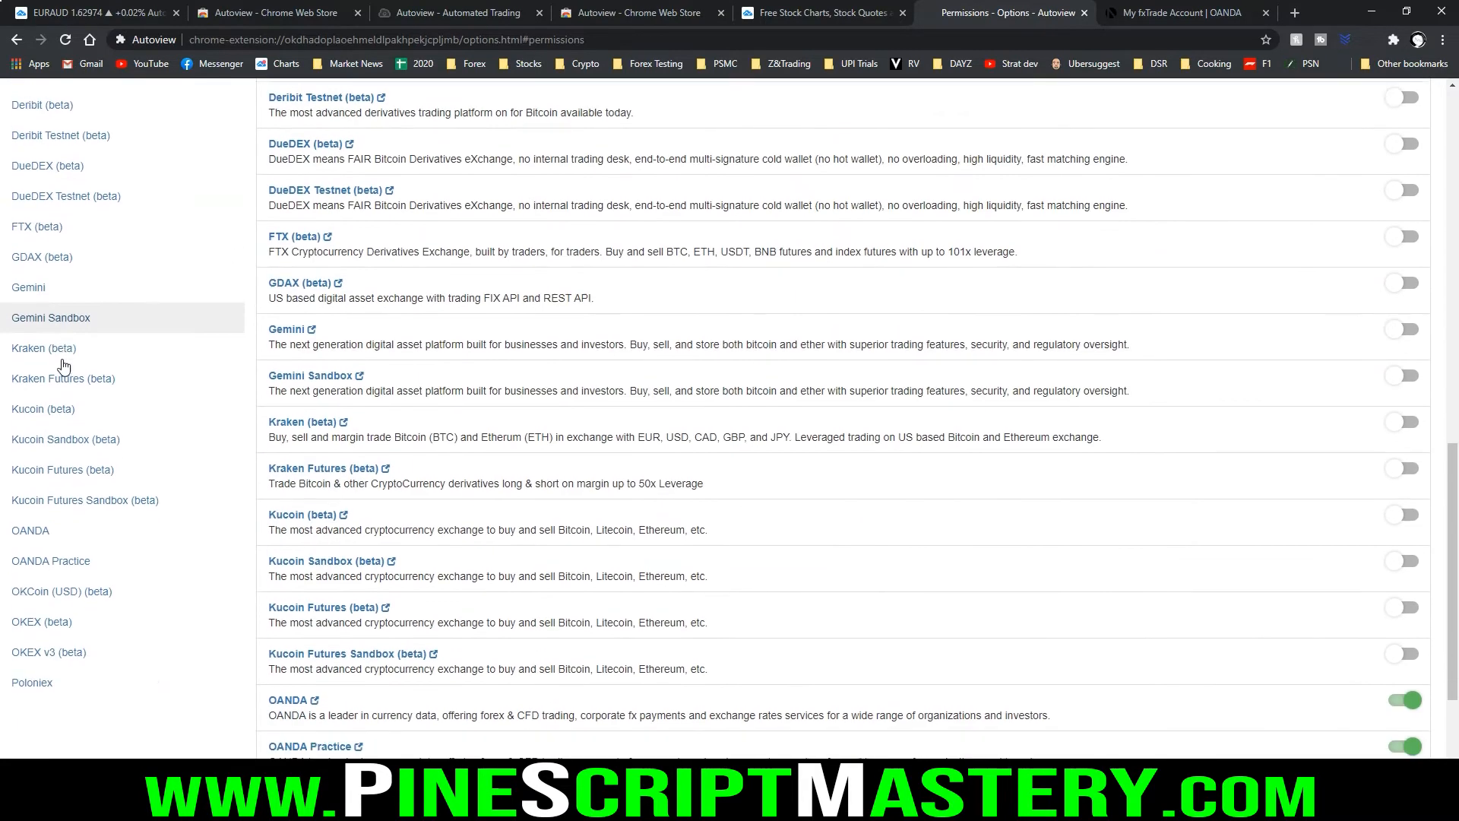
pyautogui.scroll(-1, 63, 373)
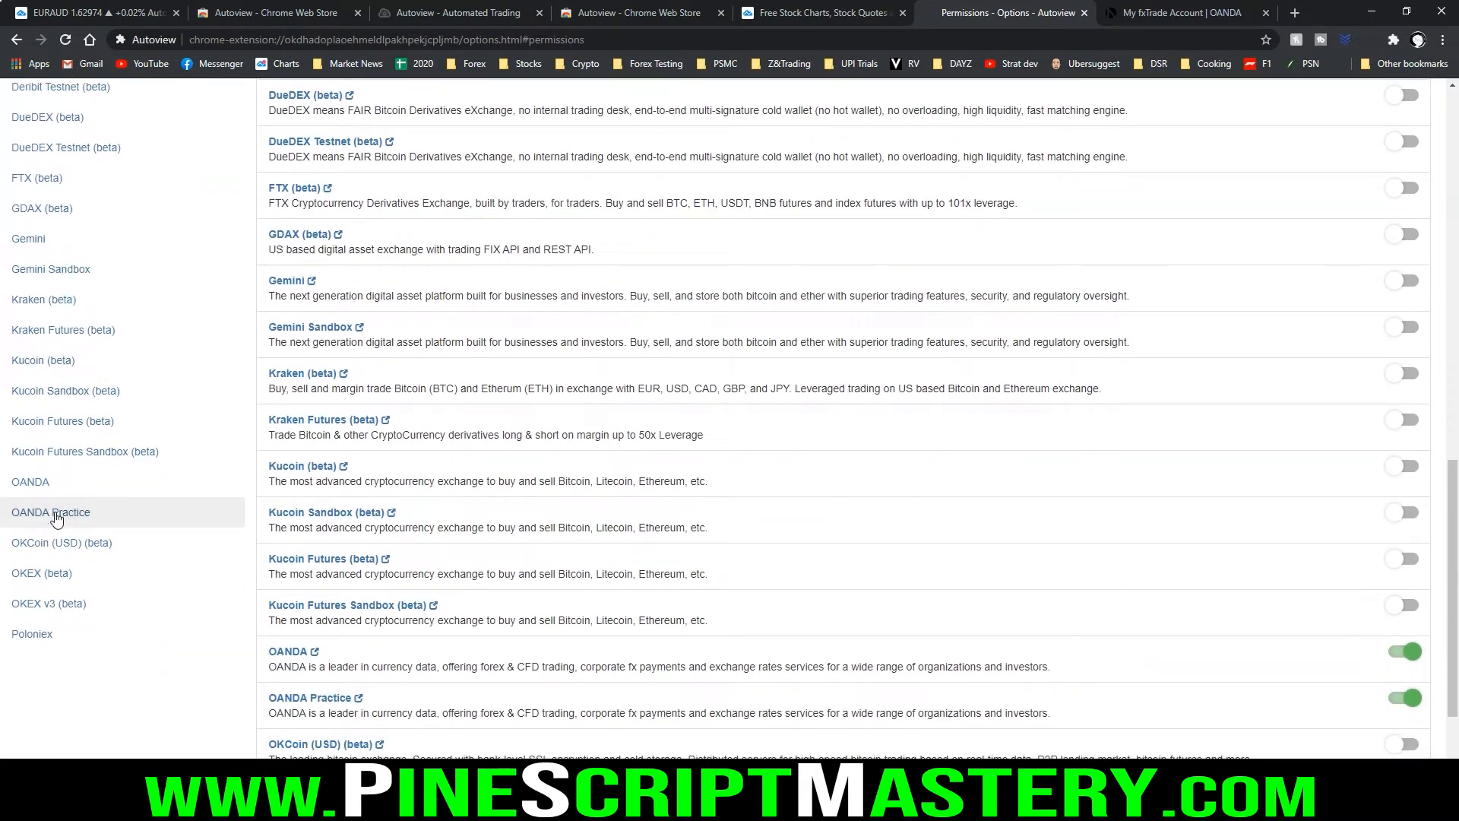
pyautogui.click(55, 515)
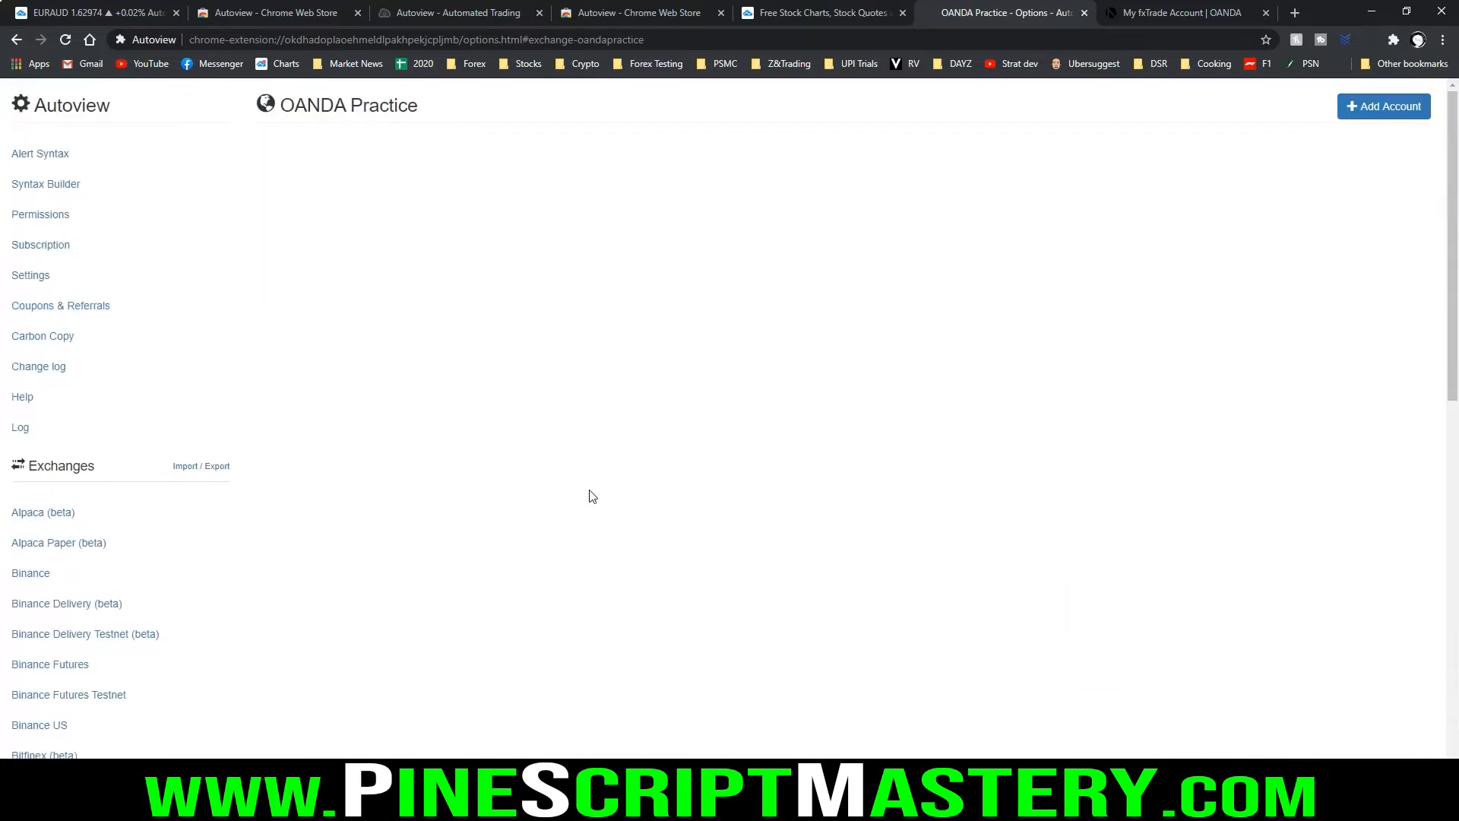
# Open the form for adding a new OANDA Practice account
pyautogui.moveTo(1331, 88)
pyautogui.mouseDown()
pyautogui.moveTo(1413, 139)
pyautogui.moveTo(1422, 85)
pyautogui.moveTo(1338, 87)
pyautogui.mouseUp()
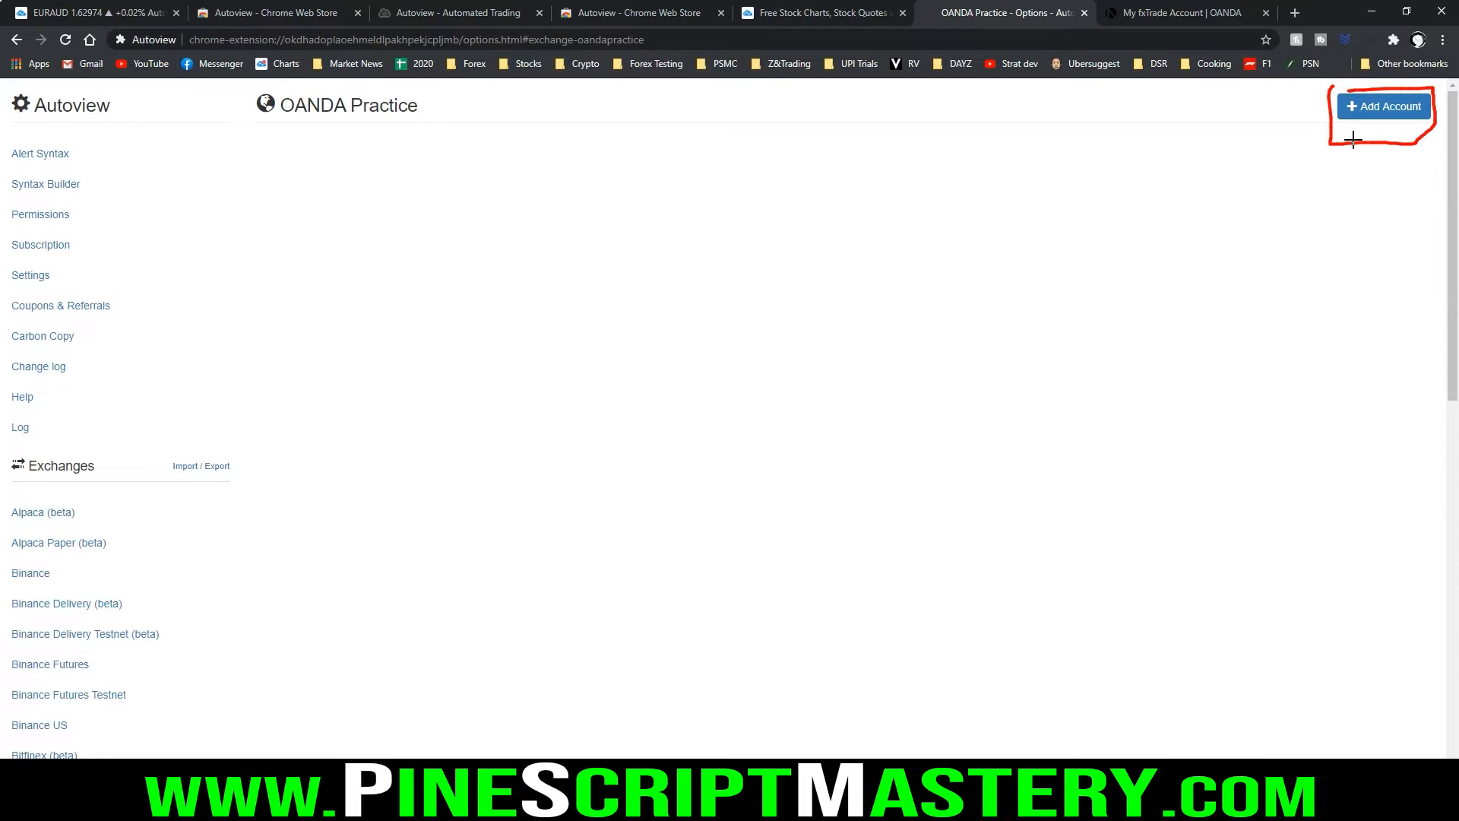
pyautogui.moveTo(1214, 181)
pyautogui.mouseDown()
pyautogui.moveTo(1309, 156)
pyautogui.moveTo(1317, 237)
pyautogui.mouseUp()
pyautogui.moveTo(1323, 152); pyautogui.dragTo(1095, 400)
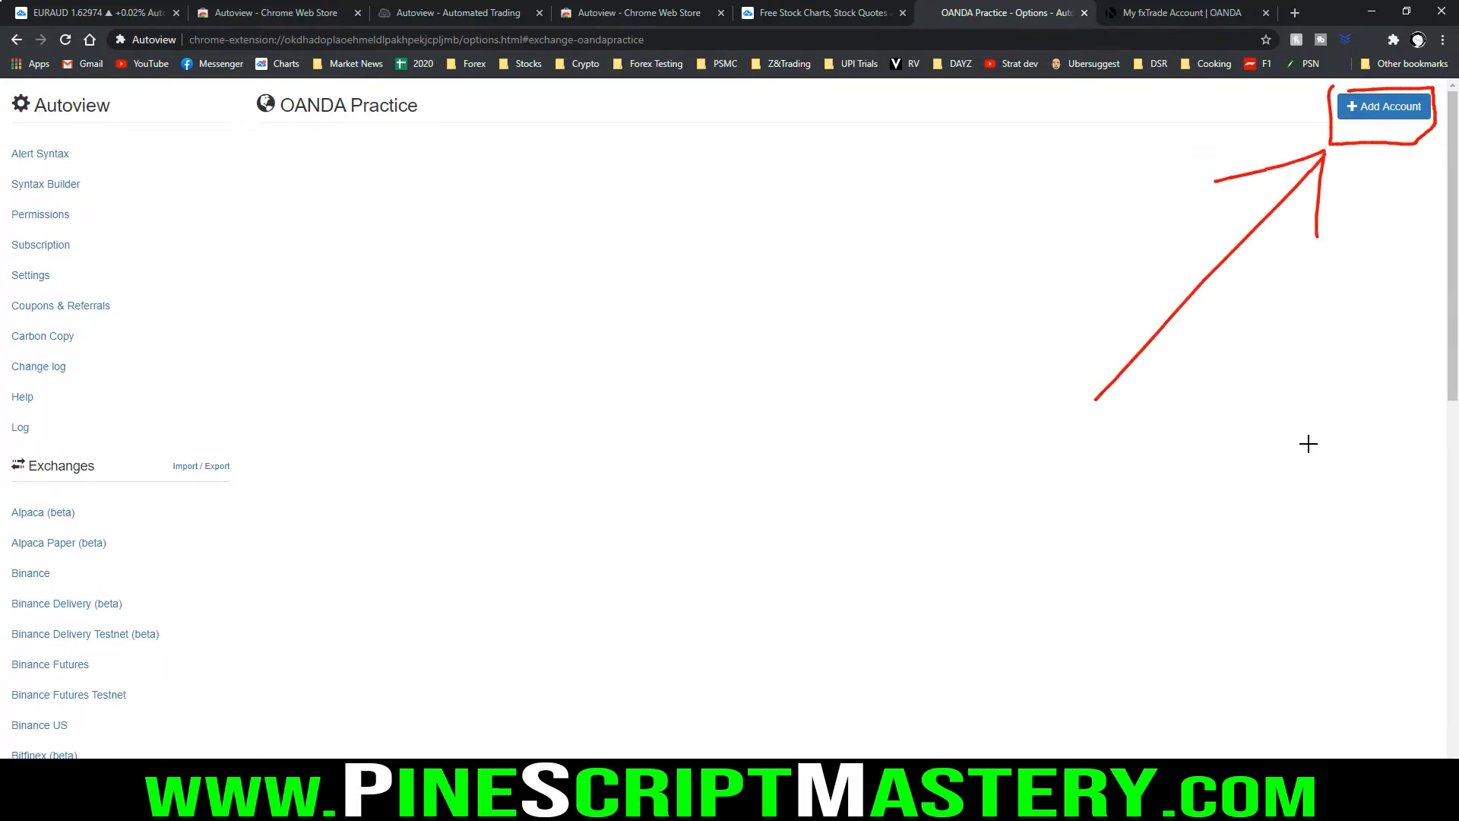
pyautogui.click(1383, 106)
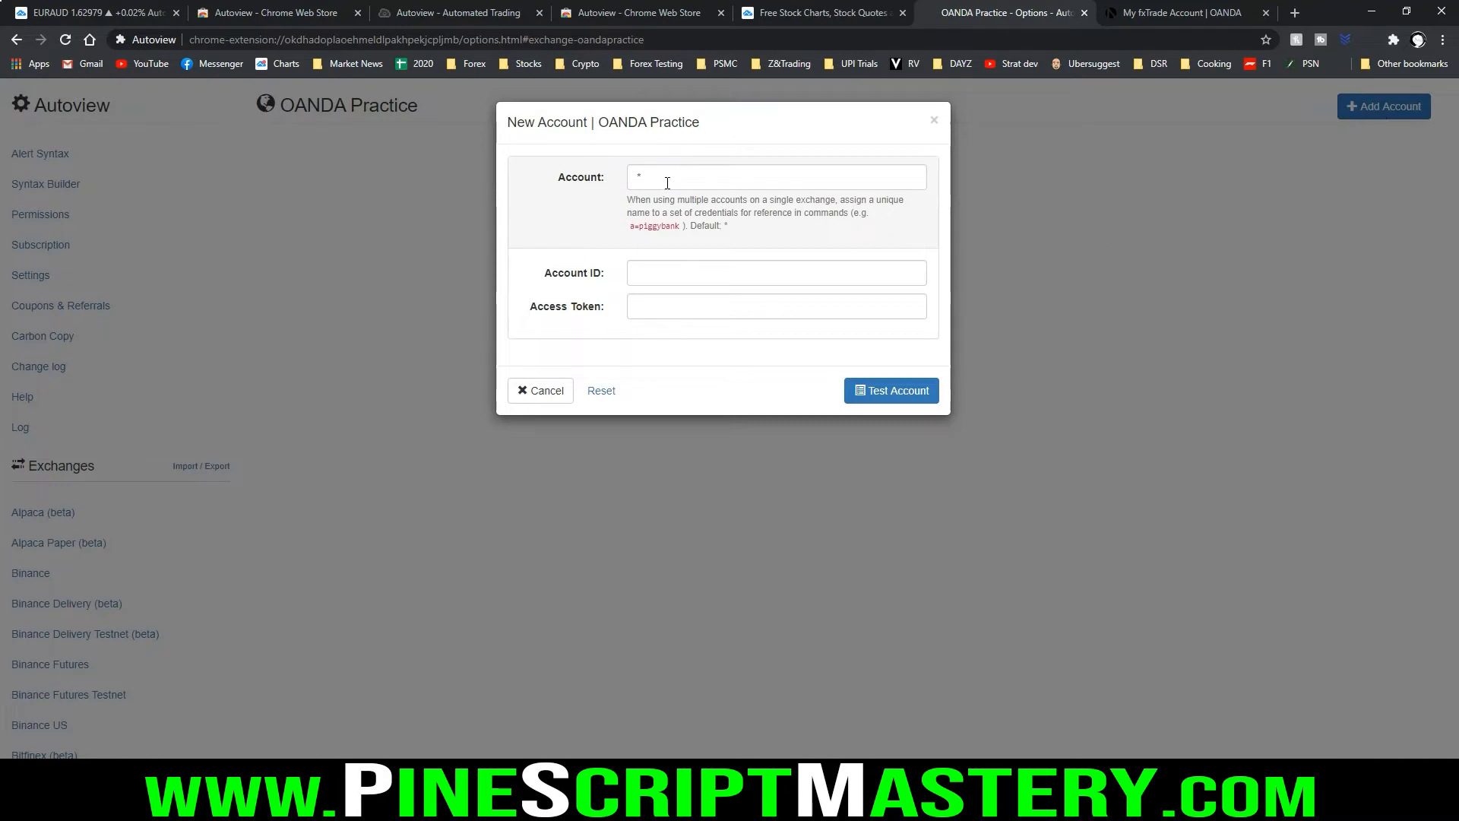
pyautogui.moveTo(548, 156)
pyautogui.mouseDown()
pyautogui.moveTo(541, 240)
pyautogui.moveTo(846, 240)
pyautogui.moveTo(931, 153)
pyautogui.moveTo(553, 154)
pyautogui.mouseUp()
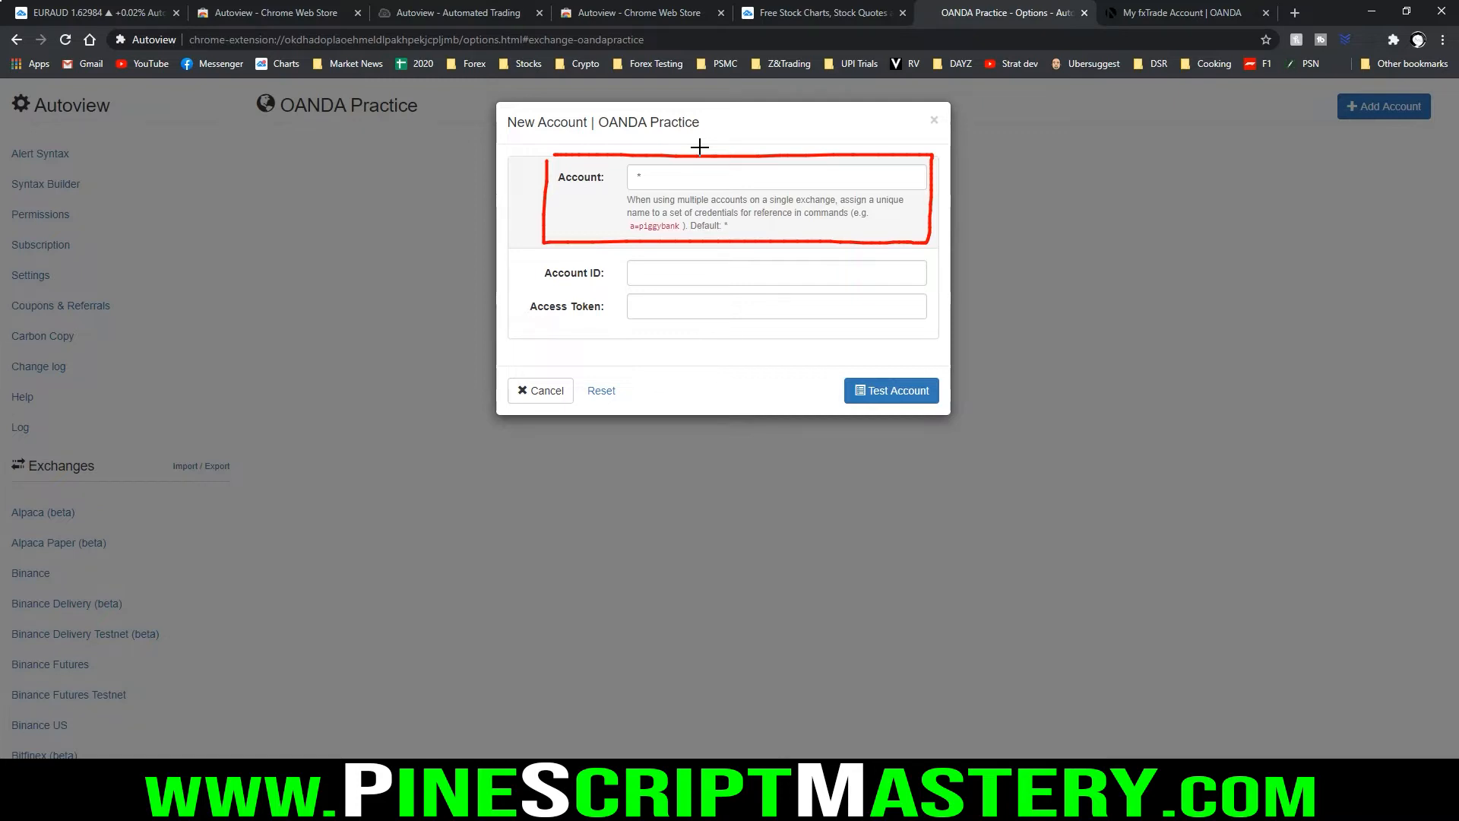
pyautogui.moveTo(632, 169)
pyautogui.mouseDown()
pyautogui.moveTo(666, 177)
pyautogui.moveTo(632, 167)
pyautogui.mouseUp()
pyautogui.press('Escape')
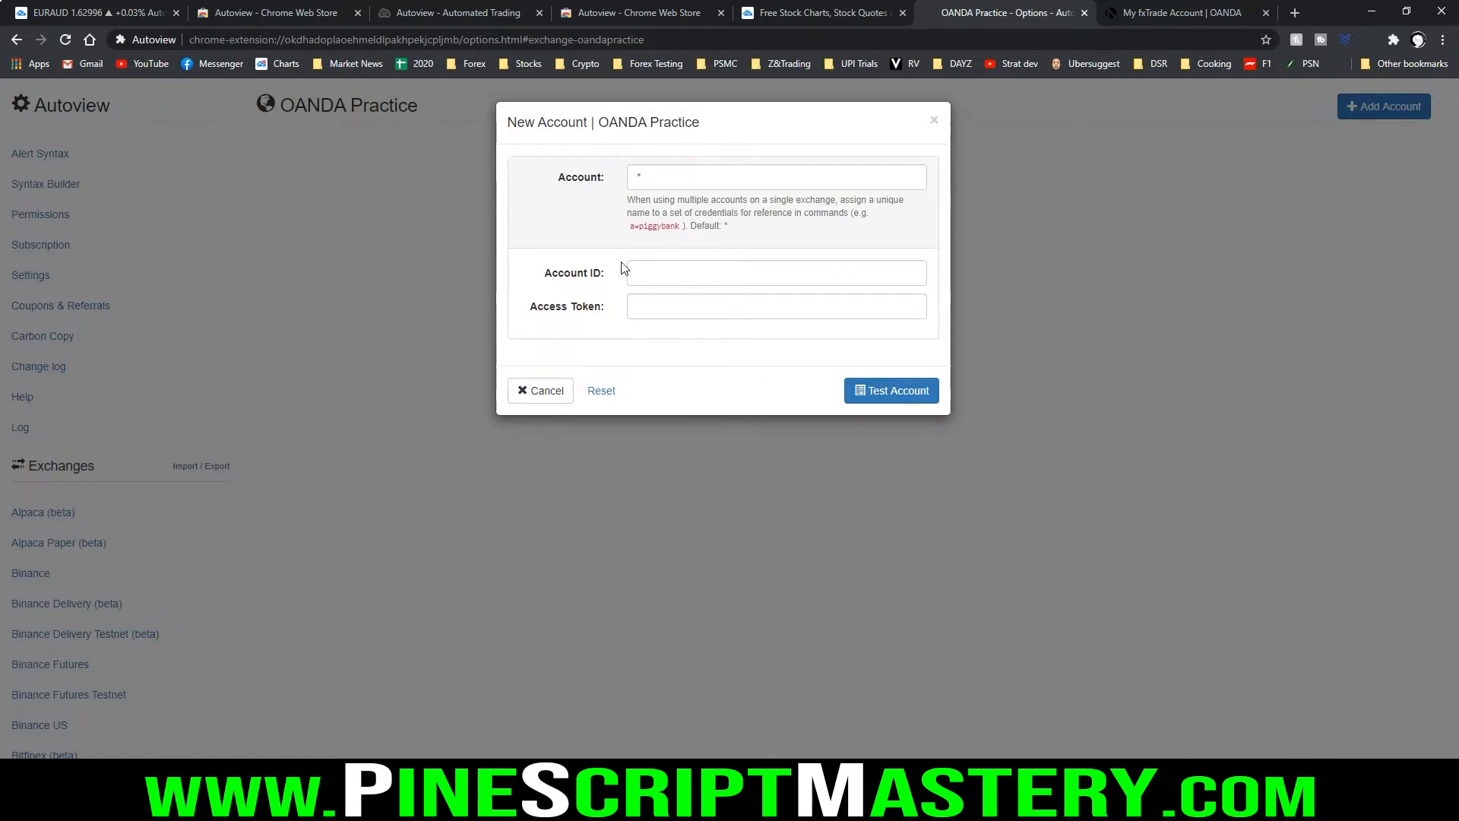
# Switch to the OANDA practice account page and open the form for adding a new sub-account
pyautogui.hotkey('ctrl', '2')
pyautogui.moveTo(531, 281); pyautogui.dragTo(608, 283)
pyautogui.moveTo(521, 322); pyautogui.dragTo(675, 323)
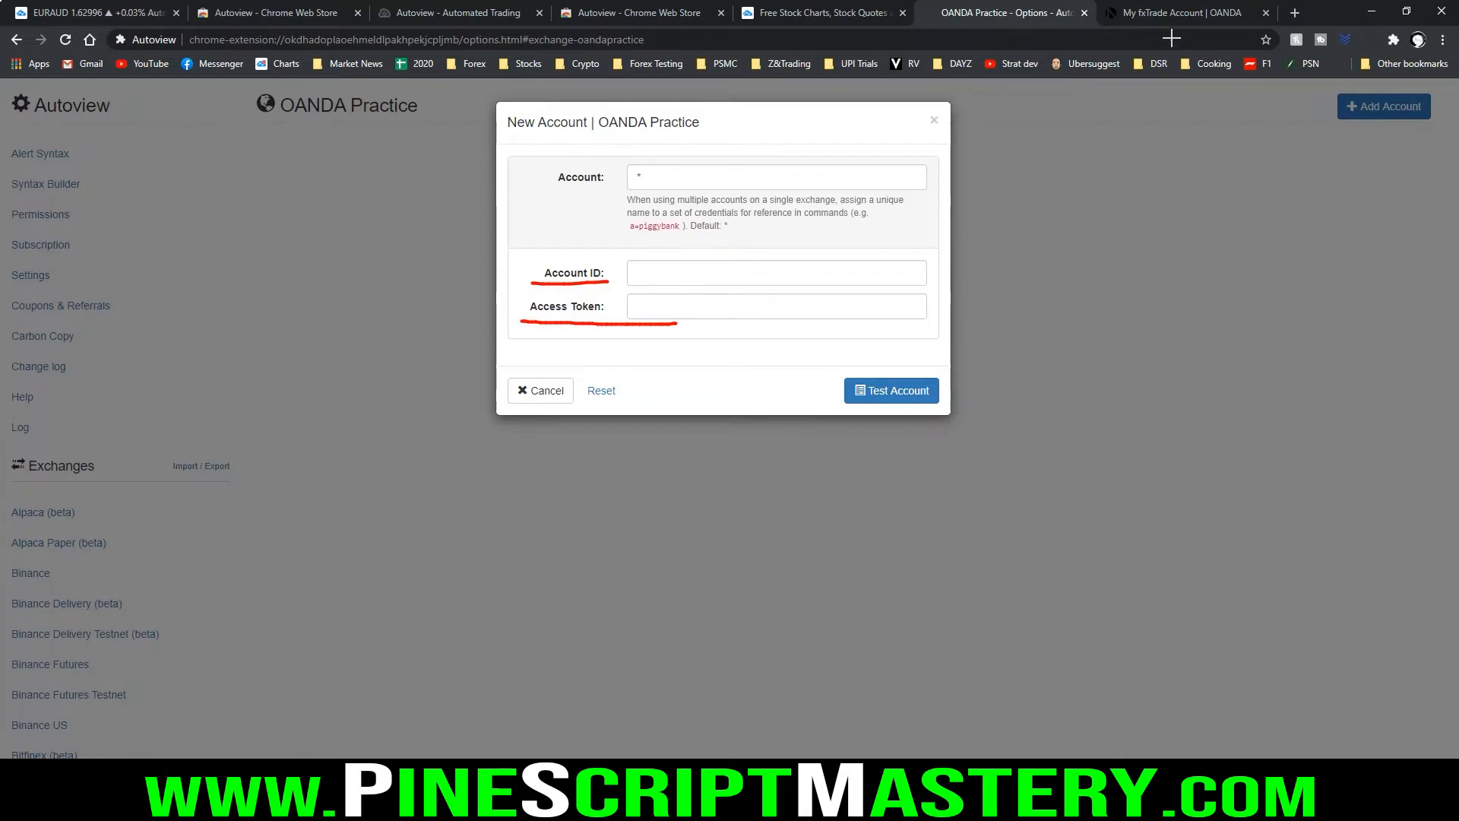
pyautogui.press('Escape')
pyautogui.click(1182, 13)
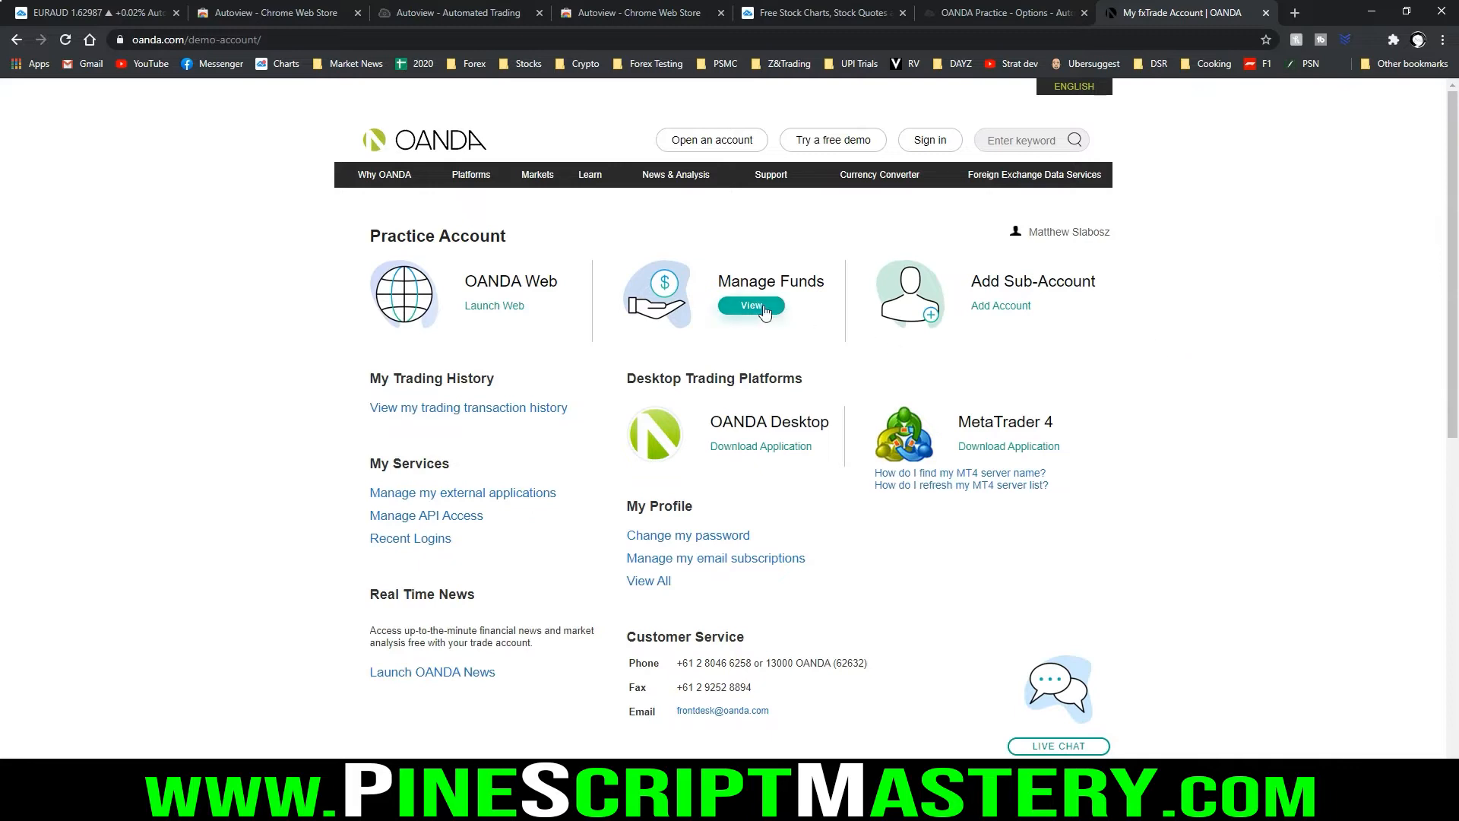
pyautogui.click(998, 307)
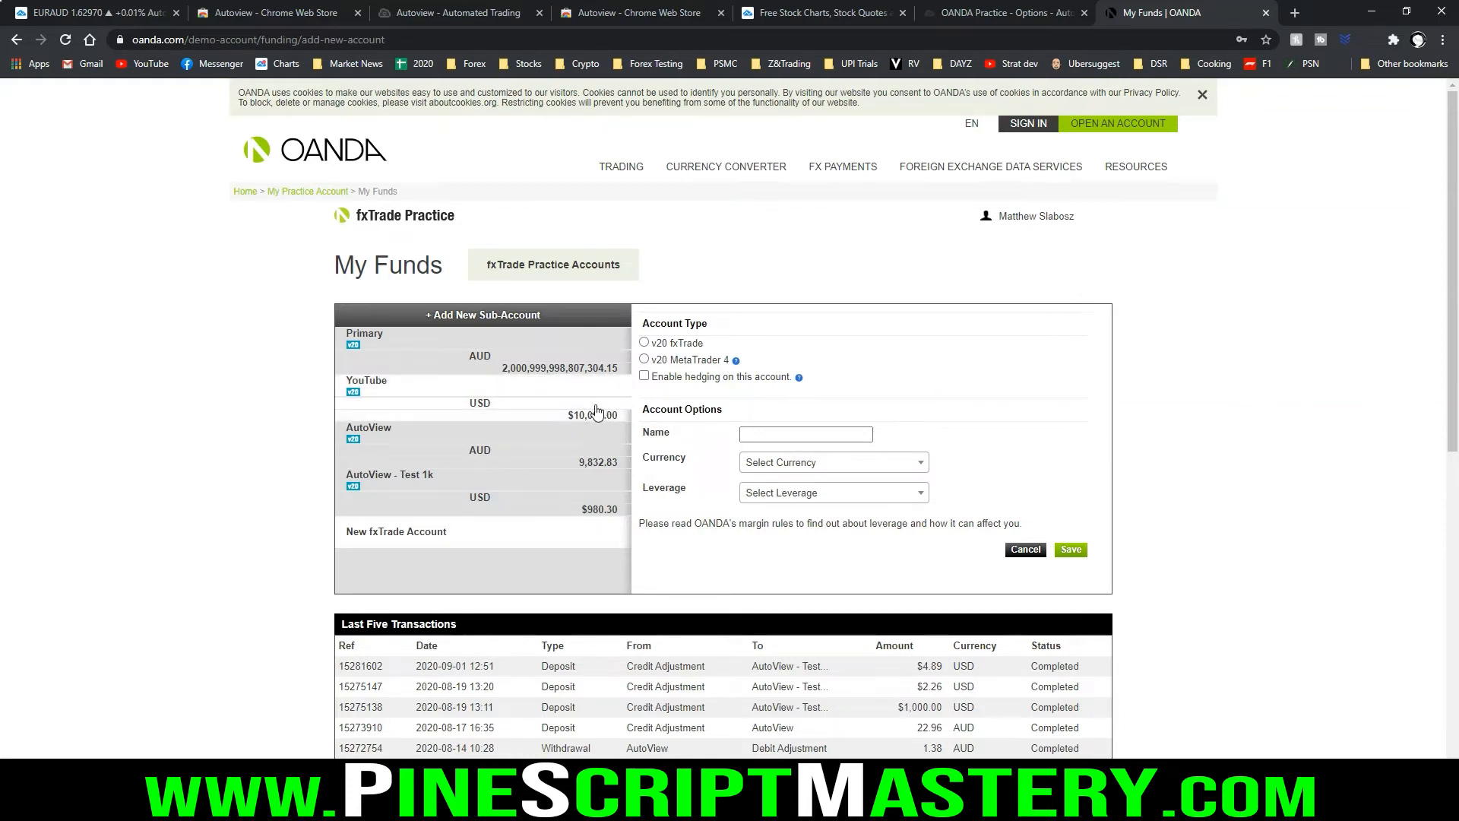
pyautogui.moveTo(487, 380)
pyautogui.mouseDown()
pyautogui.moveTo(637, 373)
pyautogui.moveTo(622, 354)
pyautogui.moveTo(495, 355)
pyautogui.moveTo(494, 375)
pyautogui.mouseUp()
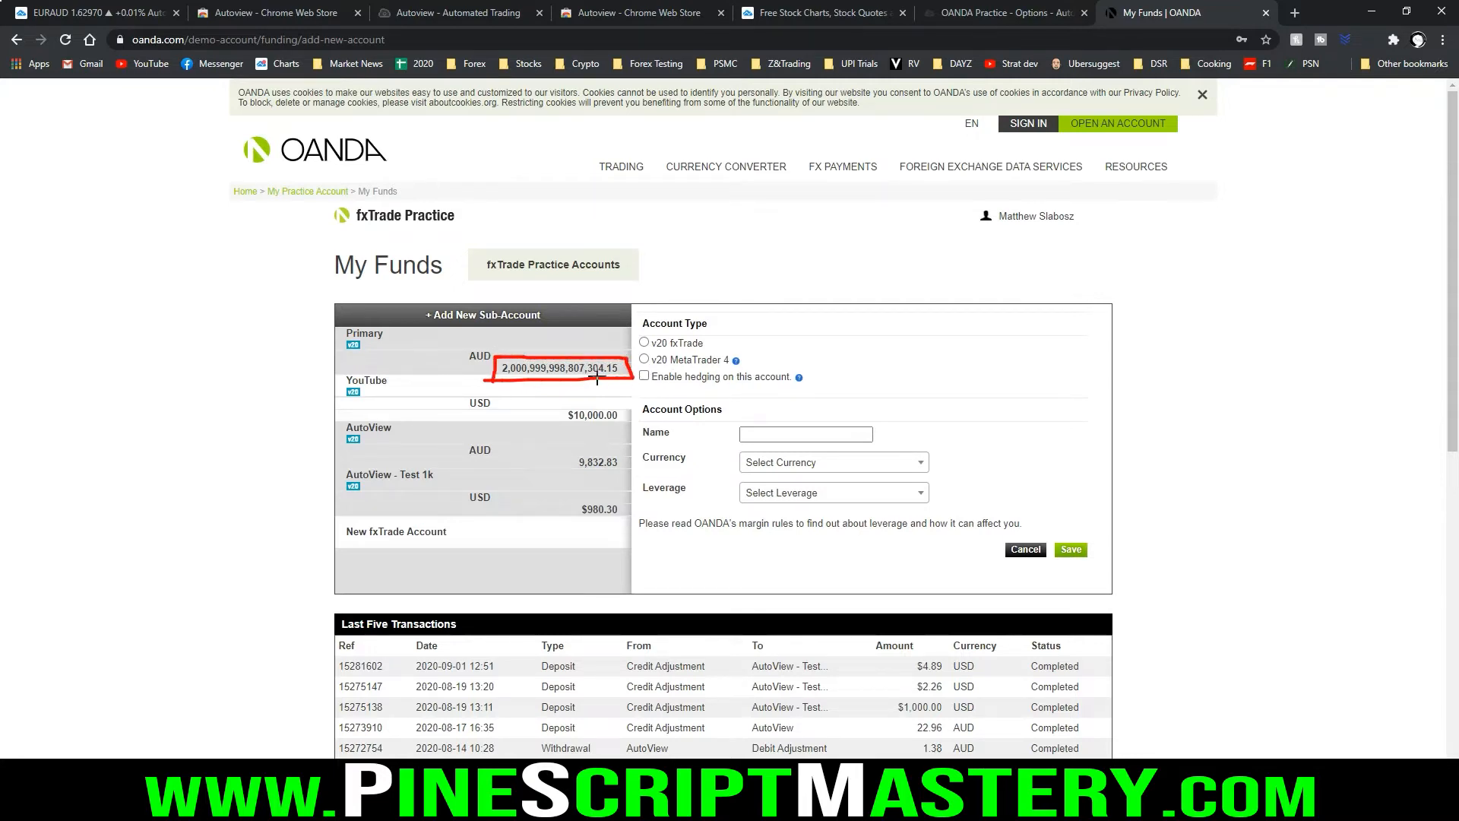
pyautogui.press('Escape')
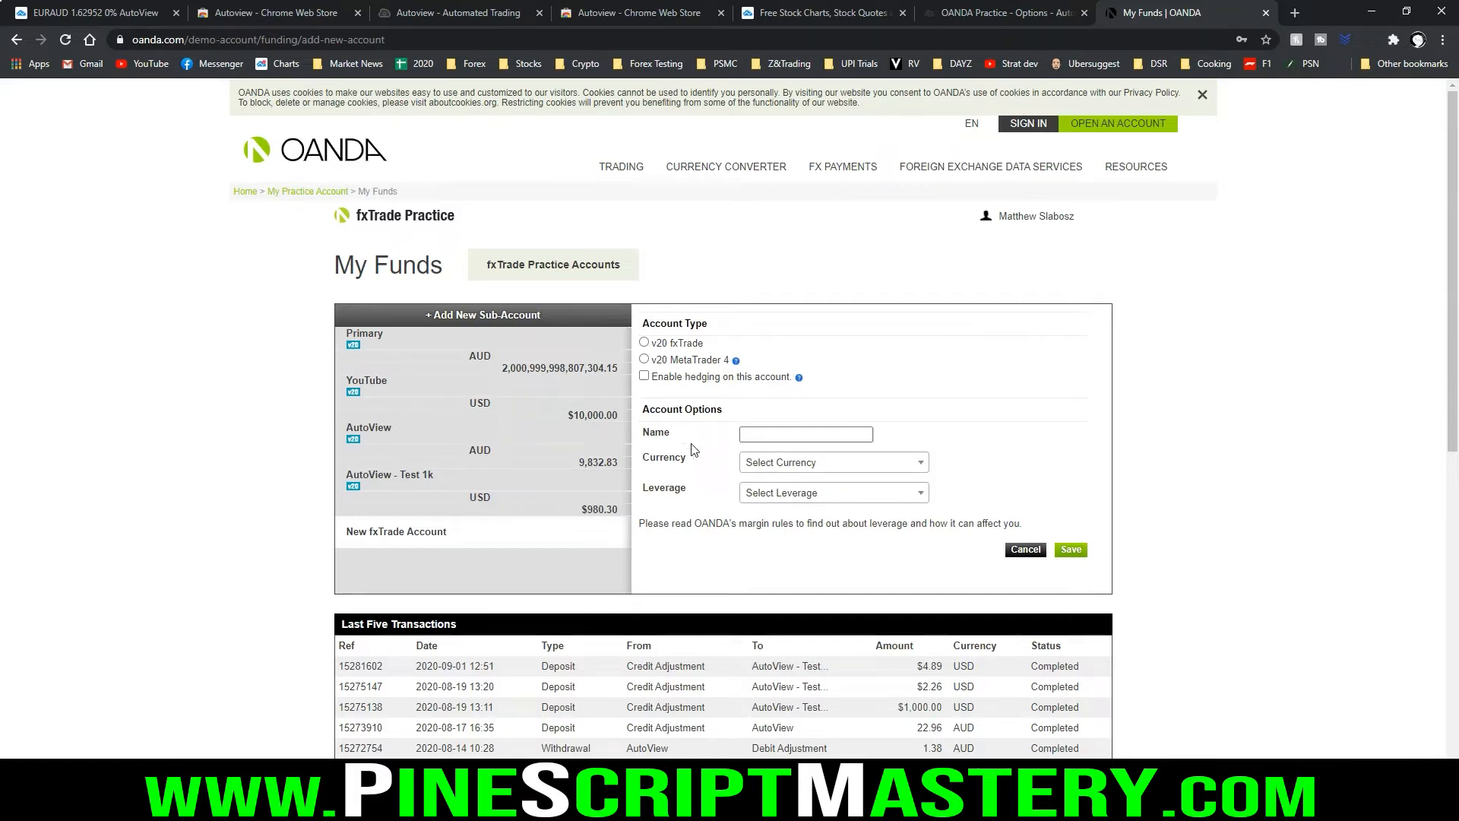
pyautogui.click(784, 432)
pyautogui.click(784, 432)
pyautogui.click(820, 462)
pyautogui.click(997, 408)
pyautogui.click(896, 492)
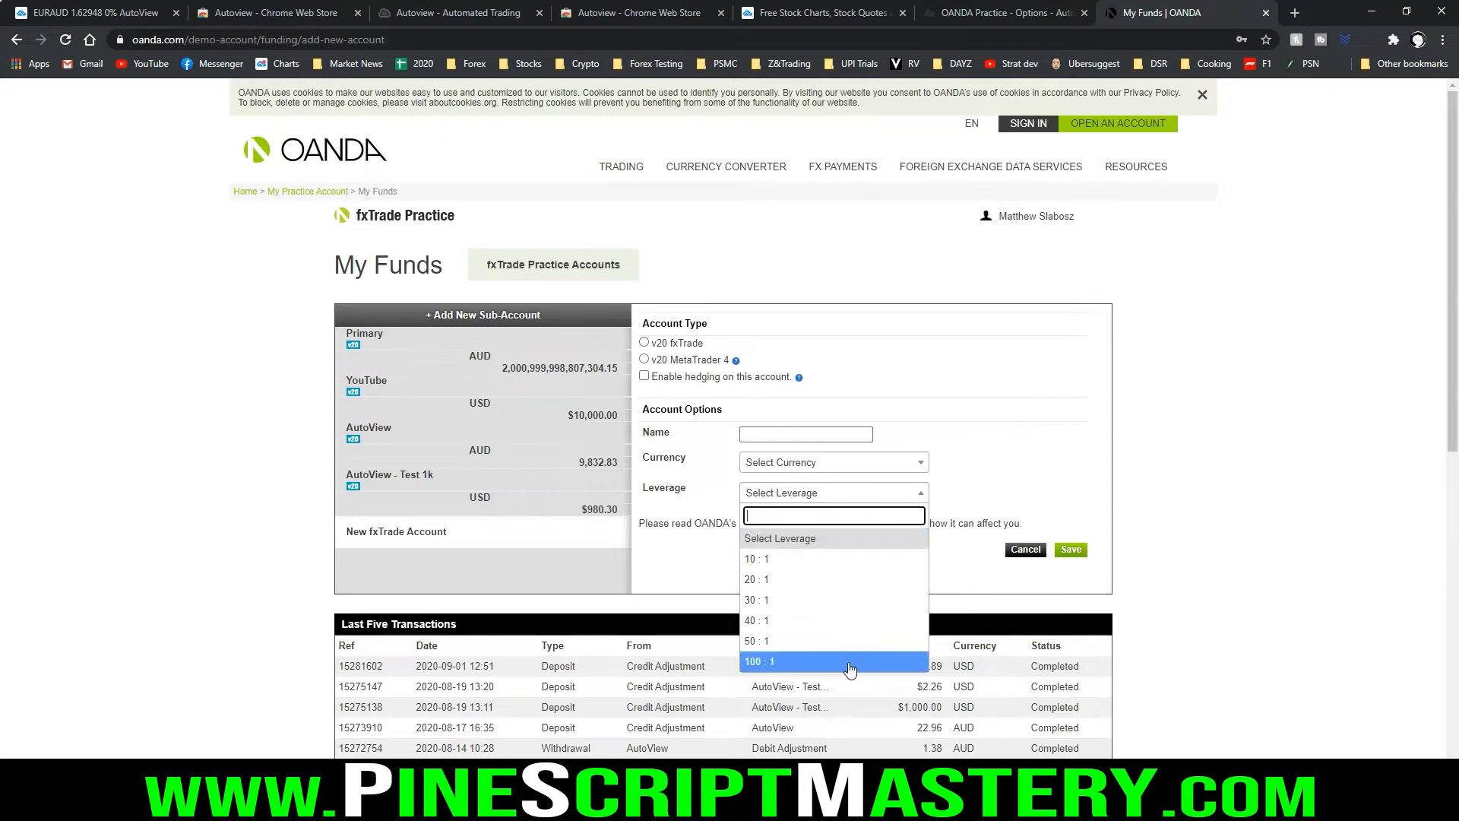
pyautogui.click(939, 597)
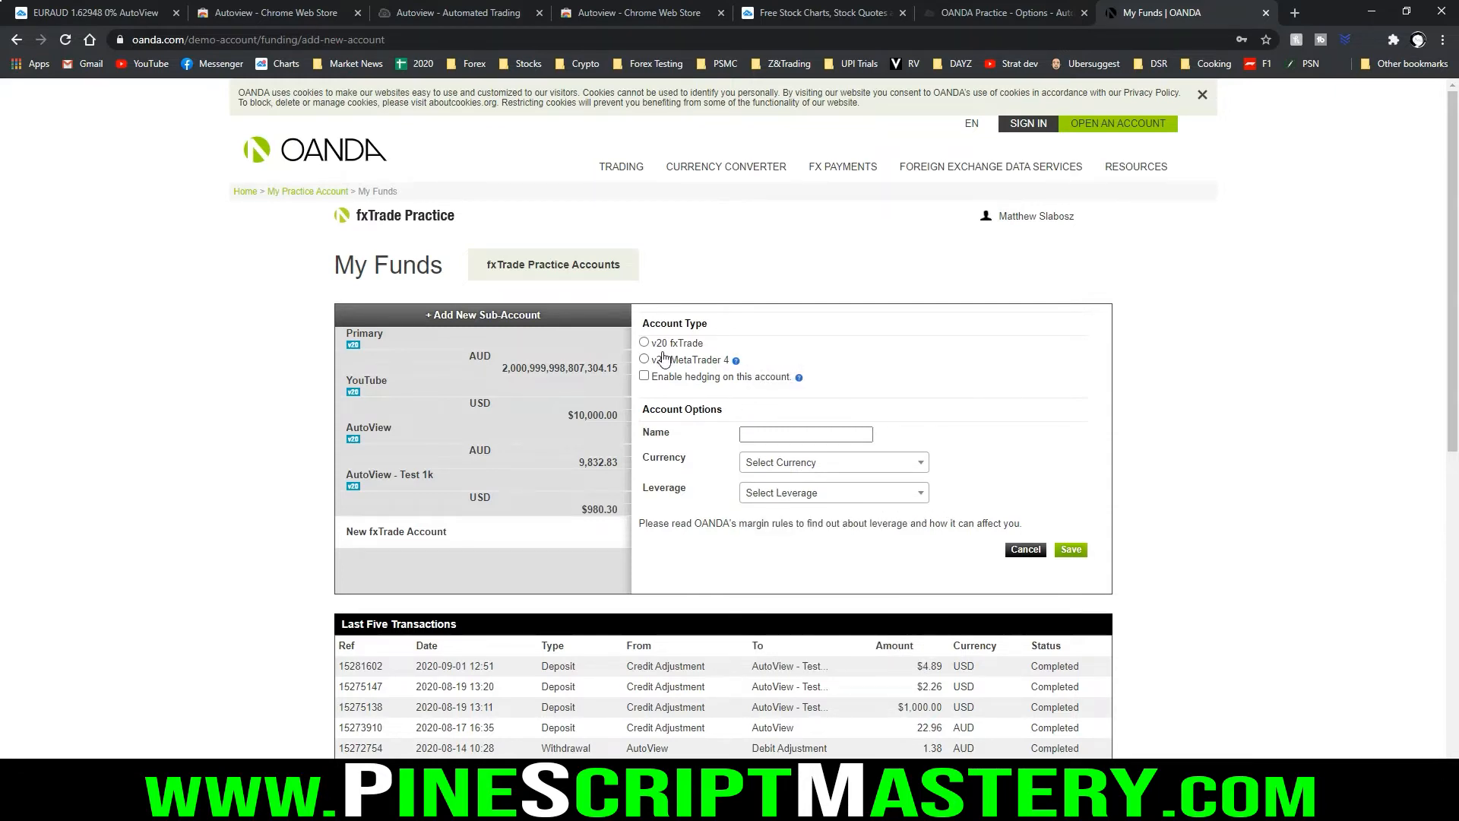
# Choose the v20 fxTrade account type for the new sub-account and set its leverage to 100 : 1
pyautogui.moveTo(648, 335)
pyautogui.mouseDown()
pyautogui.moveTo(640, 355)
pyautogui.moveTo(672, 354)
pyautogui.moveTo(654, 332)
pyautogui.mouseUp()
pyautogui.press('Escape')
pyautogui.hotkey('ctrl', '2')
pyautogui.moveTo(635, 384); pyautogui.dragTo(819, 390)
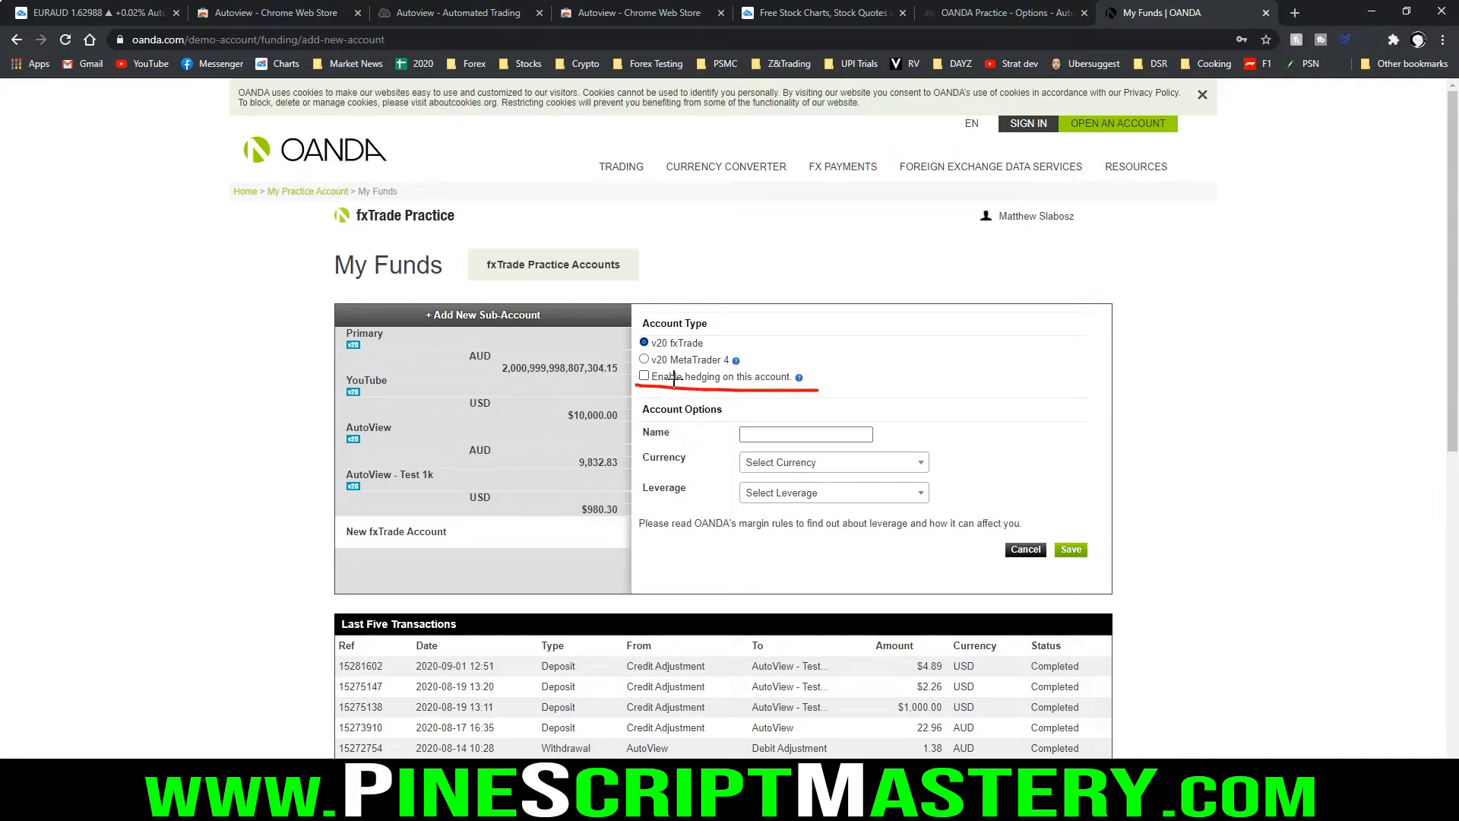
pyautogui.press('Escape')
pyautogui.moveTo(639, 398)
pyautogui.mouseDown()
pyautogui.moveTo(642, 503)
pyautogui.moveTo(950, 504)
pyautogui.moveTo(858, 405)
pyautogui.moveTo(668, 396)
pyautogui.mouseUp()
pyautogui.press('Escape')
pyautogui.click(834, 492)
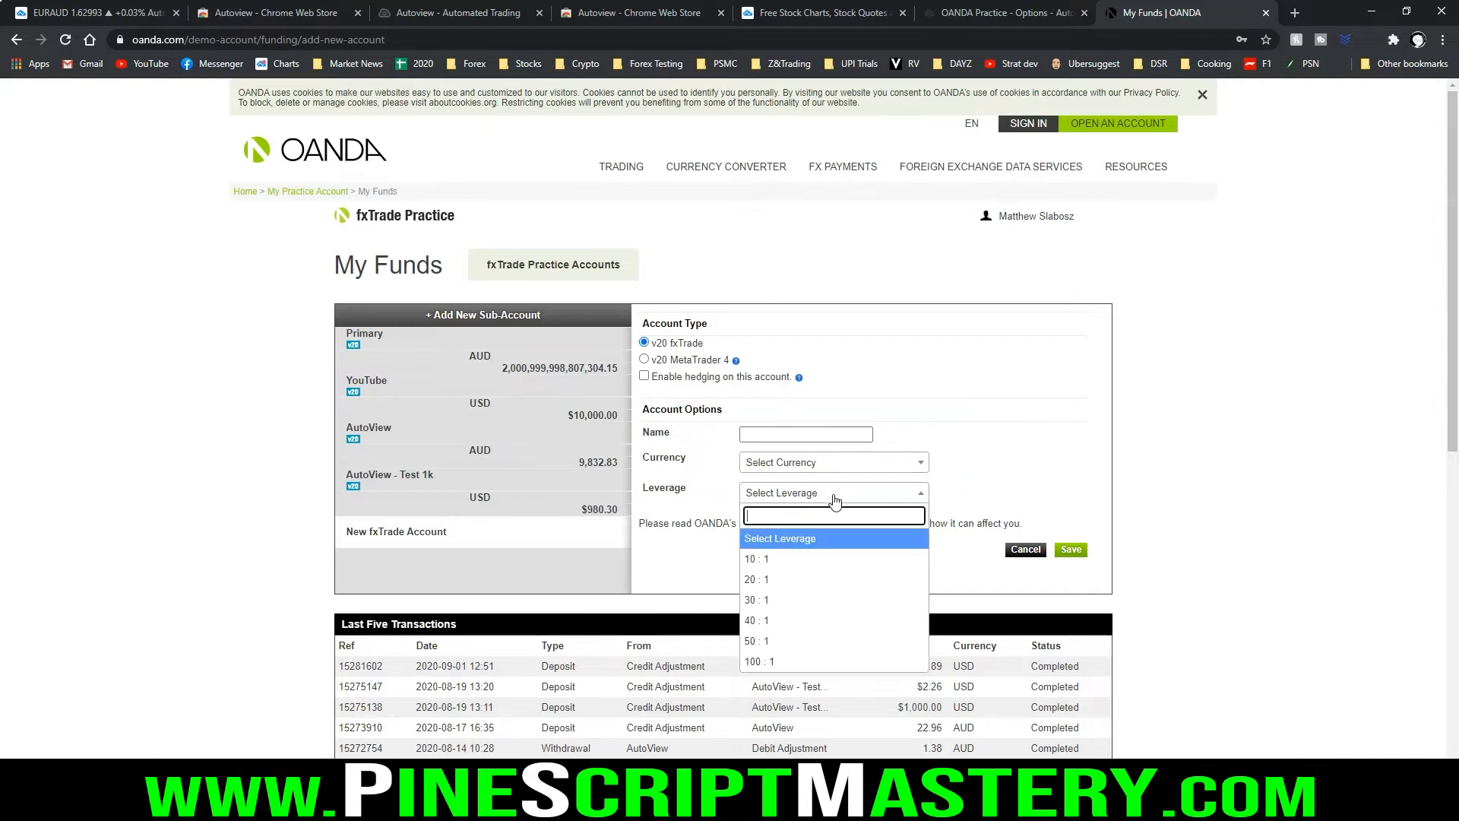
pyautogui.click(793, 664)
pyautogui.click(985, 462)
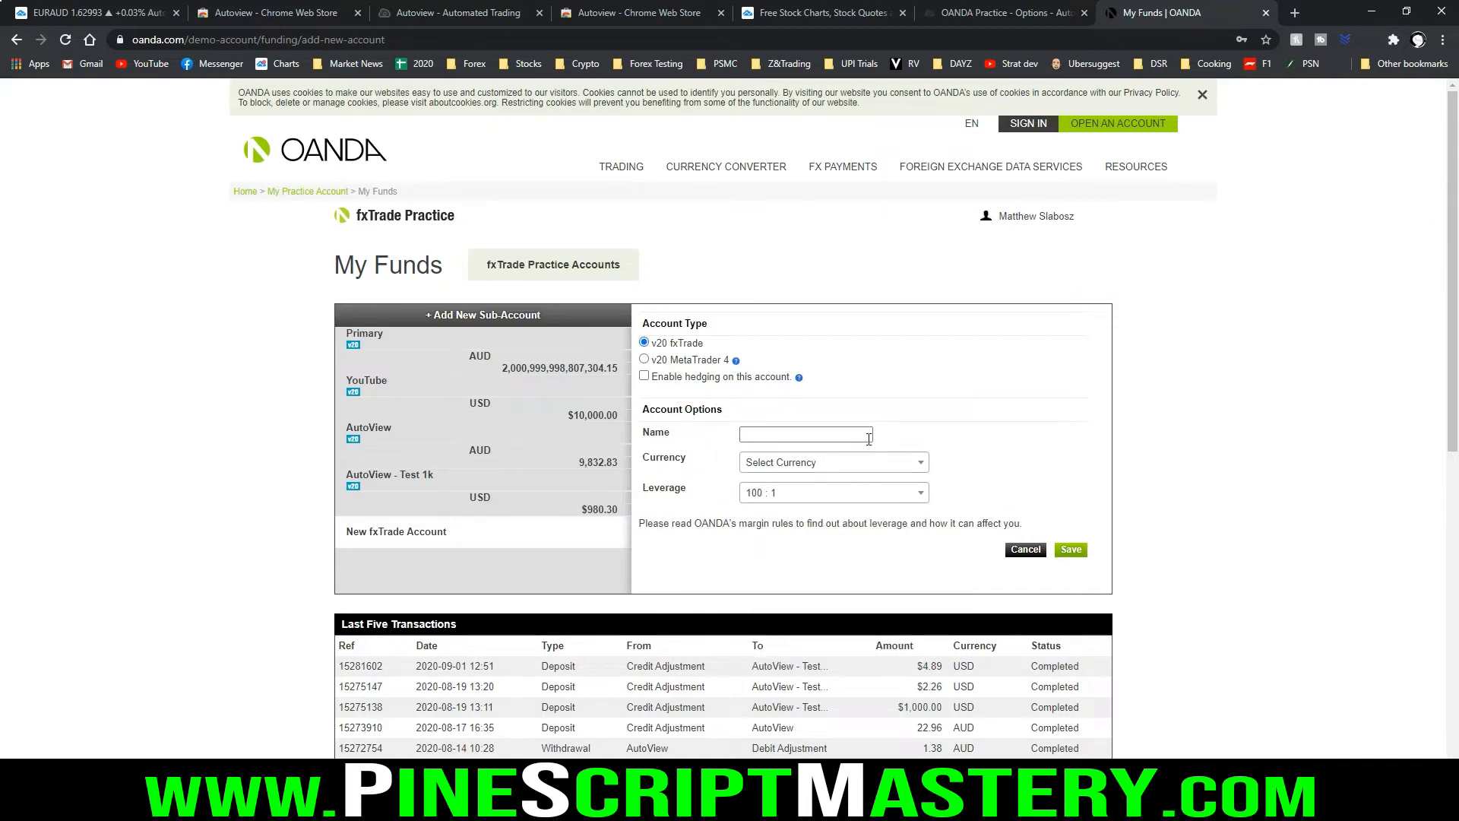
# Name the sub-account "AutoView - YouTube", choose USD as its currency, and save it
pyautogui.click(789, 431)
pyautogui.write('AutoView - YouTube')
pyautogui.click(915, 466)
pyautogui.scroll(-2, 862, 553)
pyautogui.click(872, 640)
pyautogui.click(1004, 432)
pyautogui.click(1070, 552)
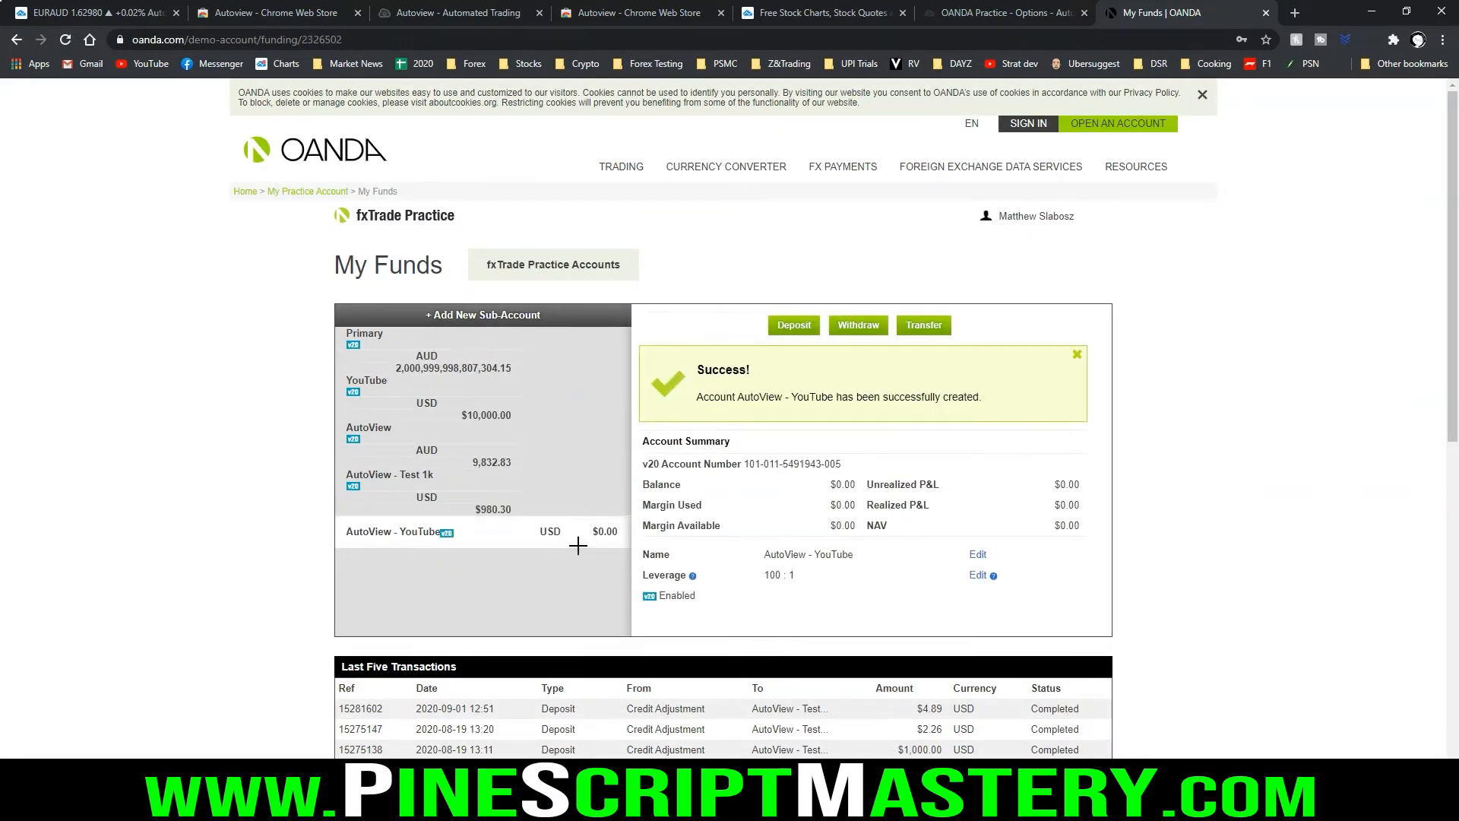
# Deposit 10000 USD into the AutoView - YouTube sub-account using the Add funds method
pyautogui.click(795, 329)
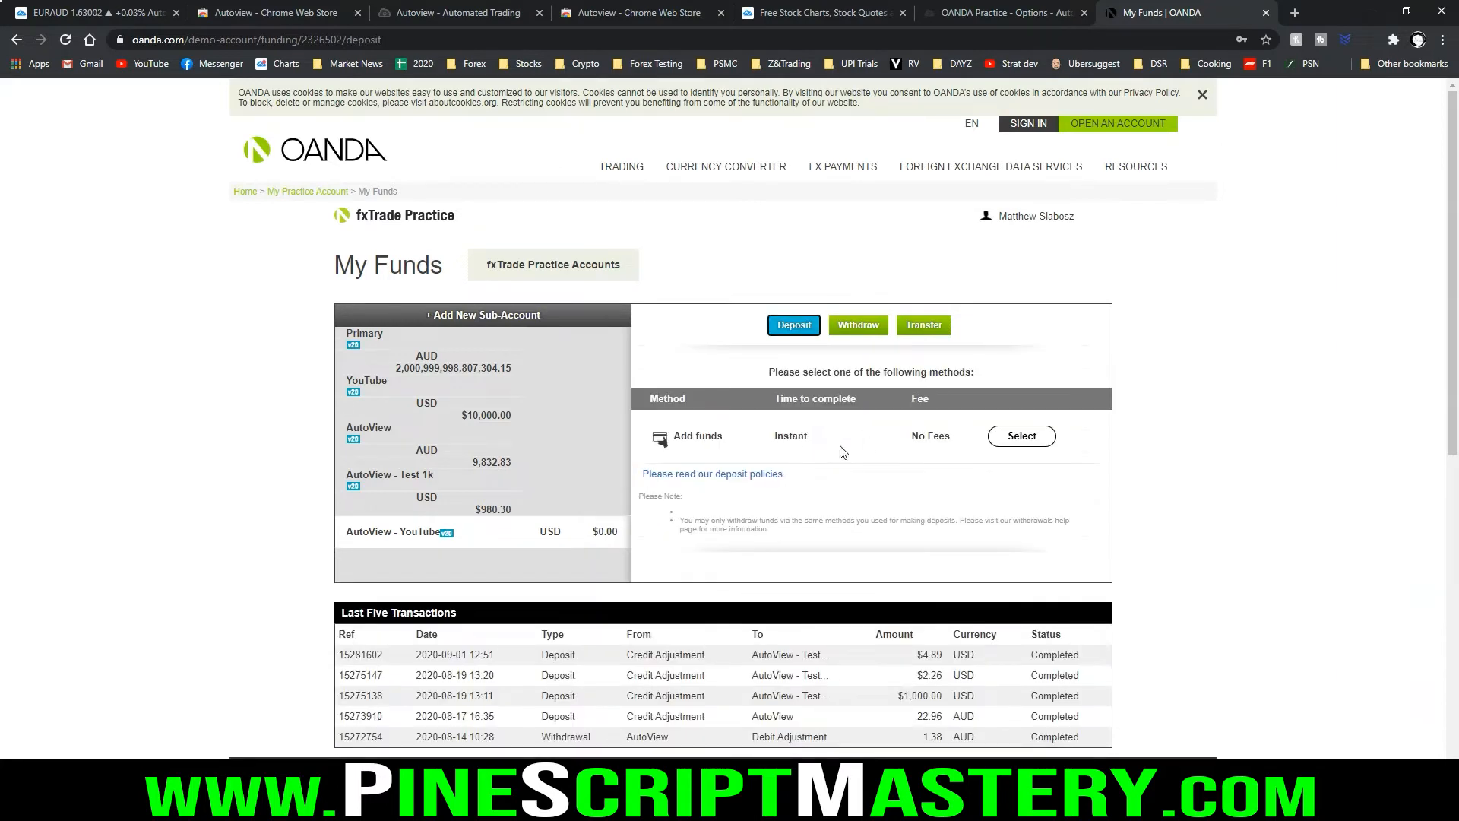
pyautogui.moveTo(636, 461)
pyautogui.mouseDown()
pyautogui.moveTo(1036, 463)
pyautogui.moveTo(1098, 383)
pyautogui.moveTo(761, 380)
pyautogui.moveTo(625, 450)
pyautogui.mouseUp()
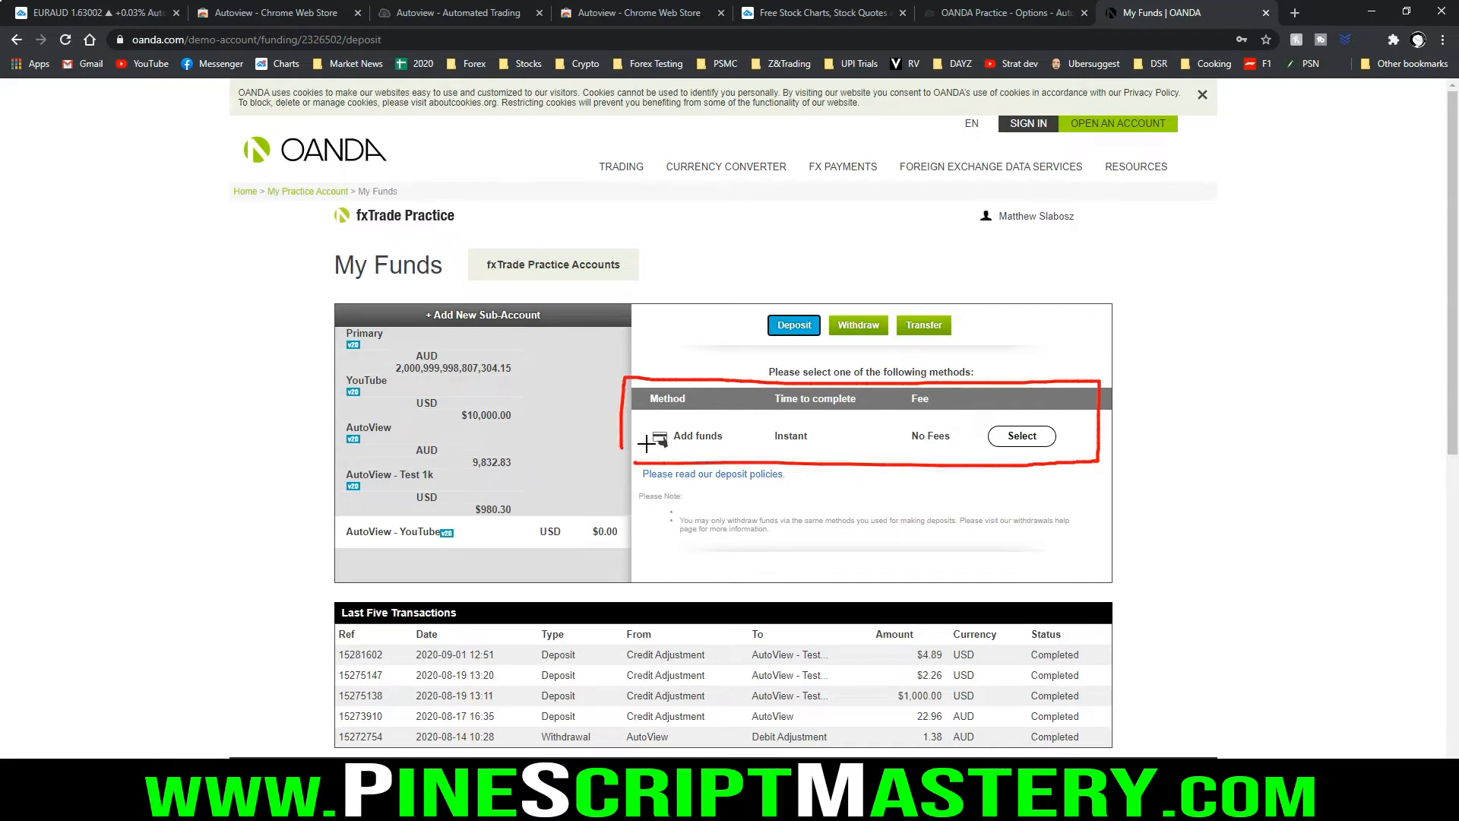
pyautogui.moveTo(725, 423)
pyautogui.mouseDown()
pyautogui.moveTo(728, 448)
pyautogui.moveTo(719, 415)
pyautogui.mouseUp()
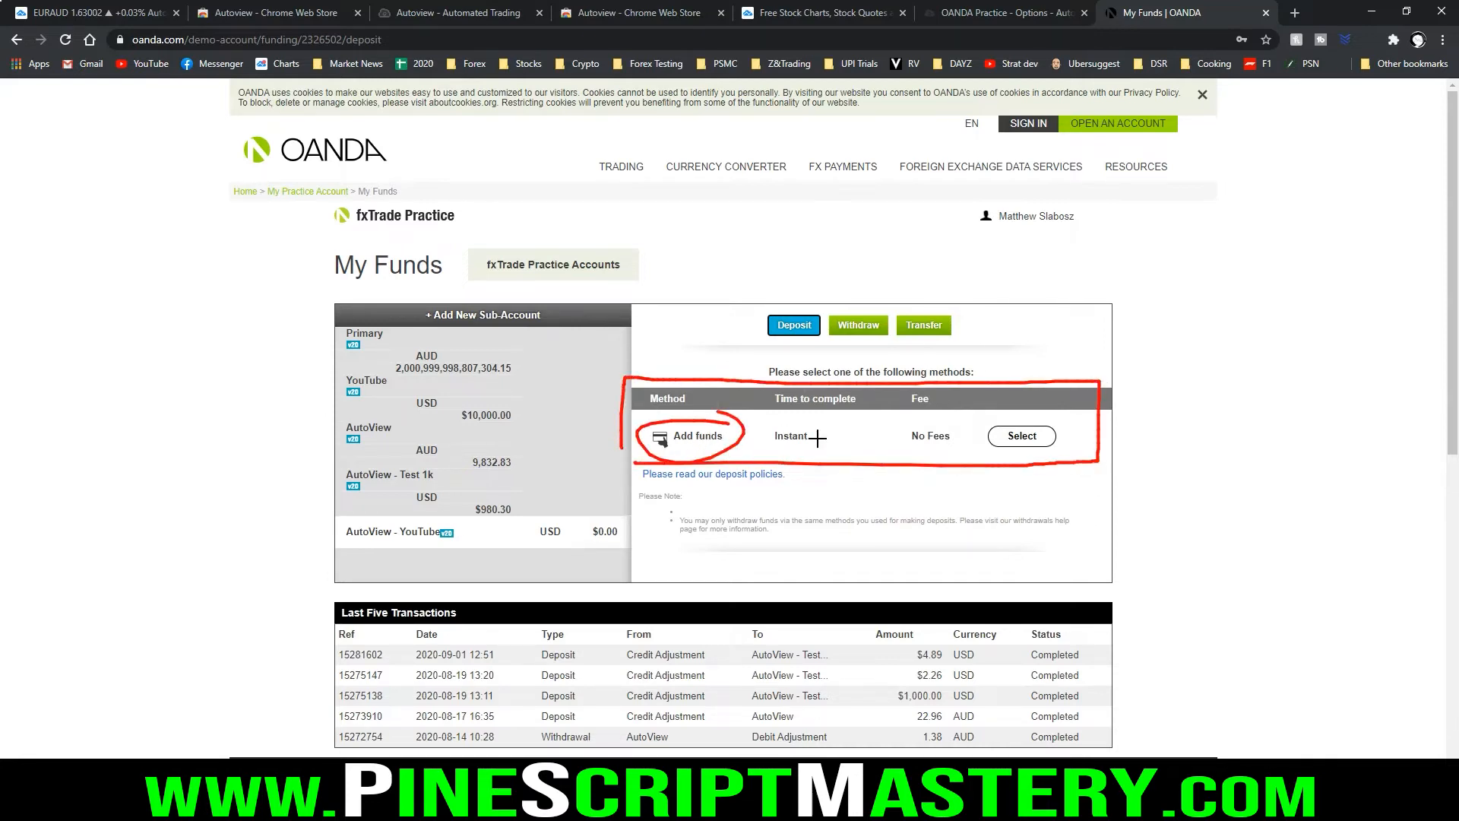
pyautogui.press('Escape')
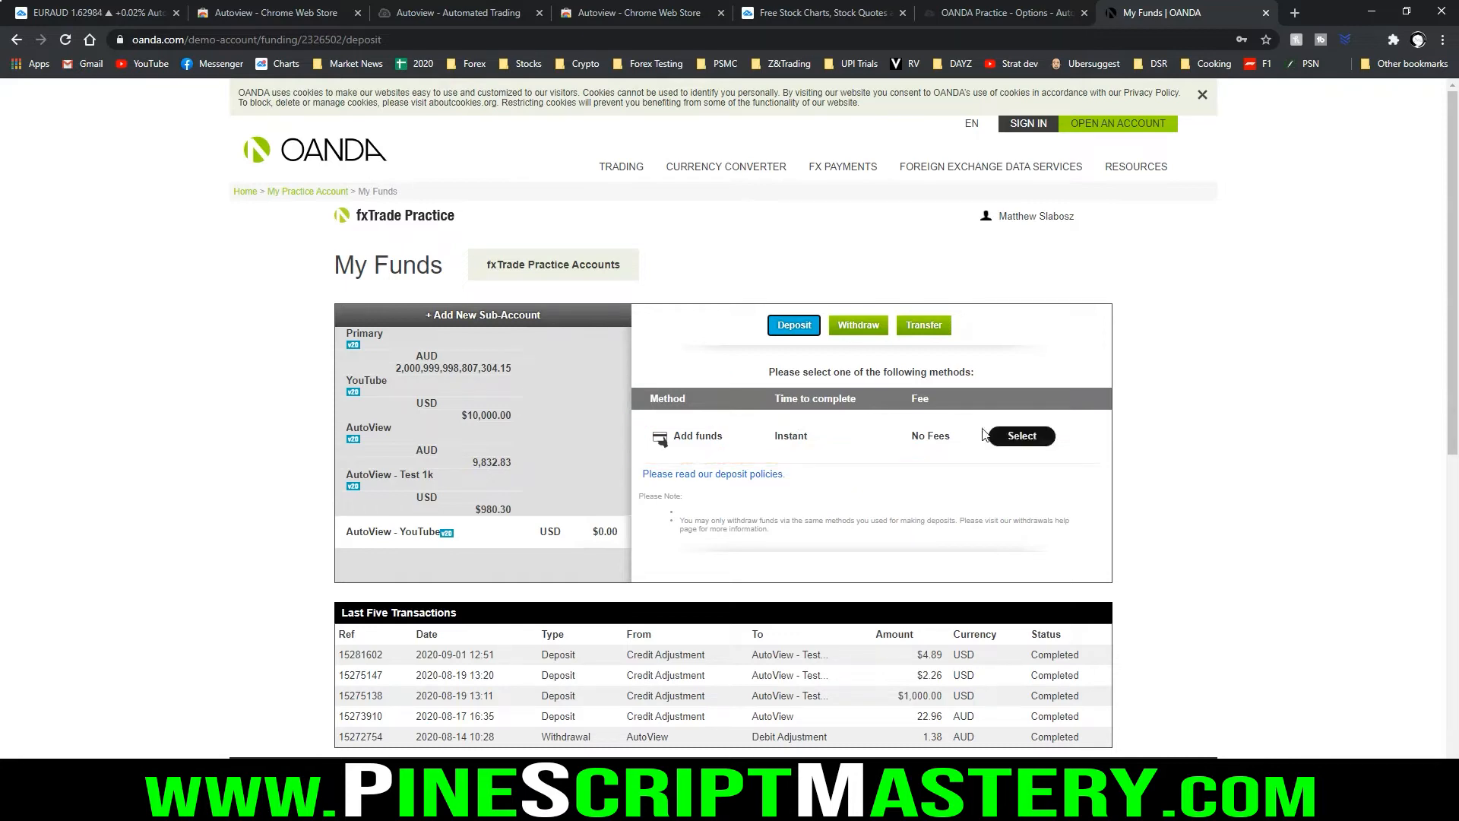
pyautogui.click(1022, 436)
pyautogui.click(847, 474)
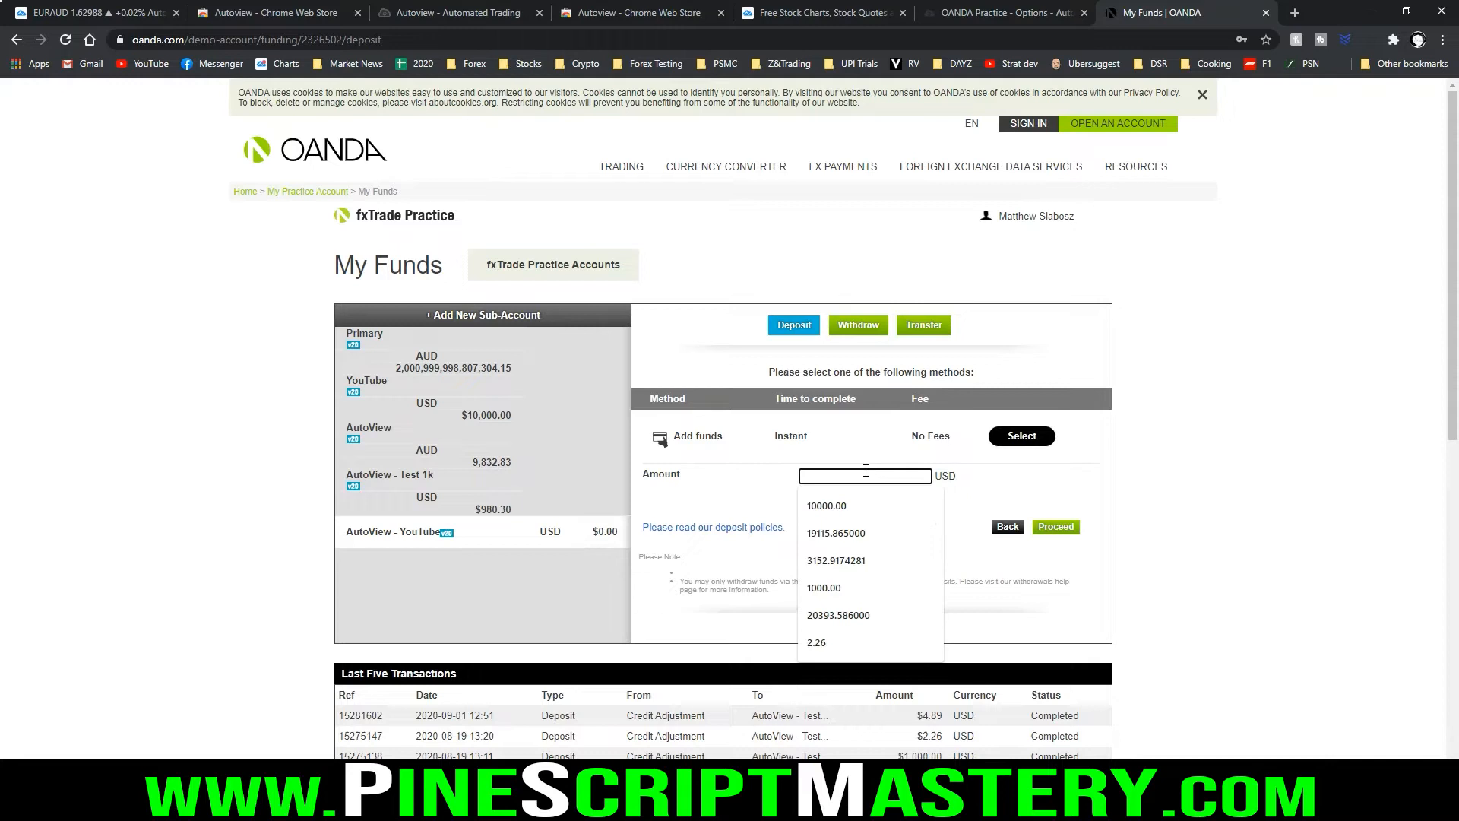
pyautogui.write('1')
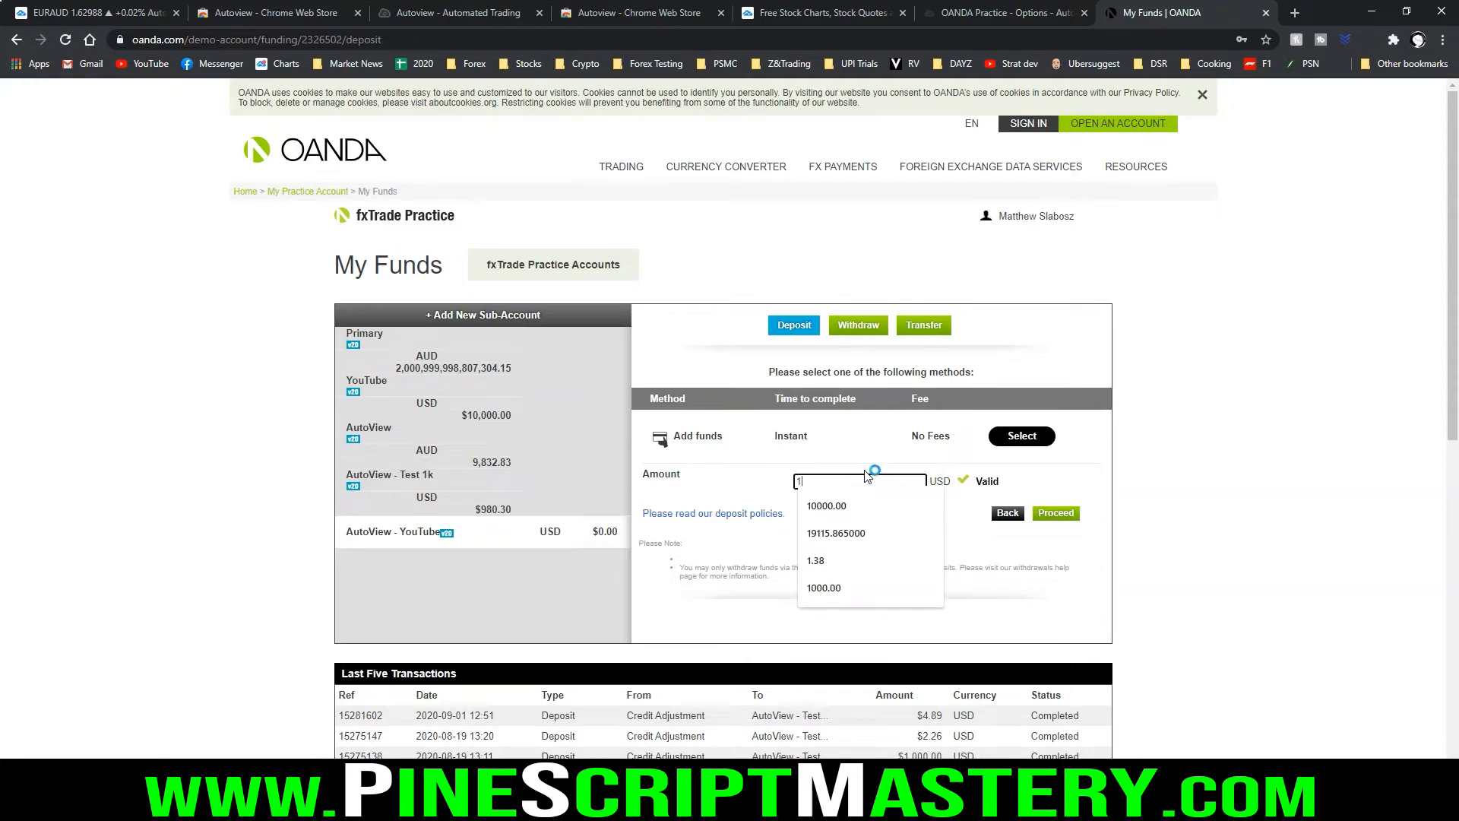
pyautogui.write('0000')
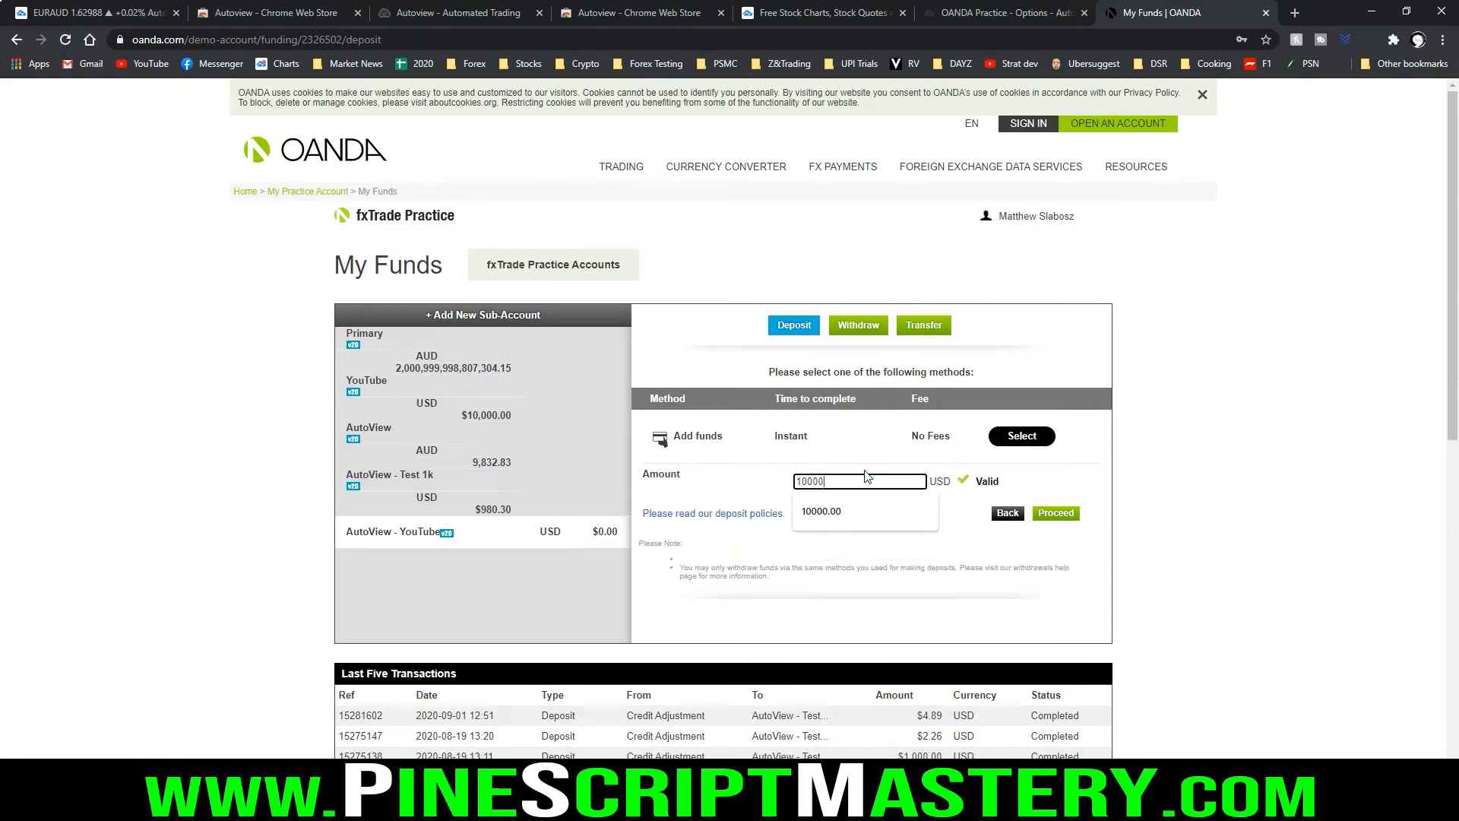
pyautogui.click(943, 484)
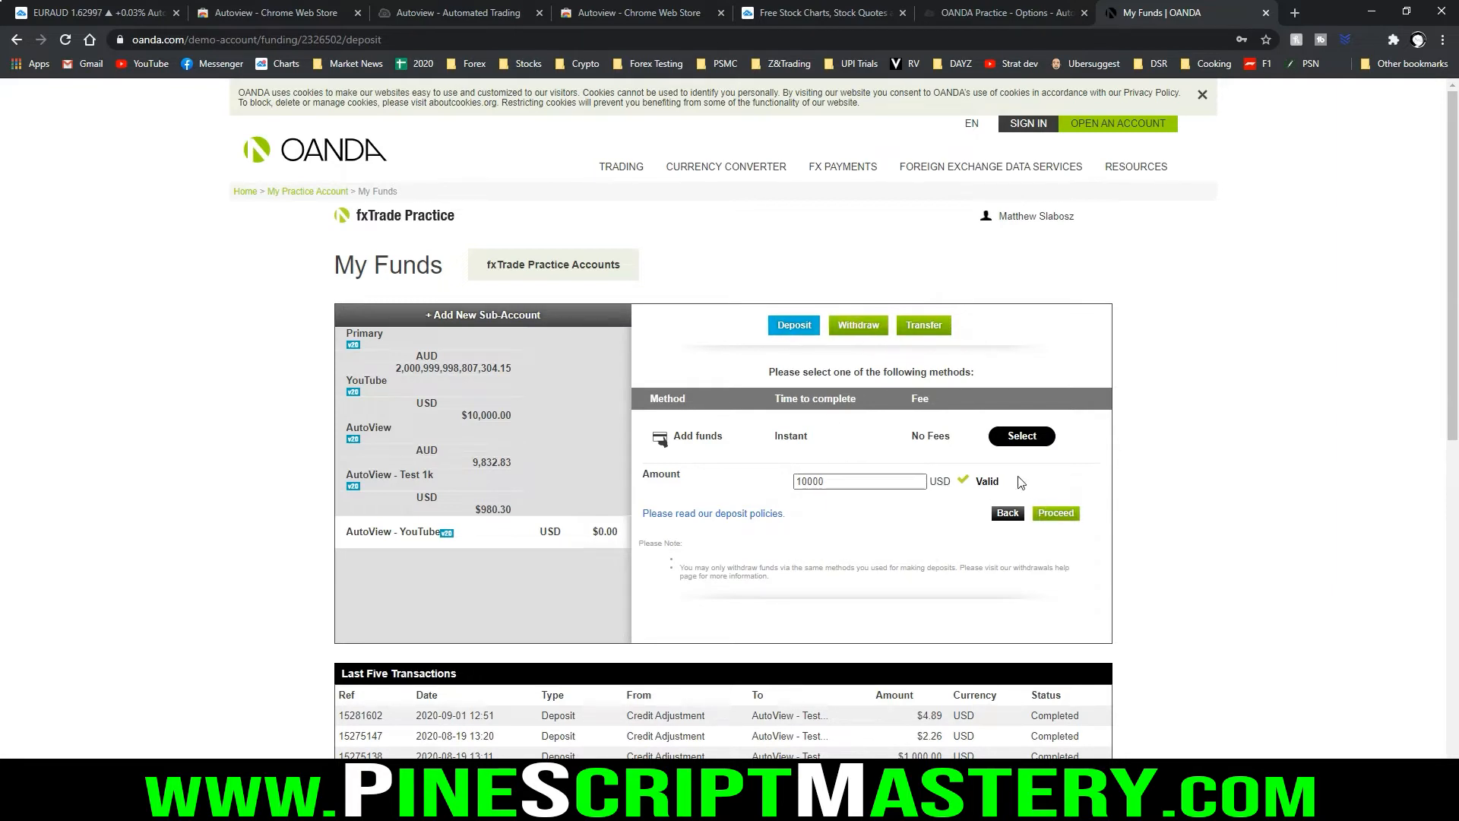
pyautogui.click(1055, 517)
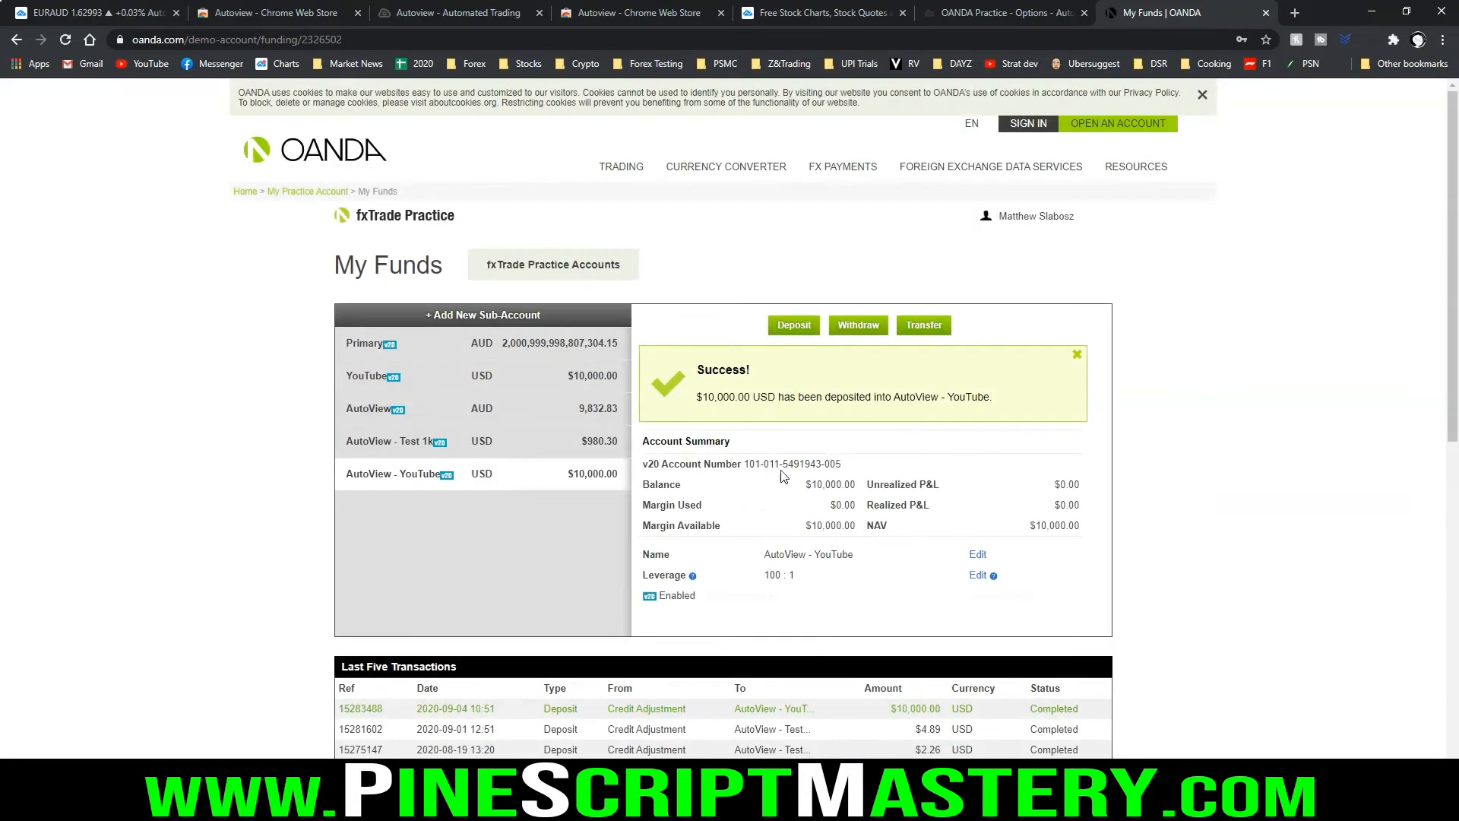
pyautogui.moveTo(702, 398); pyautogui.dragTo(776, 398)
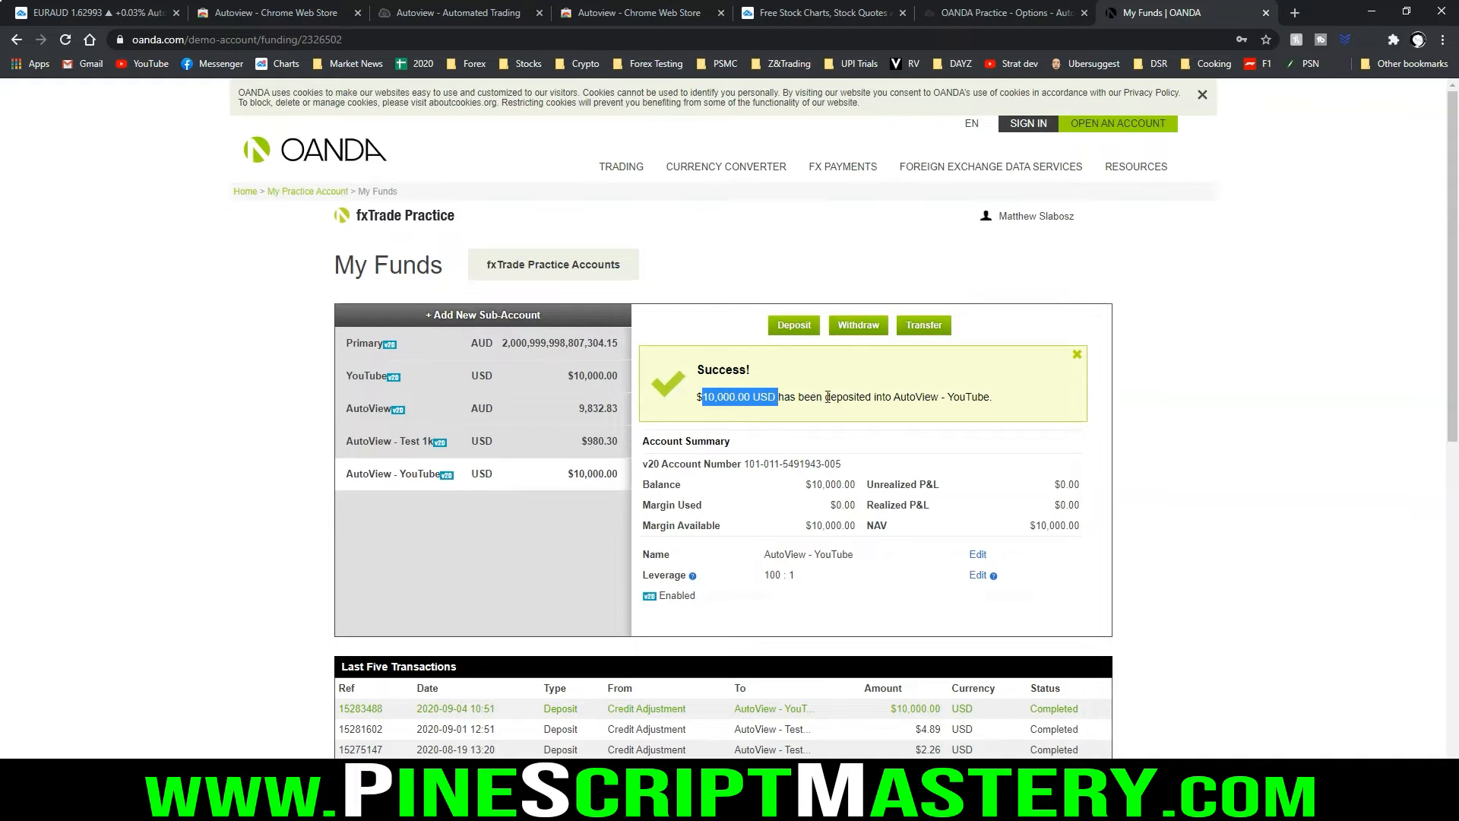
pyautogui.click(727, 390)
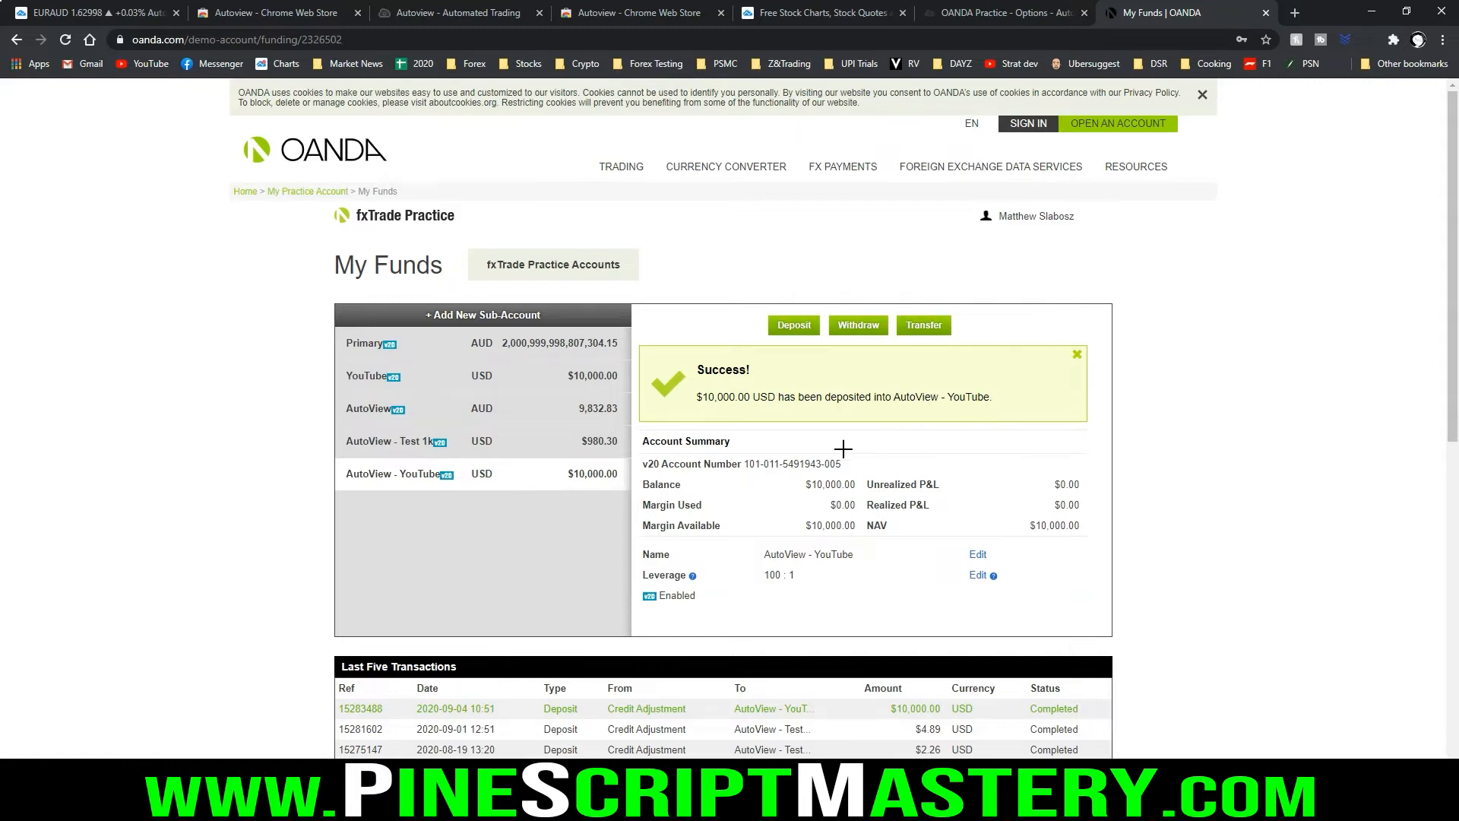
# Copy the v20 account number from the AutoView - YouTube account summary
pyautogui.moveTo(742, 454)
pyautogui.mouseDown()
pyautogui.moveTo(742, 478)
pyautogui.moveTo(857, 477)
pyautogui.moveTo(817, 448)
pyautogui.moveTo(737, 449)
pyautogui.moveTo(848, 467)
pyautogui.mouseUp()
pyautogui.press('Escape')
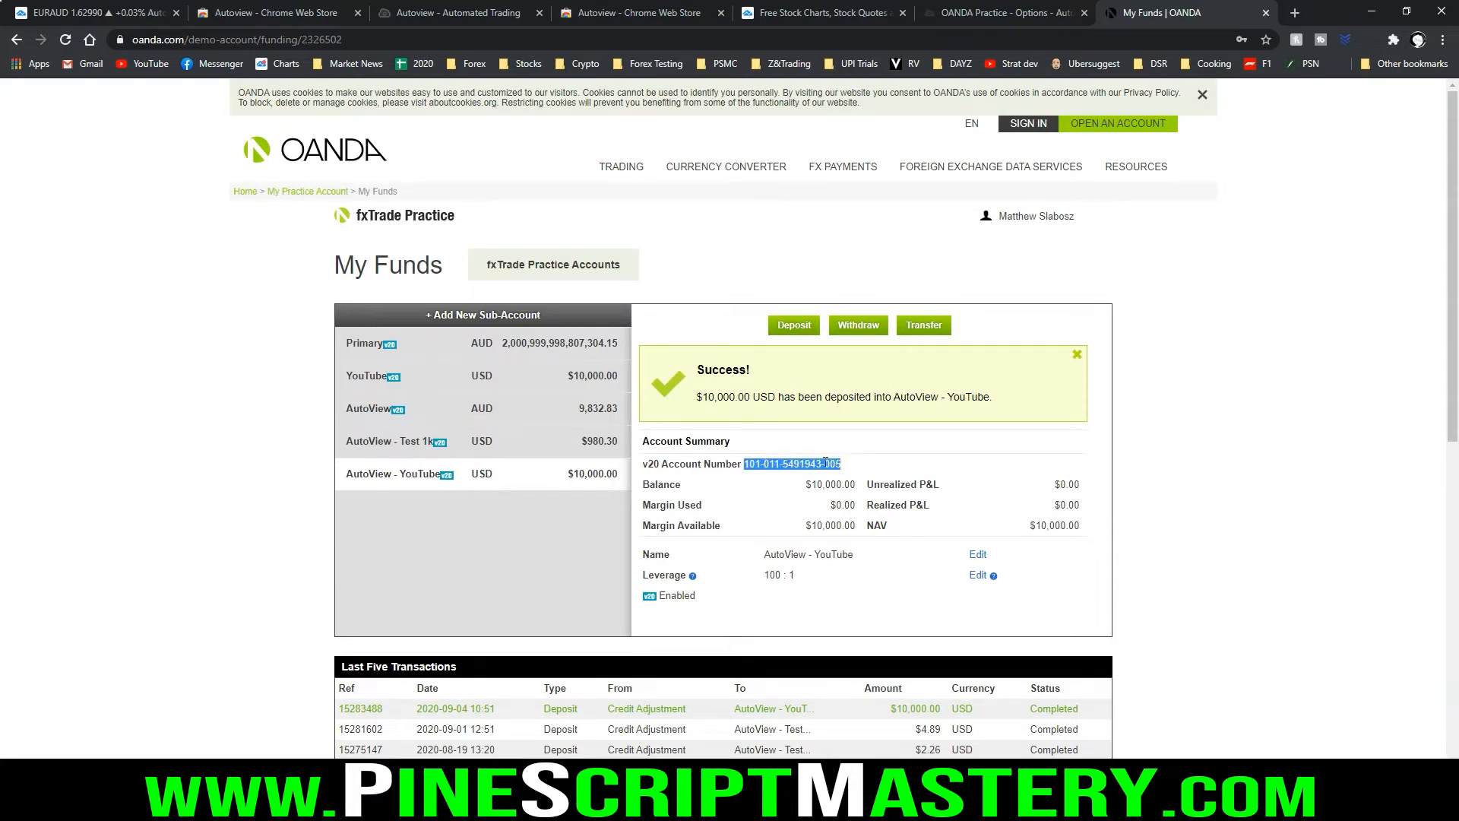
pyautogui.rightClick(808, 467)
pyautogui.click(836, 477)
# Close the Chrome Web Store, Free Stock Charts and Autoview - Automated Trading browser pages
pyautogui.click(721, 14)
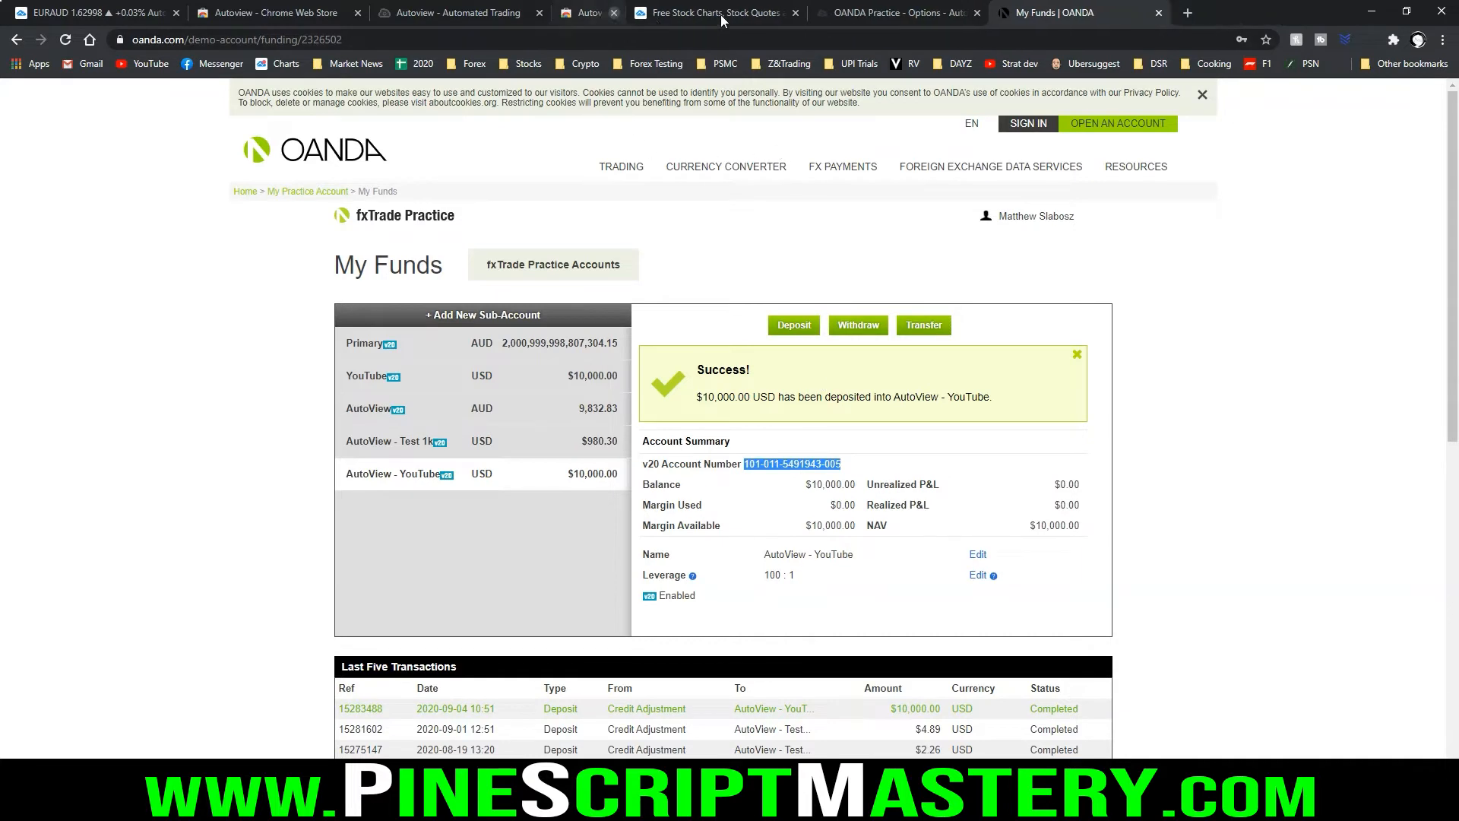
pyautogui.click(720, 14)
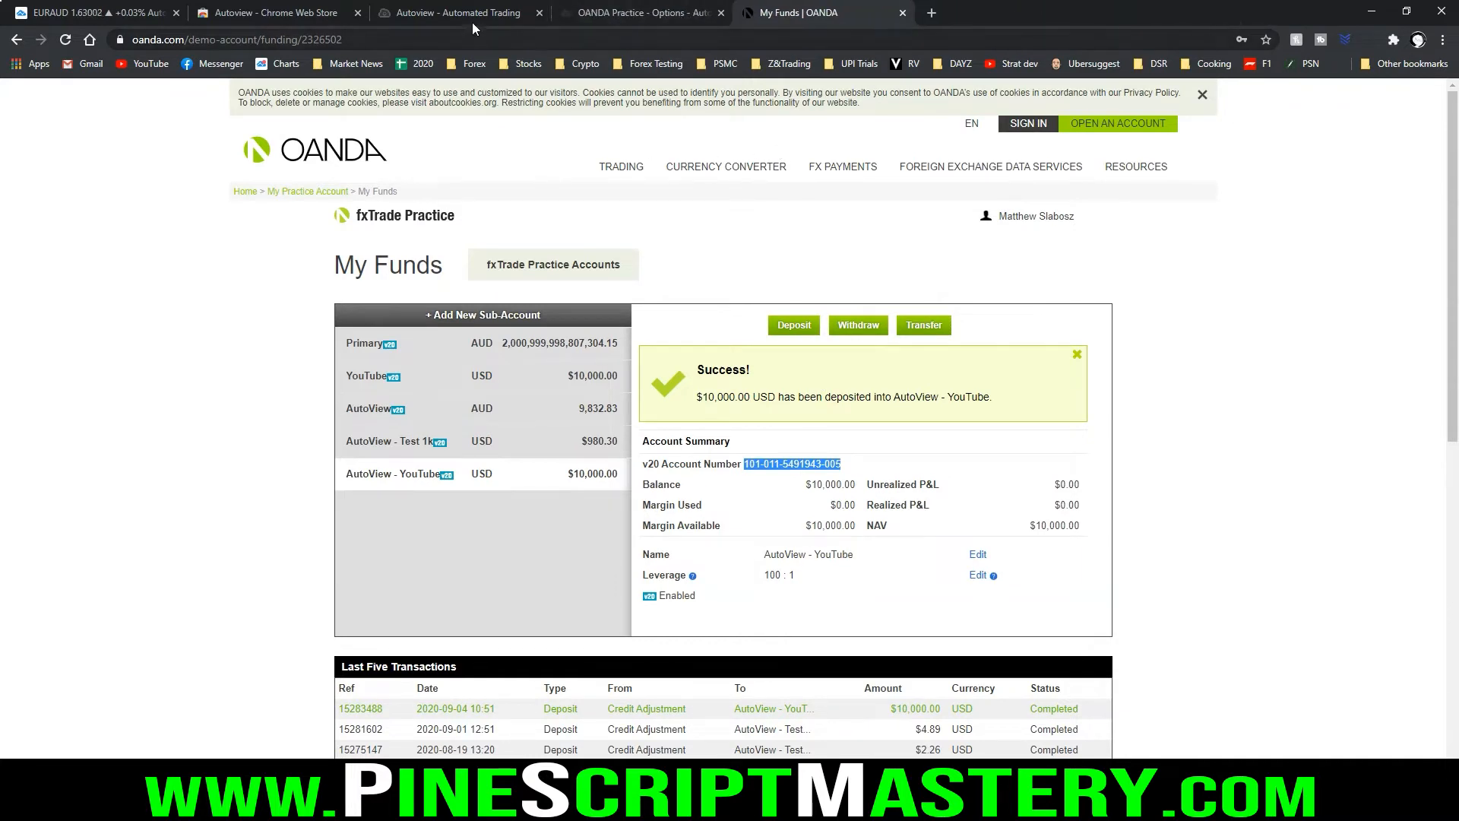
pyautogui.click(539, 13)
pyautogui.click(357, 13)
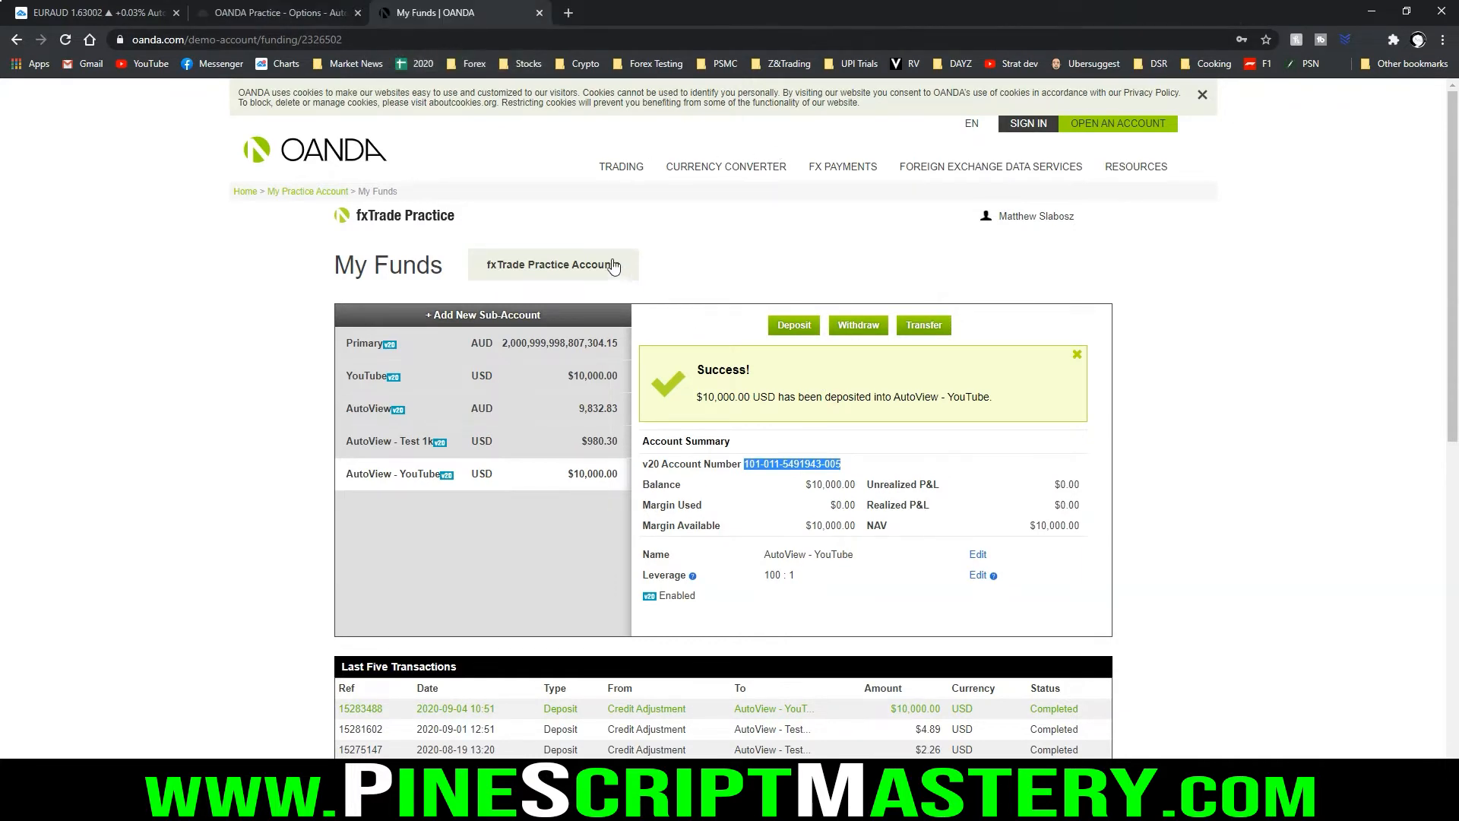
# Paste the copied account number as the Account ID in Autoview's new OANDA Practice account form
pyautogui.click(288, 16)
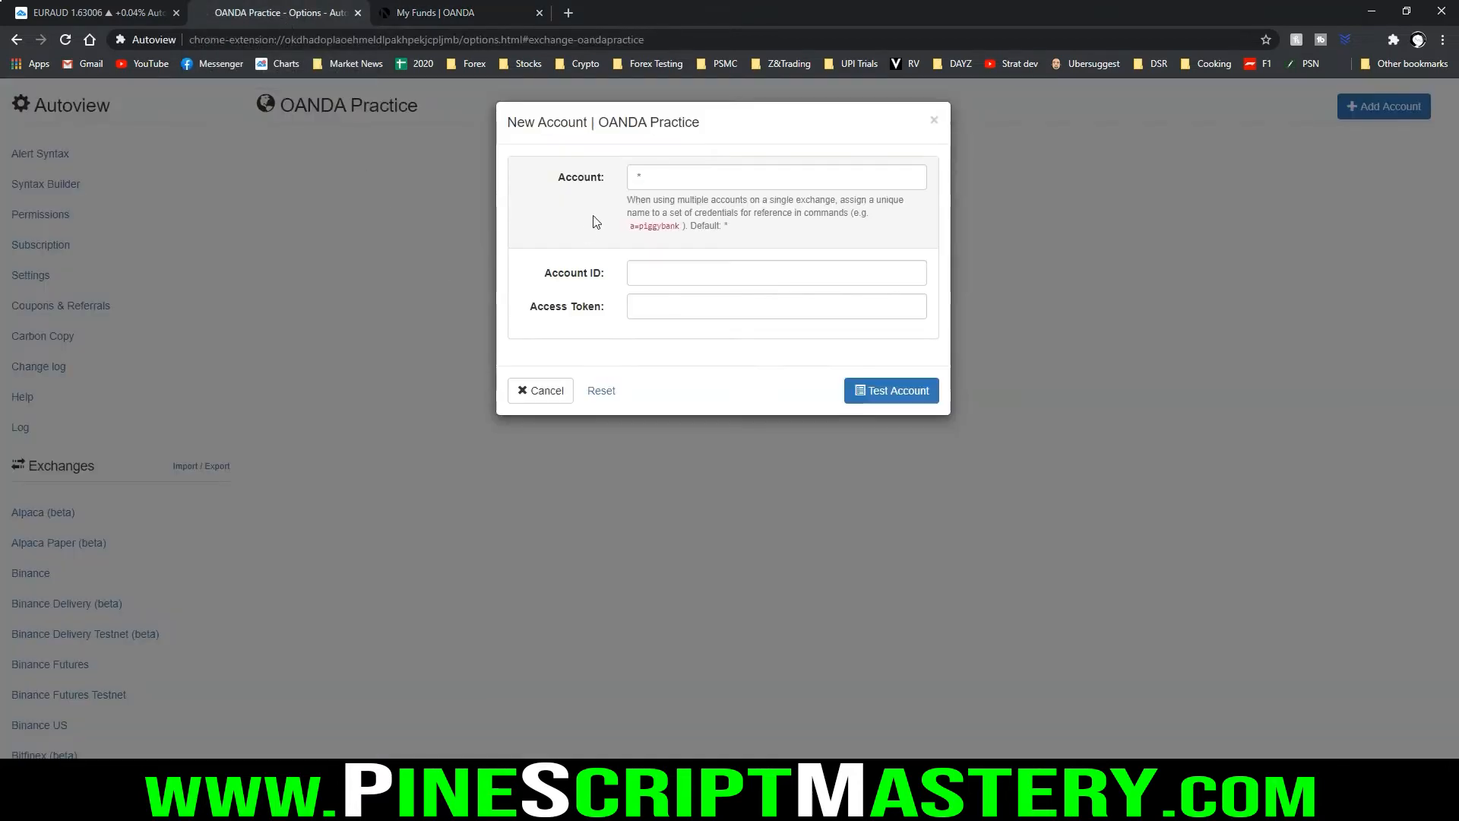
pyautogui.click(663, 275)
pyautogui.hotkey('ctrl', 'v')
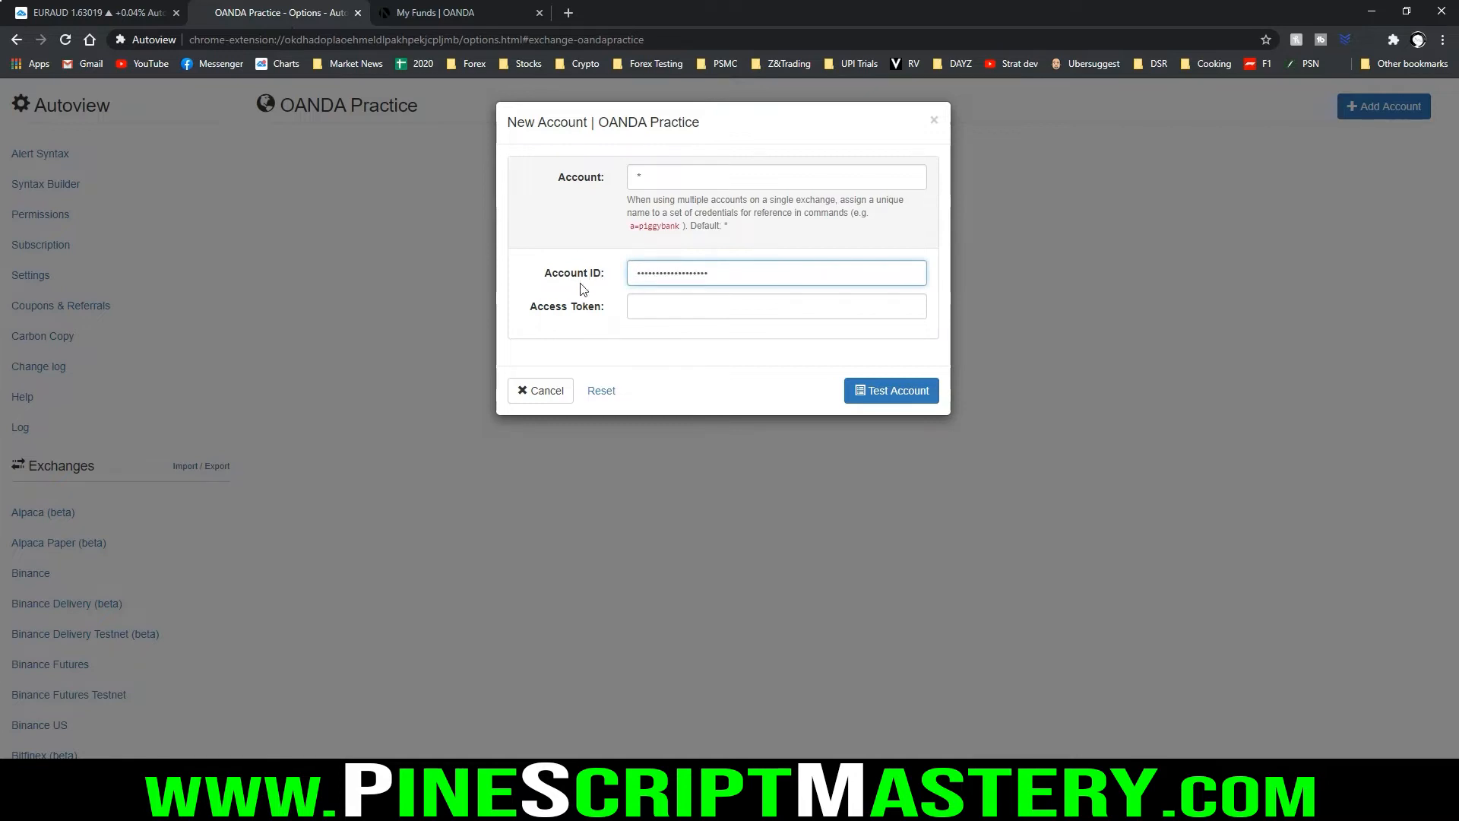
pyautogui.moveTo(527, 286); pyautogui.dragTo(613, 287)
pyautogui.press('Escape')
# Return to the OANDA practice account overview and open the Manage API Access page
pyautogui.click(452, 21)
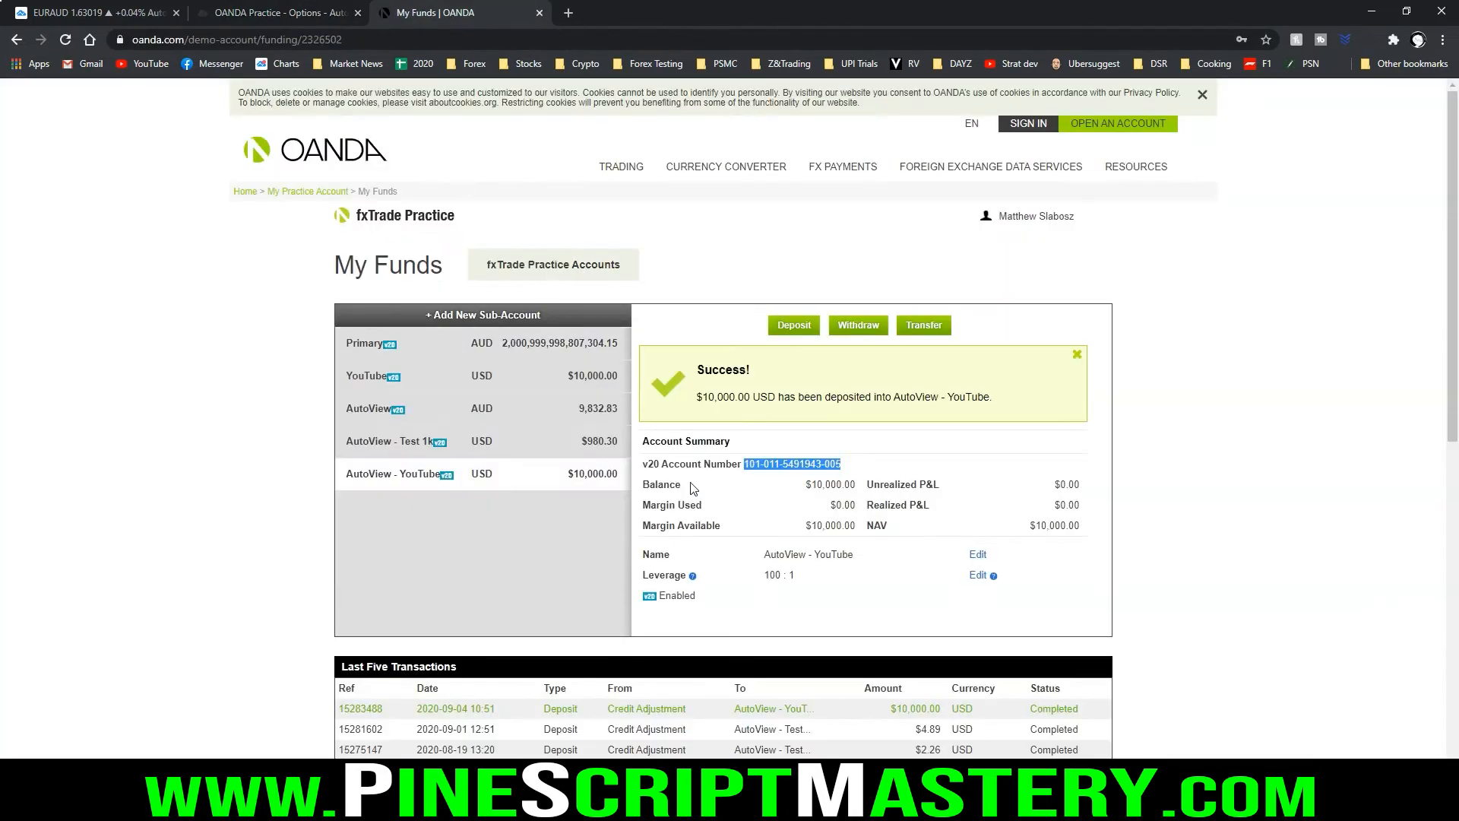
pyautogui.hotkey('ctrl', '2')
pyautogui.moveTo(307, 173)
pyautogui.mouseDown()
pyautogui.moveTo(355, 186)
pyautogui.moveTo(332, 177)
pyautogui.mouseUp()
pyautogui.press('Escape')
pyautogui.click(317, 193)
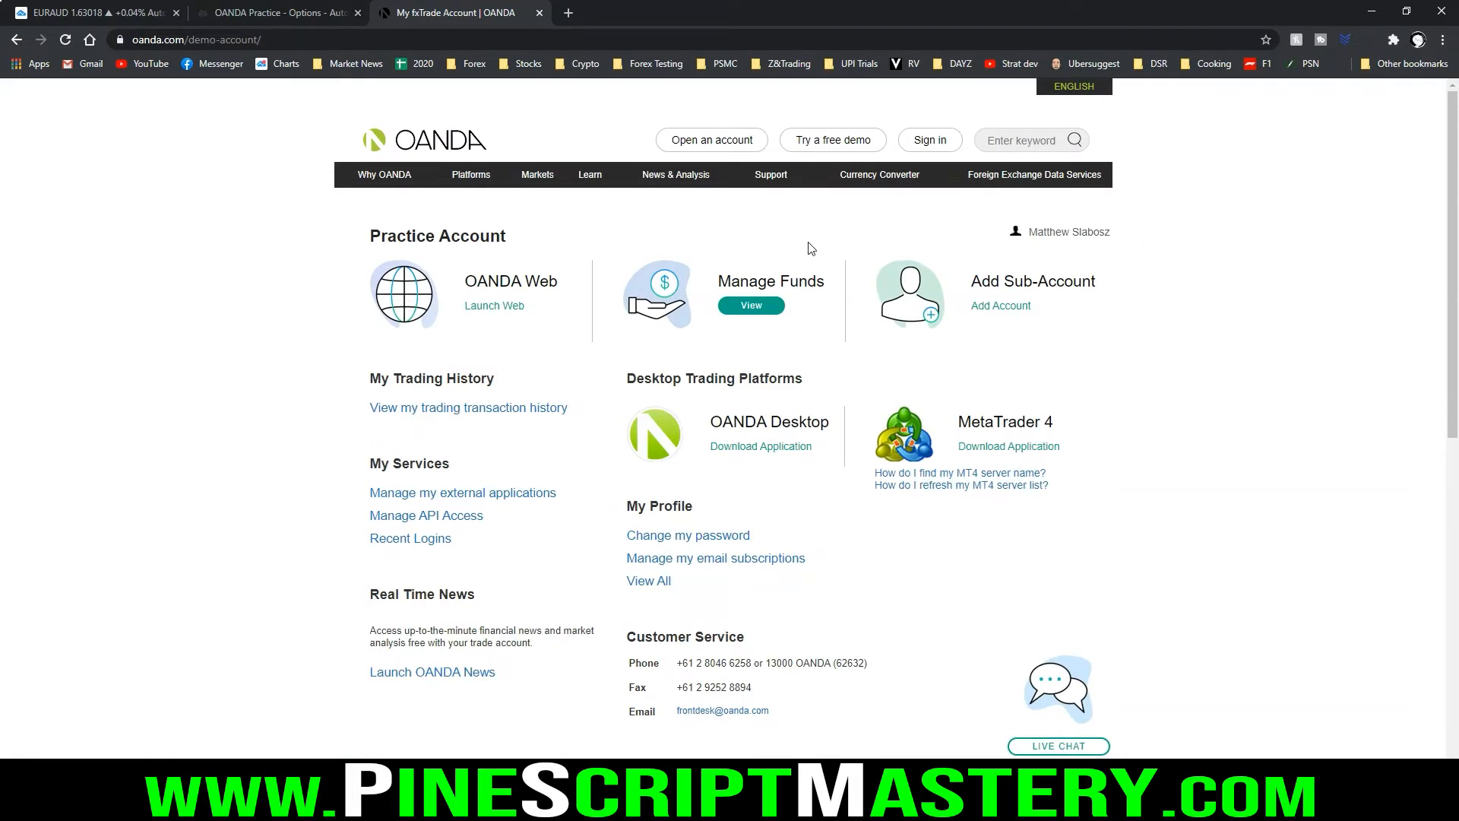
pyautogui.moveTo(353, 449)
pyautogui.mouseDown()
pyautogui.moveTo(381, 557)
pyautogui.moveTo(557, 499)
pyautogui.moveTo(320, 443)
pyautogui.mouseUp()
pyautogui.moveTo(368, 524); pyautogui.dragTo(490, 521)
pyautogui.press('Escape')
pyautogui.click(454, 518)
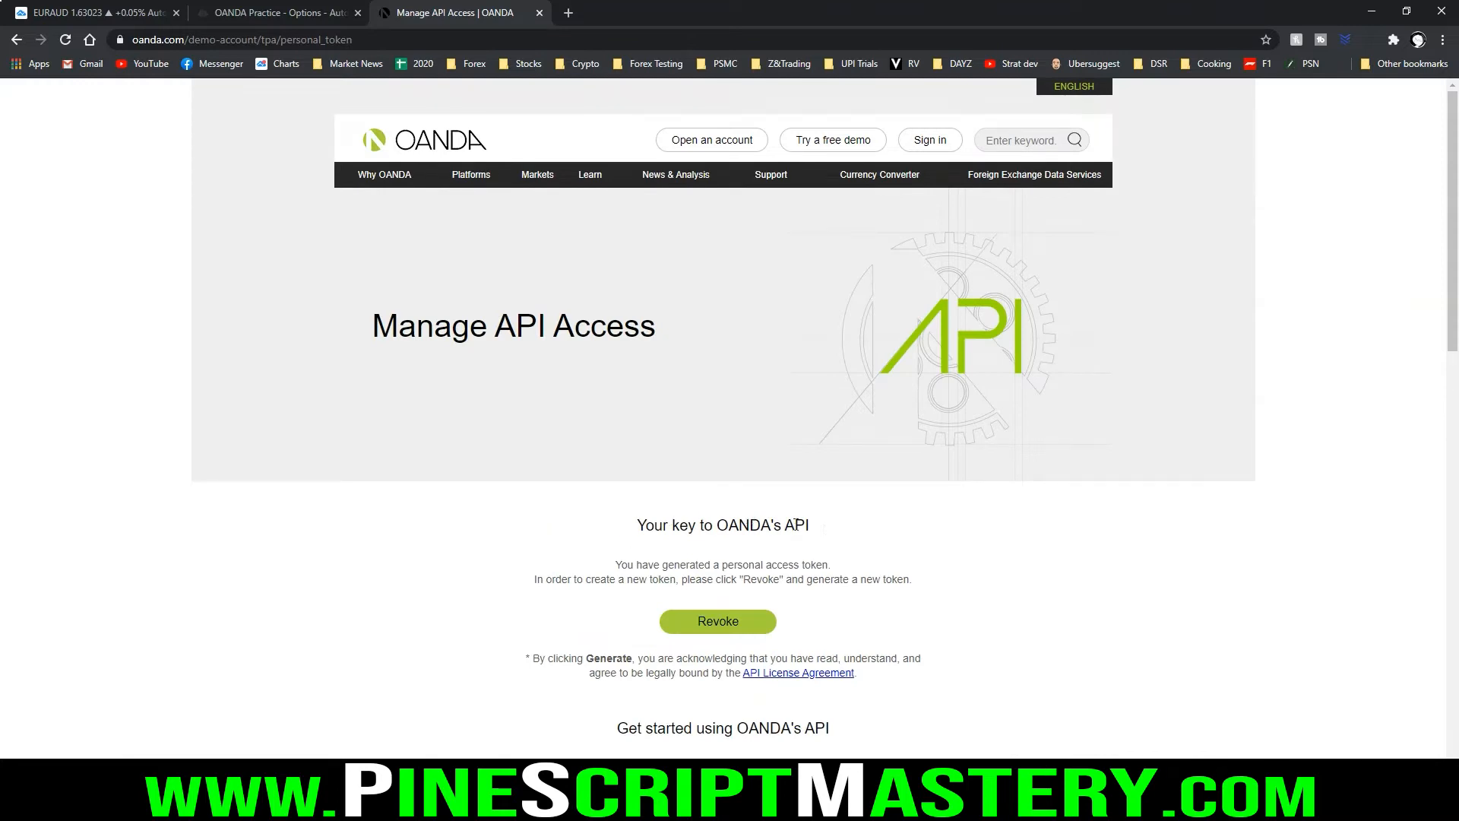
# Revoke the existing personal access token for OANDA's API
pyautogui.moveTo(795, 523); pyautogui.dragTo(635, 524)
pyautogui.click(724, 535)
pyautogui.moveTo(513, 493)
pyautogui.mouseDown()
pyautogui.moveTo(531, 622)
pyautogui.moveTo(886, 641)
pyautogui.moveTo(914, 511)
pyautogui.moveTo(531, 507)
pyautogui.mouseUp()
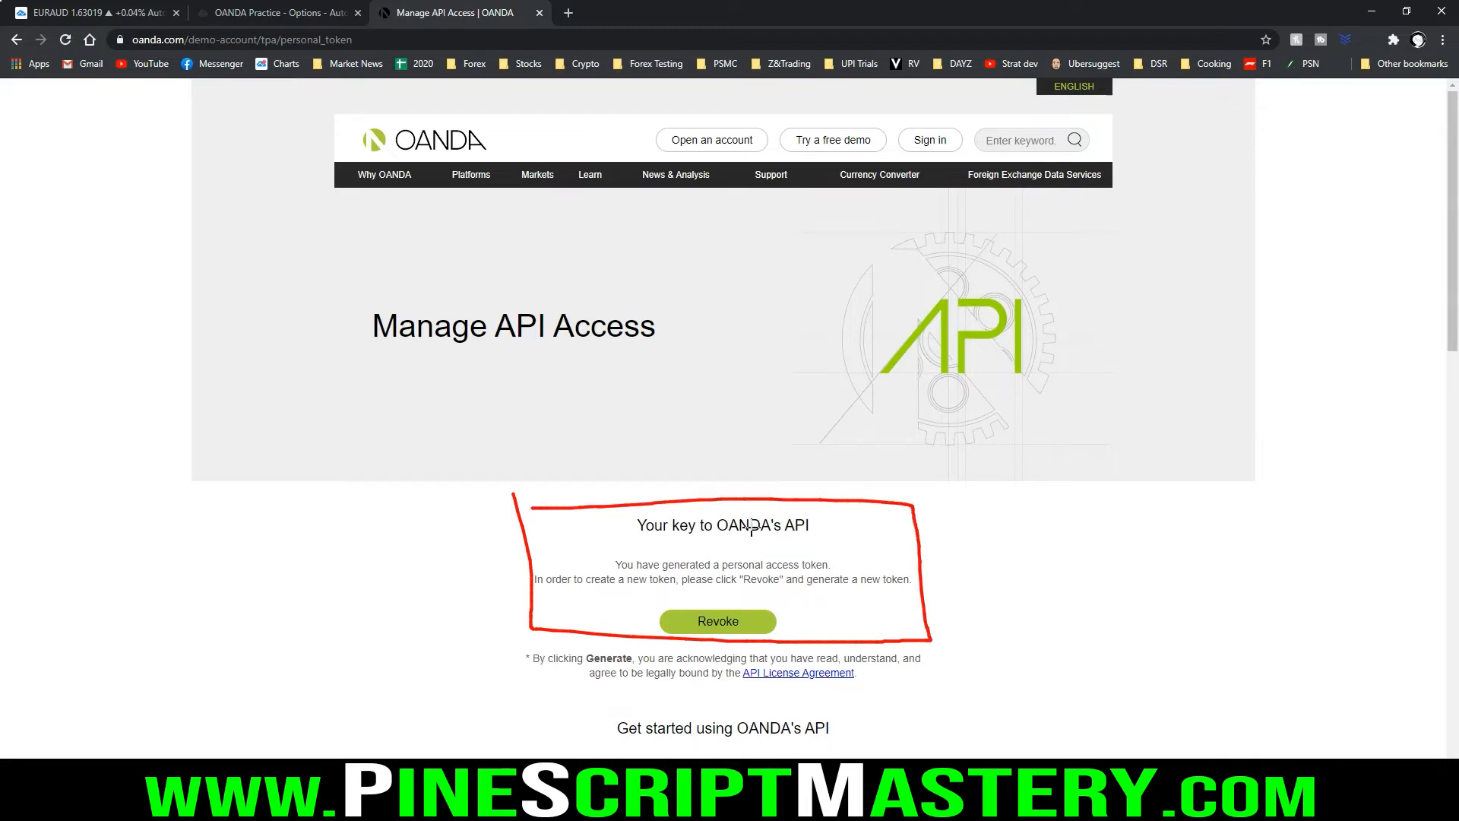
pyautogui.press('Escape')
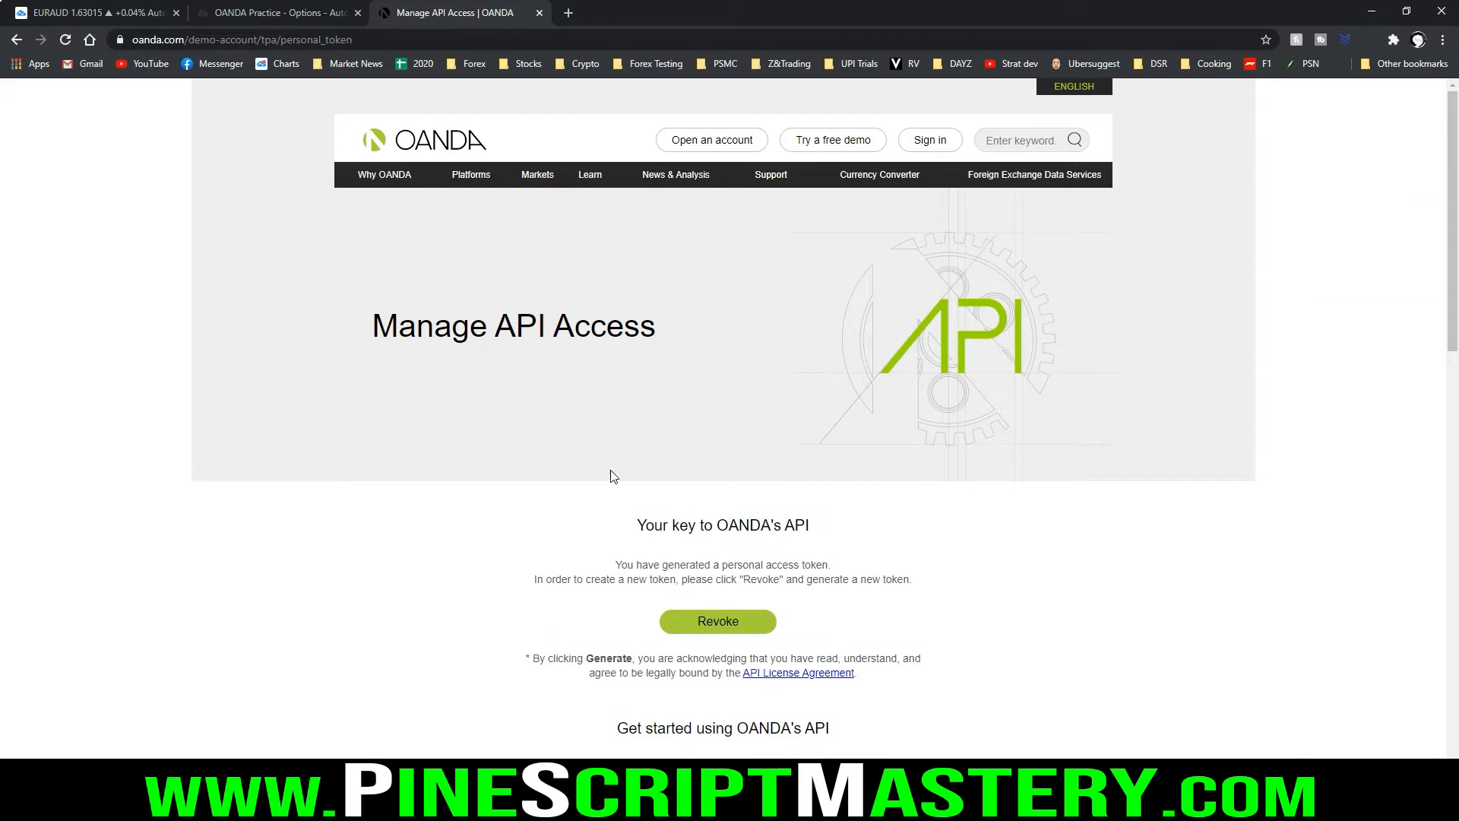
pyautogui.click(721, 624)
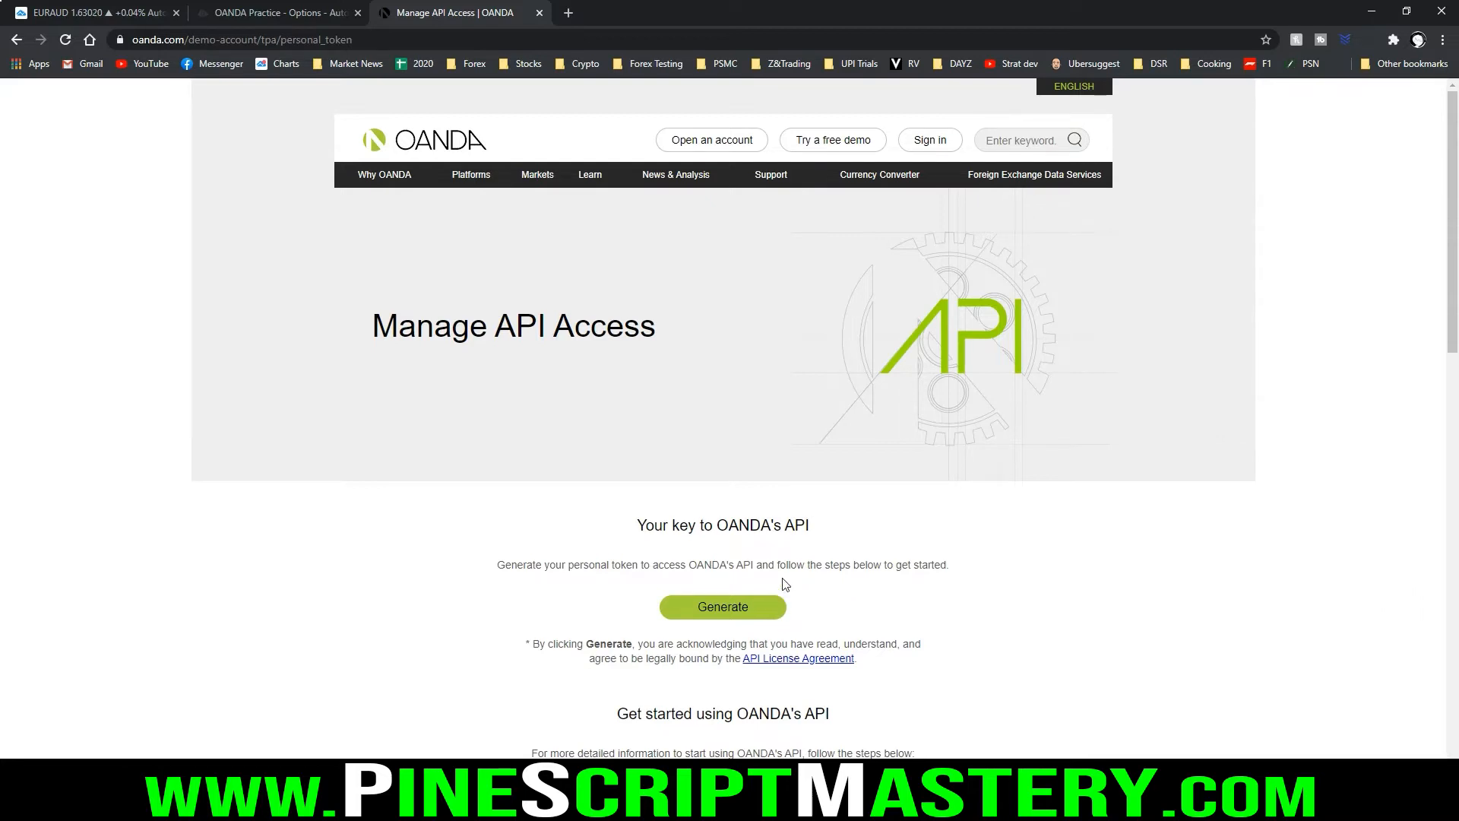
# Generate a new personal access token for OANDA's API and copy it
pyautogui.click(716, 604)
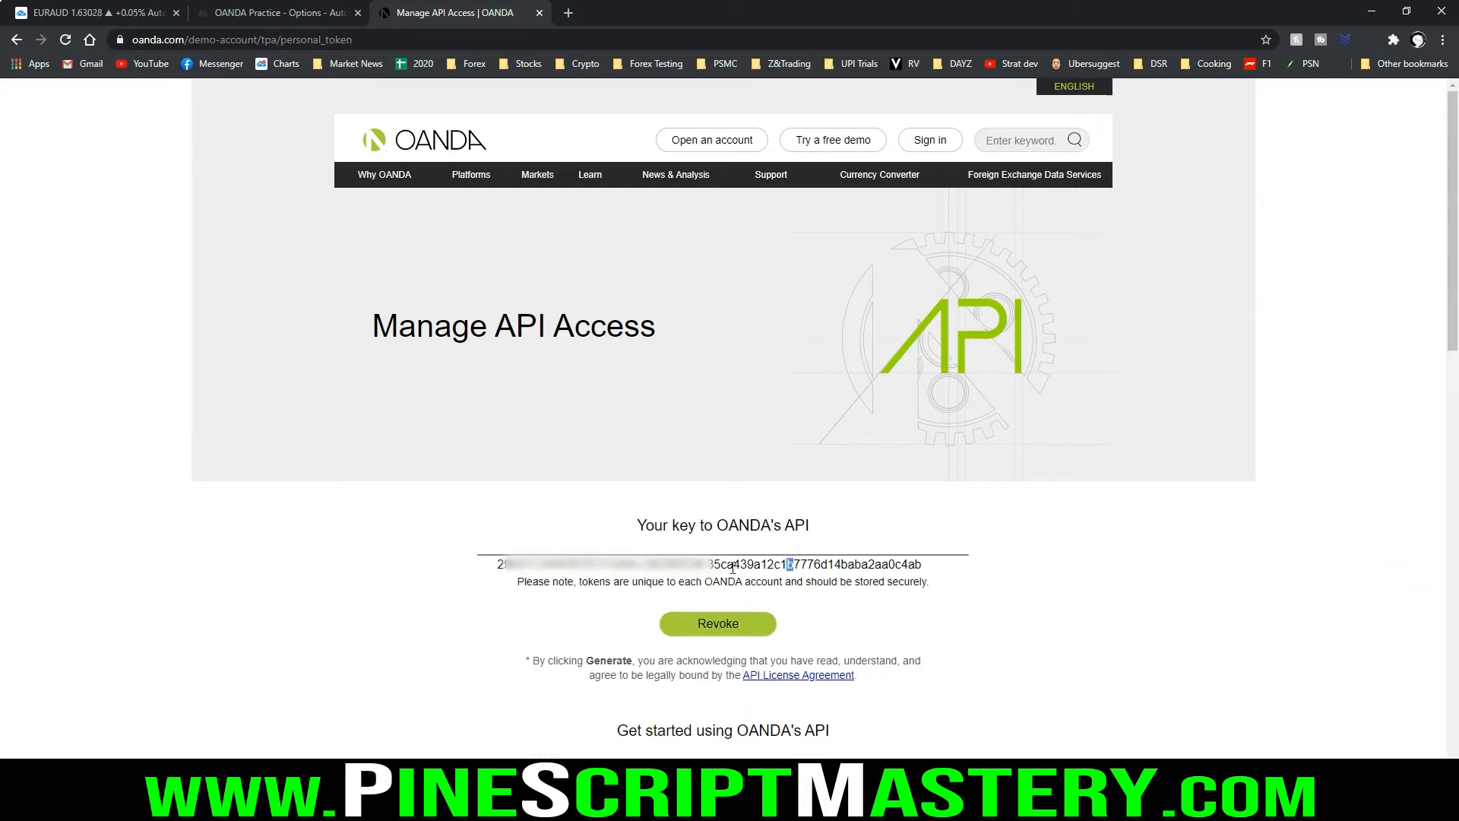
pyautogui.moveTo(490, 552)
pyautogui.mouseDown()
pyautogui.moveTo(483, 578)
pyautogui.moveTo(749, 581)
pyautogui.moveTo(955, 546)
pyautogui.moveTo(494, 551)
pyautogui.mouseUp()
pyautogui.press('Escape')
pyautogui.click(712, 564)
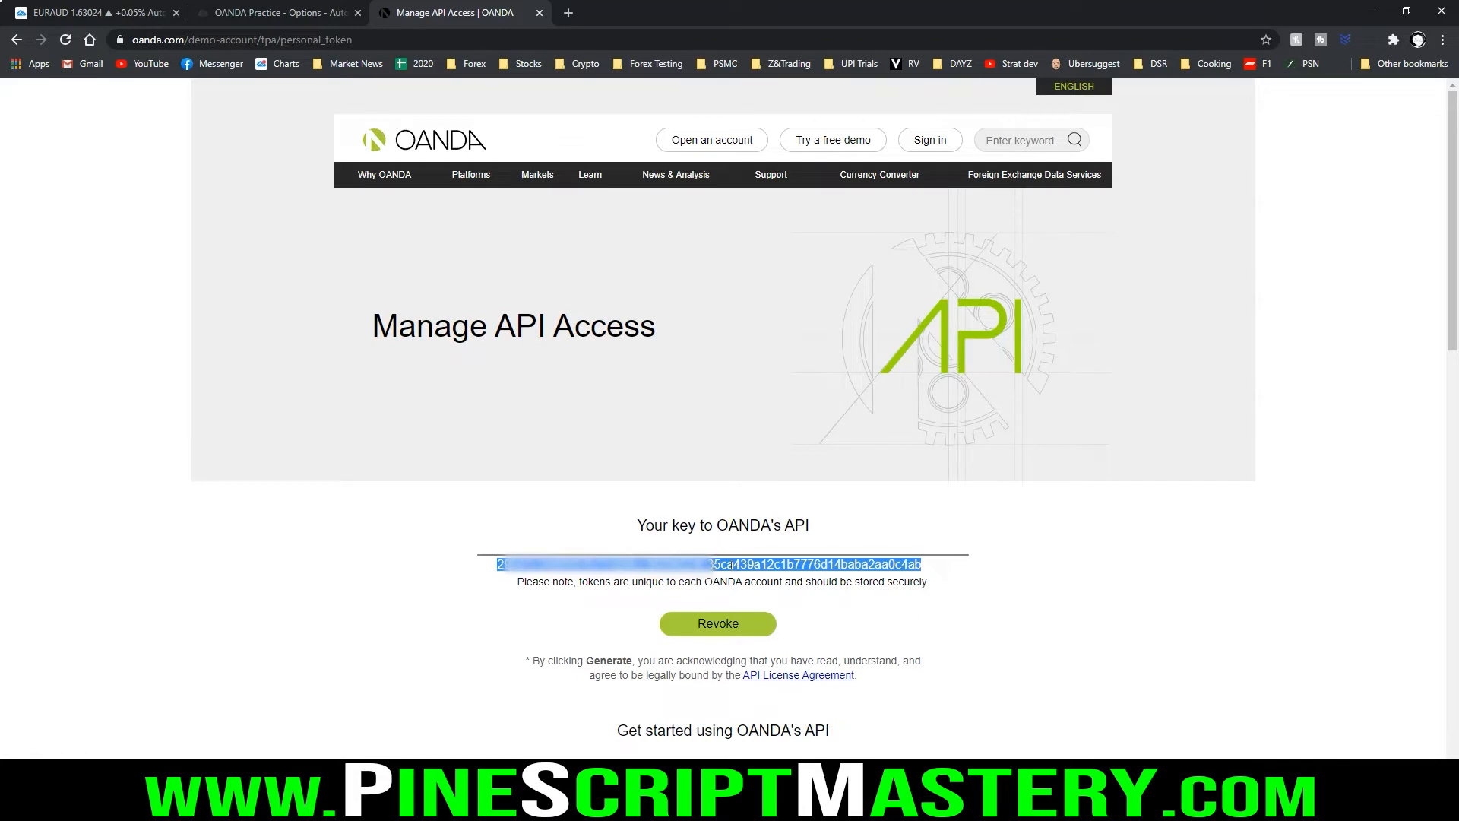
pyautogui.rightClick(730, 564)
pyautogui.click(778, 577)
# Paste the copied token as the Access Token in Autoview's new OANDA Practice account form
pyautogui.click(289, 13)
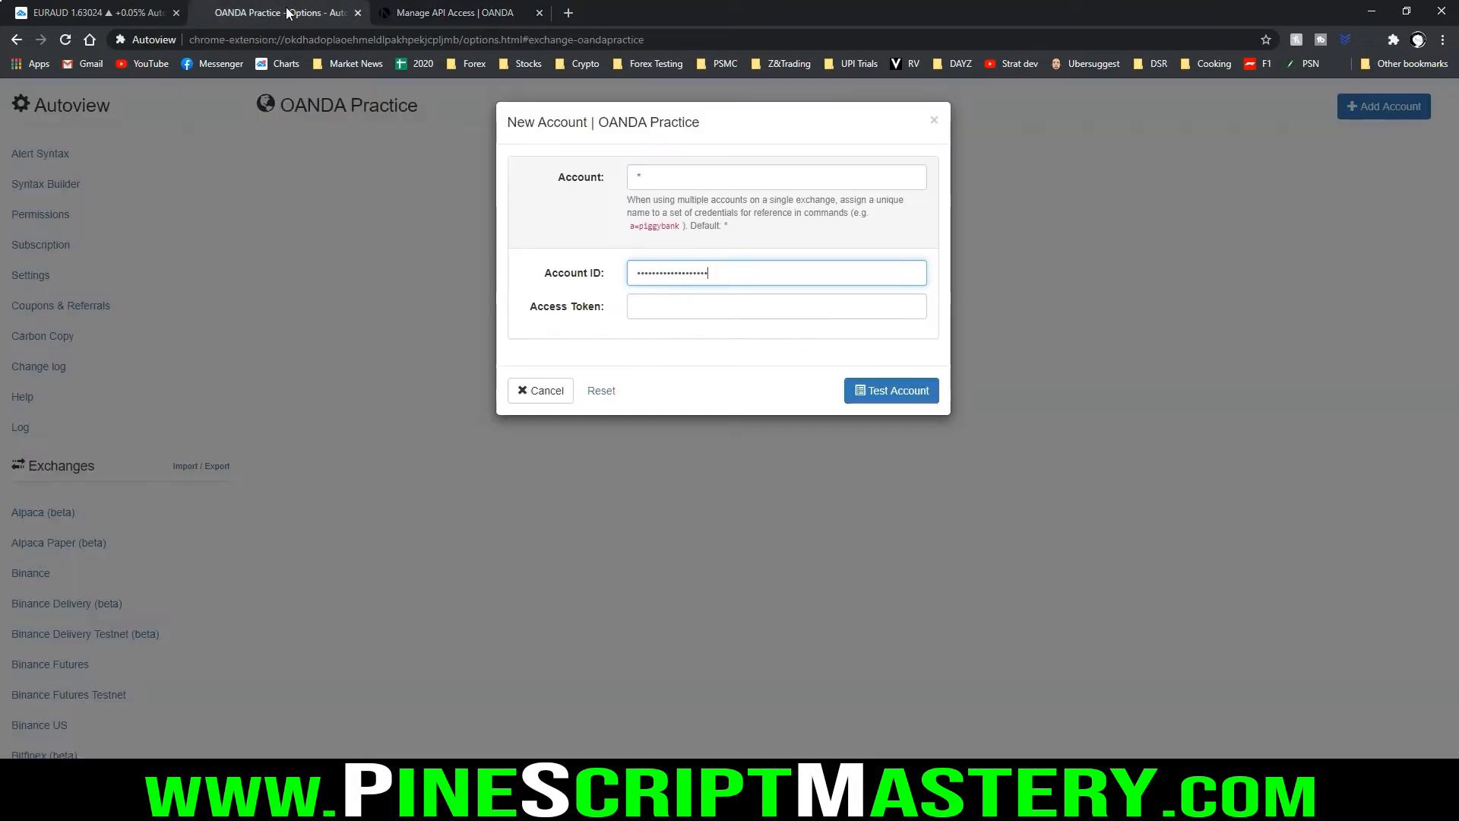
pyautogui.click(680, 304)
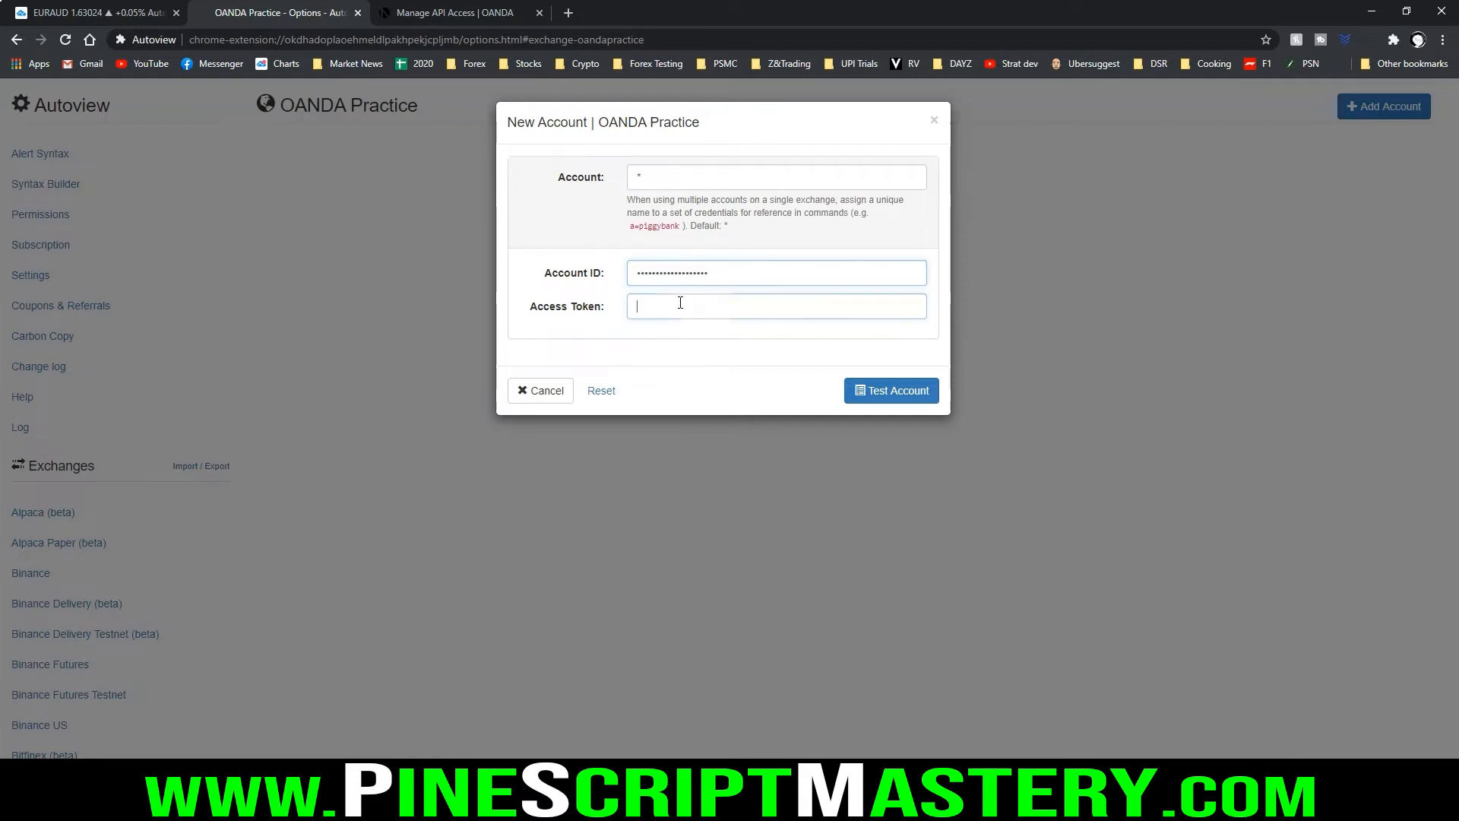
pyautogui.hotkey('ctrl', 'v')
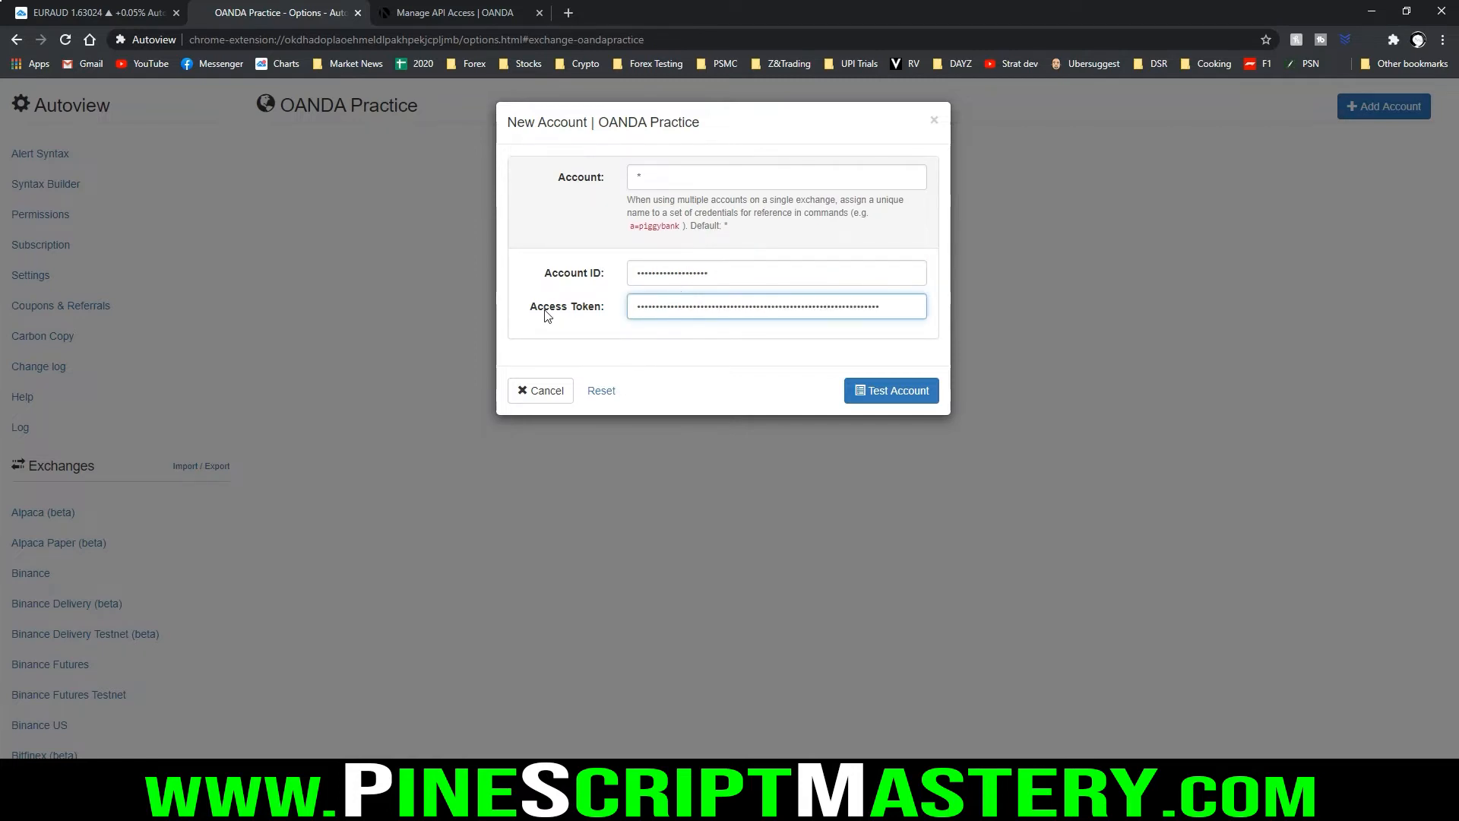
pyautogui.moveTo(523, 296)
pyautogui.mouseDown()
pyautogui.moveTo(927, 287)
pyautogui.moveTo(541, 287)
pyautogui.mouseUp()
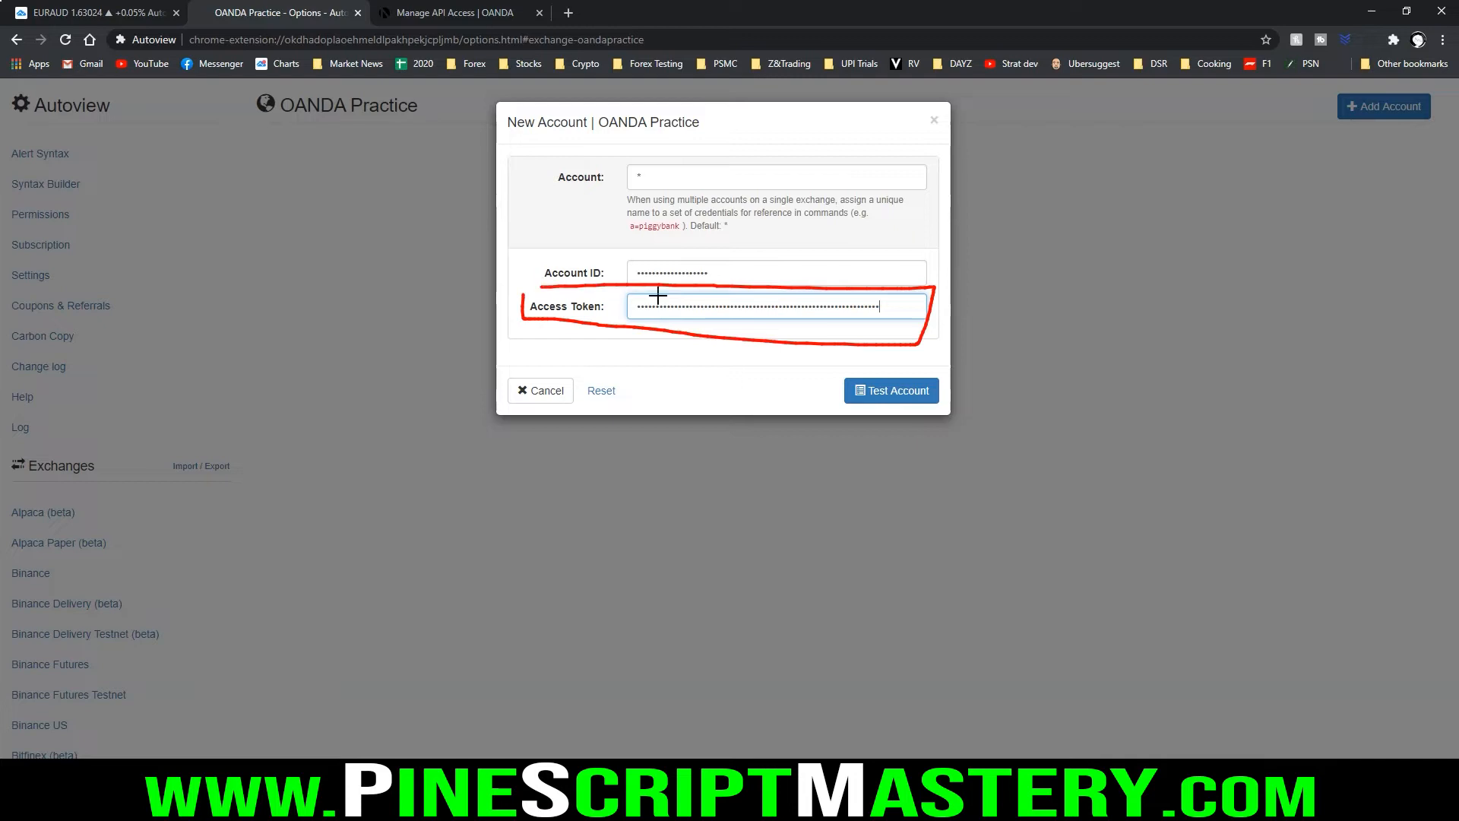
pyautogui.press('Escape')
# Test the new OANDA Practice account's credentials and add the account to Autoview
pyautogui.moveTo(830, 370)
pyautogui.mouseDown()
pyautogui.moveTo(898, 419)
pyautogui.moveTo(976, 364)
pyautogui.moveTo(813, 359)
pyautogui.mouseUp()
pyautogui.press('Escape')
pyautogui.click(897, 392)
pyautogui.moveTo(513, 185); pyautogui.dragTo(701, 186)
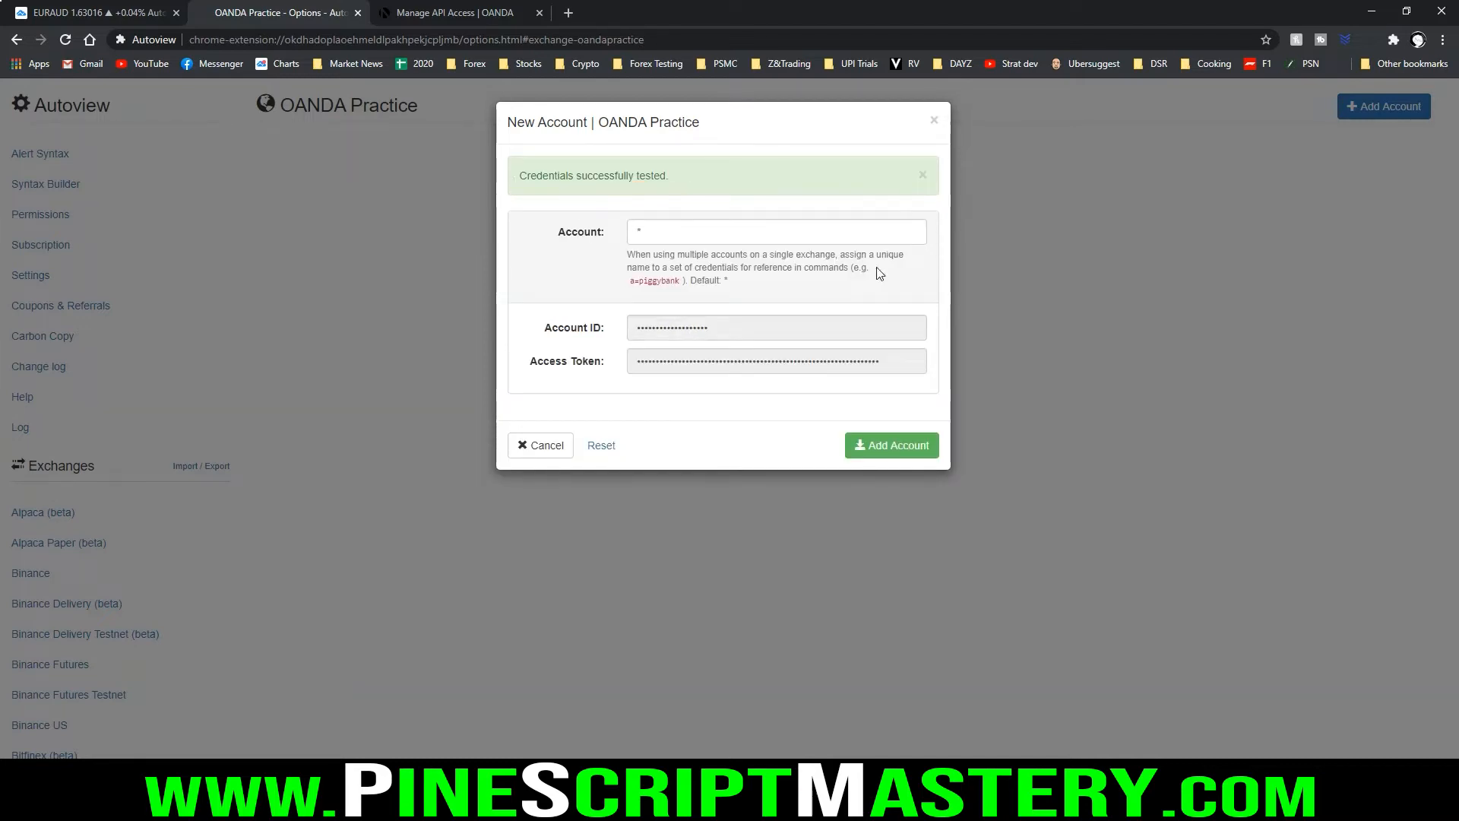
pyautogui.moveTo(828, 420)
pyautogui.mouseDown()
pyautogui.moveTo(973, 474)
pyautogui.moveTo(811, 403)
pyautogui.mouseUp()
pyautogui.press('Escape')
pyautogui.click(894, 447)
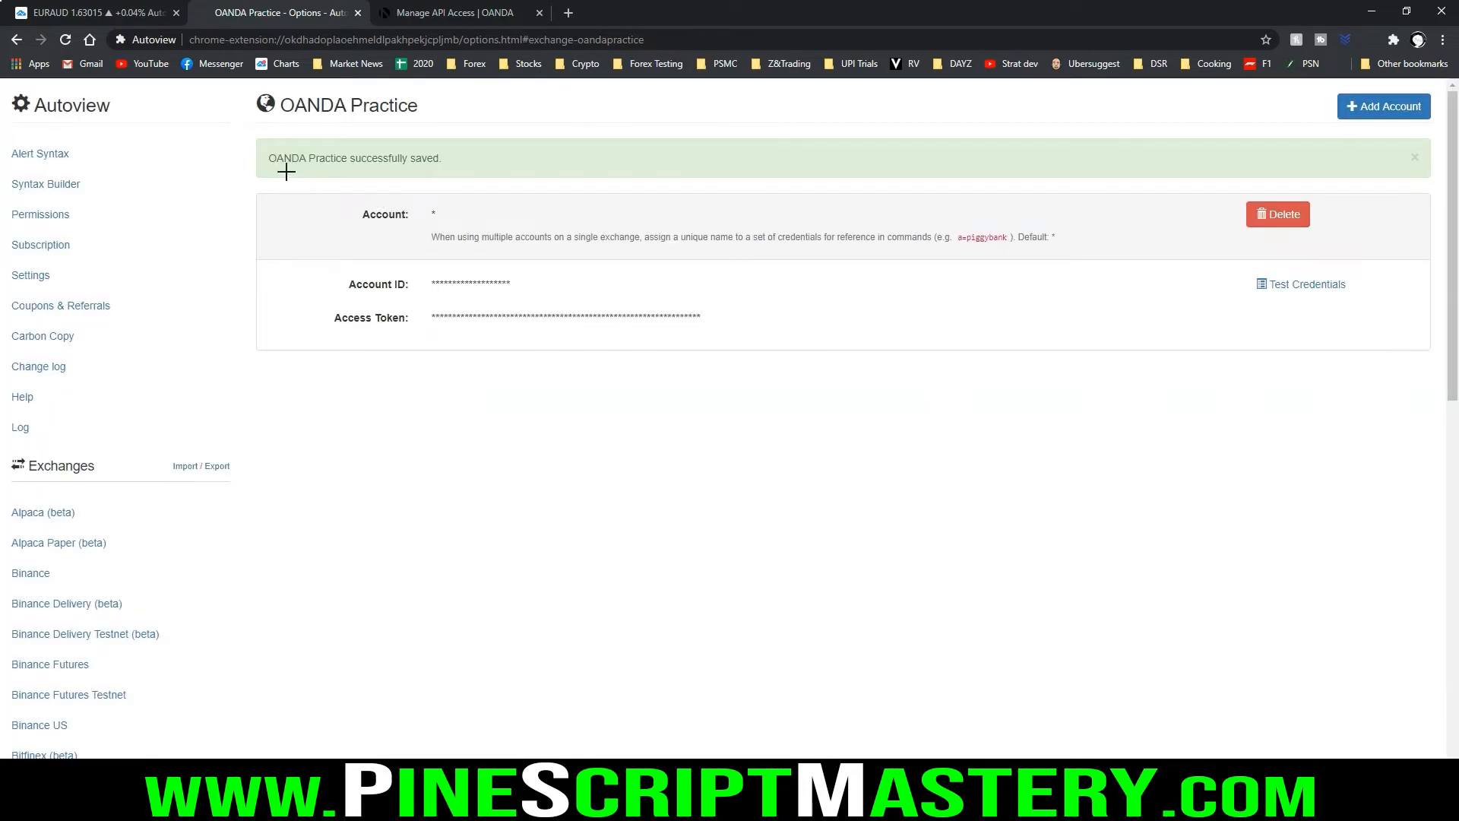
pyautogui.moveTo(252, 170); pyautogui.dragTo(494, 162)
pyautogui.press('Escape')
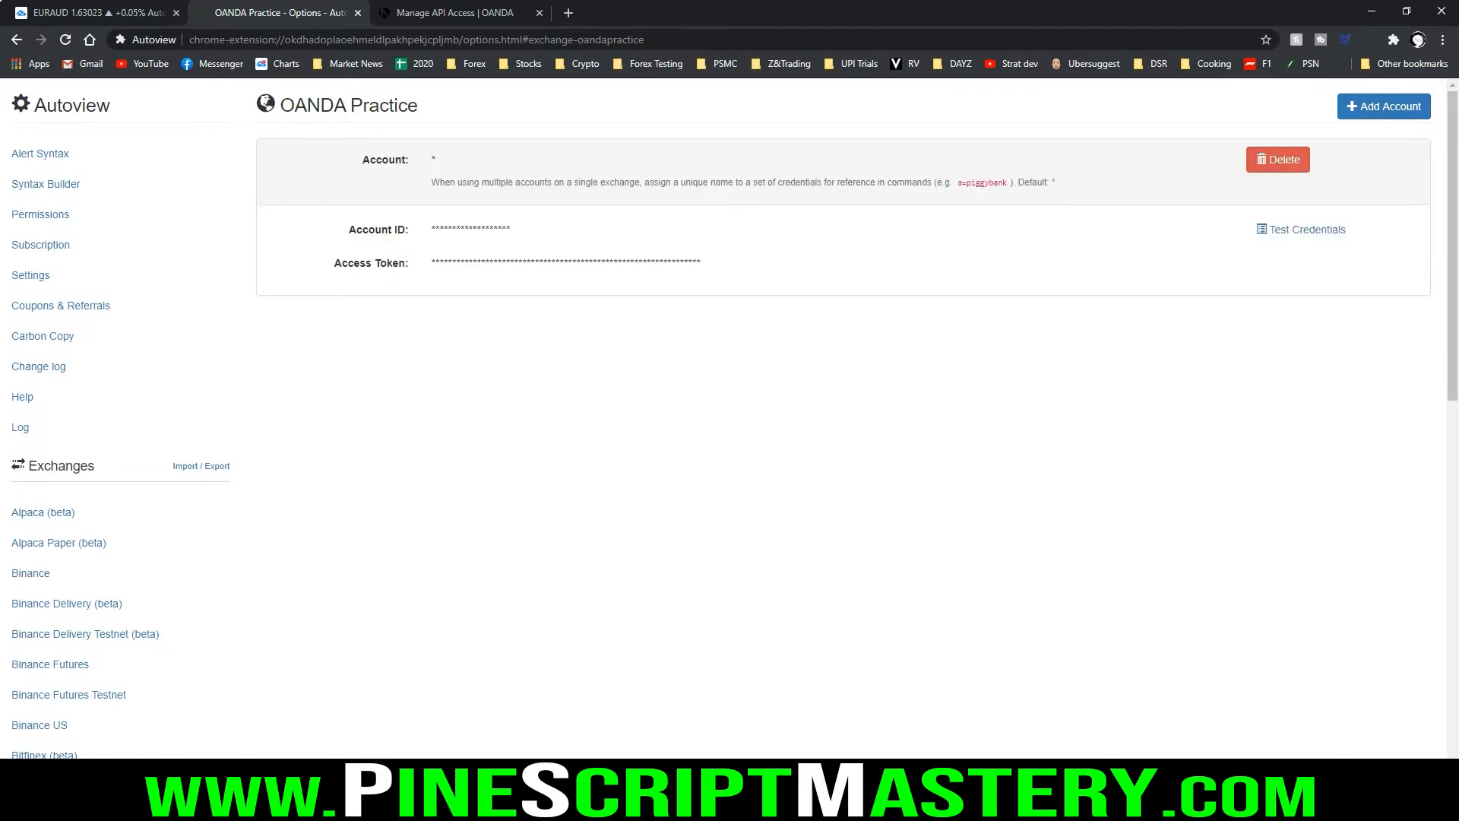
# Switch to the TradingView EURAUD chart and show the list of alerts beside it
pyautogui.click(95, 11)
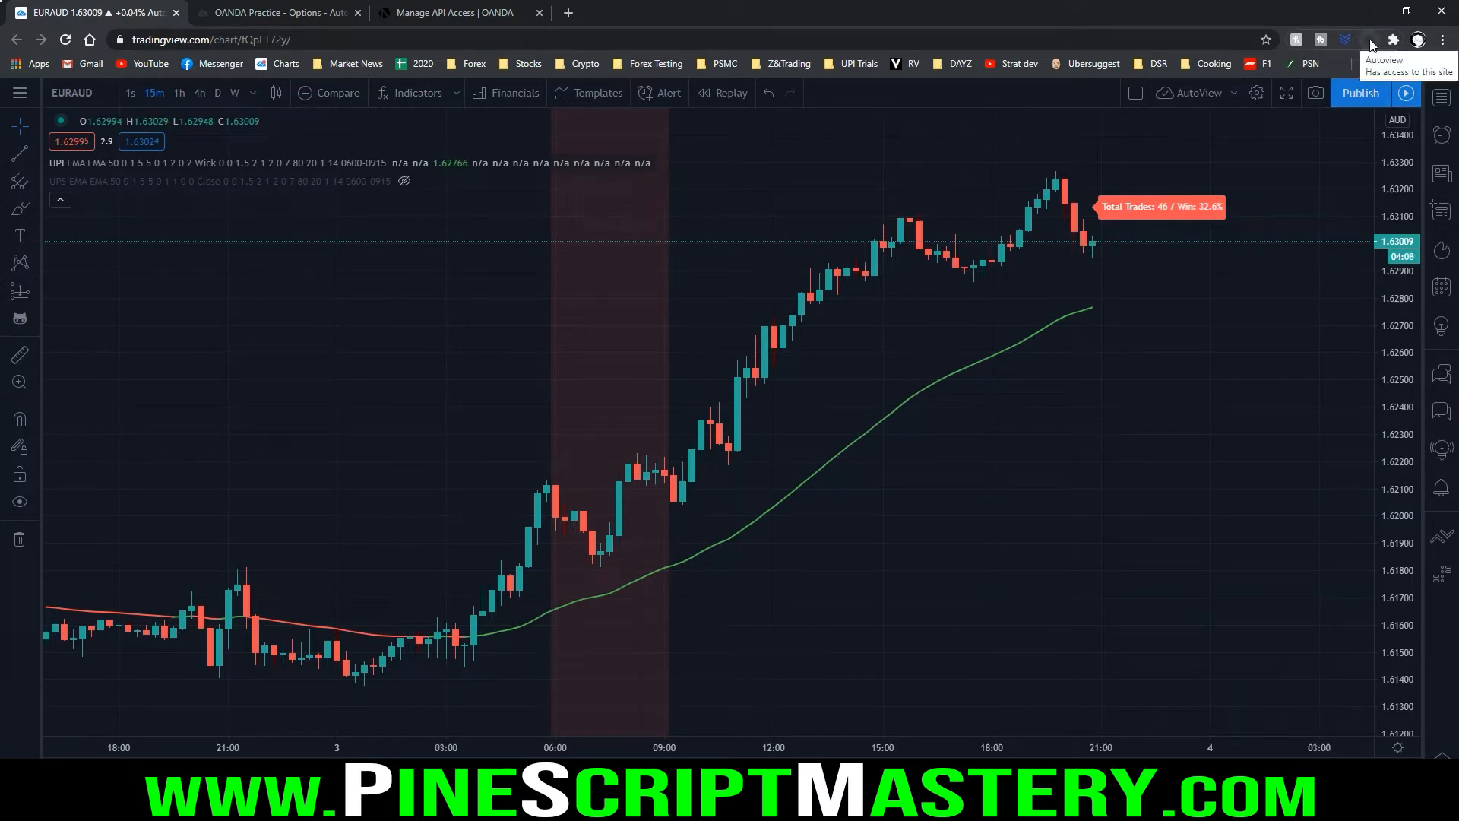
pyautogui.click(1442, 137)
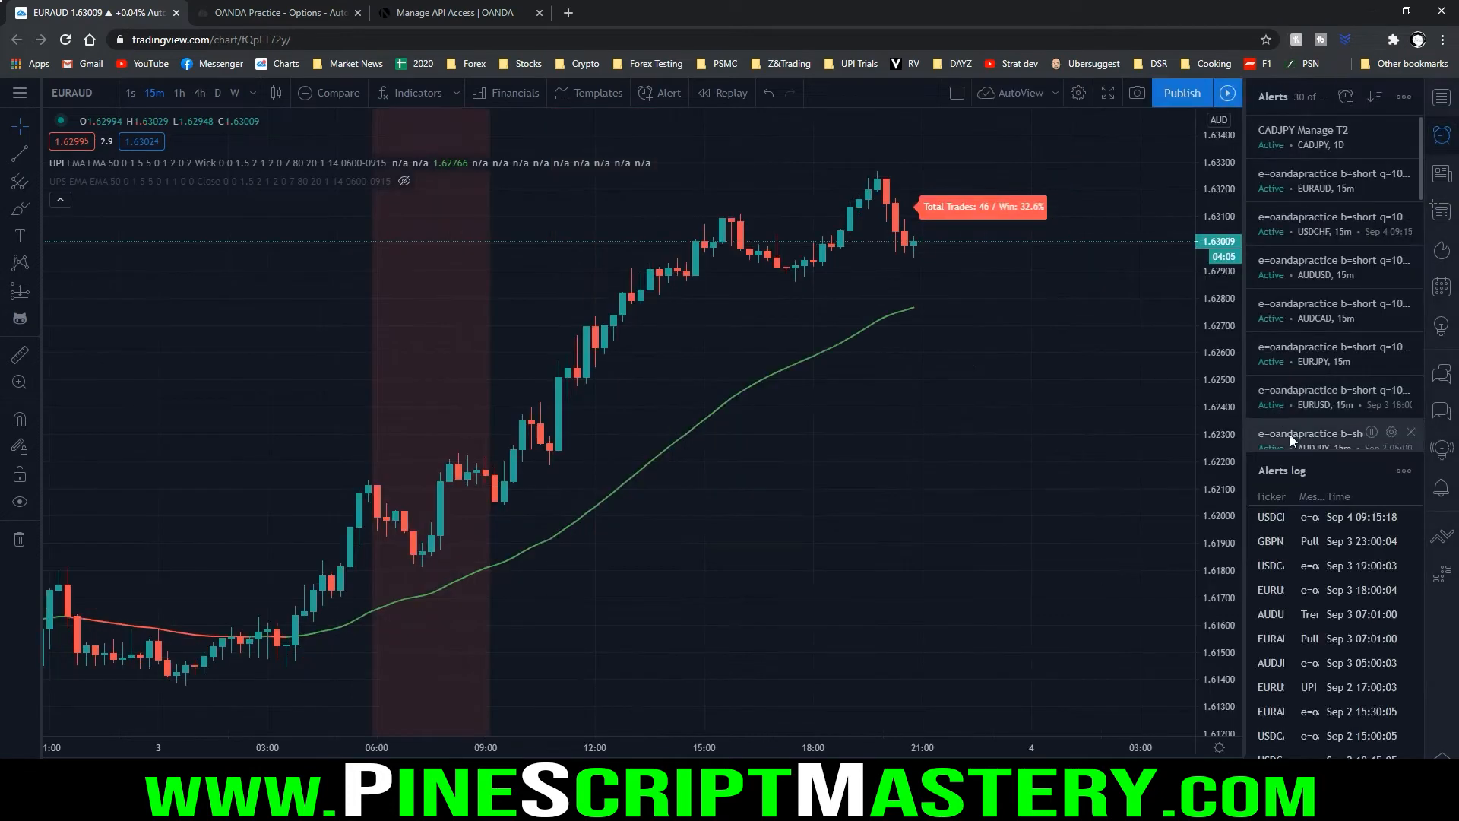
pyautogui.moveTo(1260, 140); pyautogui.dragTo(1226, 135)
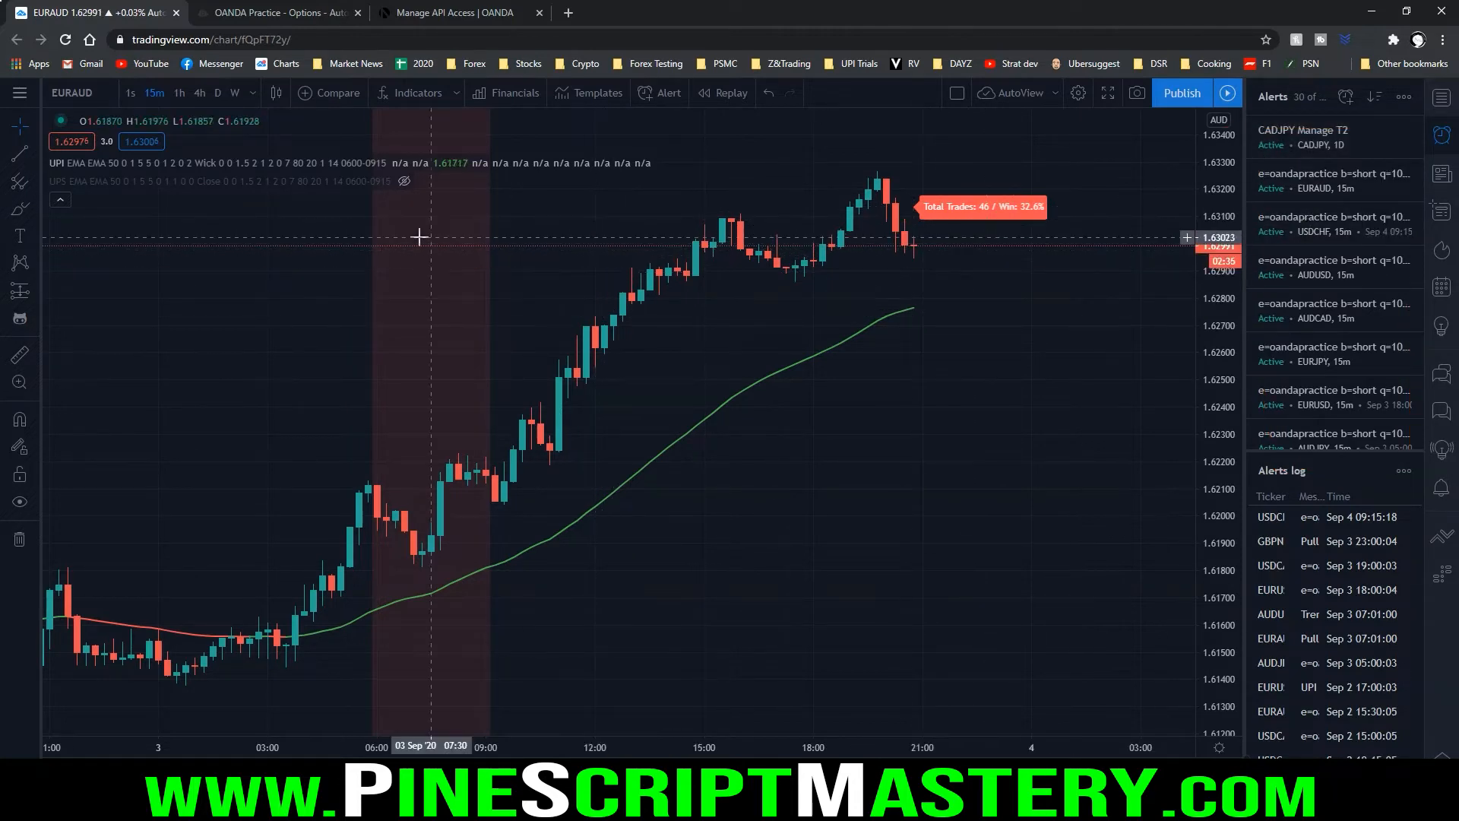
pyautogui.hotkey('ctrl', '2')
pyautogui.moveTo(52, 172); pyautogui.dragTo(693, 169)
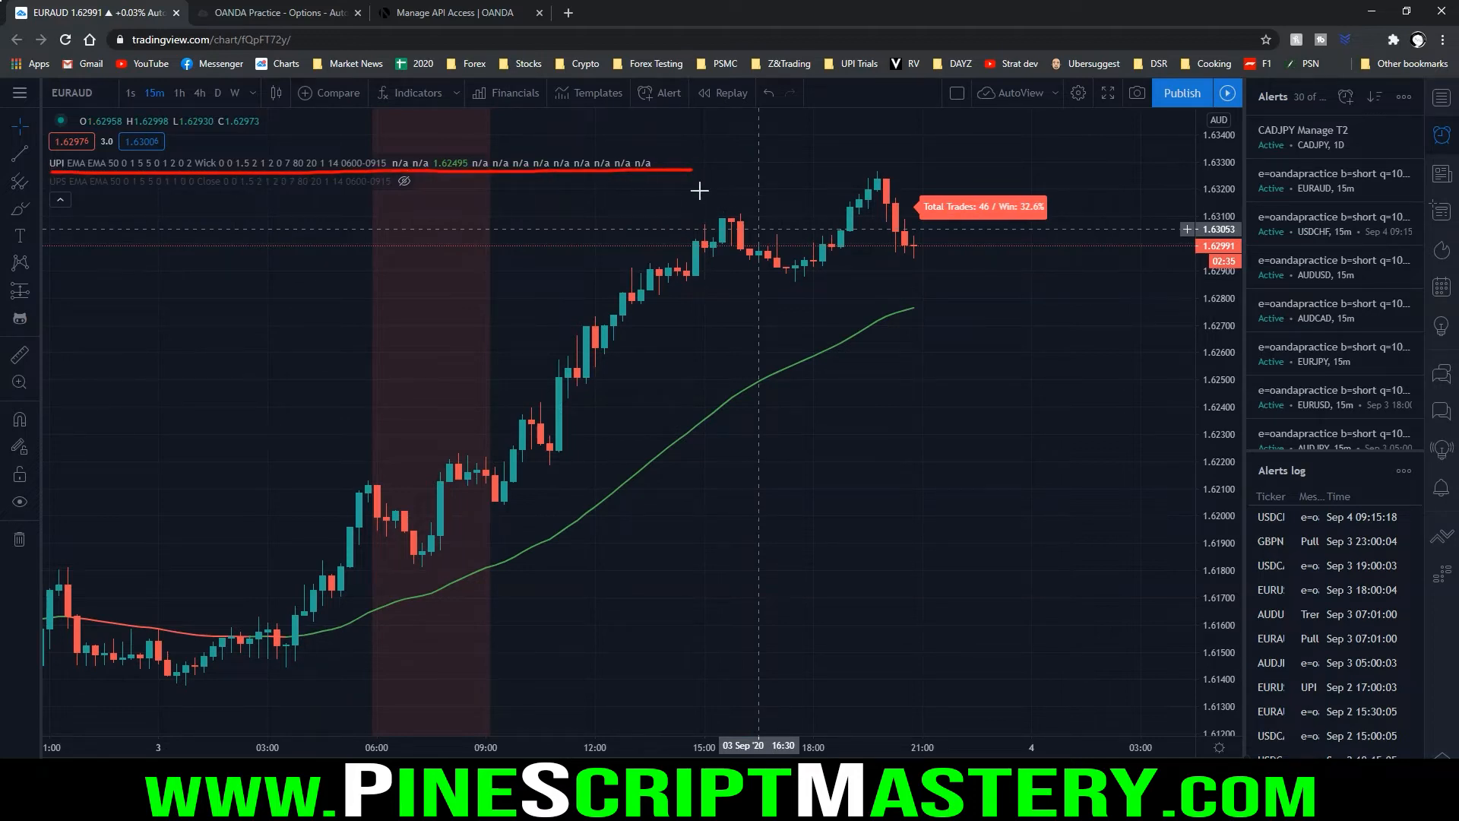
pyautogui.press('Escape')
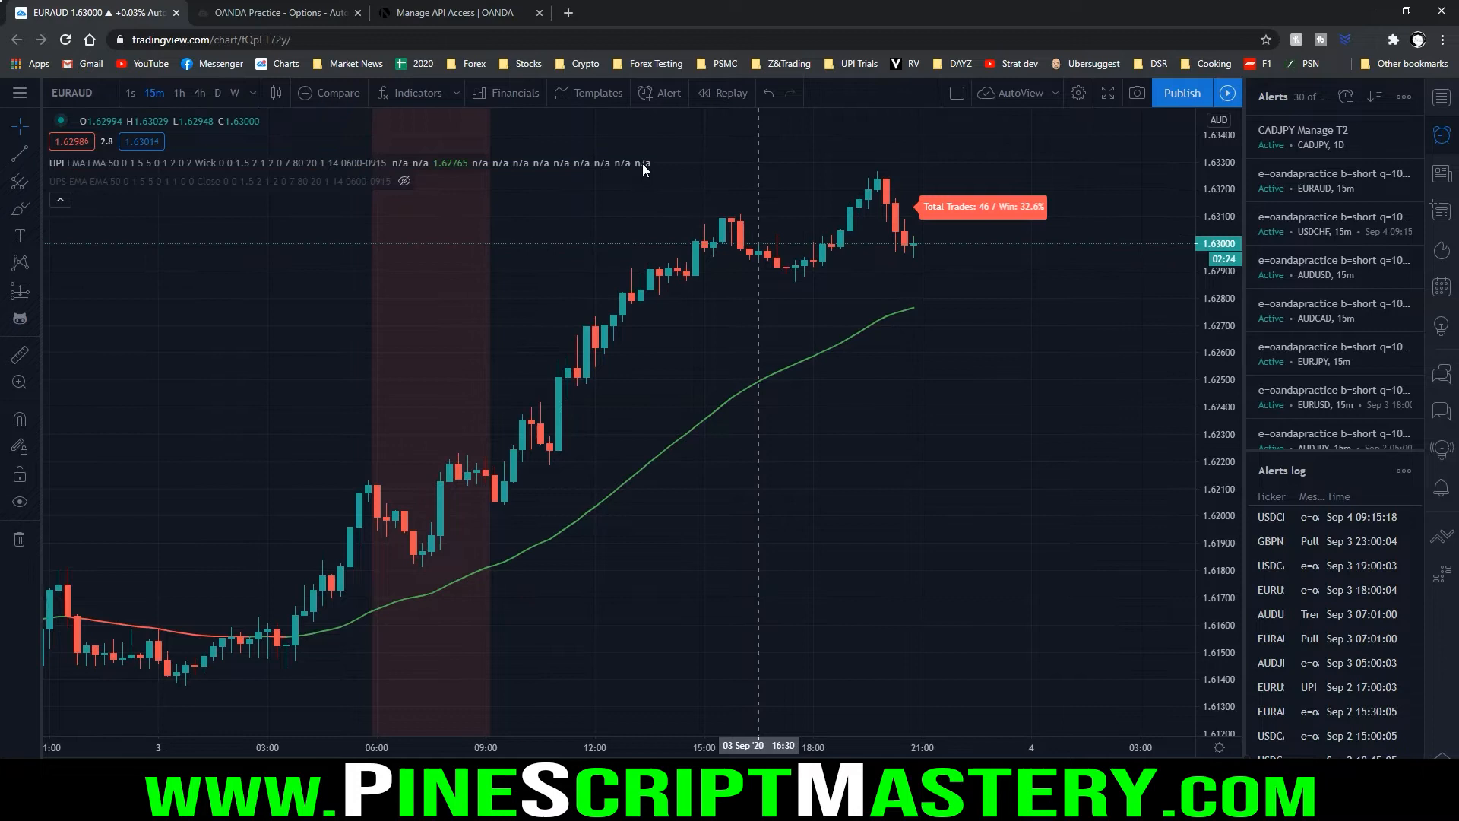
# Set the UPI indicator's Minimum R:R To PB Origin to 1
pyautogui.scroll(-5, 613, 373)
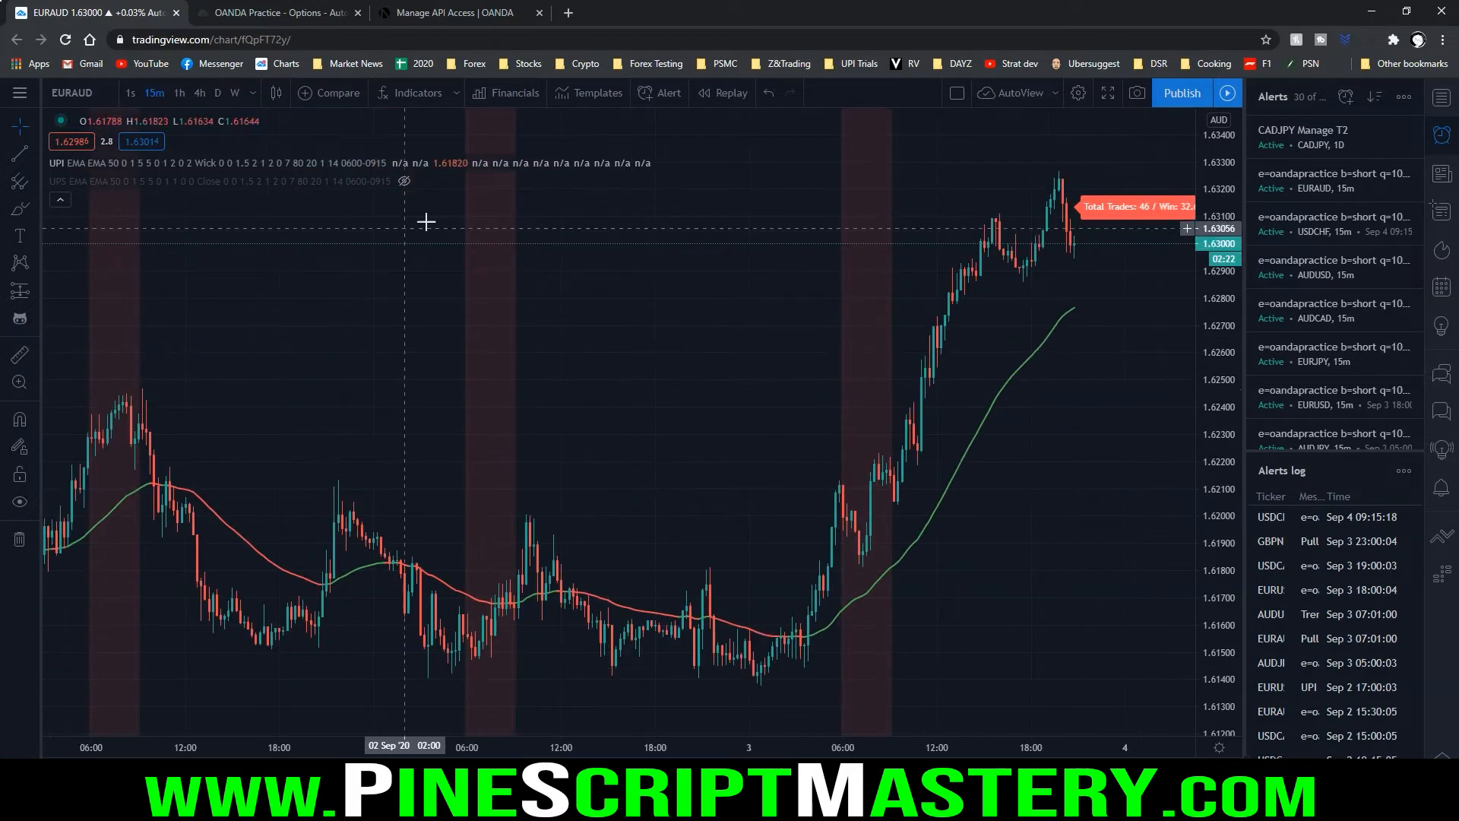
pyautogui.click(419, 163)
pyautogui.scroll(-5, 689, 344)
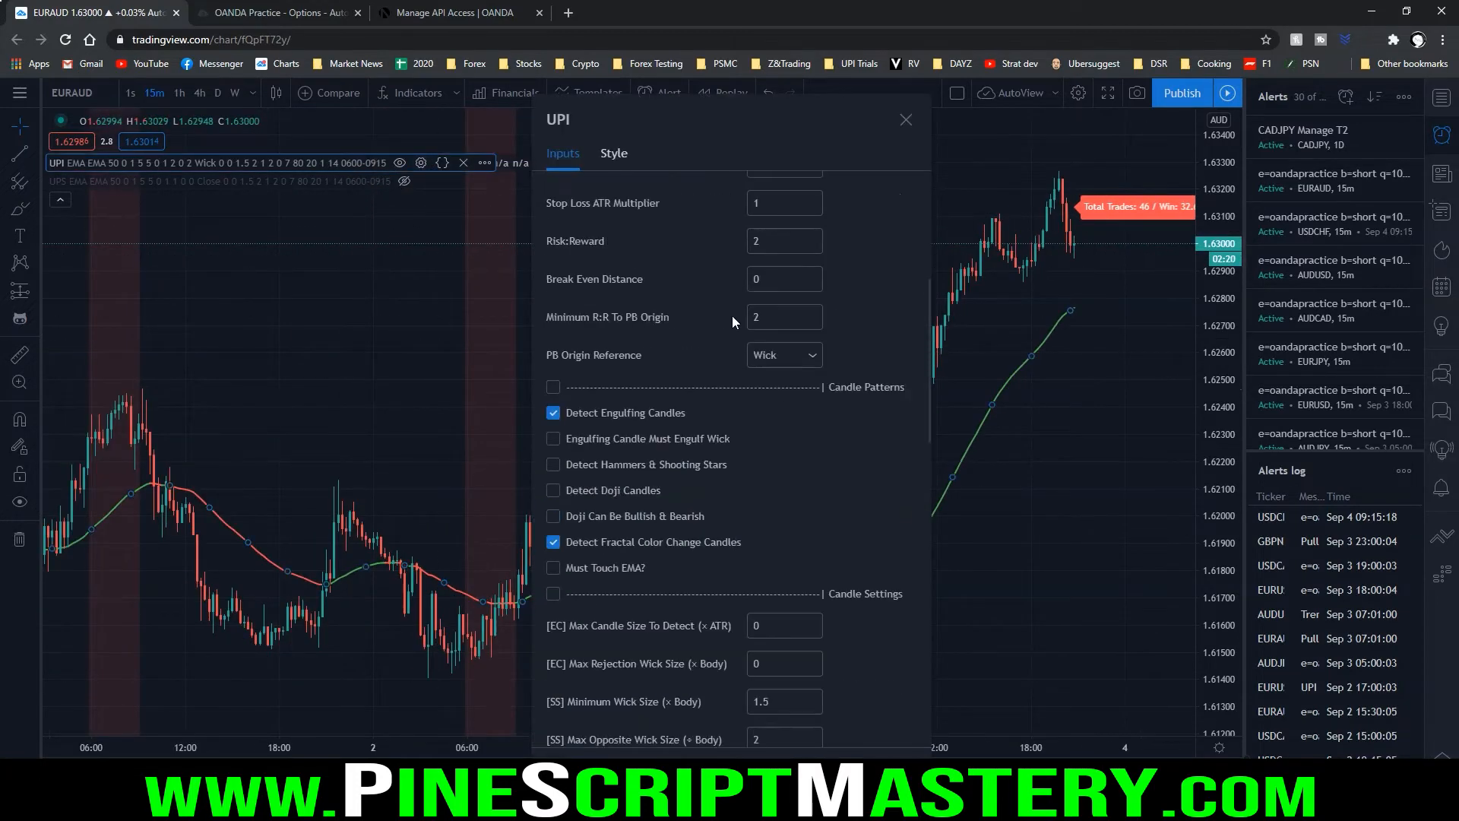
pyautogui.click(750, 322)
pyautogui.press('Escape')
pyautogui.scroll(3, 1003, 324)
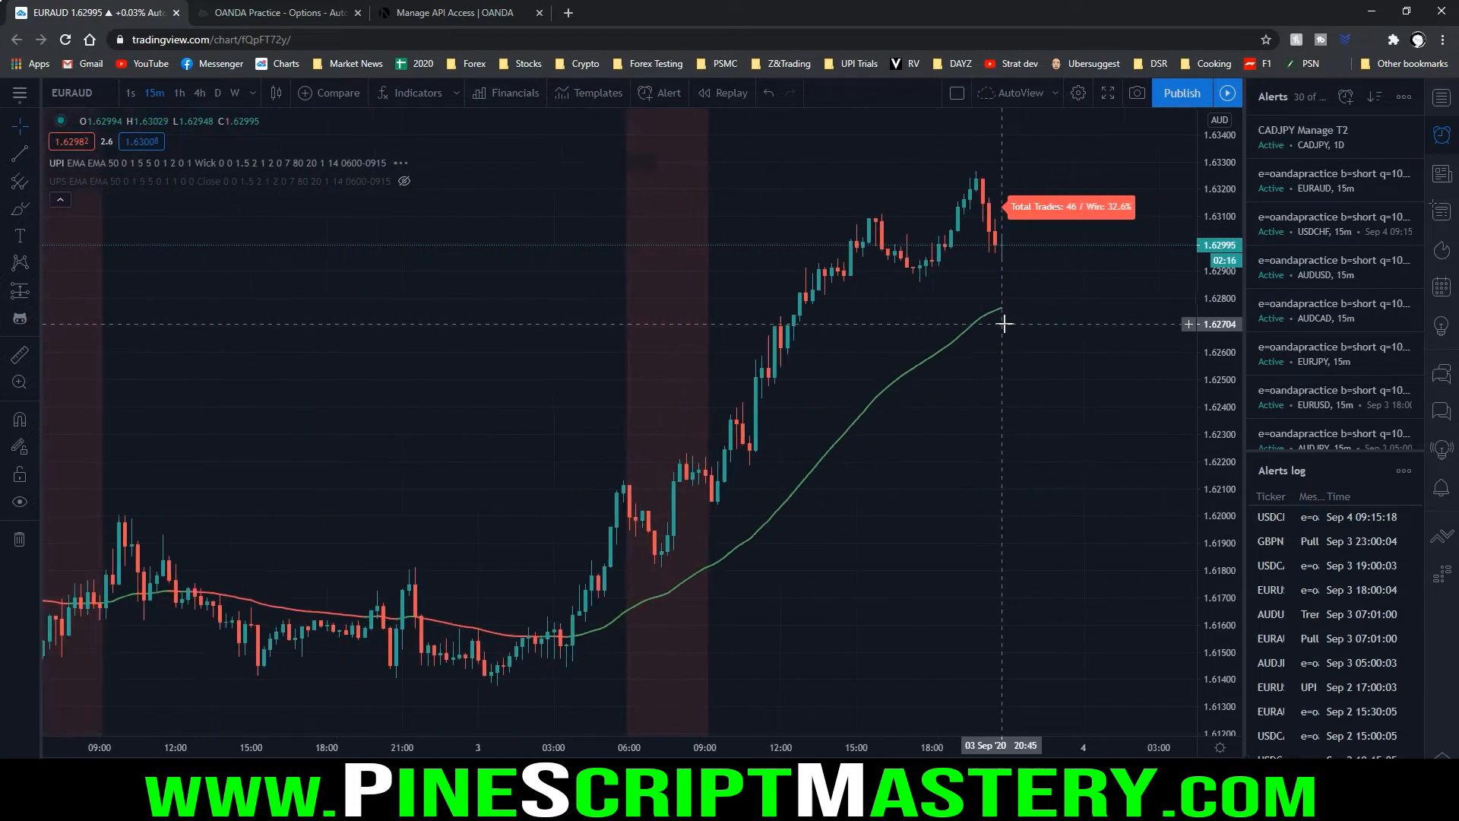
pyautogui.scroll(1, 1000, 366)
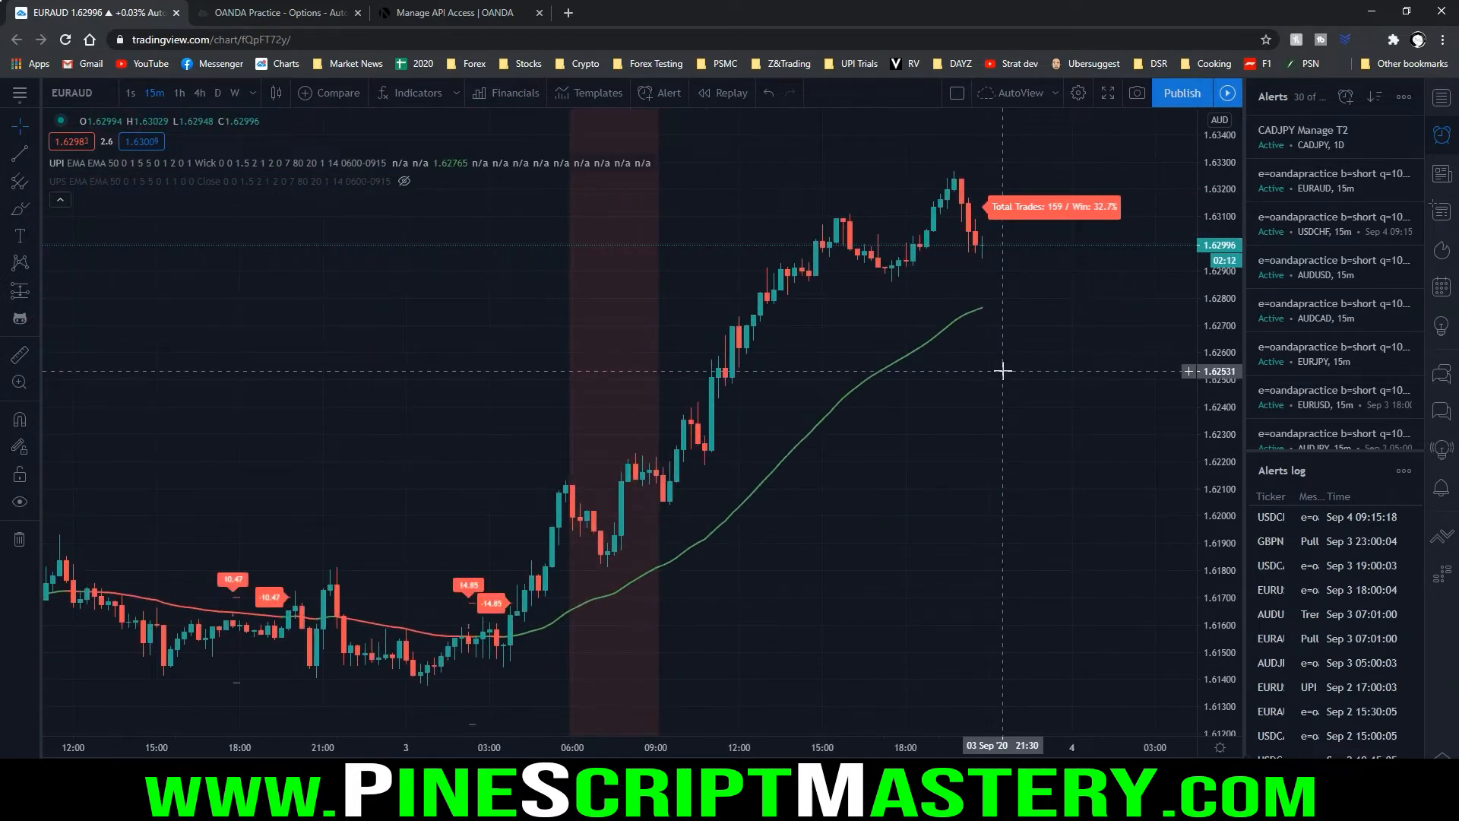
# Change the chart to NZDJPY on the 1-hour timeframe and set the UPI indicator's Risk:Reward to 1
pyautogui.write('NZDJPY')
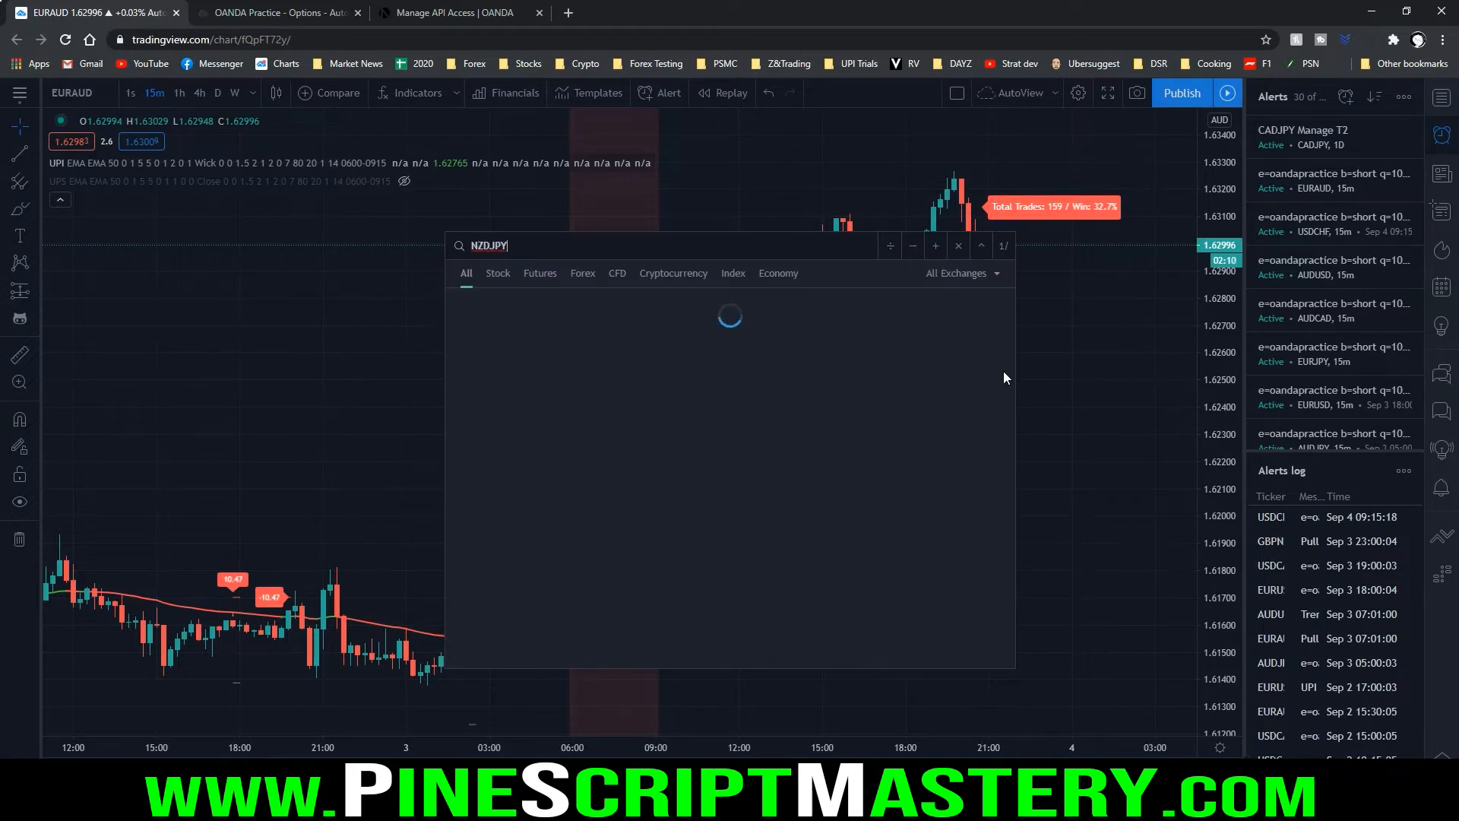
pyautogui.click(916, 325)
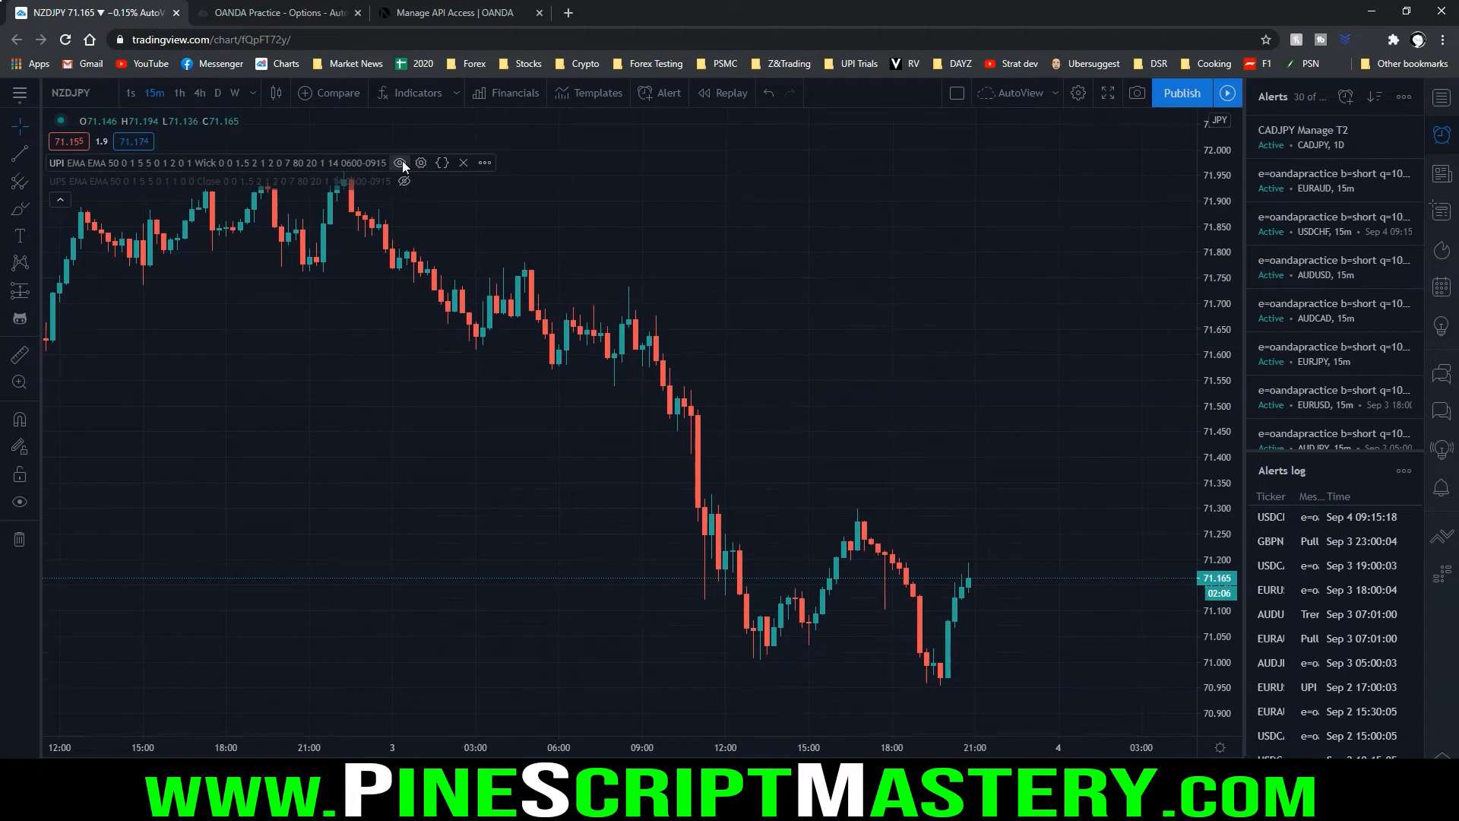
pyautogui.click(179, 92)
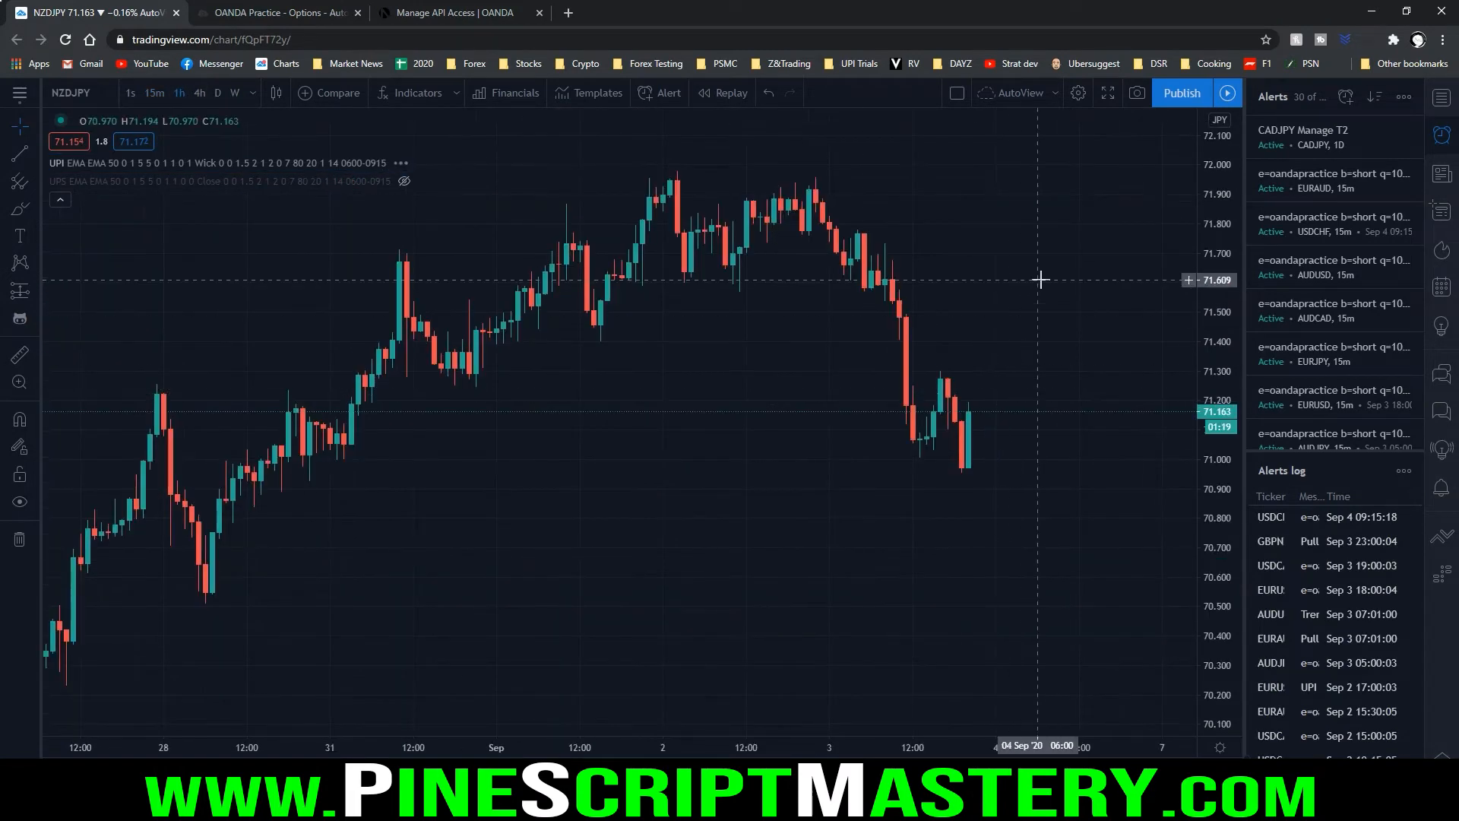
pyautogui.moveTo(998, 387); pyautogui.dragTo(1147, 387)
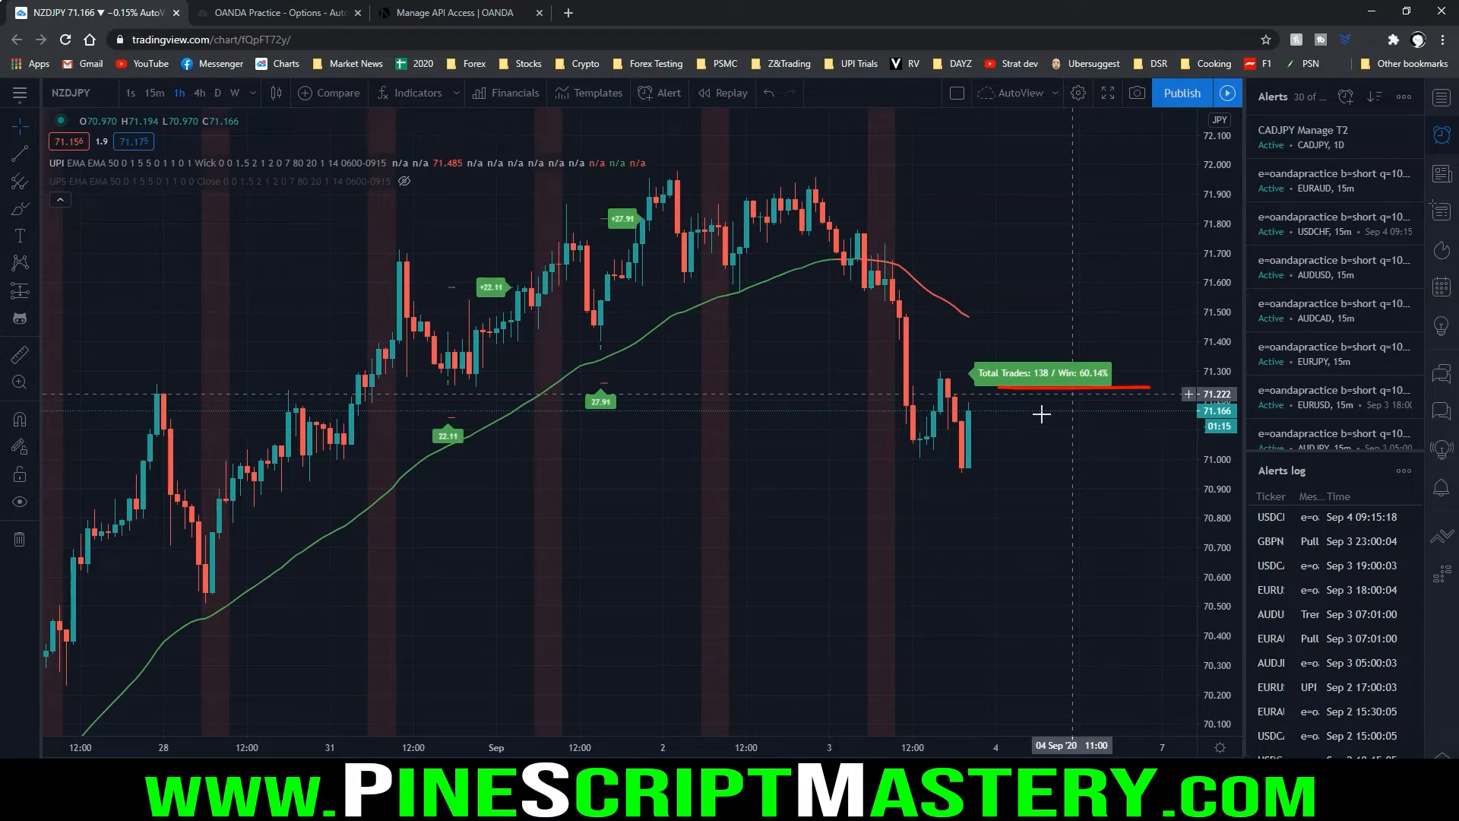
pyautogui.press('Escape')
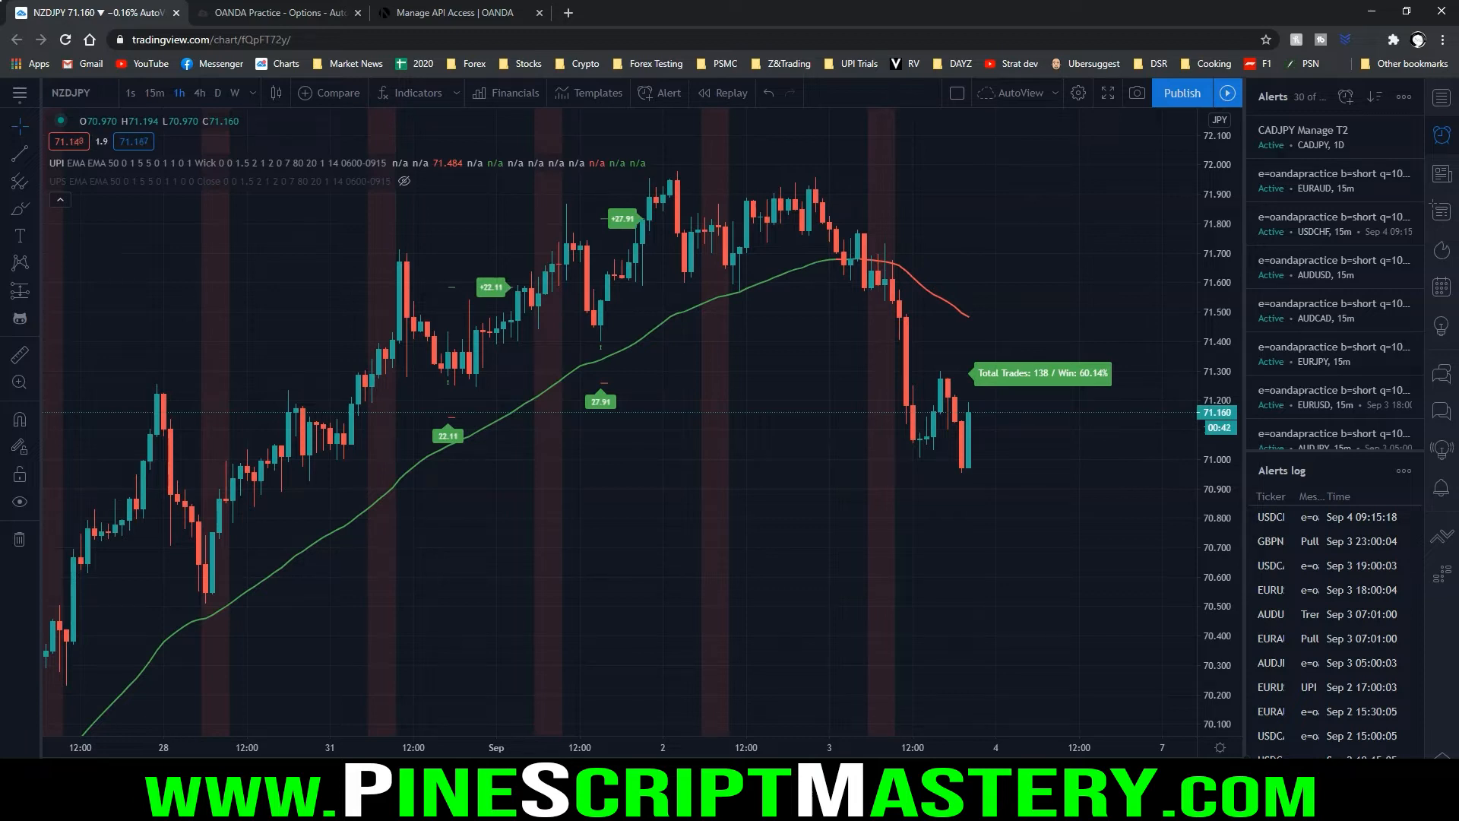
# Open the Alert Syntax section of autoview.with.pink in a new browser page
pyautogui.click(568, 13)
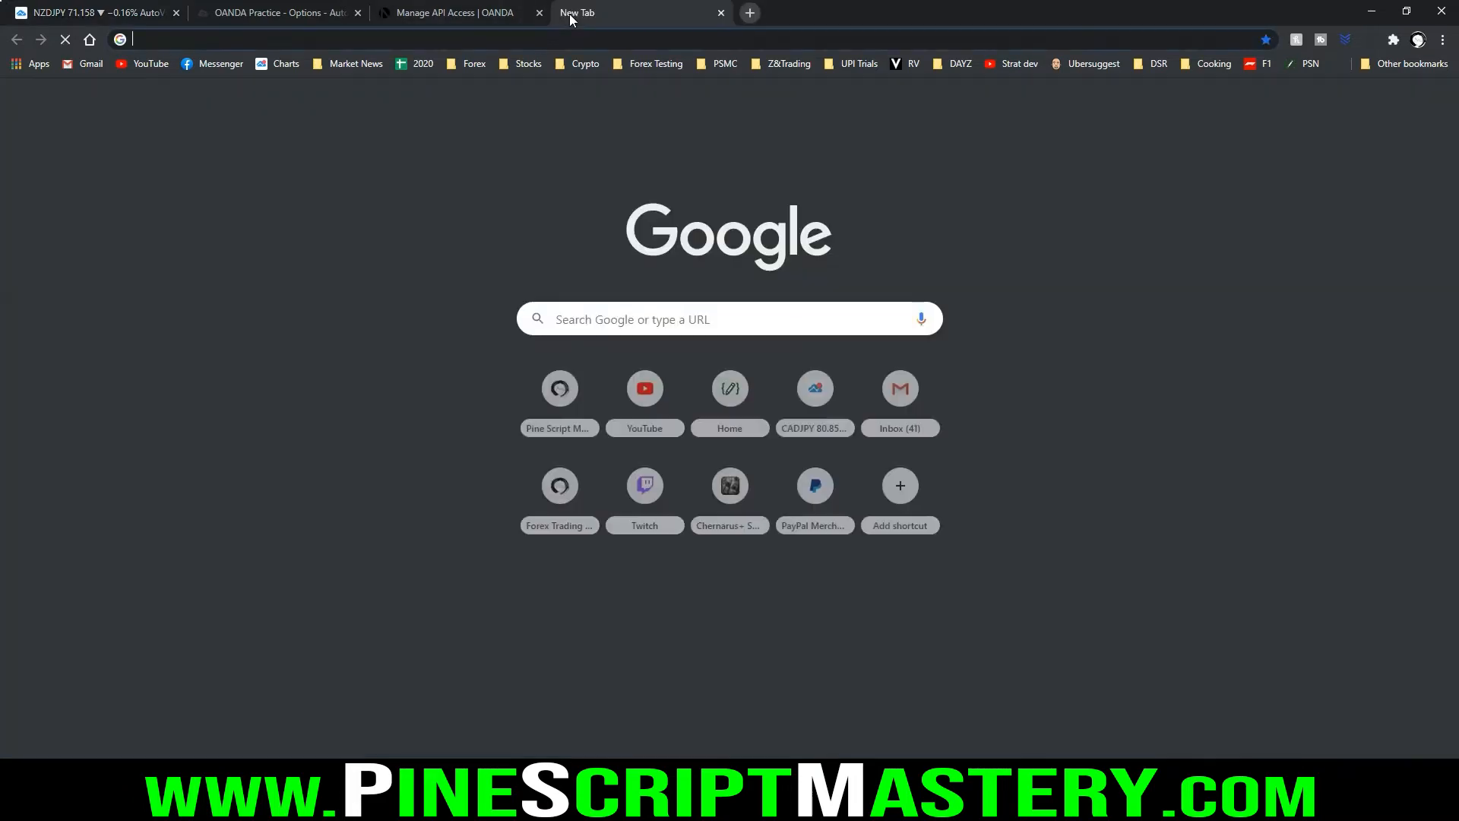
pyautogui.write('autoview.with.p')
pyautogui.press('Return')
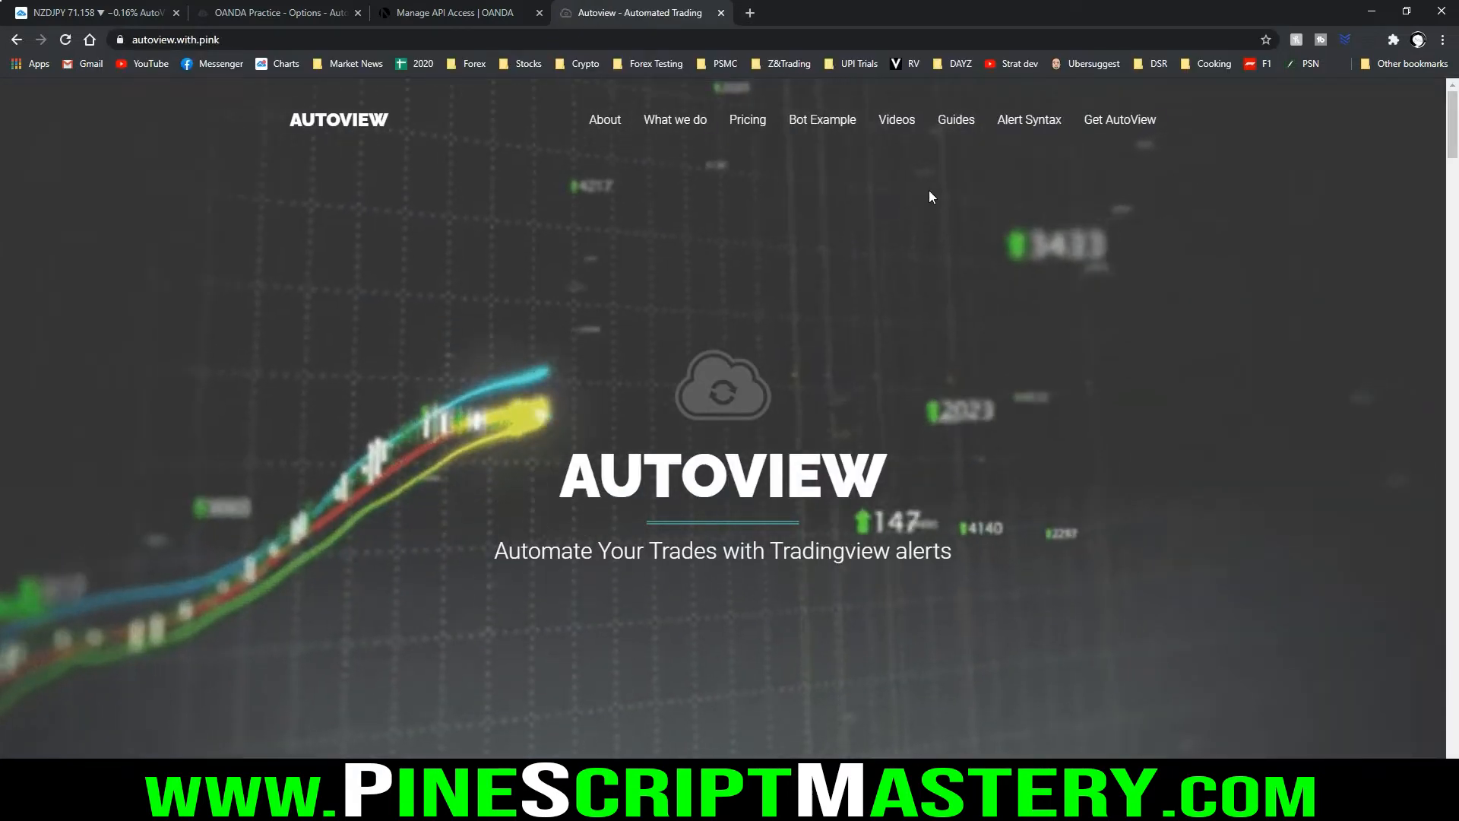
pyautogui.moveTo(991, 98)
pyautogui.mouseDown()
pyautogui.moveTo(994, 156)
pyautogui.moveTo(1064, 87)
pyautogui.mouseUp()
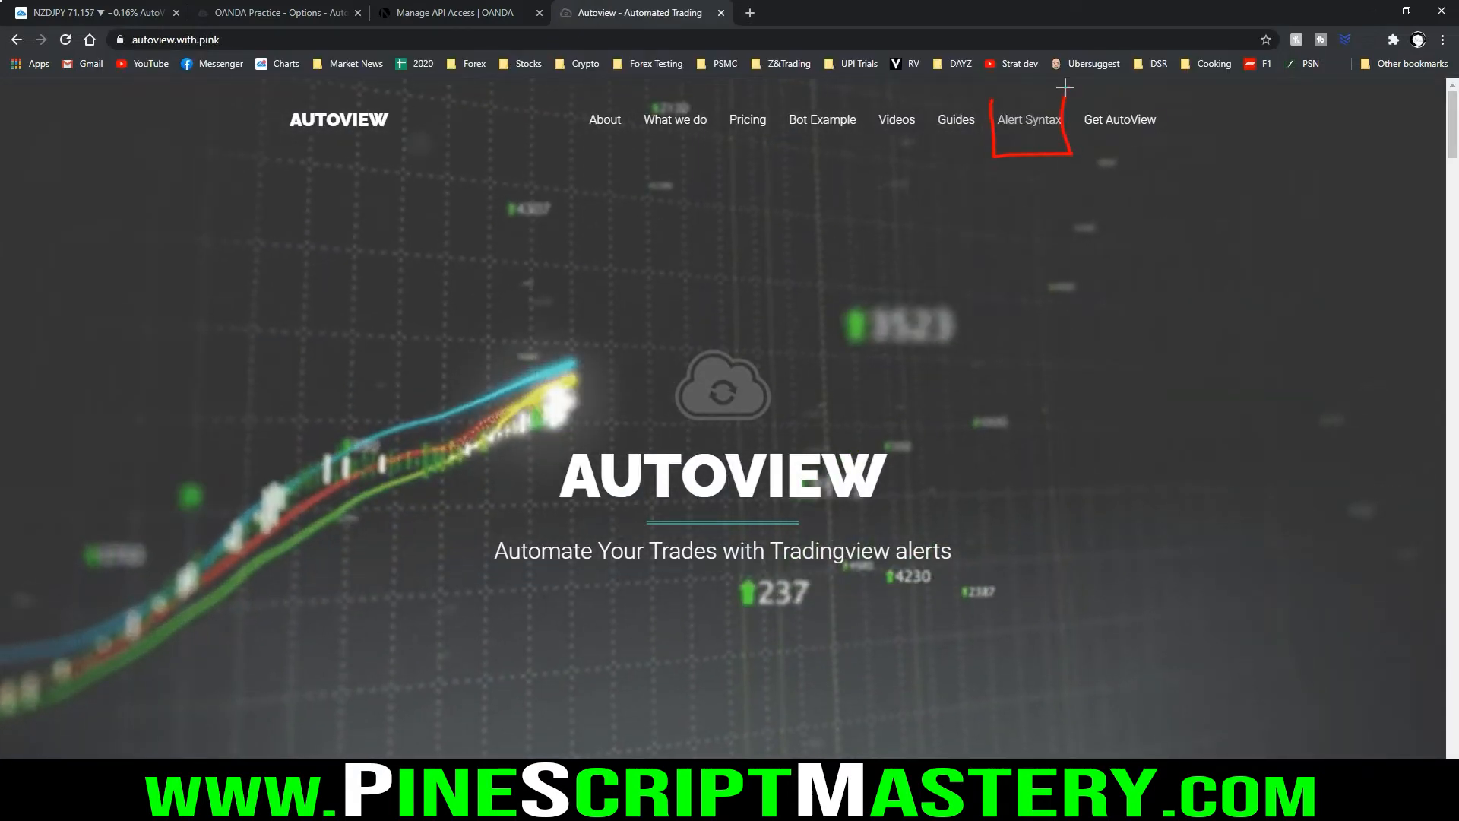
pyautogui.click(1041, 121)
# Examine Autoview's alert syntax table and its example commands for opening, cancelling and closing orders or positions
pyautogui.scroll(-6, 384, 224)
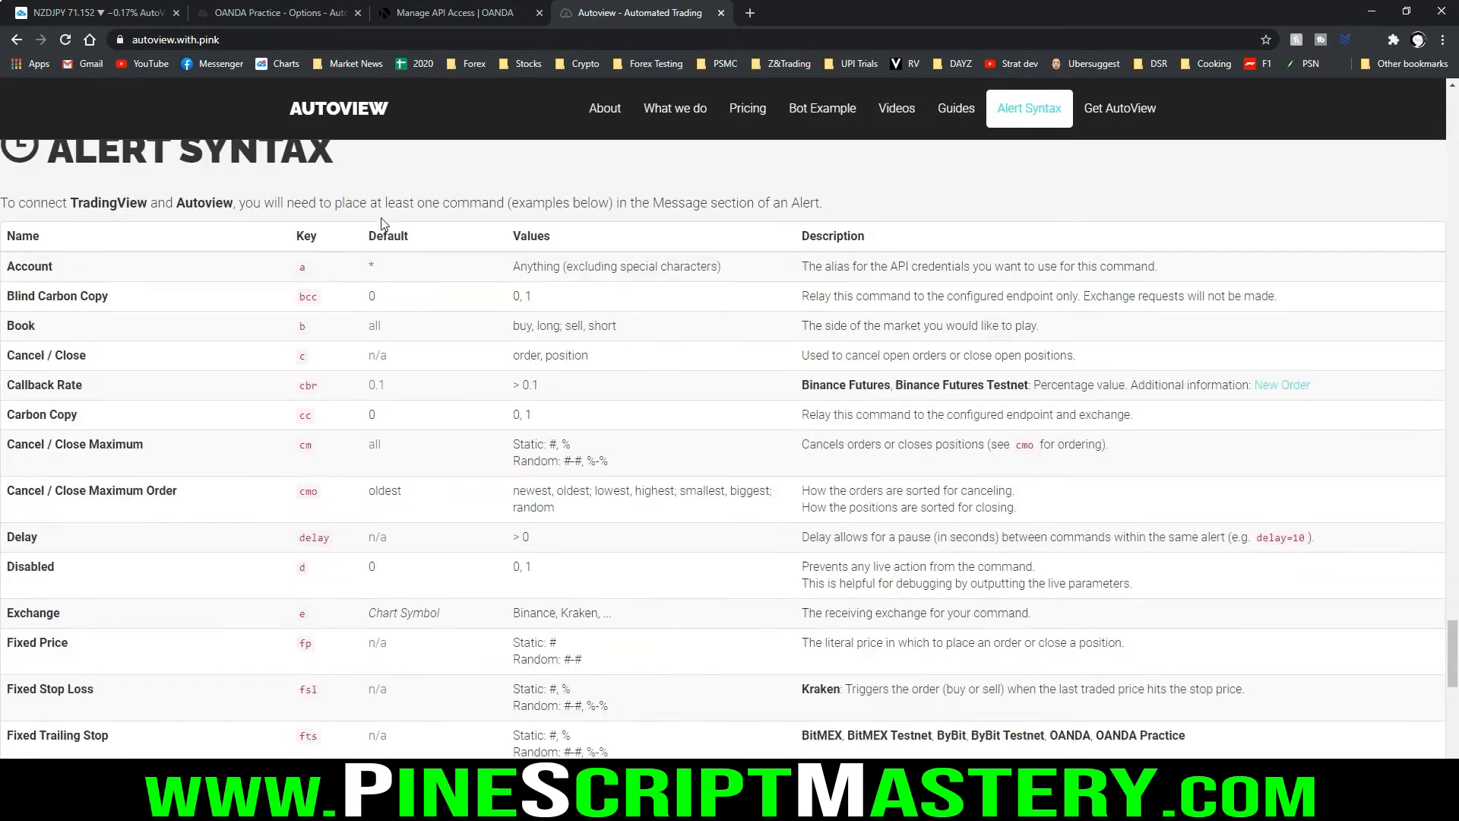
pyautogui.scroll(13, 395, 239)
pyautogui.scroll(-18, 420, 259)
pyautogui.scroll(-7, 425, 253)
pyautogui.scroll(2, 423, 254)
pyautogui.scroll(-2, 469, 314)
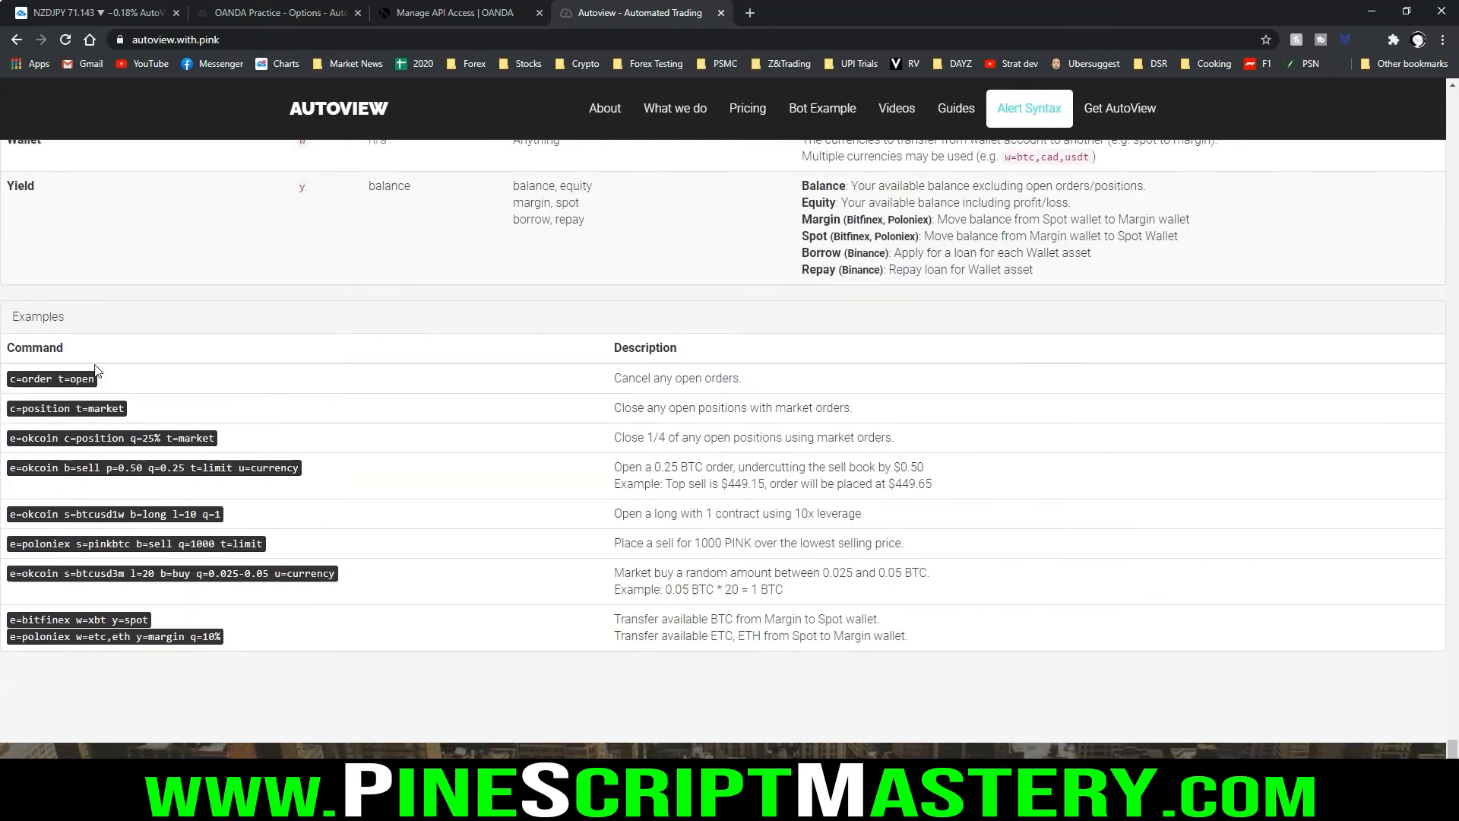
pyautogui.hotkey('ctrl', '2')
pyautogui.moveTo(10, 295)
pyautogui.mouseDown()
pyautogui.moveTo(8, 650)
pyautogui.moveTo(350, 611)
pyautogui.moveTo(130, 301)
pyautogui.mouseUp()
pyautogui.press('Escape')
# Return to the TradingView chart, examine the message field of a new NZDJPY alert and cancel its creation
pyautogui.hotkey('ctrl', 'Tab')
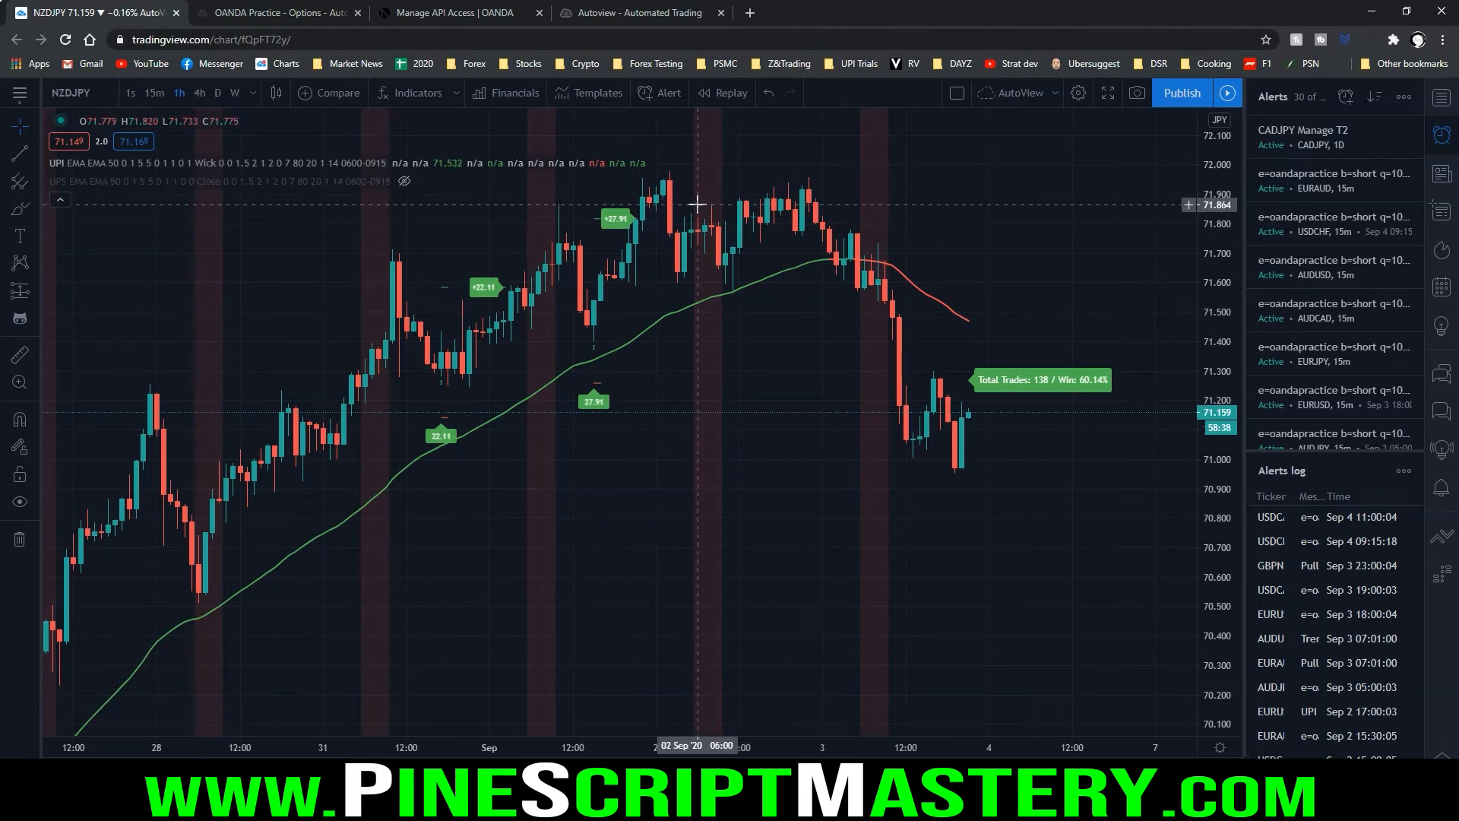
pyautogui.click(658, 97)
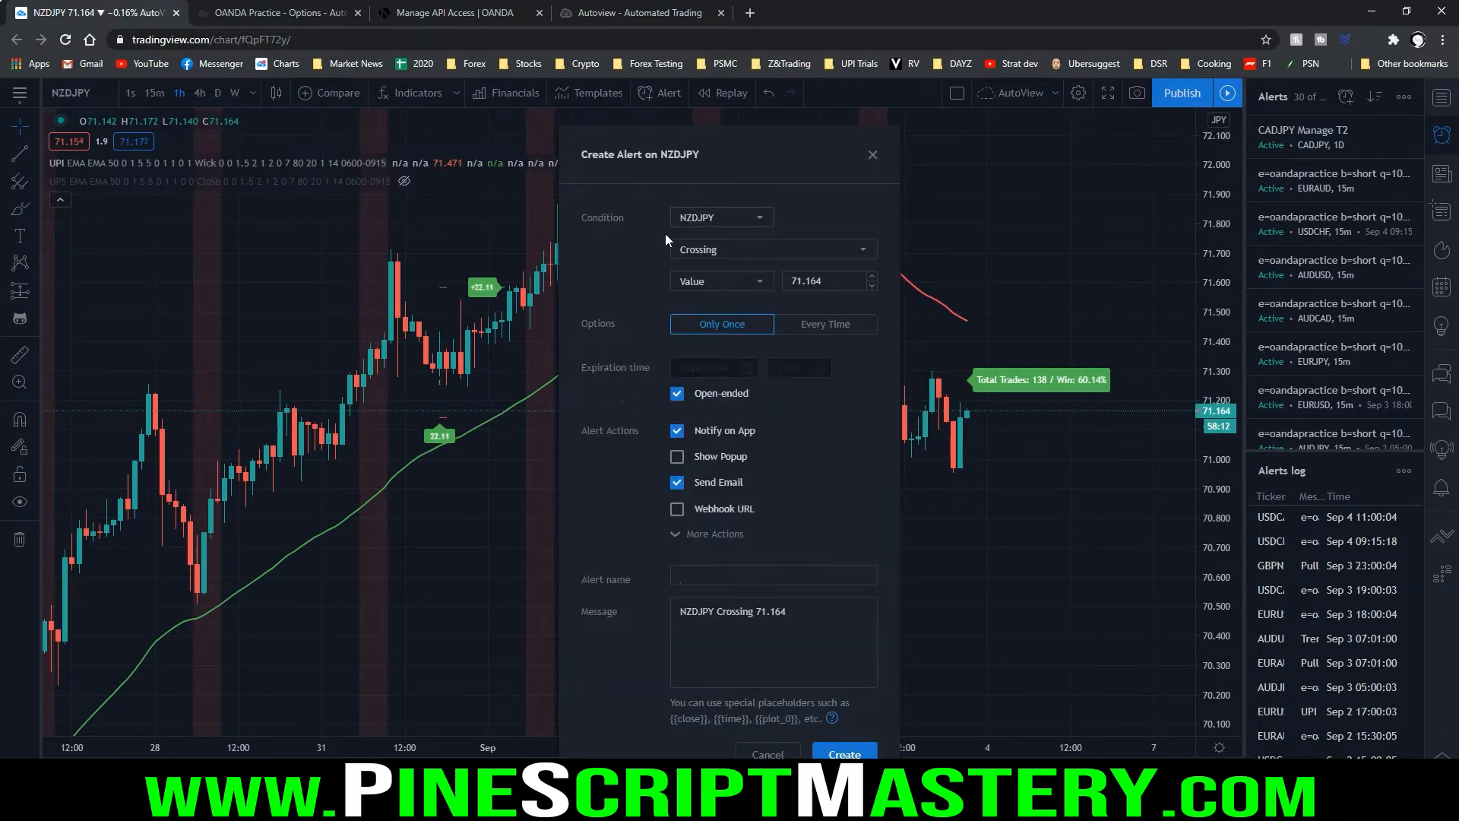
pyautogui.doubleClick(770, 612)
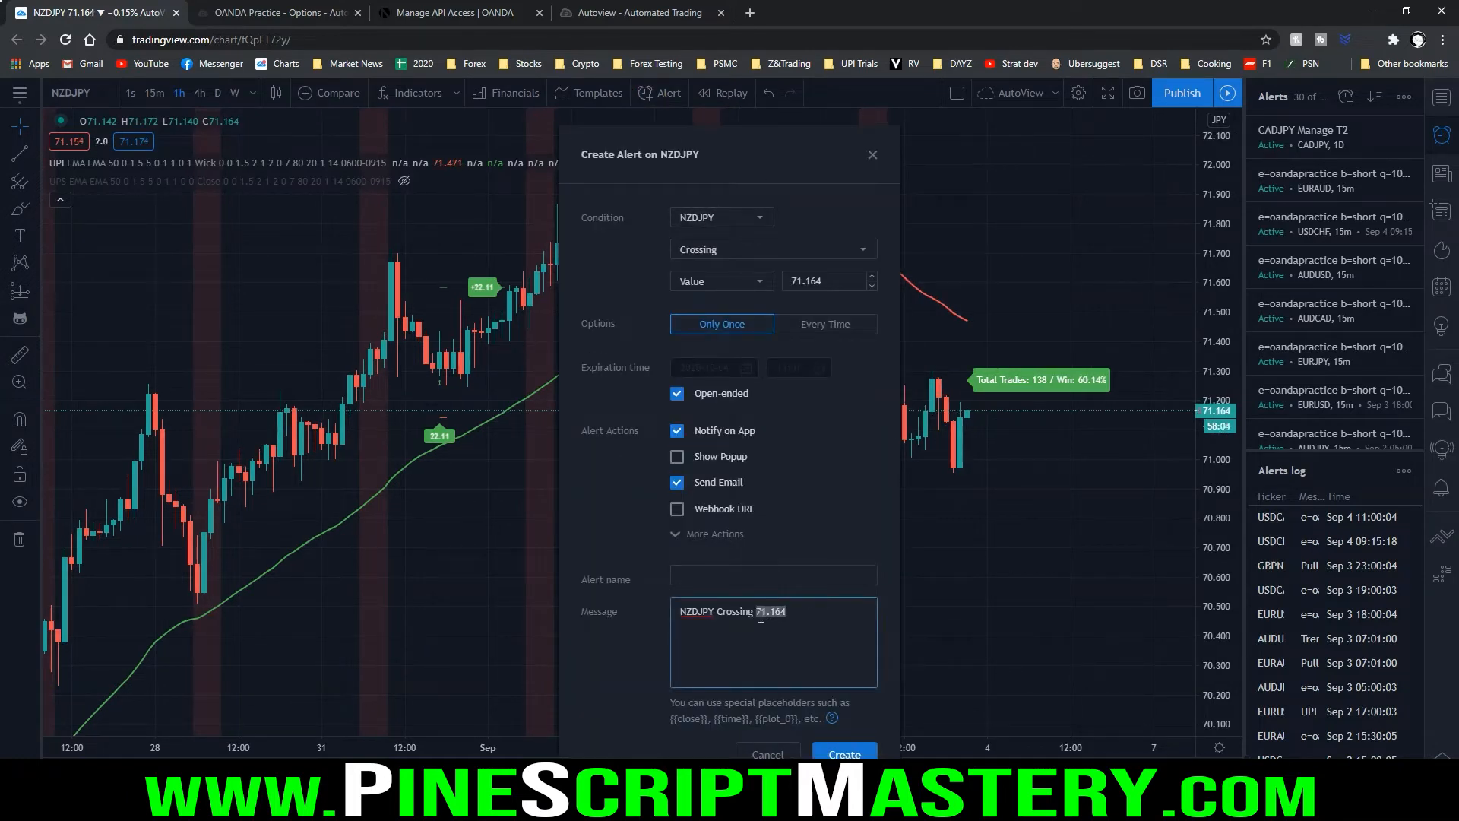
pyautogui.tripleClick(760, 617)
pyautogui.click(807, 615)
pyautogui.click(769, 753)
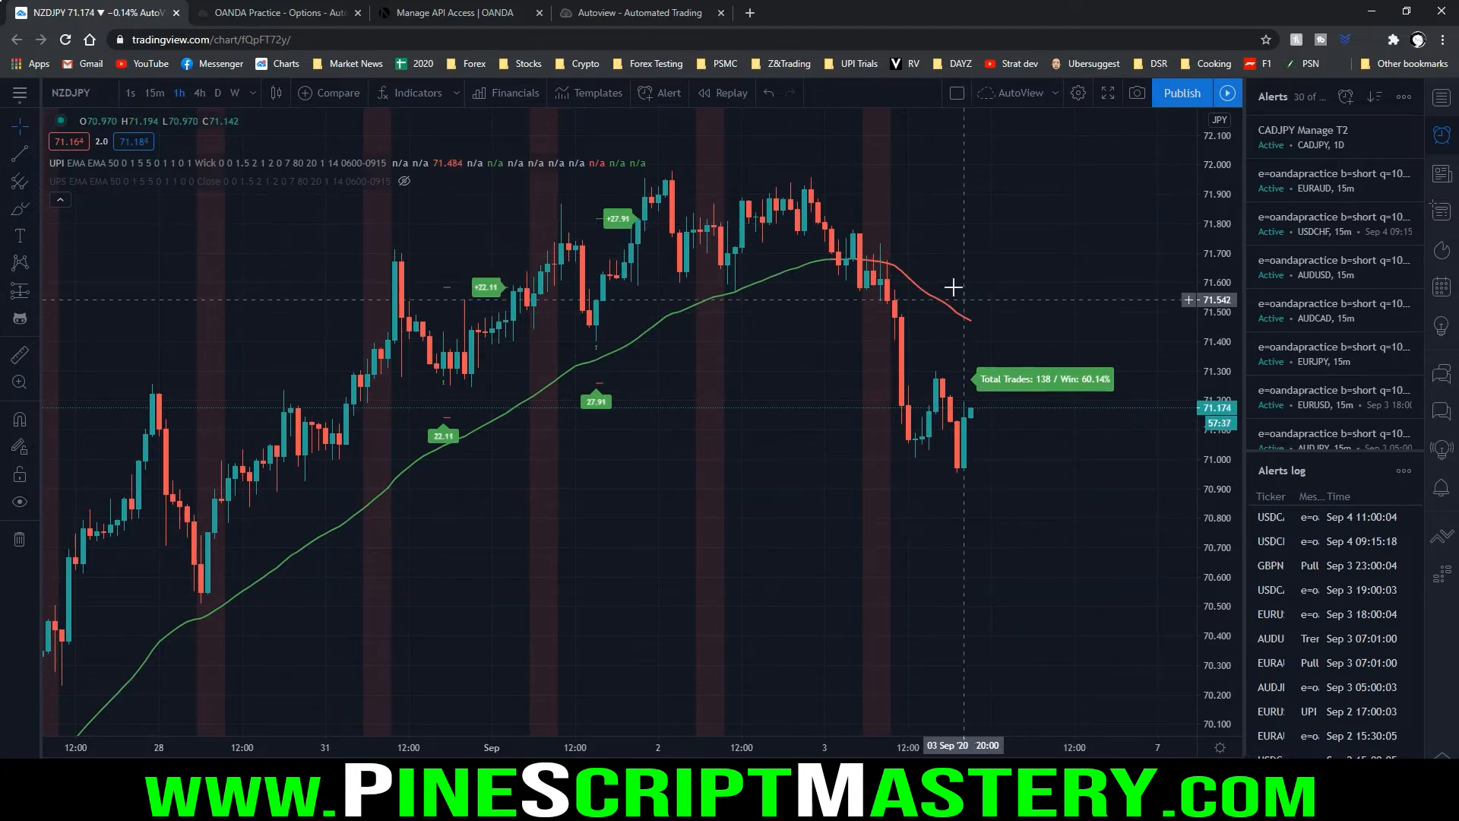
# Disable Short Trades and Short Alerts in the UPI indicator's inputs, leaving only long trades and long alerts enabled
pyautogui.moveTo(416, 371); pyautogui.dragTo(916, 322)
pyautogui.scroll(-8, 919, 322)
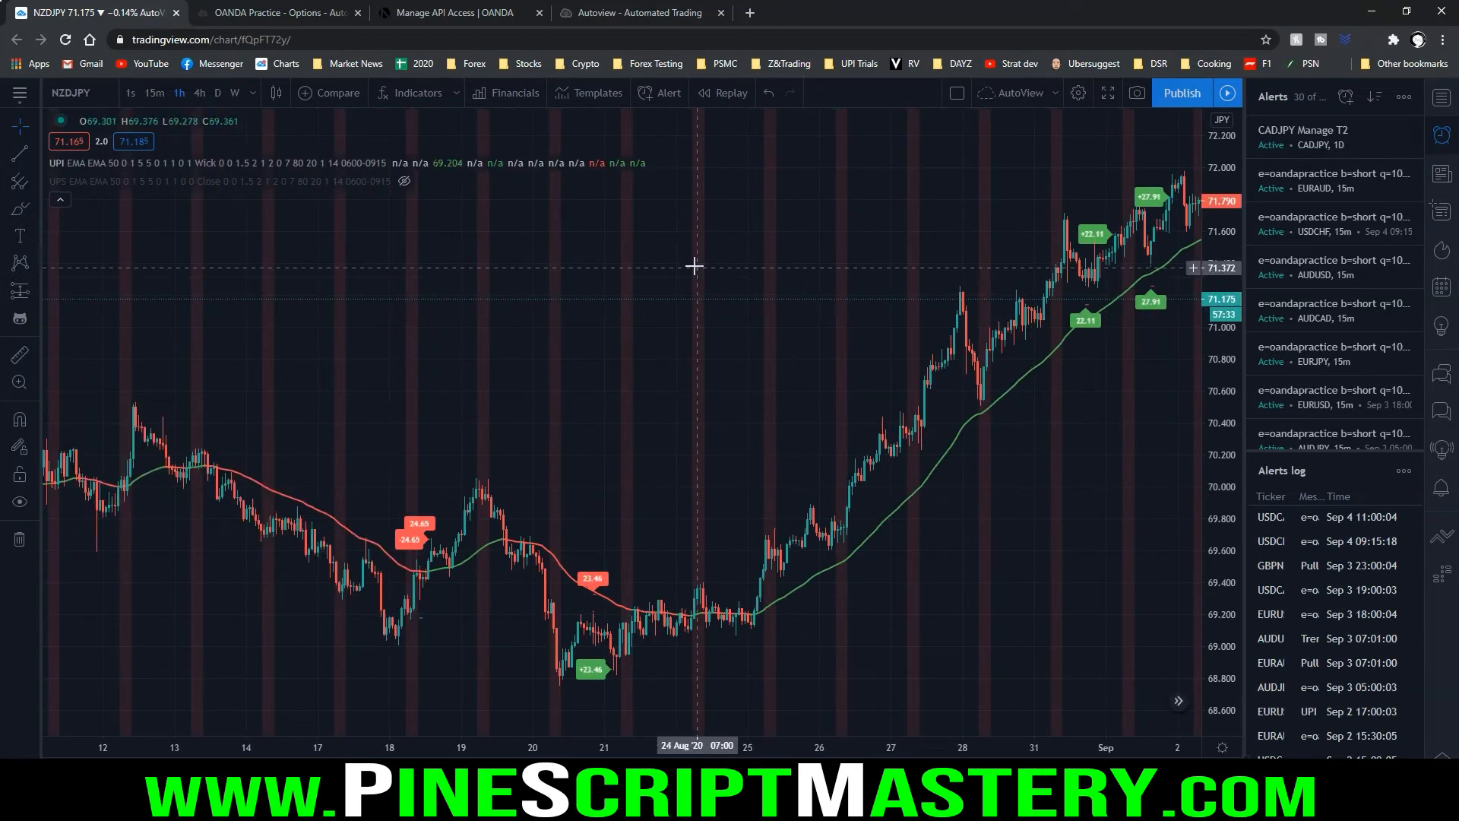
pyautogui.click(420, 163)
pyautogui.scroll(-5, 675, 288)
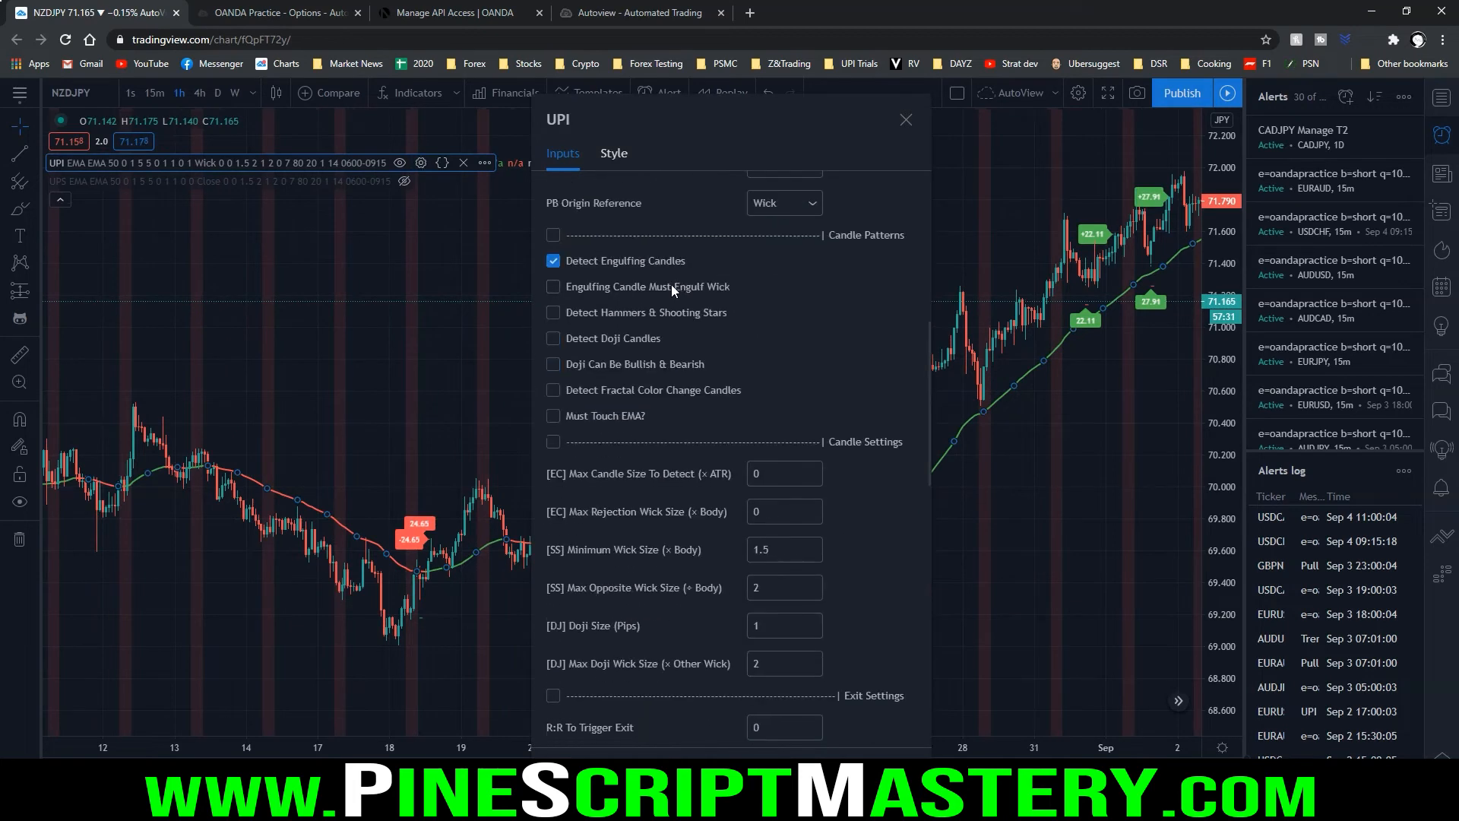
pyautogui.scroll(-6, 671, 284)
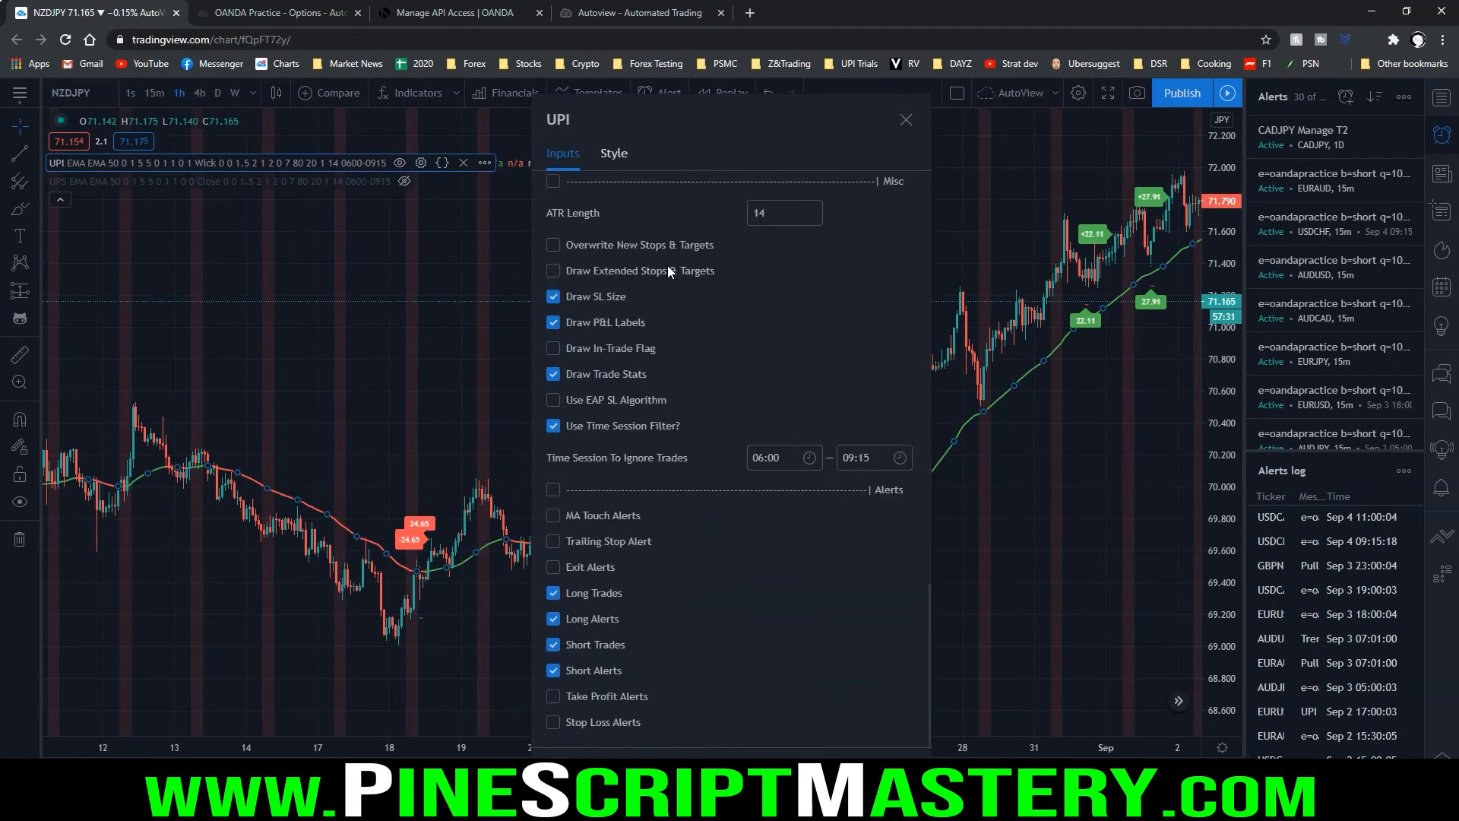
pyautogui.click(571, 644)
pyautogui.click(582, 672)
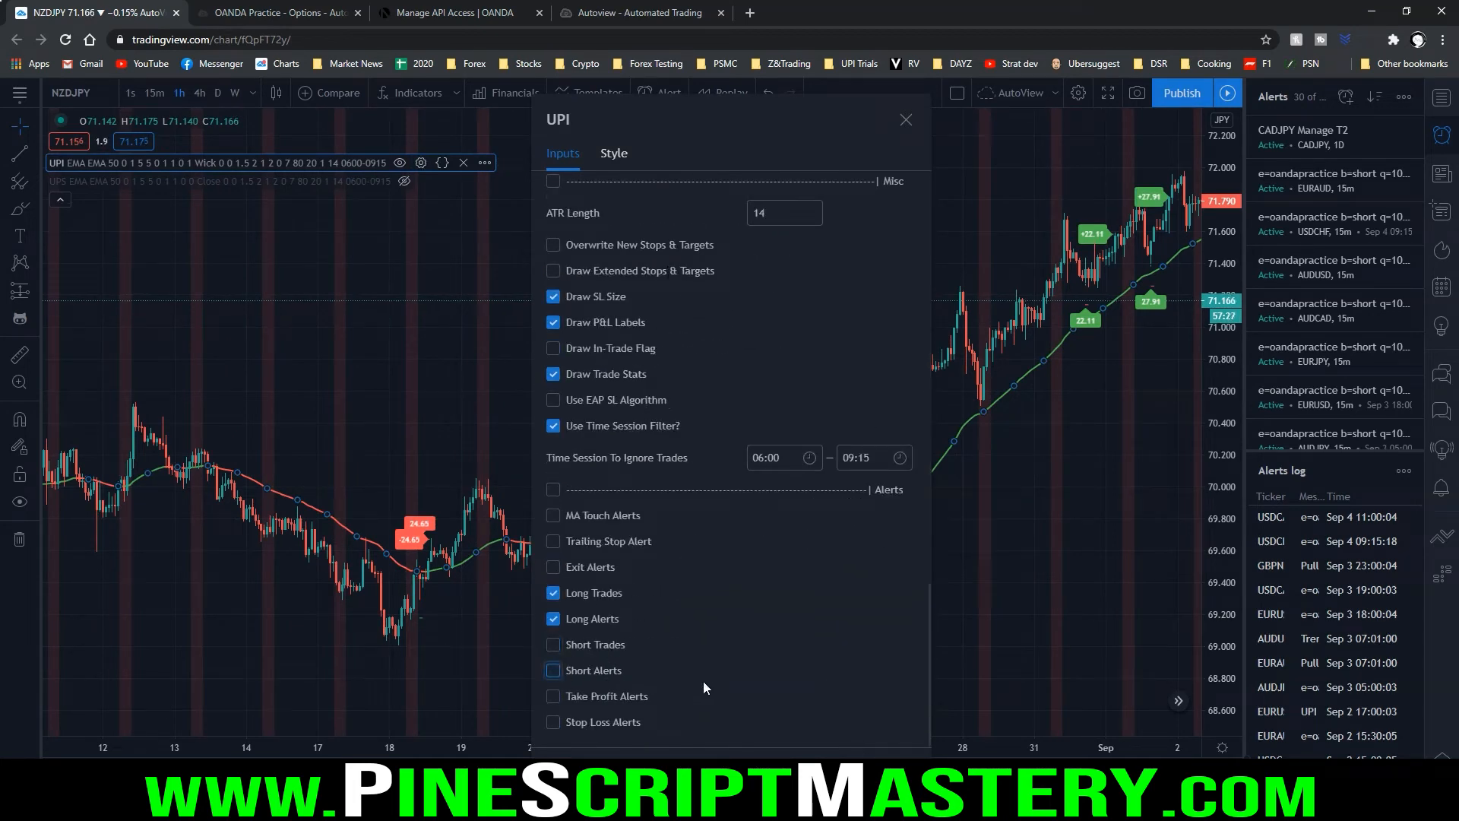
pyautogui.click(900, 775)
# Examine the long-only UPI signals on the NZDJPY chart, from mid-August to the latest bars
pyautogui.moveTo(667, 476)
pyautogui.mouseDown()
pyautogui.moveTo(529, 469)
pyautogui.moveTo(547, 479)
pyautogui.mouseUp()
pyautogui.moveTo(1117, 188)
pyautogui.mouseDown()
pyautogui.moveTo(942, 395)
pyautogui.moveTo(1149, 173)
pyautogui.mouseUp()
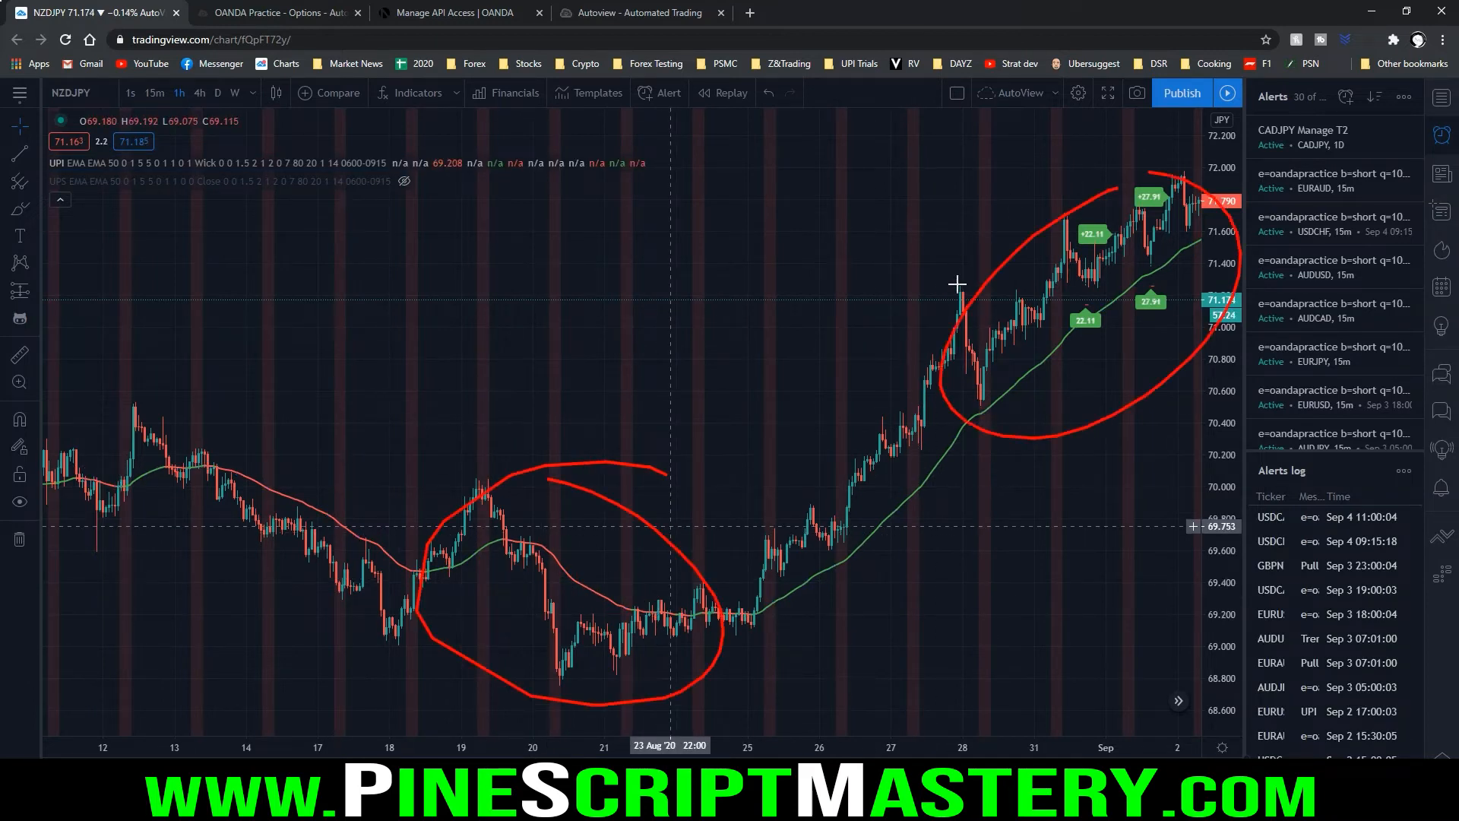
pyautogui.press('Escape')
pyautogui.moveTo(912, 310); pyautogui.dragTo(717, 281)
pyautogui.scroll(10, 716, 281)
pyautogui.moveTo(673, 435); pyautogui.dragTo(785, 434)
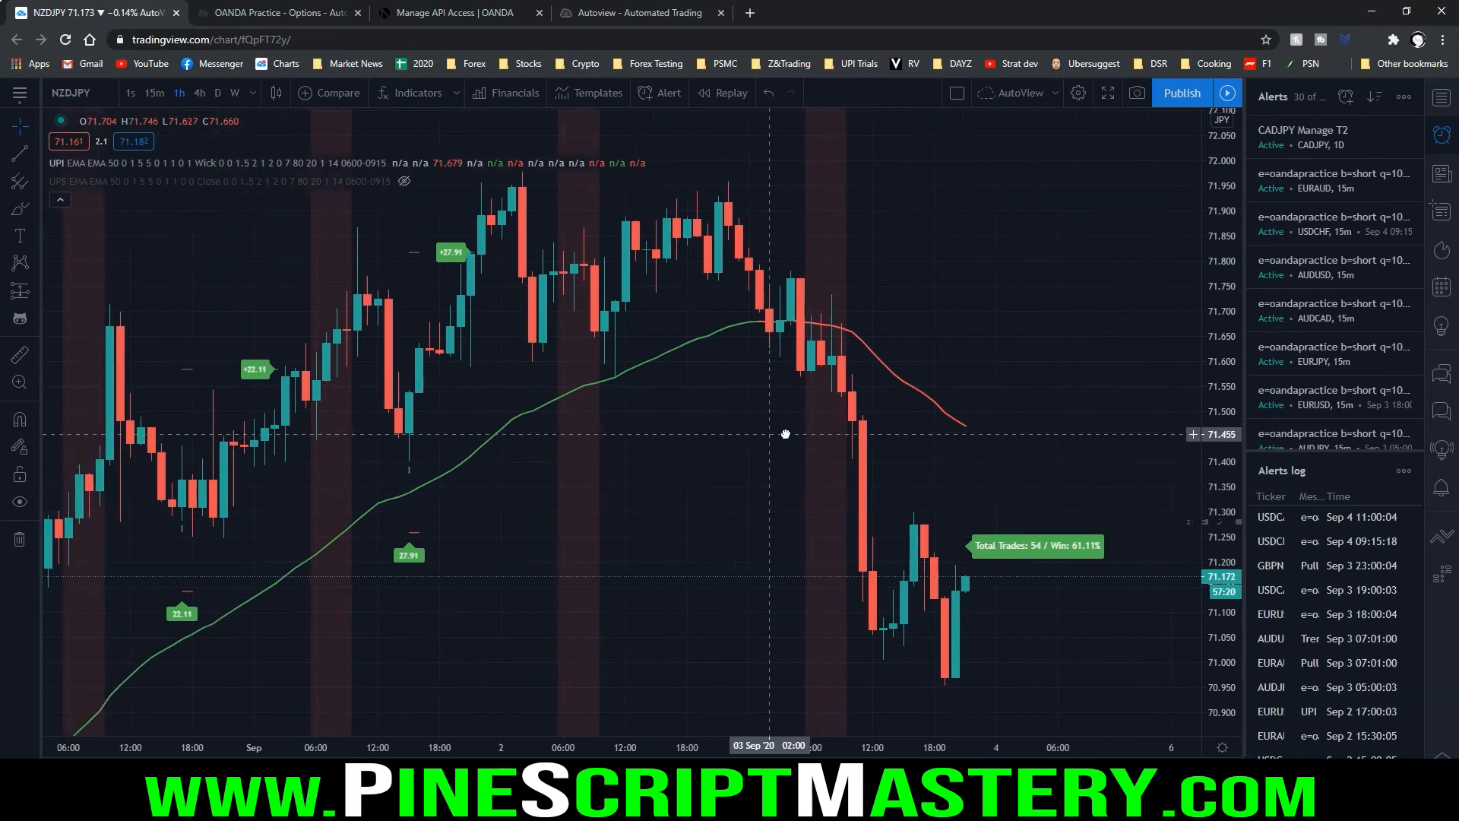
pyautogui.scroll(-5, 786, 434)
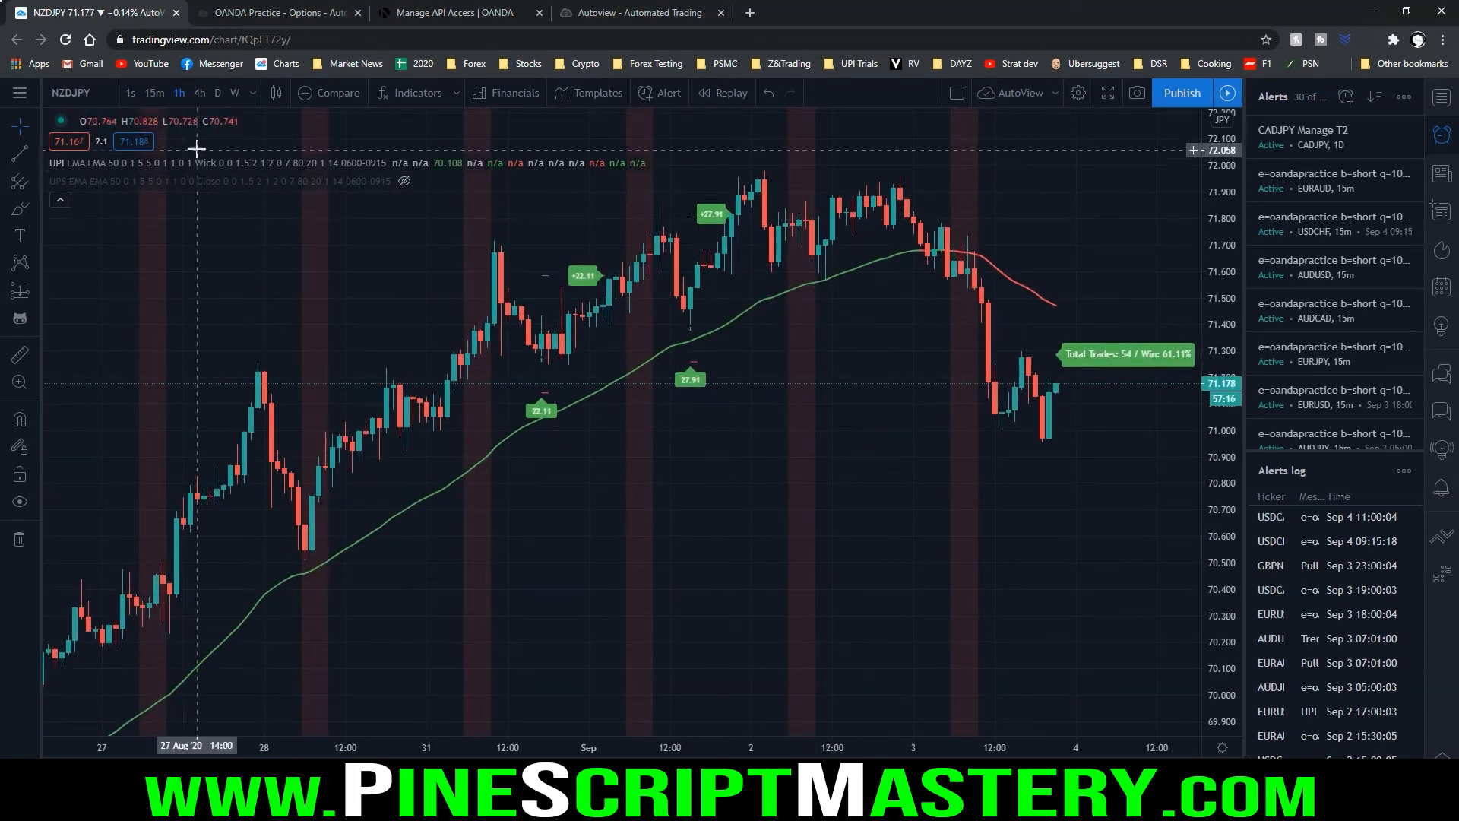
# Start a new NZDJPY alert with the UPI indicator as its condition and a Once Per Bar Close trigger
pyautogui.click(661, 99)
pyautogui.click(732, 219)
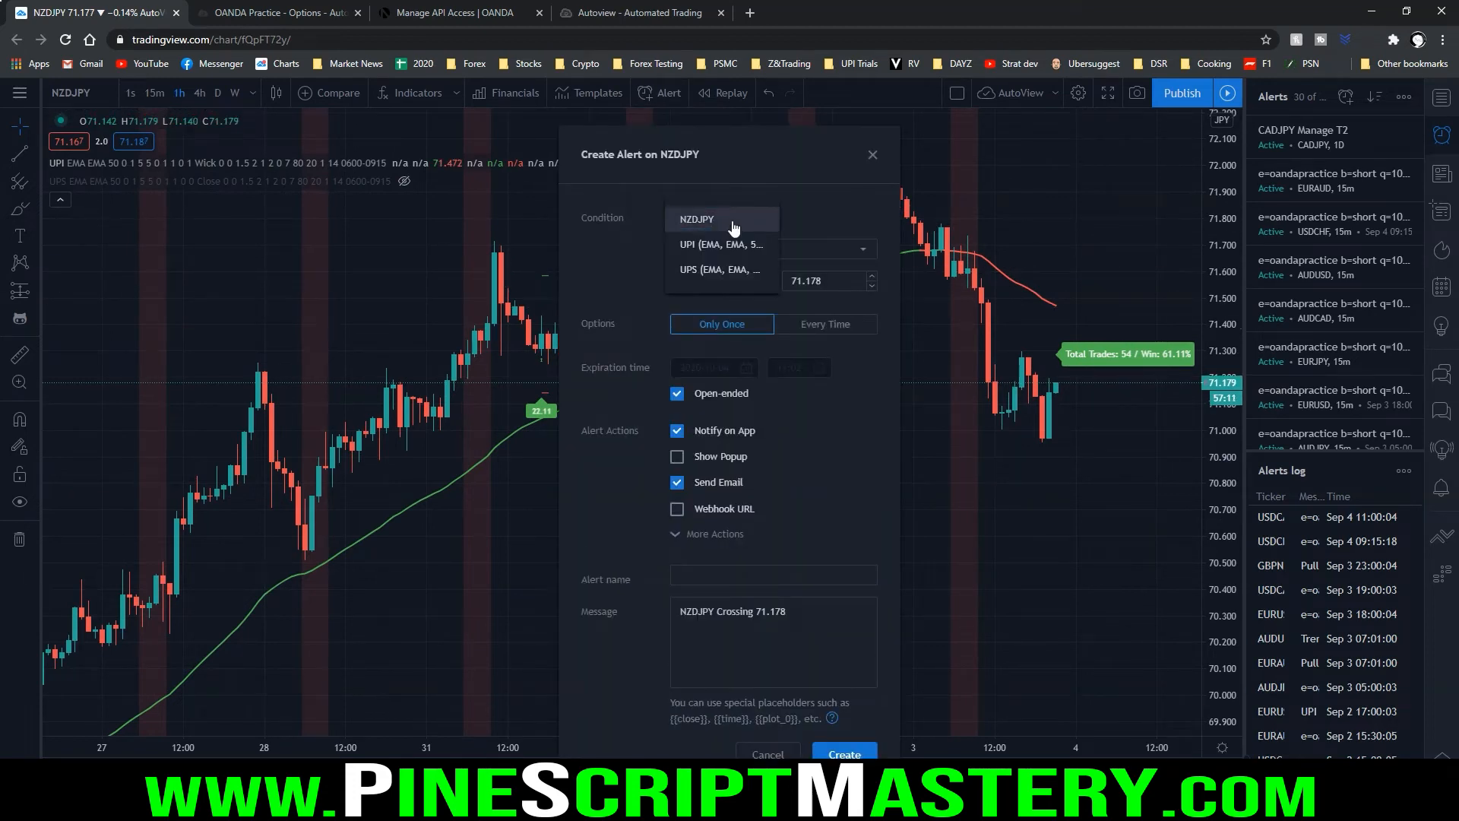
pyautogui.moveTo(673, 229)
pyautogui.mouseDown()
pyautogui.moveTo(696, 260)
pyautogui.moveTo(787, 226)
pyautogui.moveTo(669, 228)
pyautogui.moveTo(642, 201)
pyautogui.mouseUp()
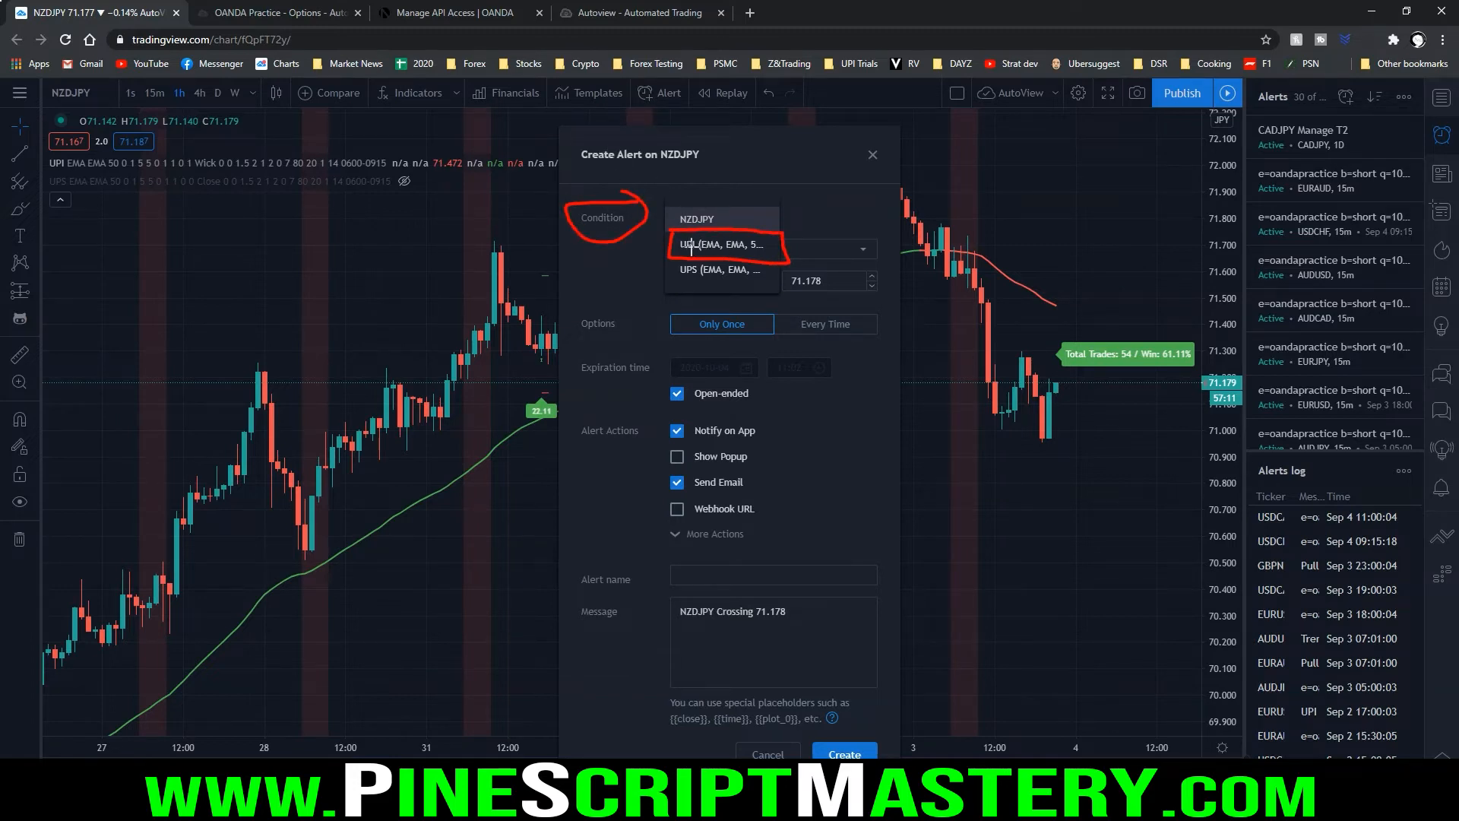
pyautogui.click(733, 254)
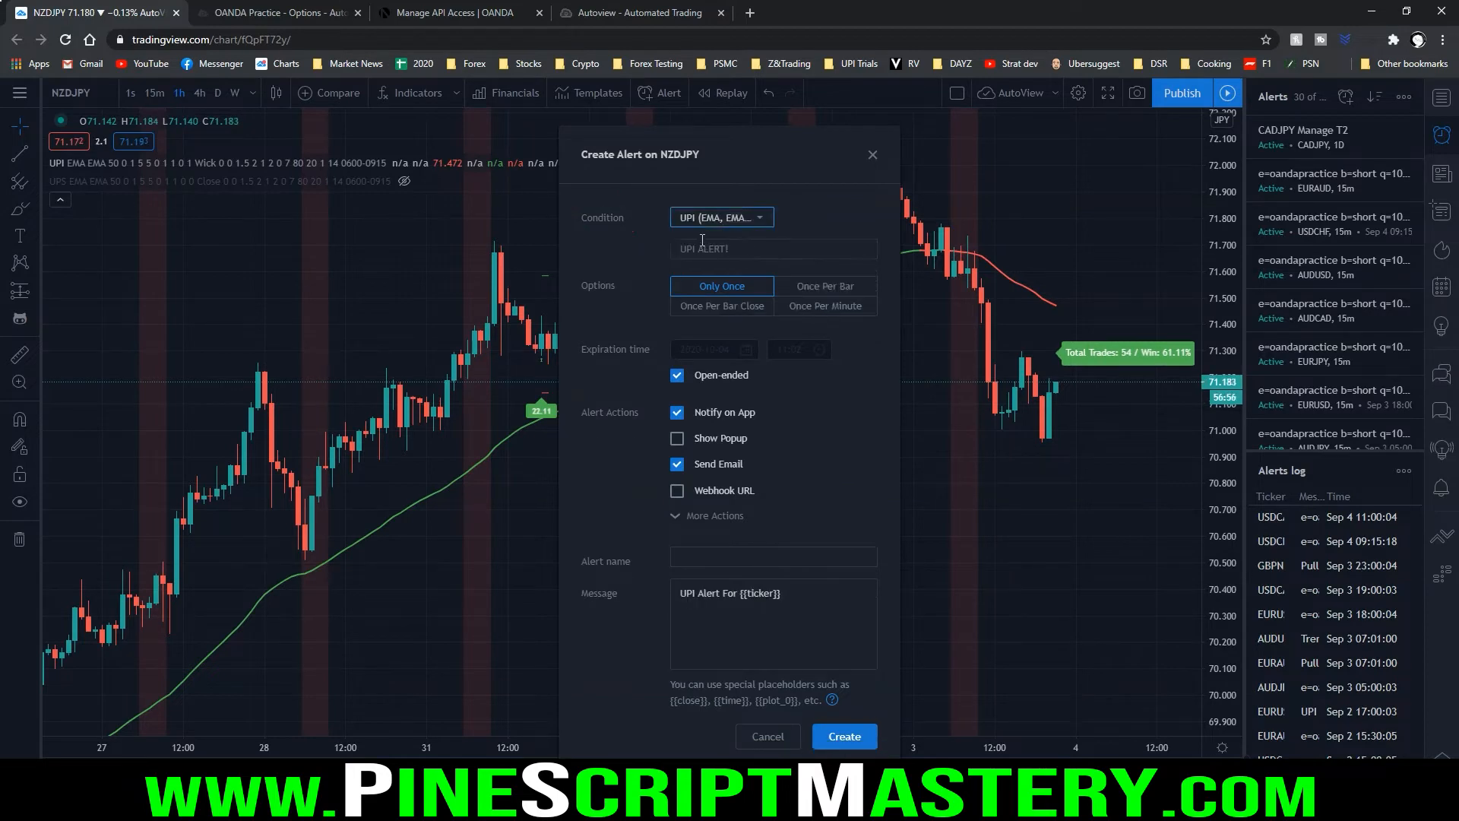
pyautogui.click(723, 307)
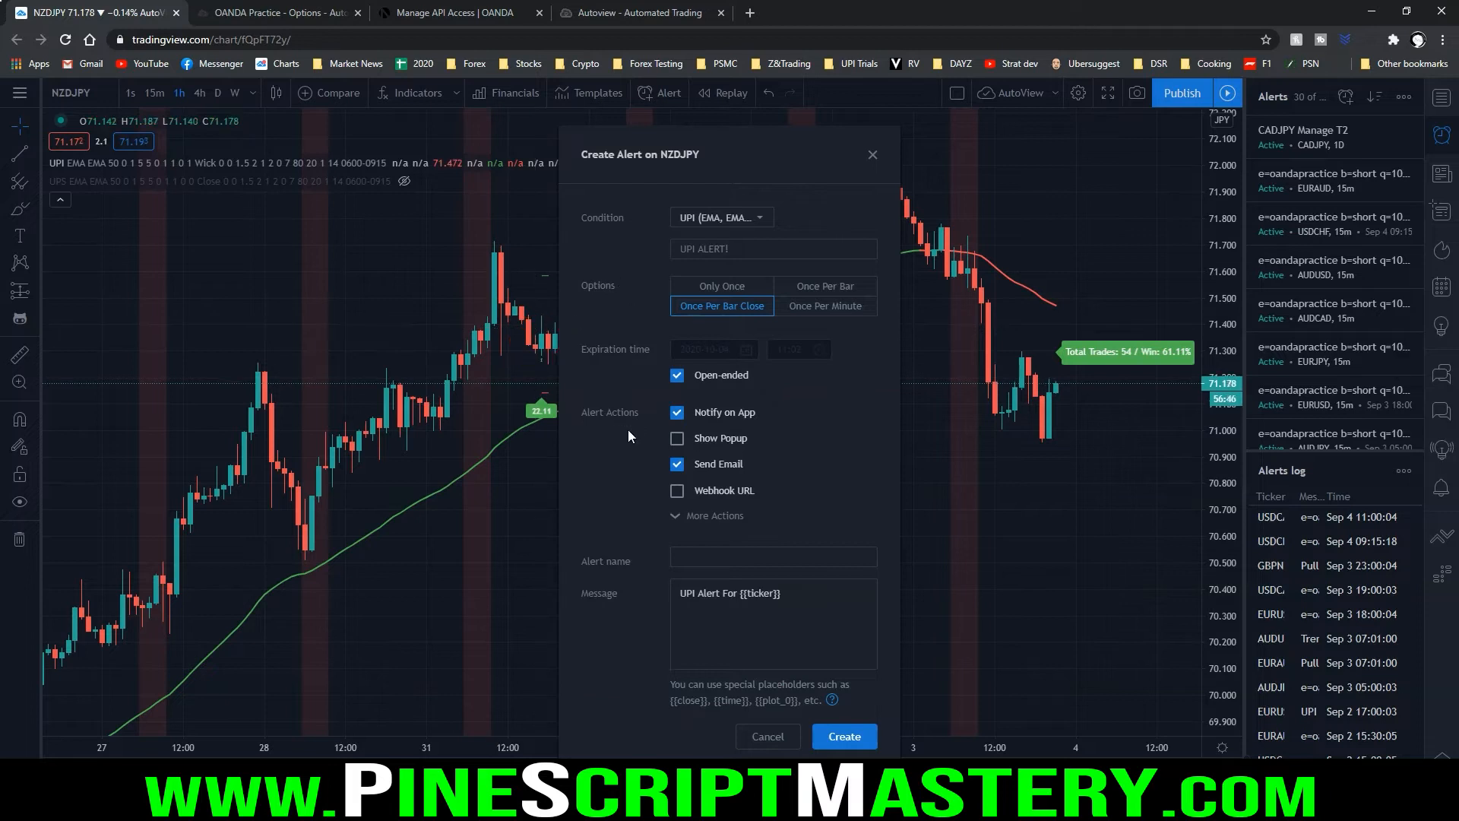
# Turn off the Notify on App and Send Email actions for the new alert
pyautogui.moveTo(573, 392)
pyautogui.mouseDown()
pyautogui.moveTo(583, 514)
pyautogui.moveTo(790, 515)
pyautogui.moveTo(807, 396)
pyautogui.moveTo(589, 394)
pyautogui.mouseUp()
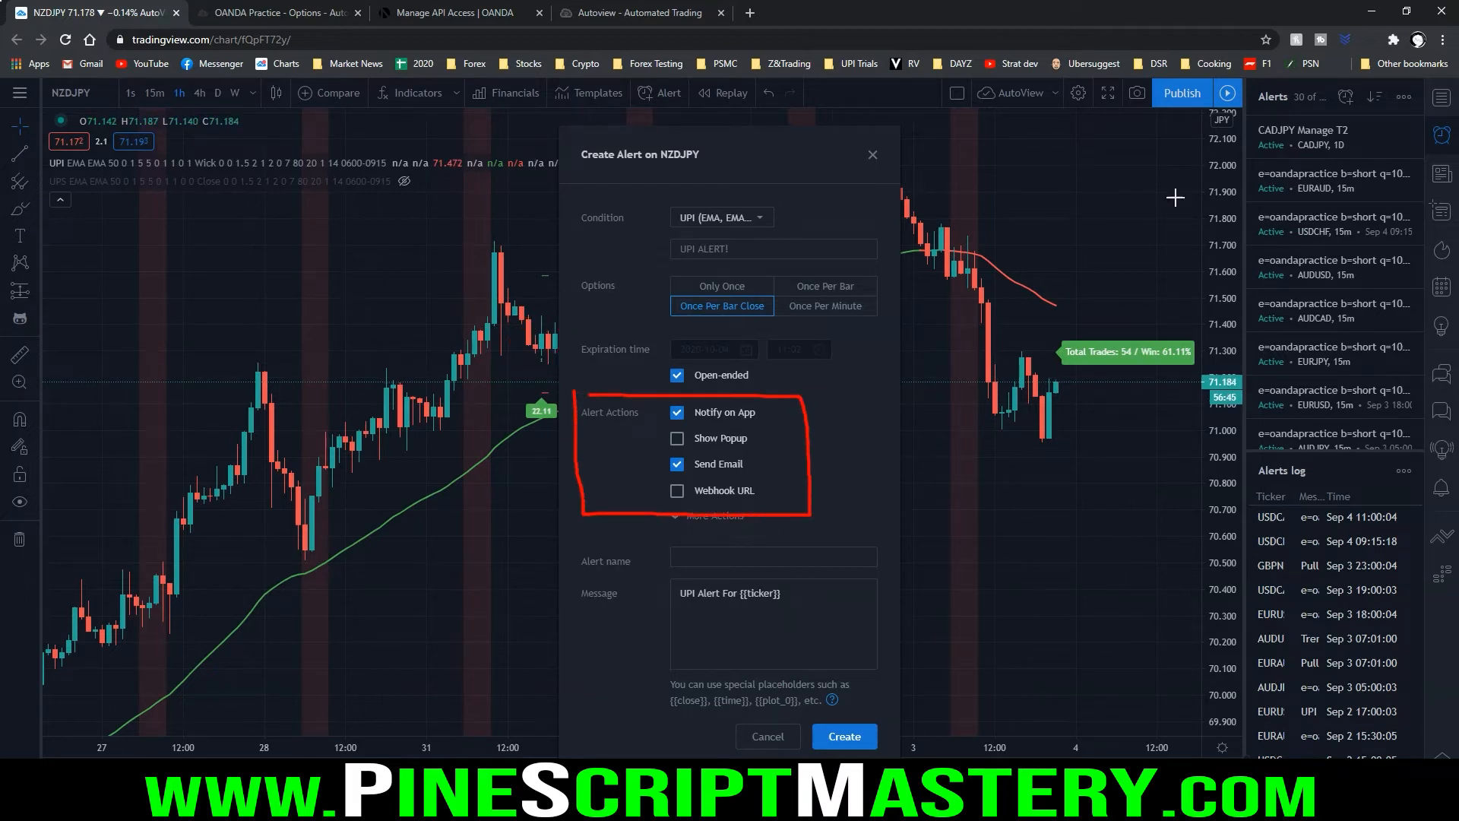
pyautogui.moveTo(1366, 31)
pyautogui.mouseDown()
pyautogui.moveTo(1357, 53)
pyautogui.moveTo(1384, 50)
pyautogui.mouseUp()
pyautogui.moveTo(1263, 116)
pyautogui.mouseDown()
pyautogui.moveTo(1258, 355)
pyautogui.moveTo(1433, 453)
pyautogui.moveTo(1422, 114)
pyautogui.moveTo(1261, 115)
pyautogui.mouseUp()
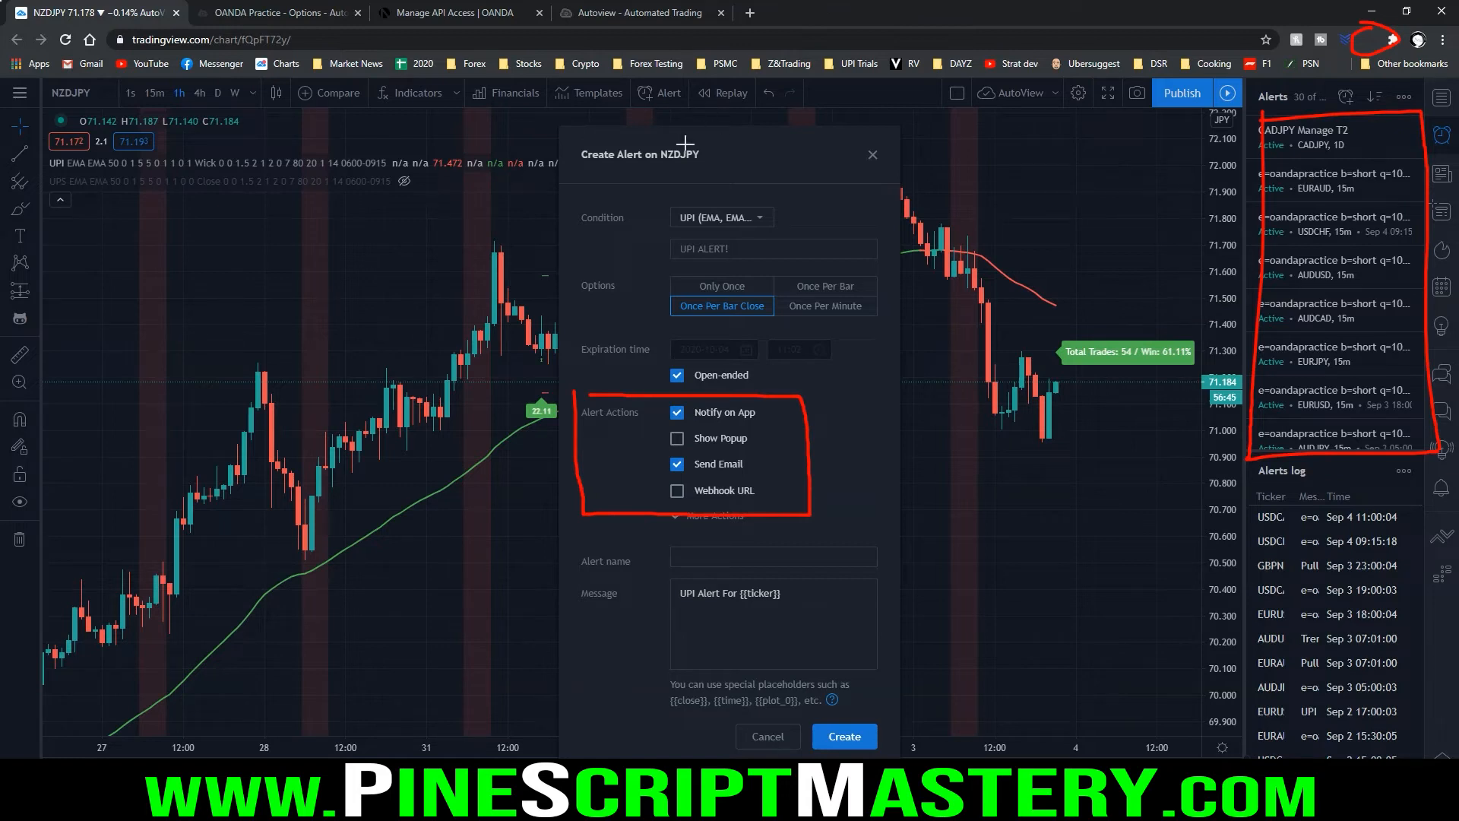
pyautogui.press('Escape')
pyautogui.click(676, 412)
pyautogui.click(791, 469)
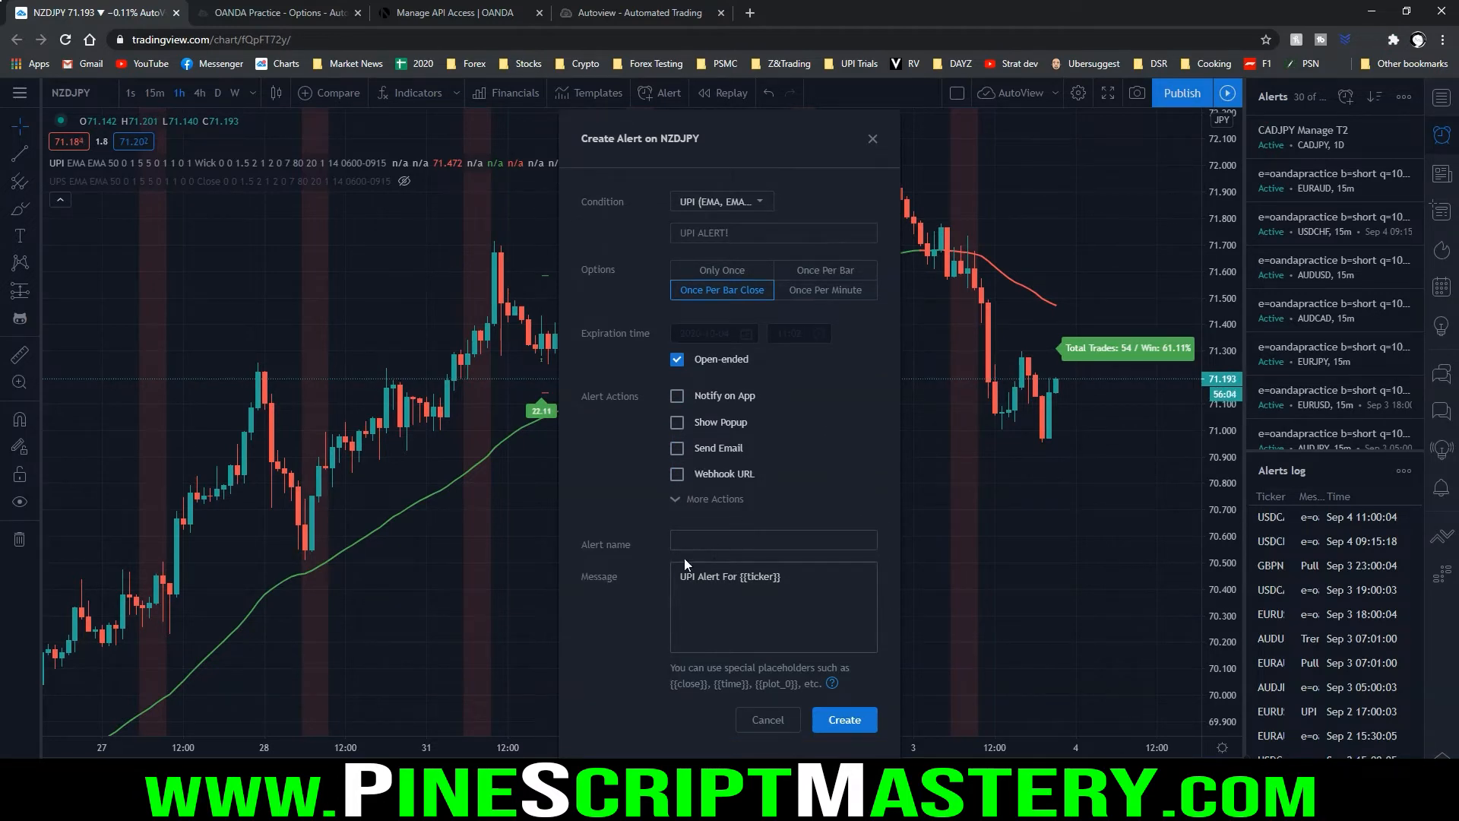
# Name the alert AutoView Long
pyautogui.moveTo(575, 524)
pyautogui.mouseDown()
pyautogui.moveTo(578, 568)
pyautogui.moveTo(693, 551)
pyautogui.moveTo(635, 524)
pyautogui.mouseUp()
pyautogui.press('Escape')
pyautogui.click(698, 536)
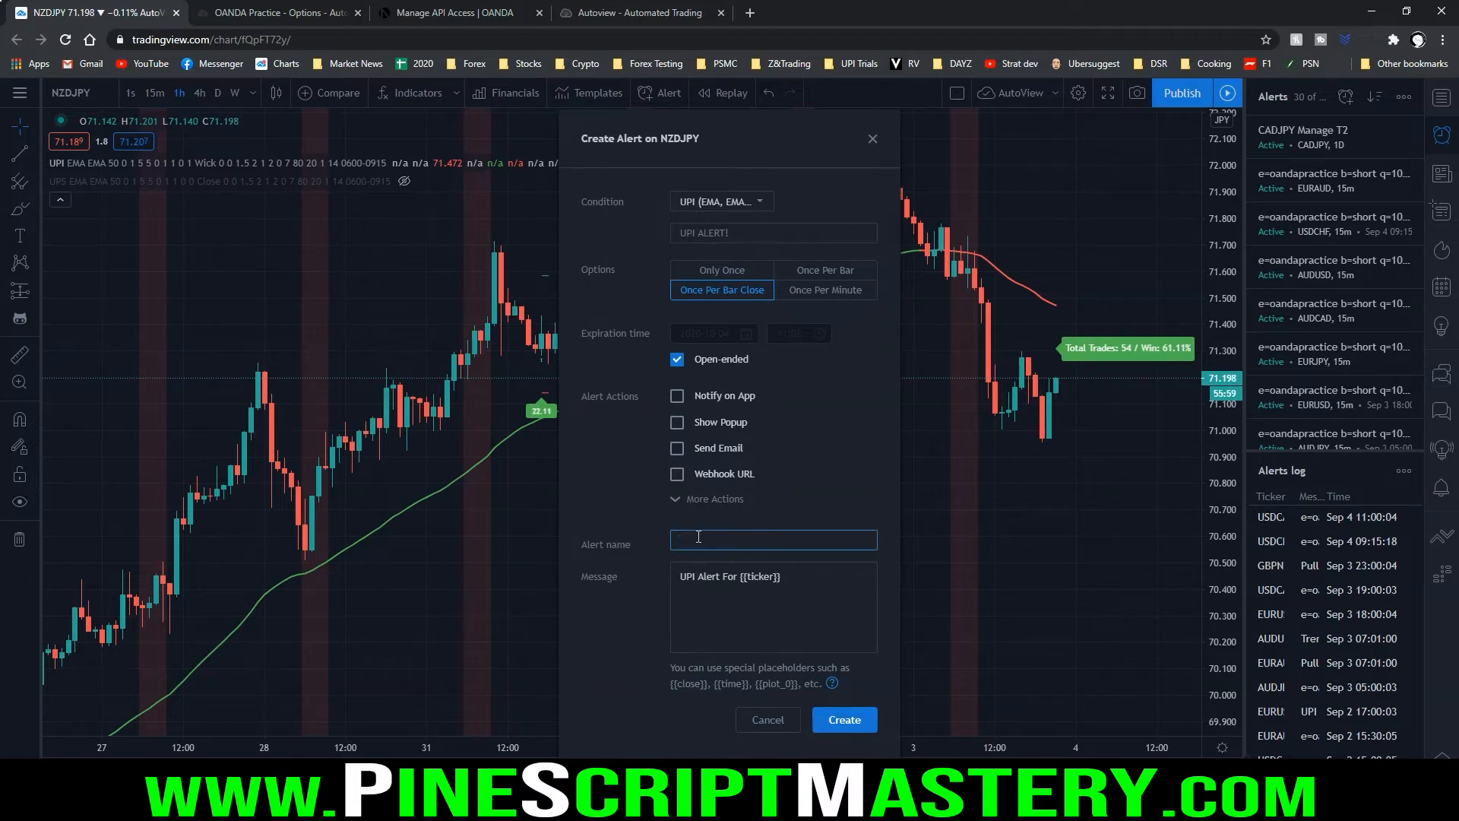
pyautogui.write('AutoView Long')
pyautogui.moveTo(569, 585); pyautogui.dragTo(815, 594)
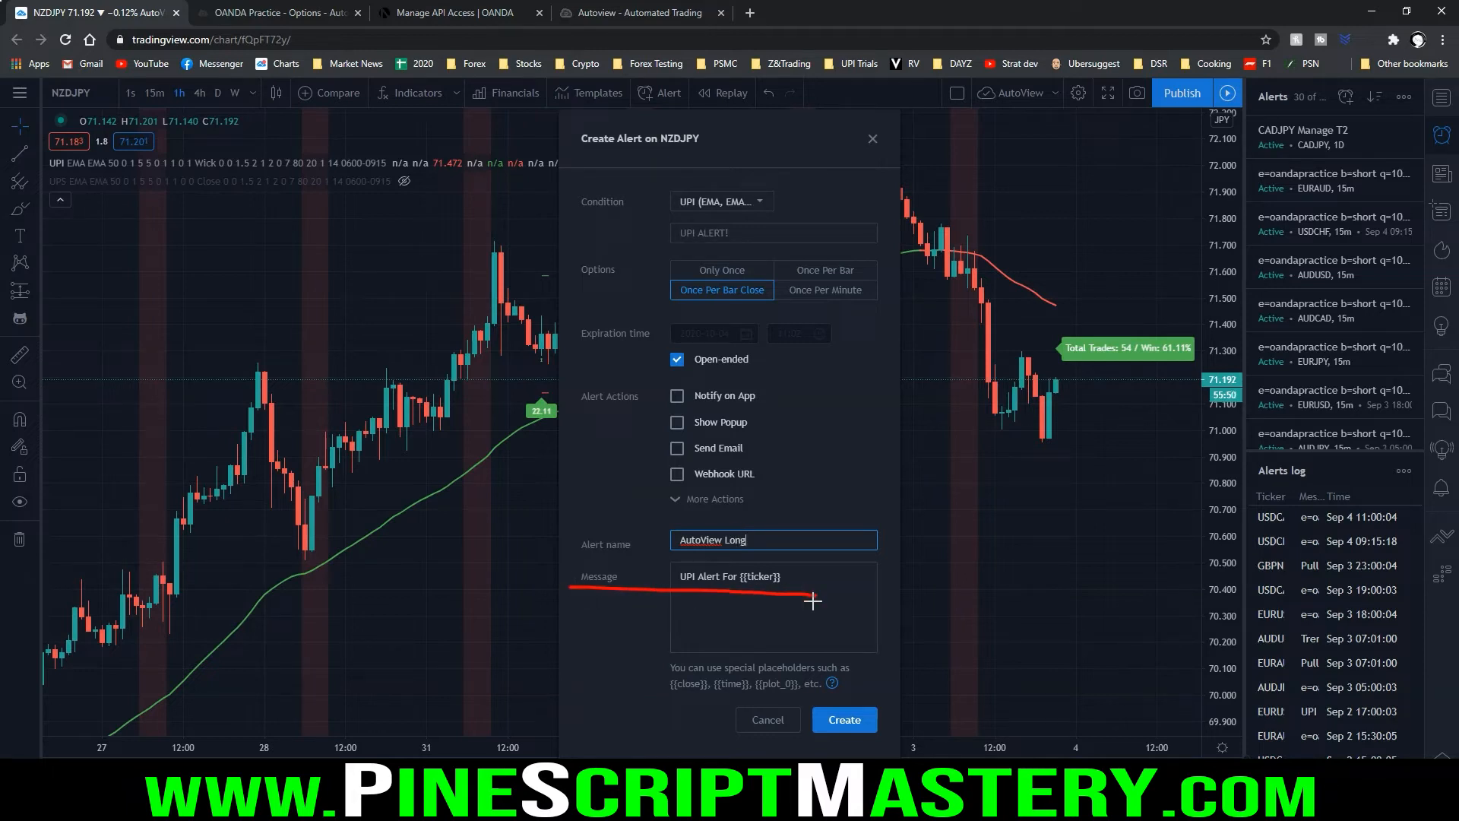
pyautogui.press('Escape')
# Switch to upi alerts.txt in Notepad and look over the prepared short and long Autoview commands
pyautogui.hotkey('alt', 'Tab')
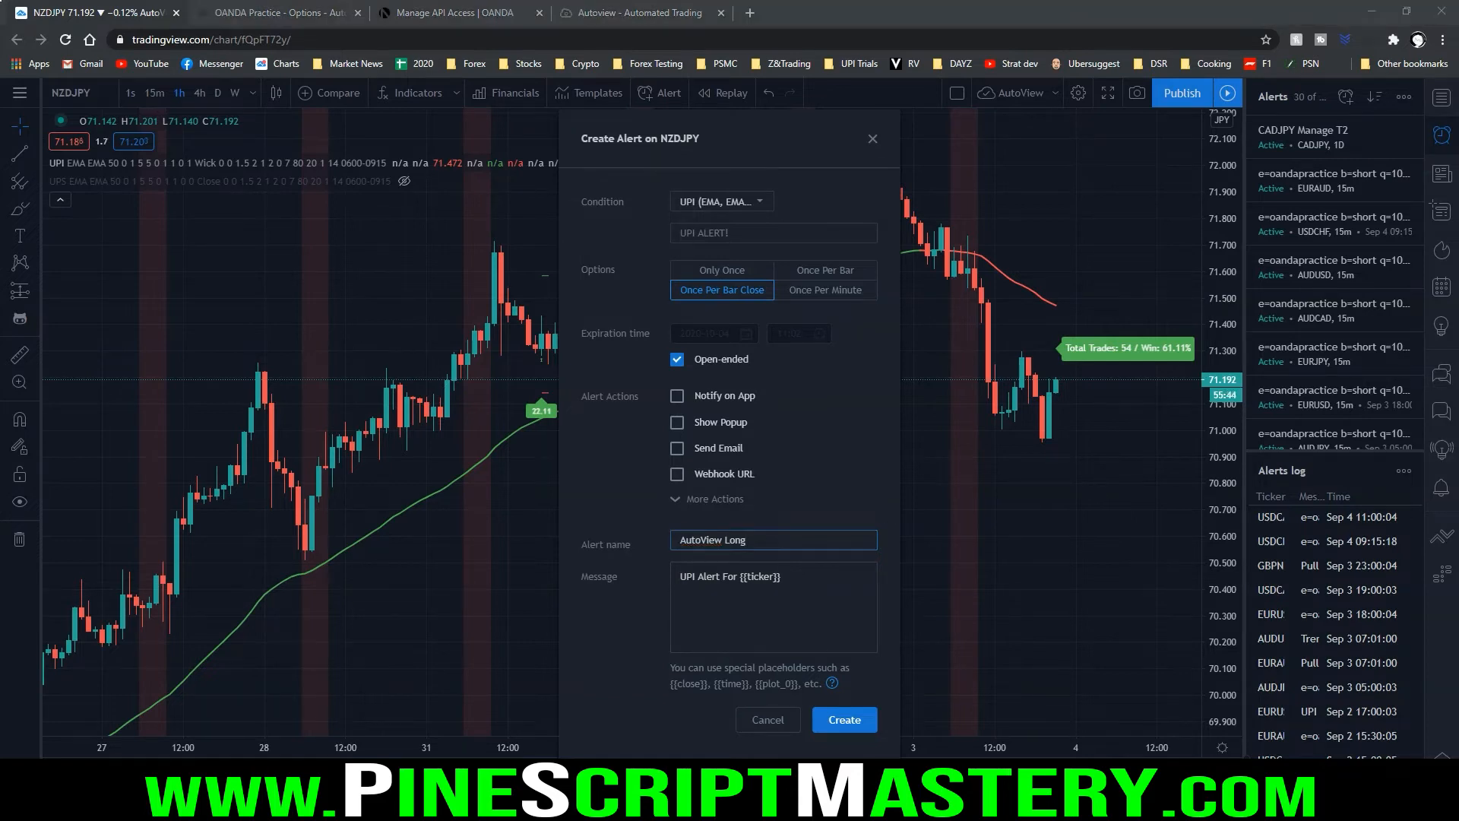
pyautogui.press('End')
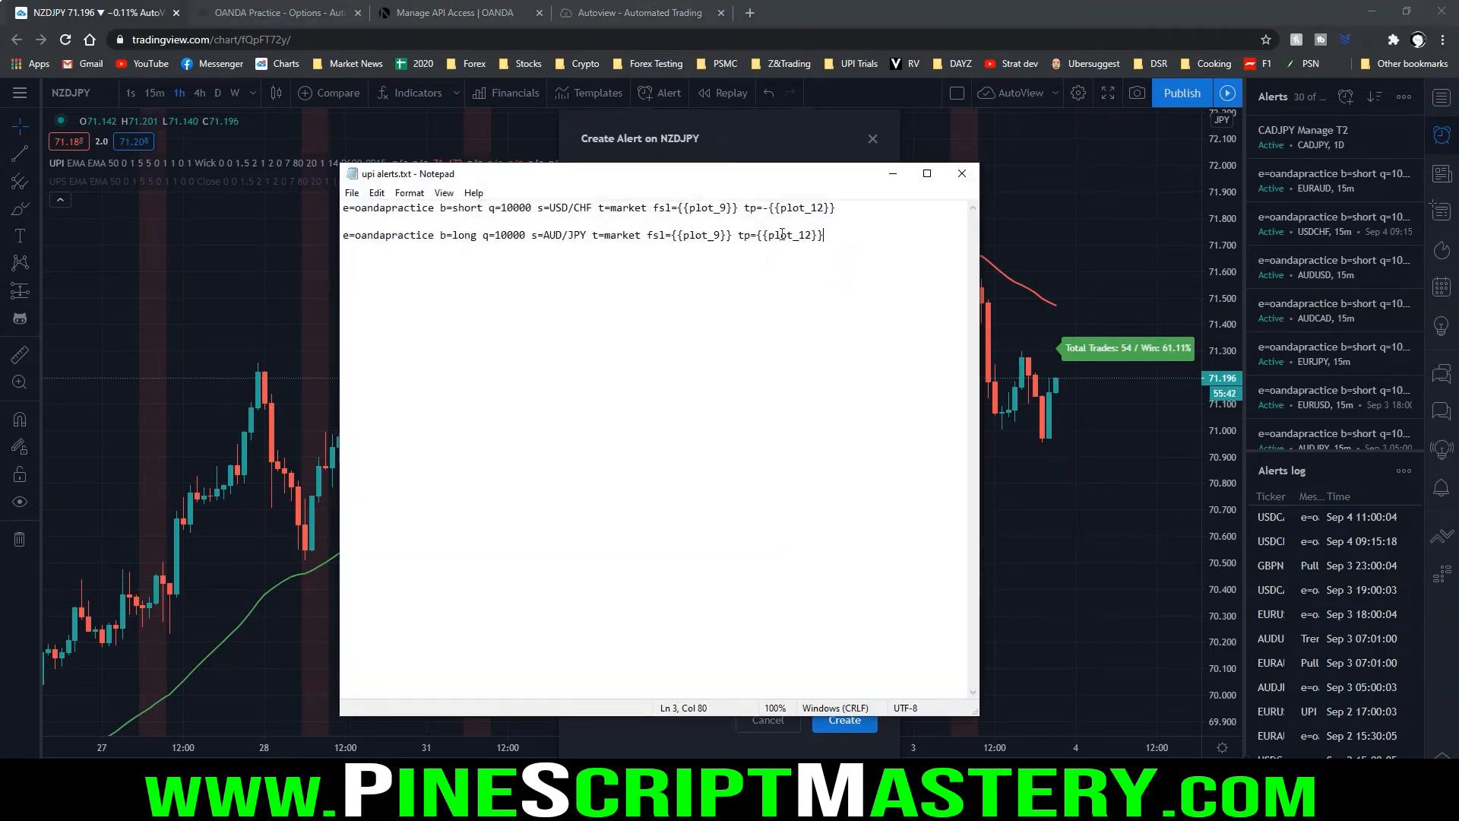
pyautogui.moveTo(835, 209); pyautogui.dragTo(331, 194)
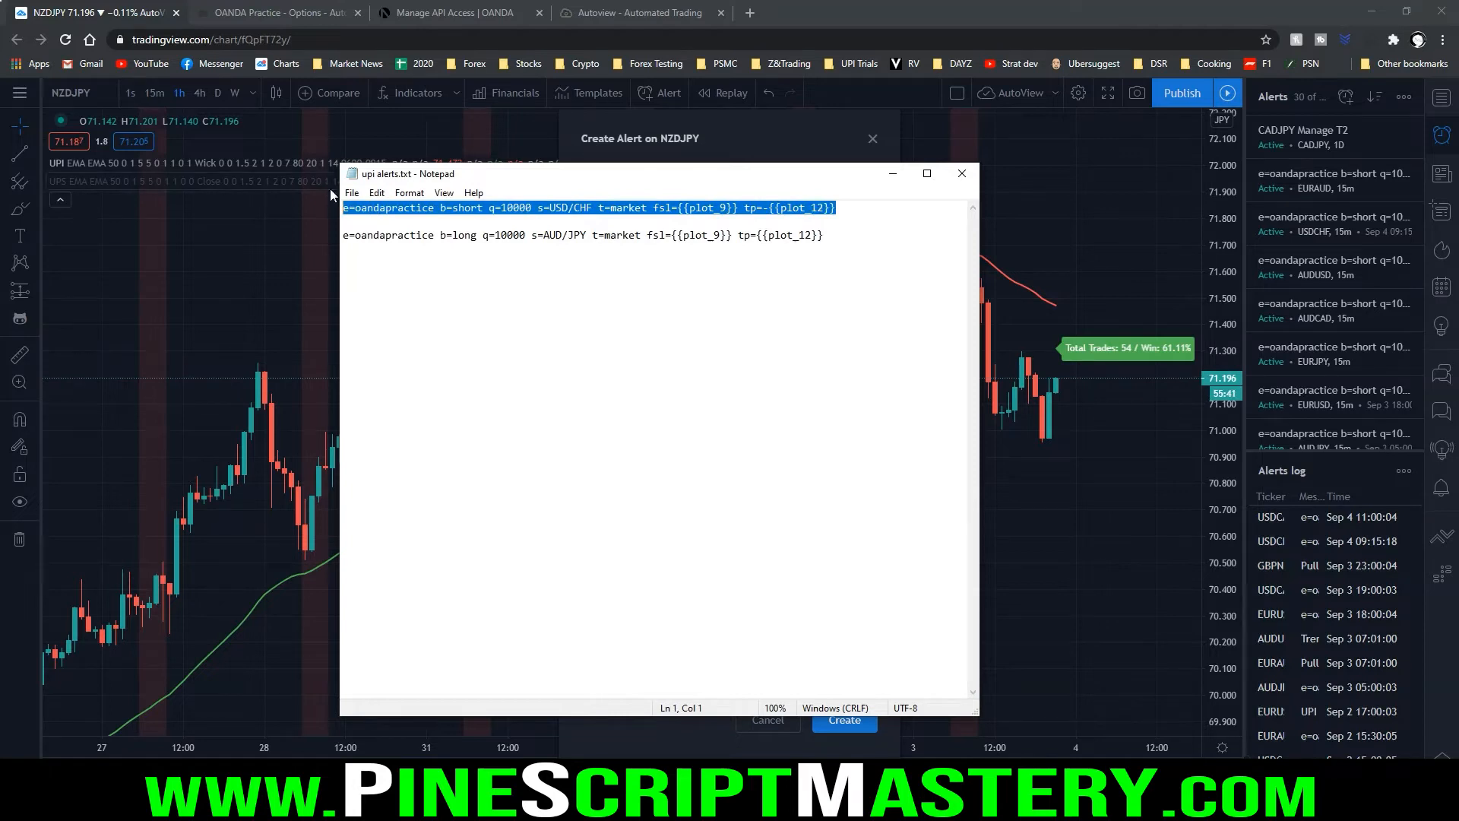
pyautogui.click(506, 236)
pyautogui.press('End')
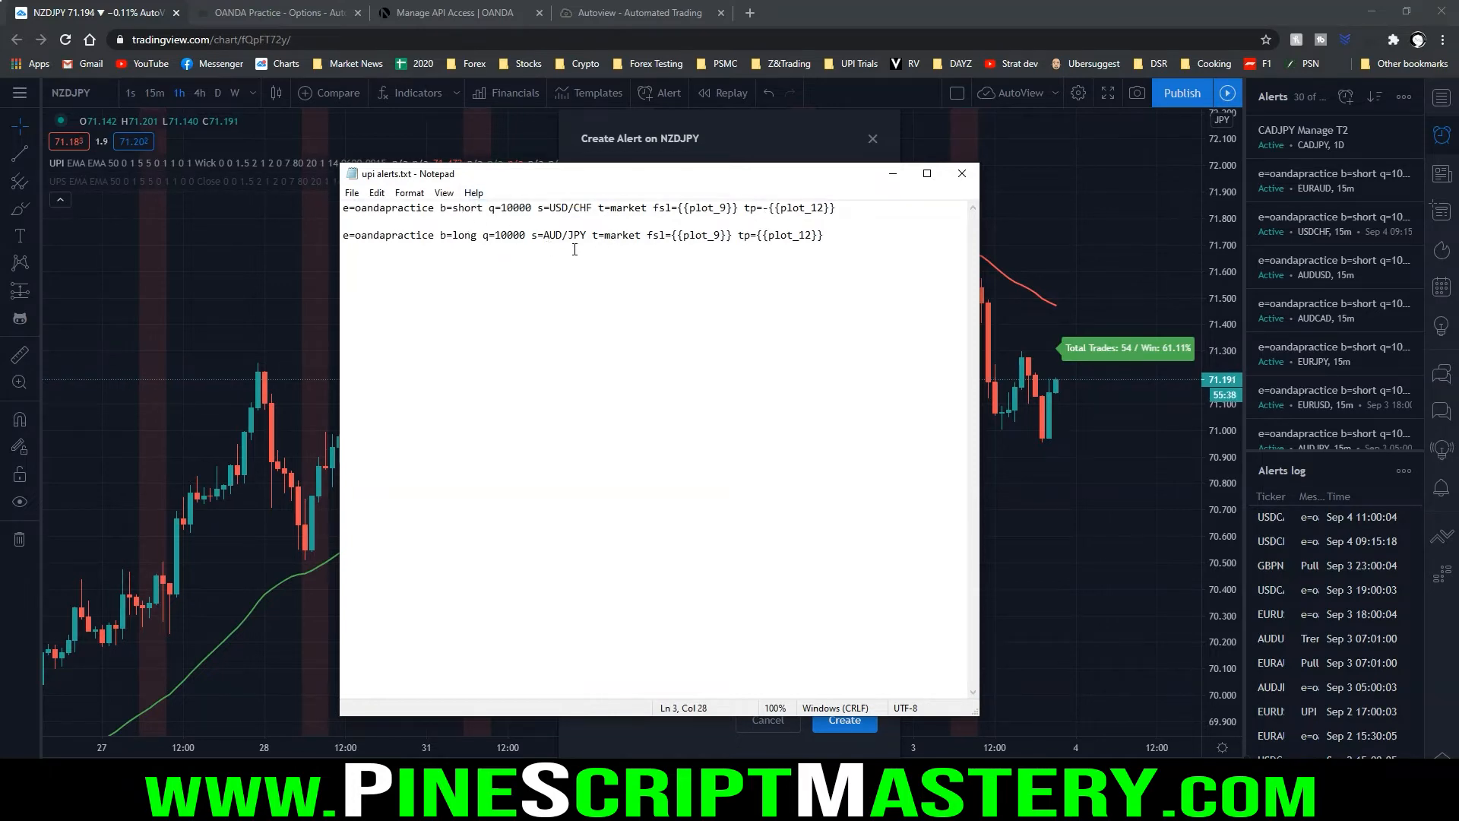
# Examine the exchange, side, quantity, symbol and order-type parameters (e, b, q, s, t) in both Autoview commands
pyautogui.moveTo(341, 215); pyautogui.dragTo(439, 218)
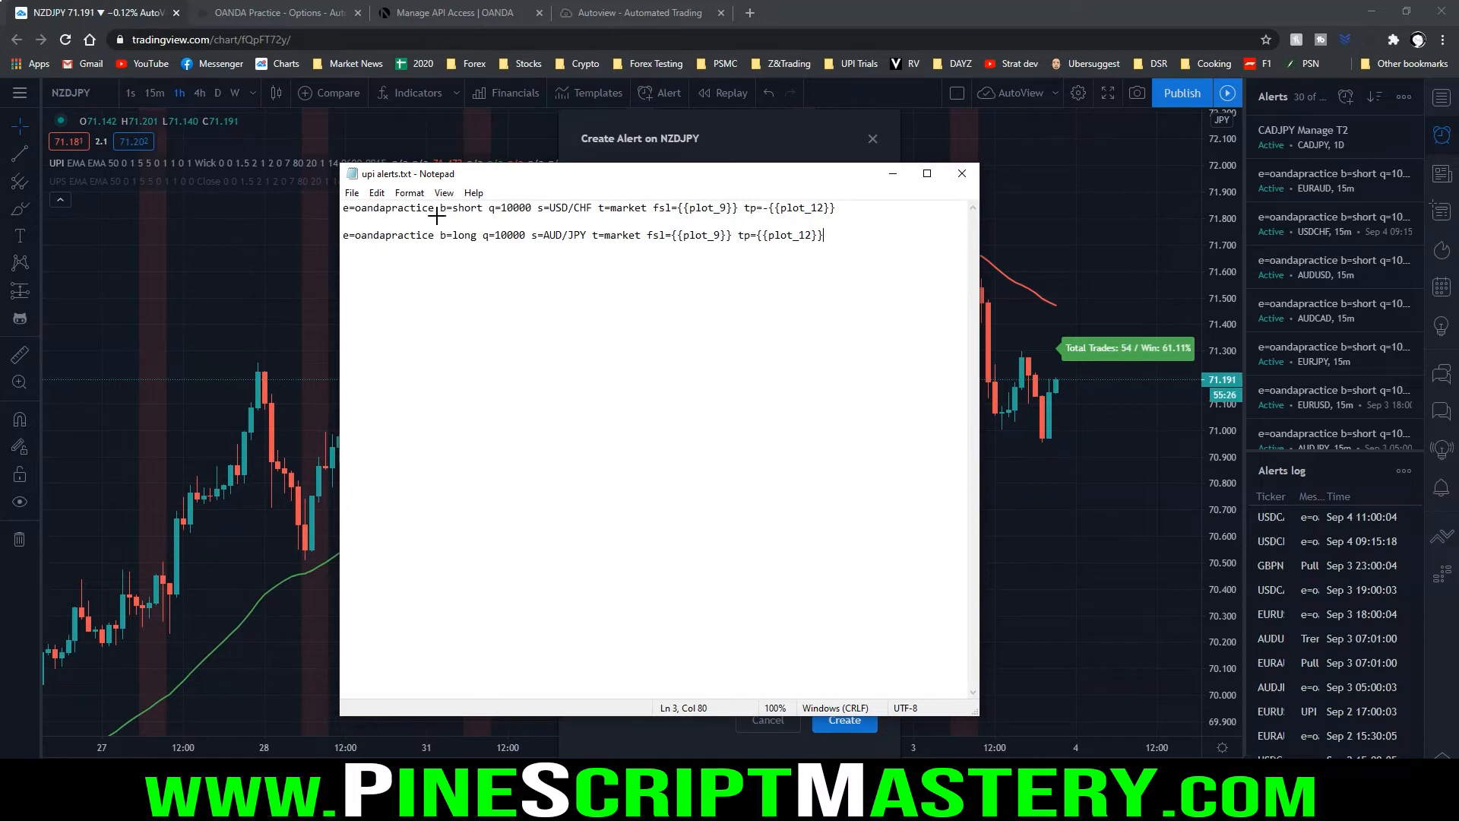
pyautogui.moveTo(436, 217)
pyautogui.mouseDown()
pyautogui.moveTo(487, 216)
pyautogui.moveTo(477, 244)
pyautogui.mouseUp()
pyautogui.moveTo(481, 218); pyautogui.dragTo(527, 220)
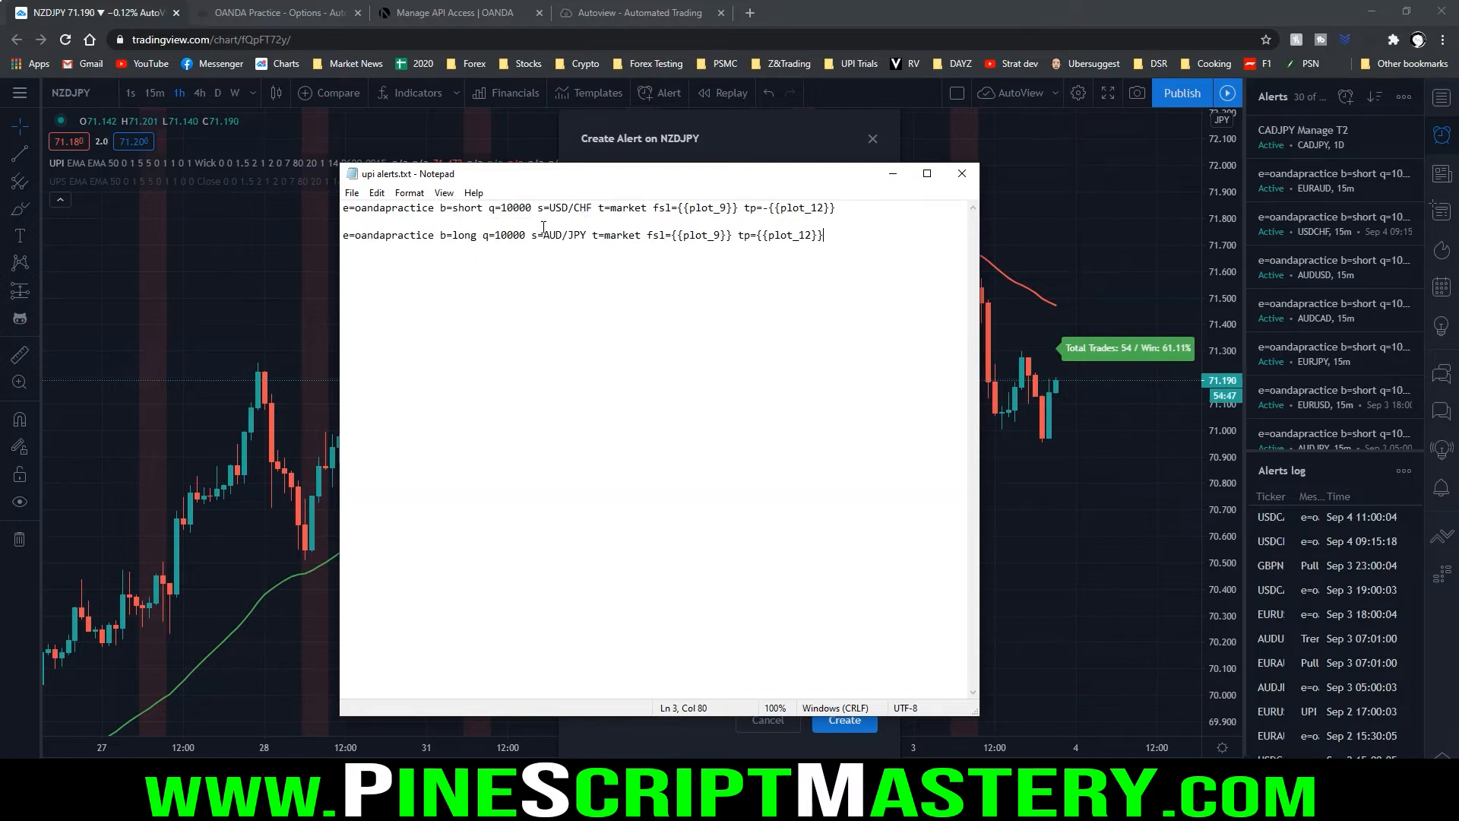
pyautogui.press('alt')
pyautogui.moveTo(535, 219); pyautogui.dragTo(613, 217)
pyautogui.moveTo(529, 250); pyautogui.dragTo(584, 253)
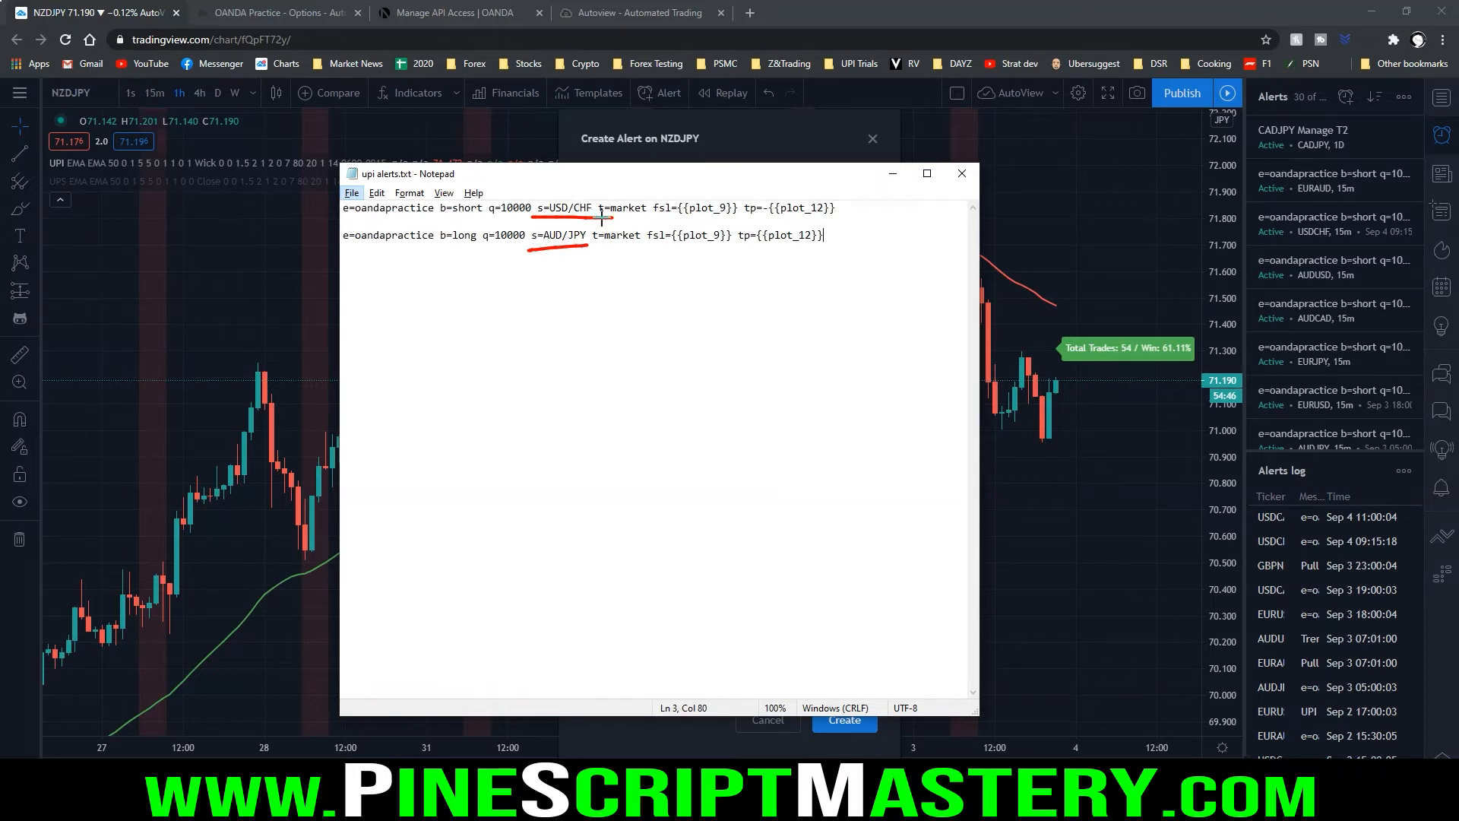
pyautogui.press('Escape')
pyautogui.moveTo(592, 244); pyautogui.dragTo(643, 245)
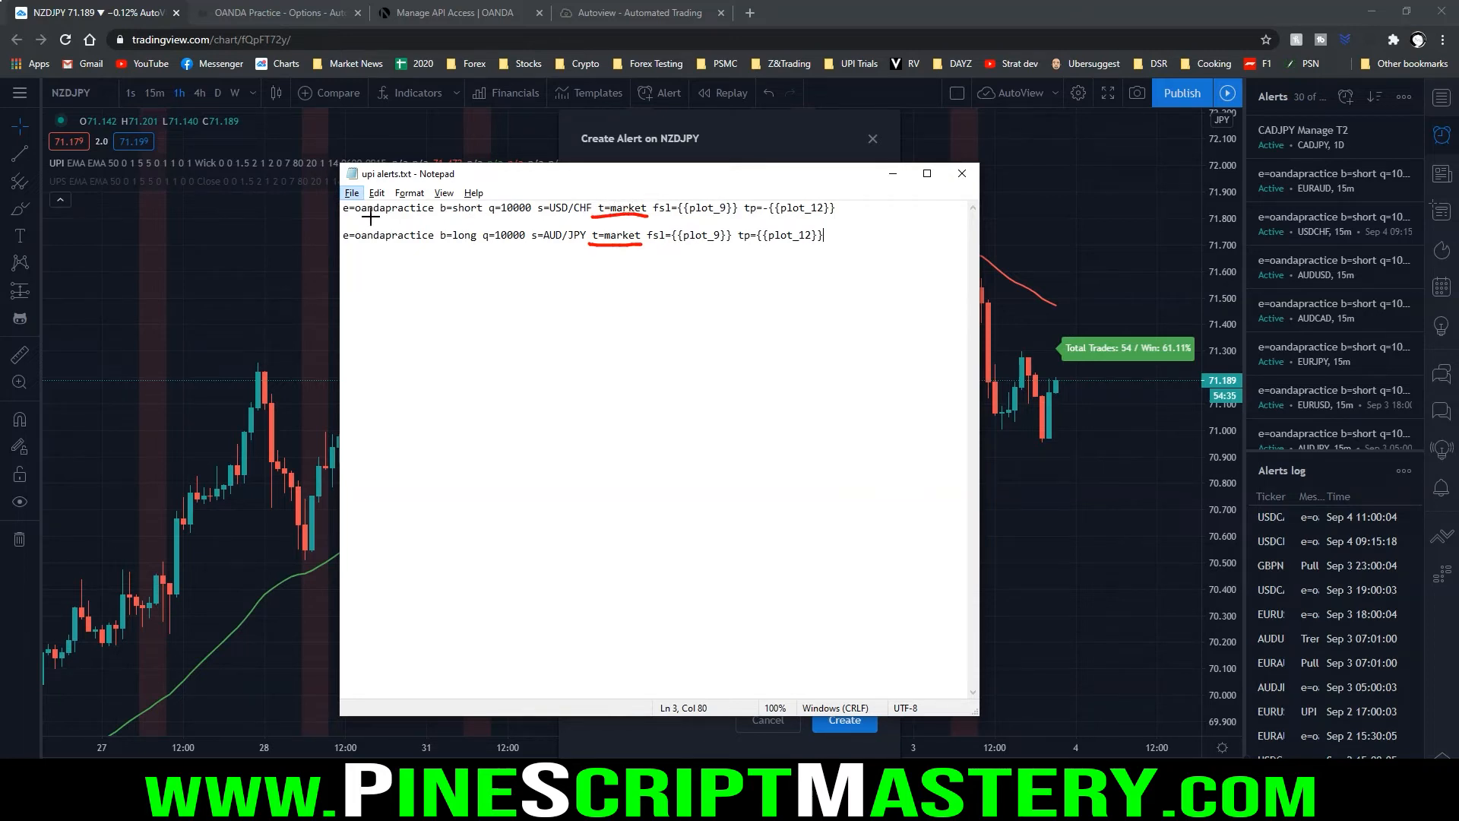
pyautogui.press('Escape')
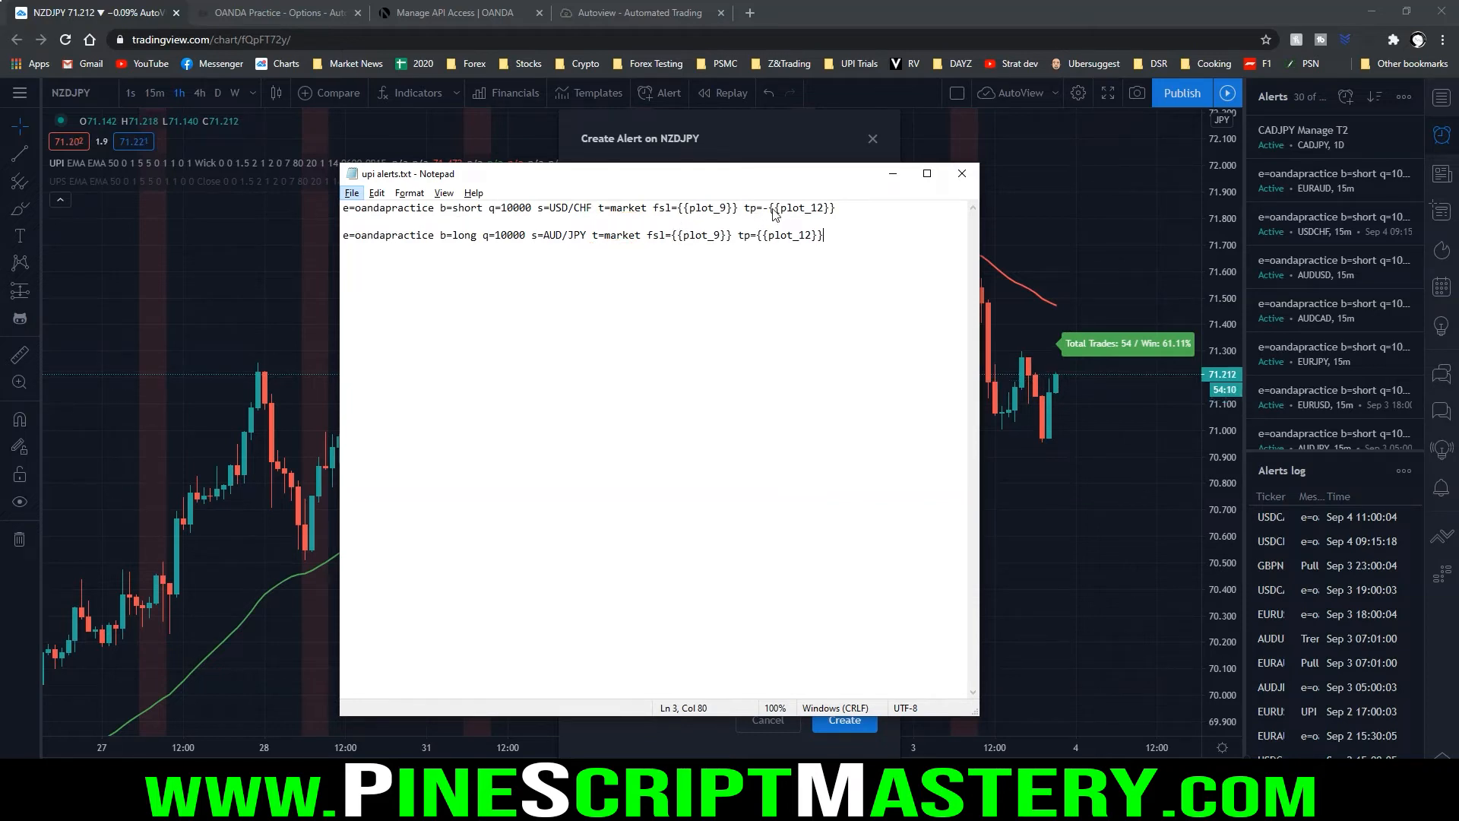
# Examine the fsl={{plot_9}} stop-loss parameter in the short command
pyautogui.hotkey('ctrl', '2')
pyautogui.moveTo(648, 218); pyautogui.dragTo(748, 216)
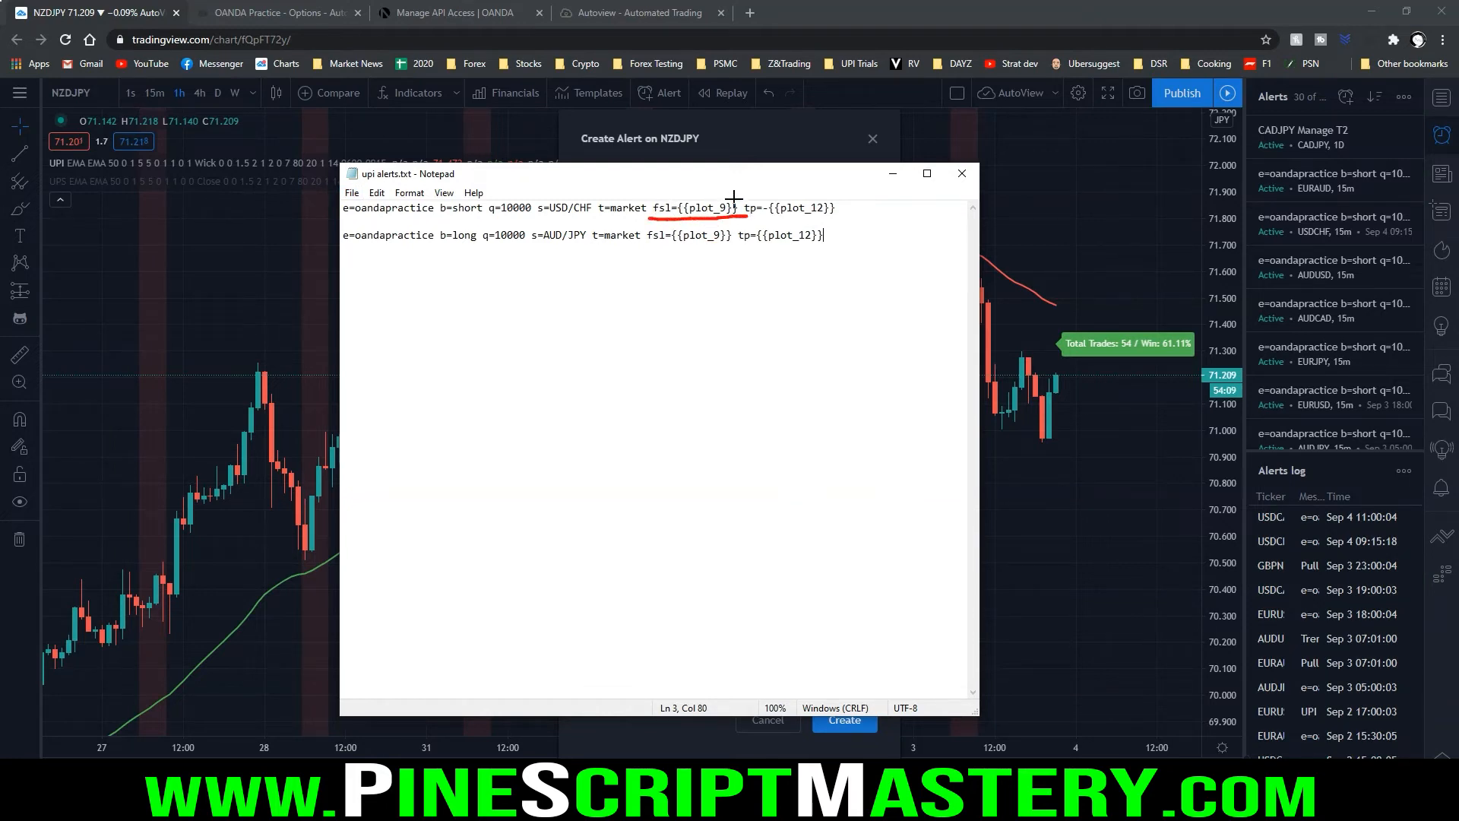
pyautogui.moveTo(735, 197)
pyautogui.mouseDown()
pyautogui.moveTo(687, 196)
pyautogui.moveTo(722, 222)
pyautogui.moveTo(741, 216)
pyautogui.moveTo(680, 224)
pyautogui.moveTo(736, 244)
pyautogui.moveTo(725, 228)
pyautogui.mouseUp()
pyautogui.press('Escape')
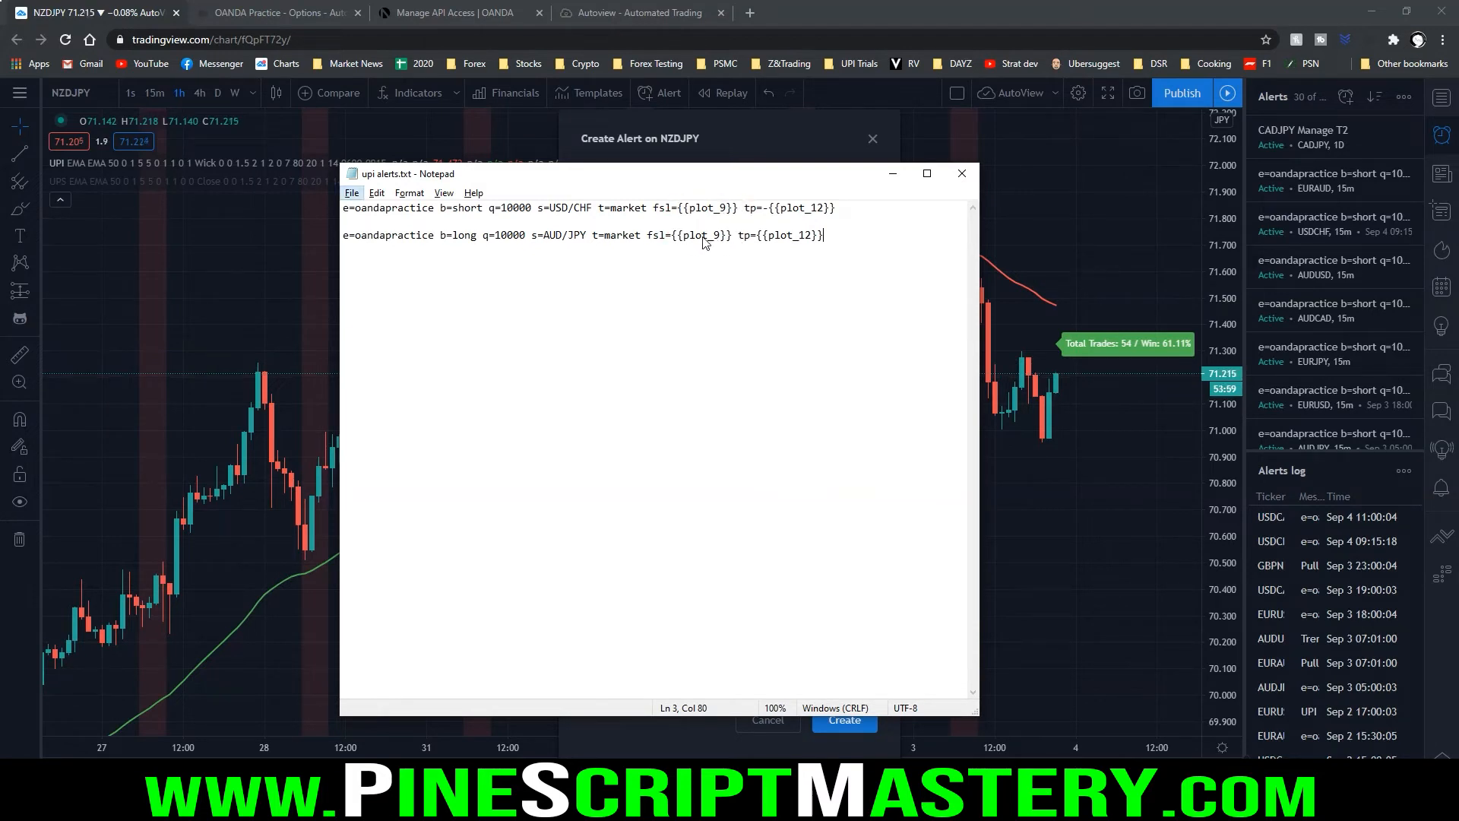
# Return to the TradingView alert, read the help article on variable placeholders such as {{plot_0}}, and cancel the alert
pyautogui.click(759, 144)
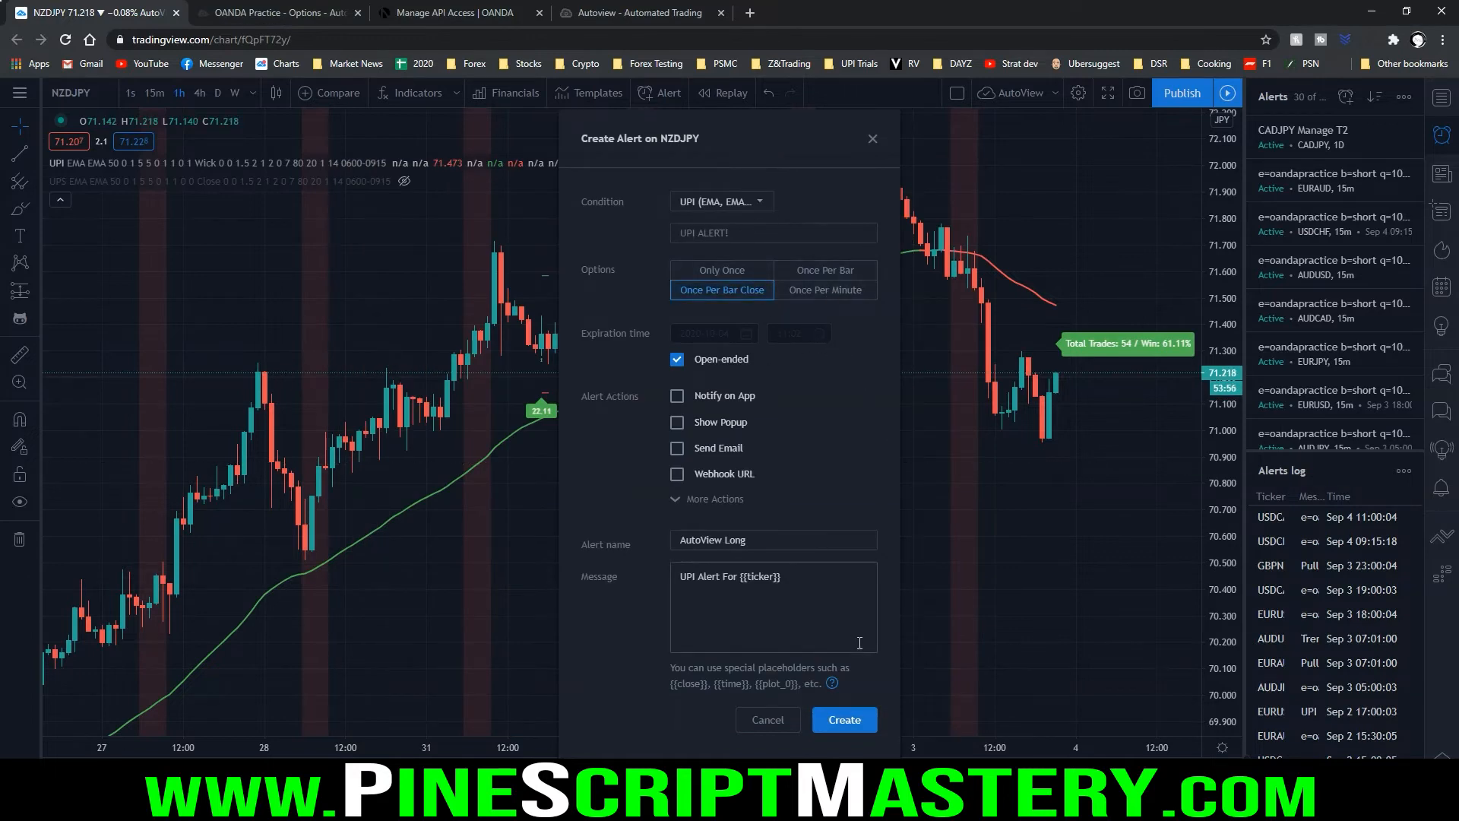
pyautogui.moveTo(662, 698); pyautogui.dragTo(864, 695)
pyautogui.moveTo(663, 658)
pyautogui.mouseDown()
pyautogui.moveTo(658, 675)
pyautogui.moveTo(872, 661)
pyautogui.moveTo(860, 696)
pyautogui.mouseUp()
pyautogui.press('Escape')
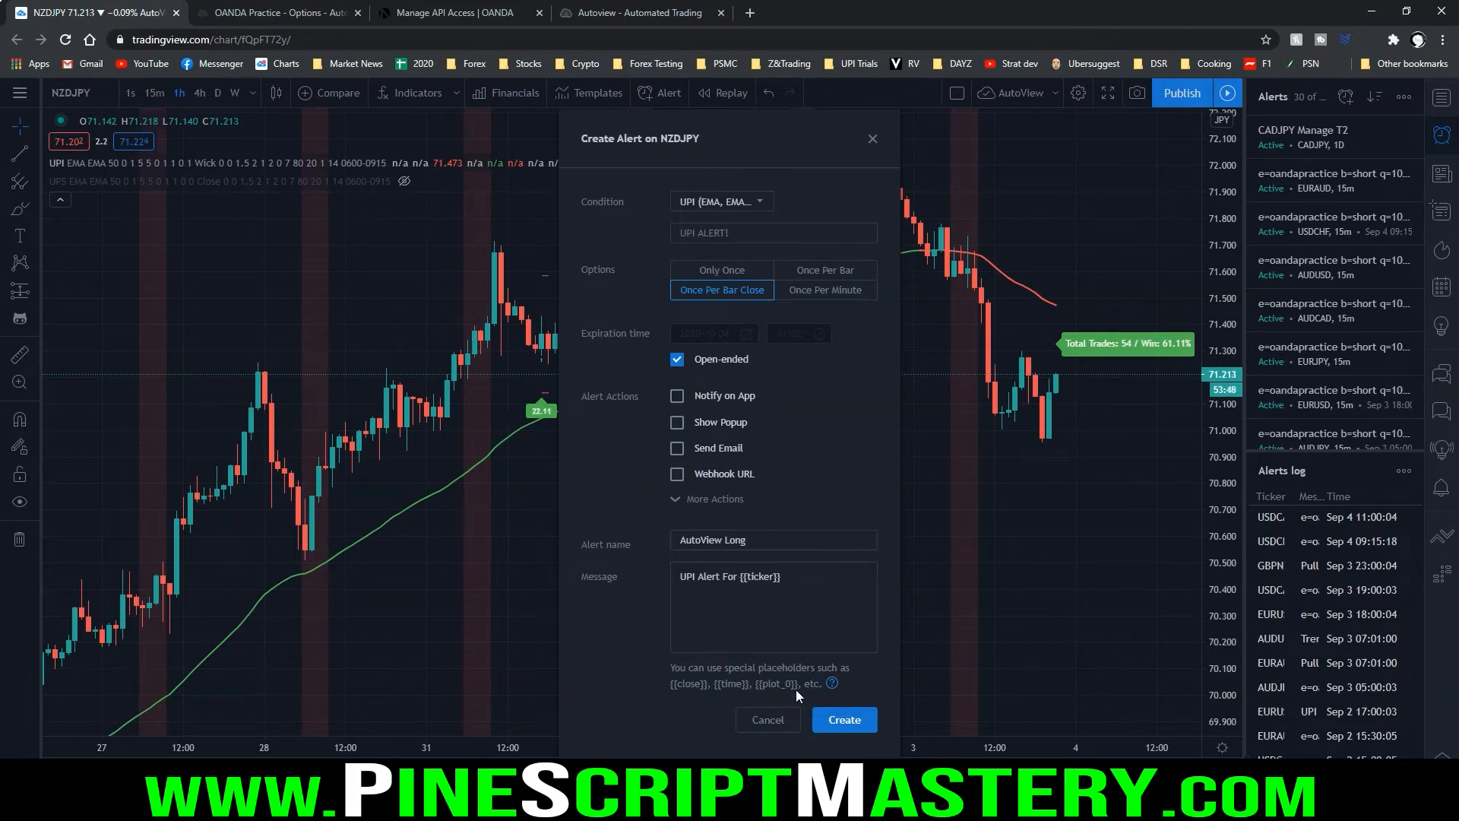
pyautogui.click(831, 683)
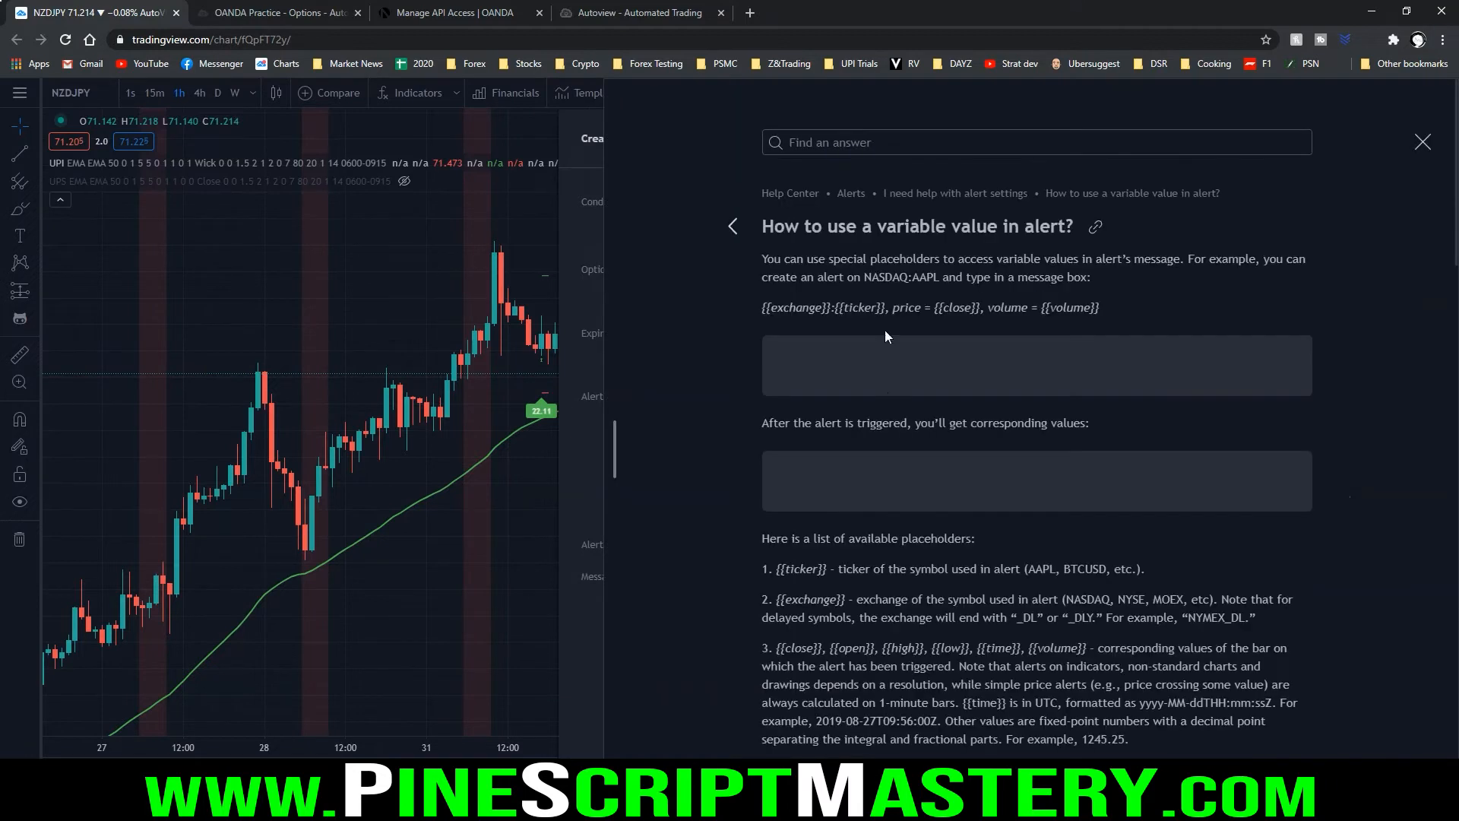
pyautogui.scroll(-15, 972, 293)
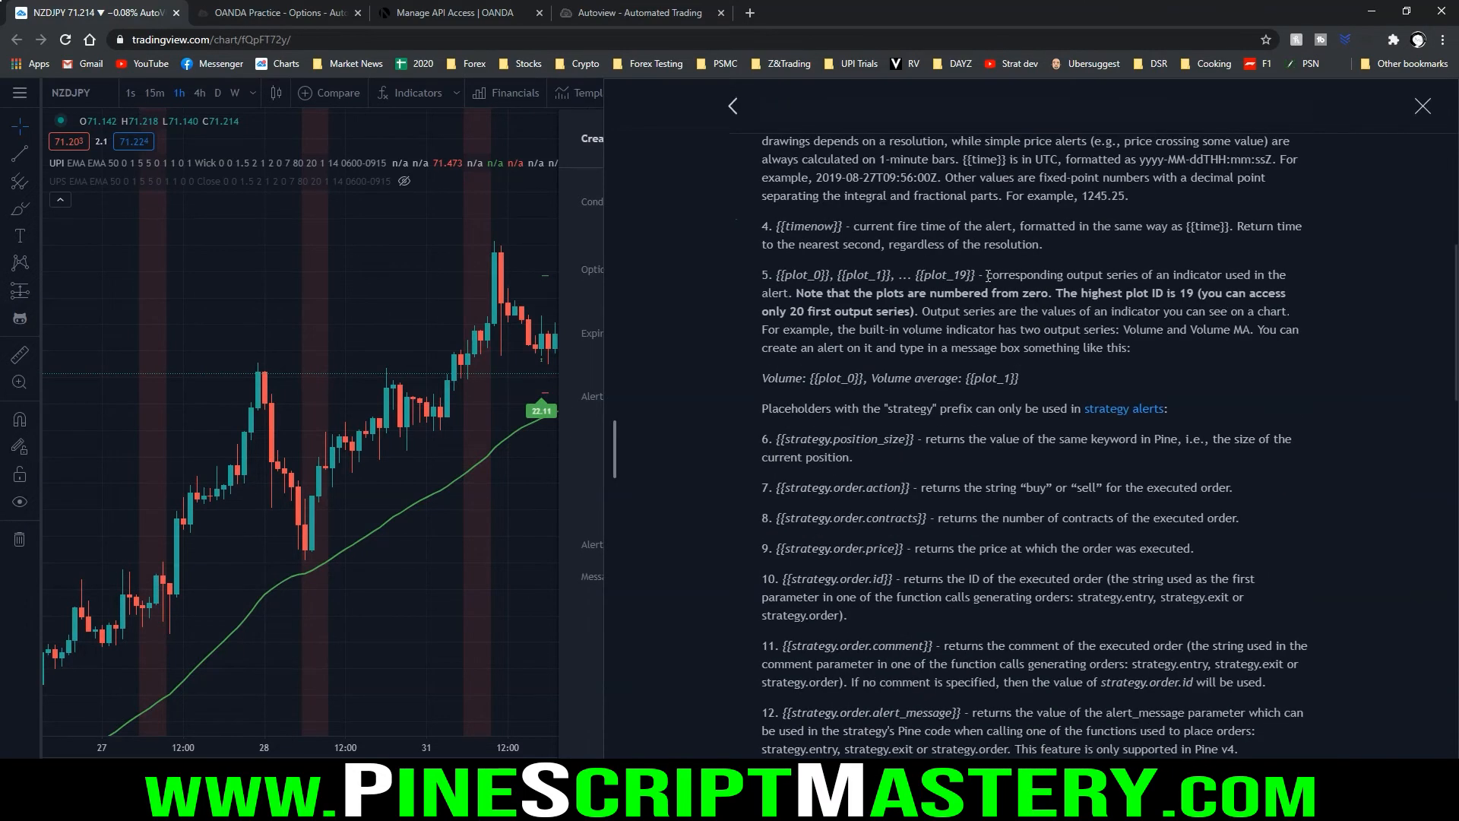
pyautogui.scroll(-12, 973, 285)
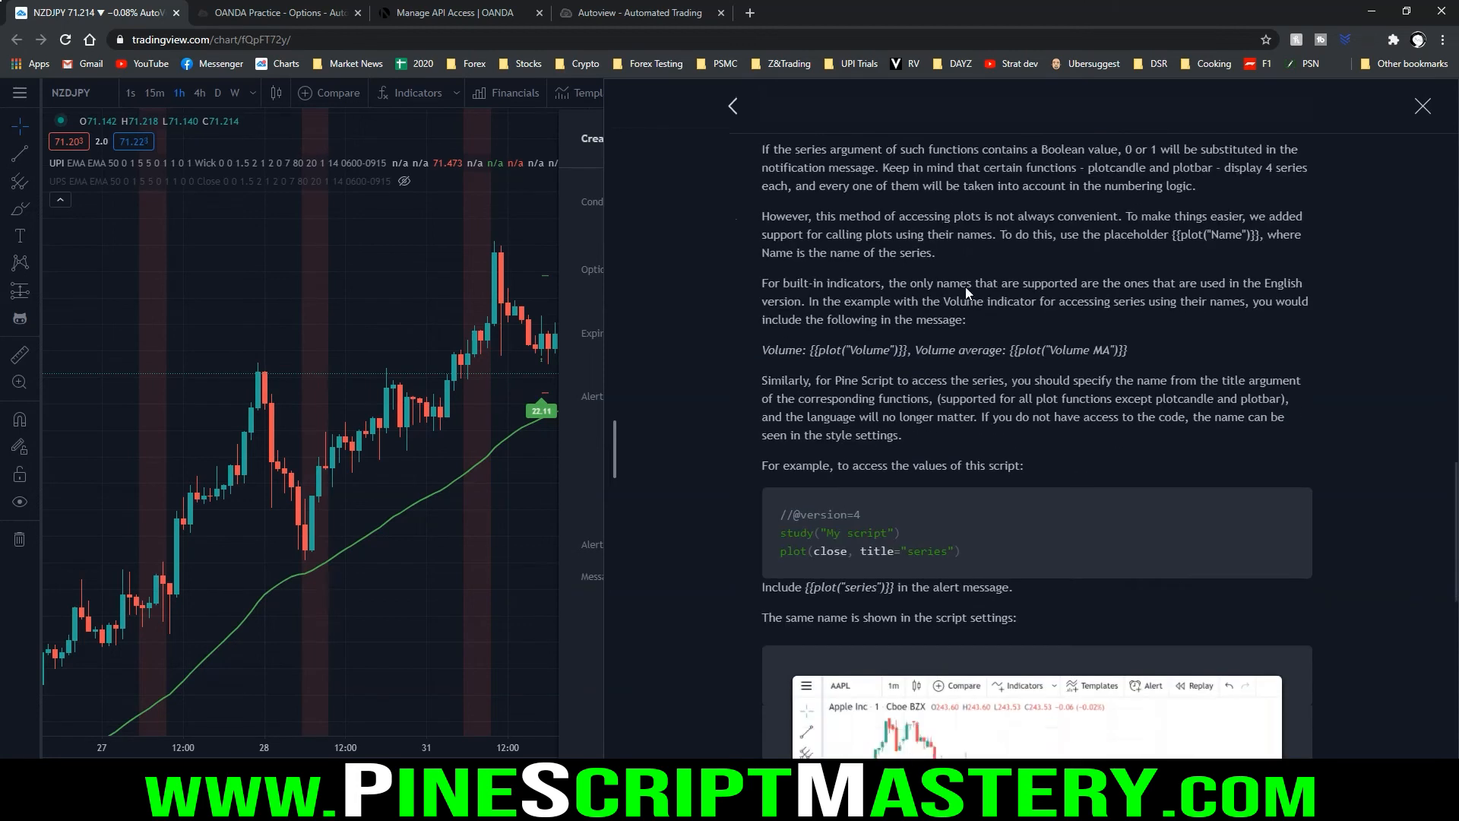
pyautogui.click(1422, 106)
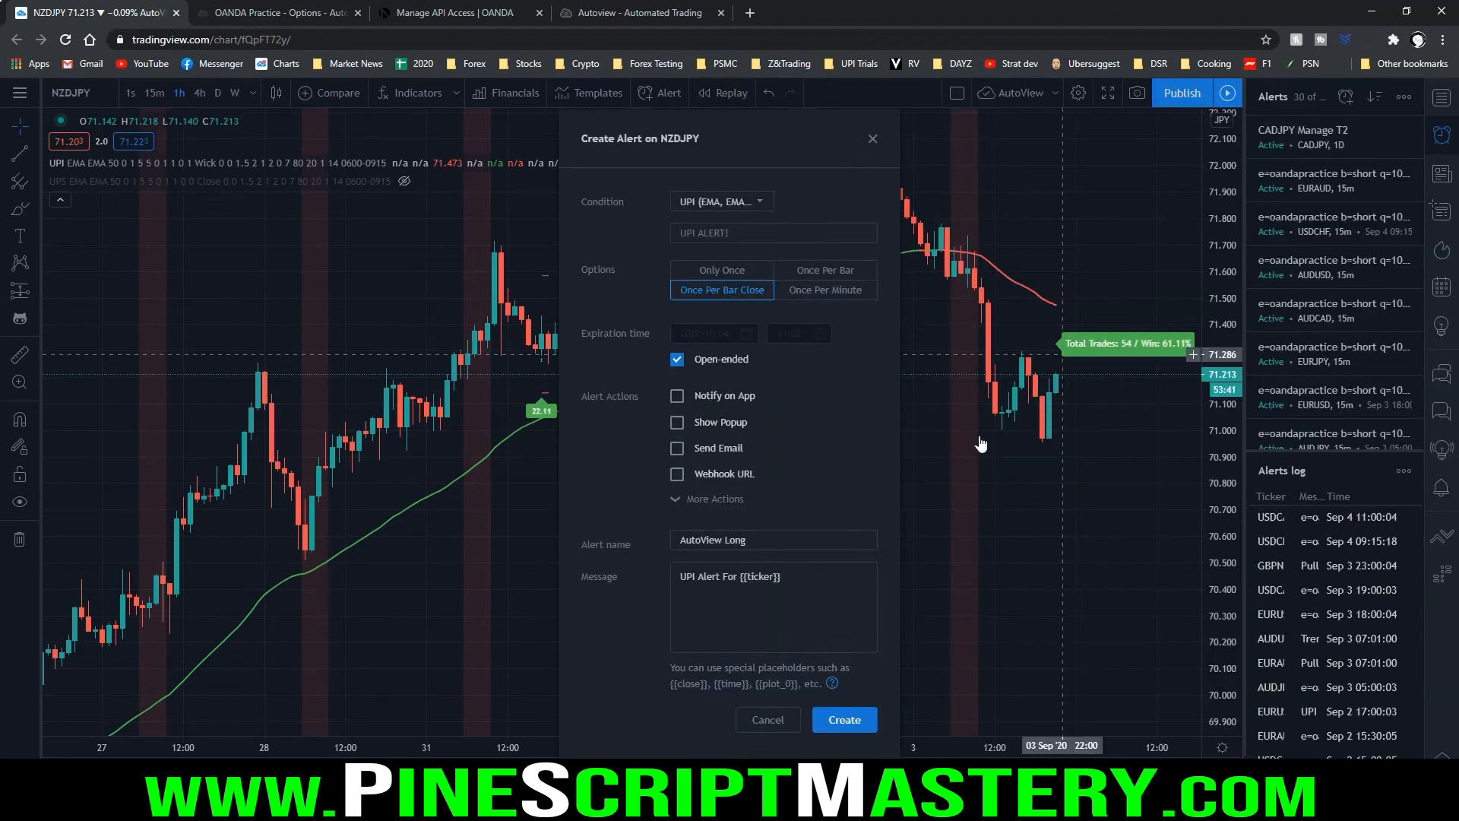
pyautogui.click(767, 719)
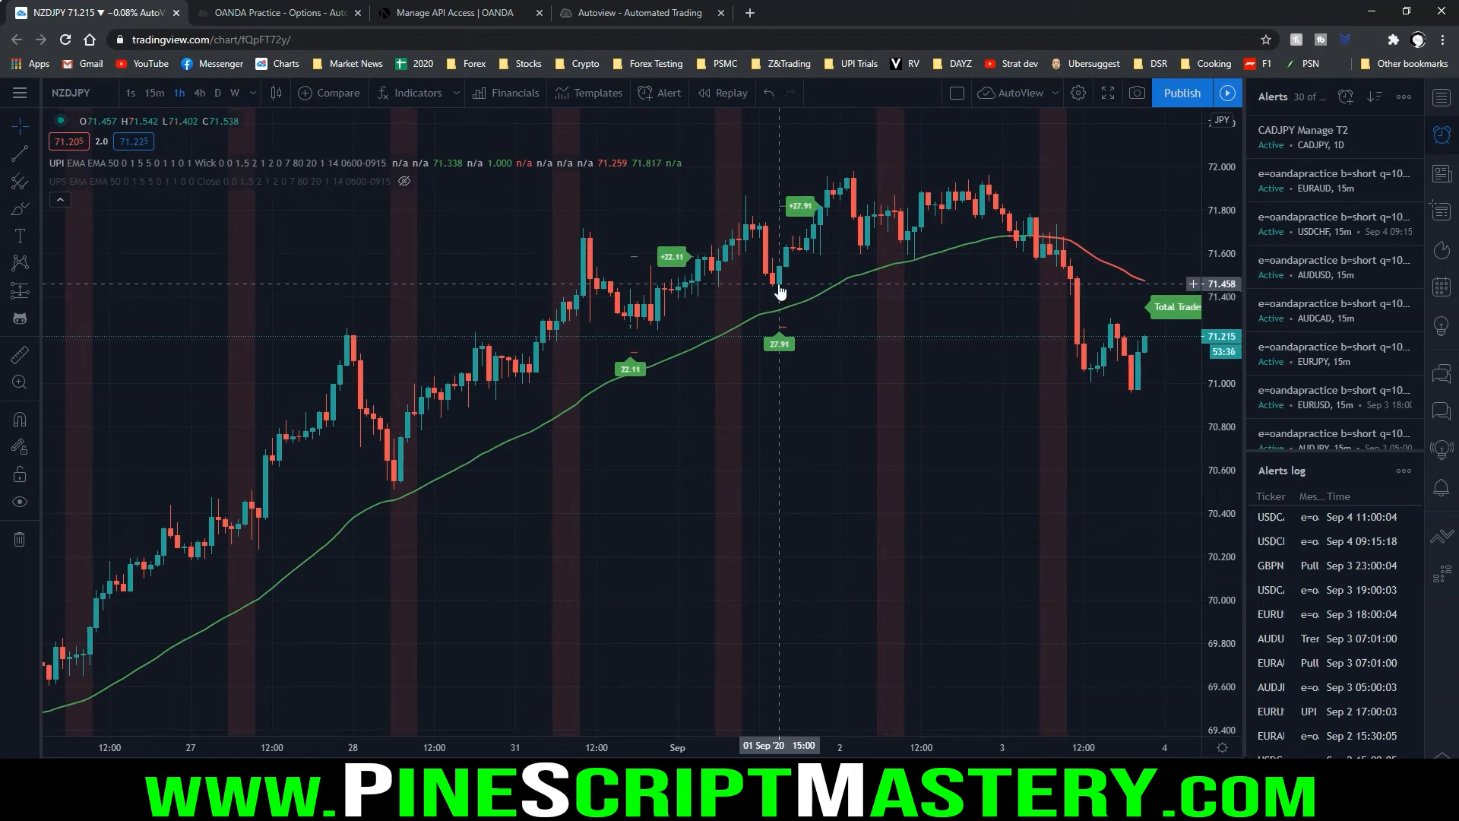
# Examine the 1 Sep 15:00 long signal's stop and target levels, and count through UPI's output values to locate plot 9
pyautogui.moveTo(661, 154)
pyautogui.mouseDown()
pyautogui.moveTo(587, 149)
pyautogui.moveTo(593, 180)
pyautogui.moveTo(666, 175)
pyautogui.moveTo(663, 148)
pyautogui.mouseUp()
pyautogui.moveTo(766, 325); pyautogui.dragTo(837, 326)
pyautogui.moveTo(757, 205); pyautogui.dragTo(839, 204)
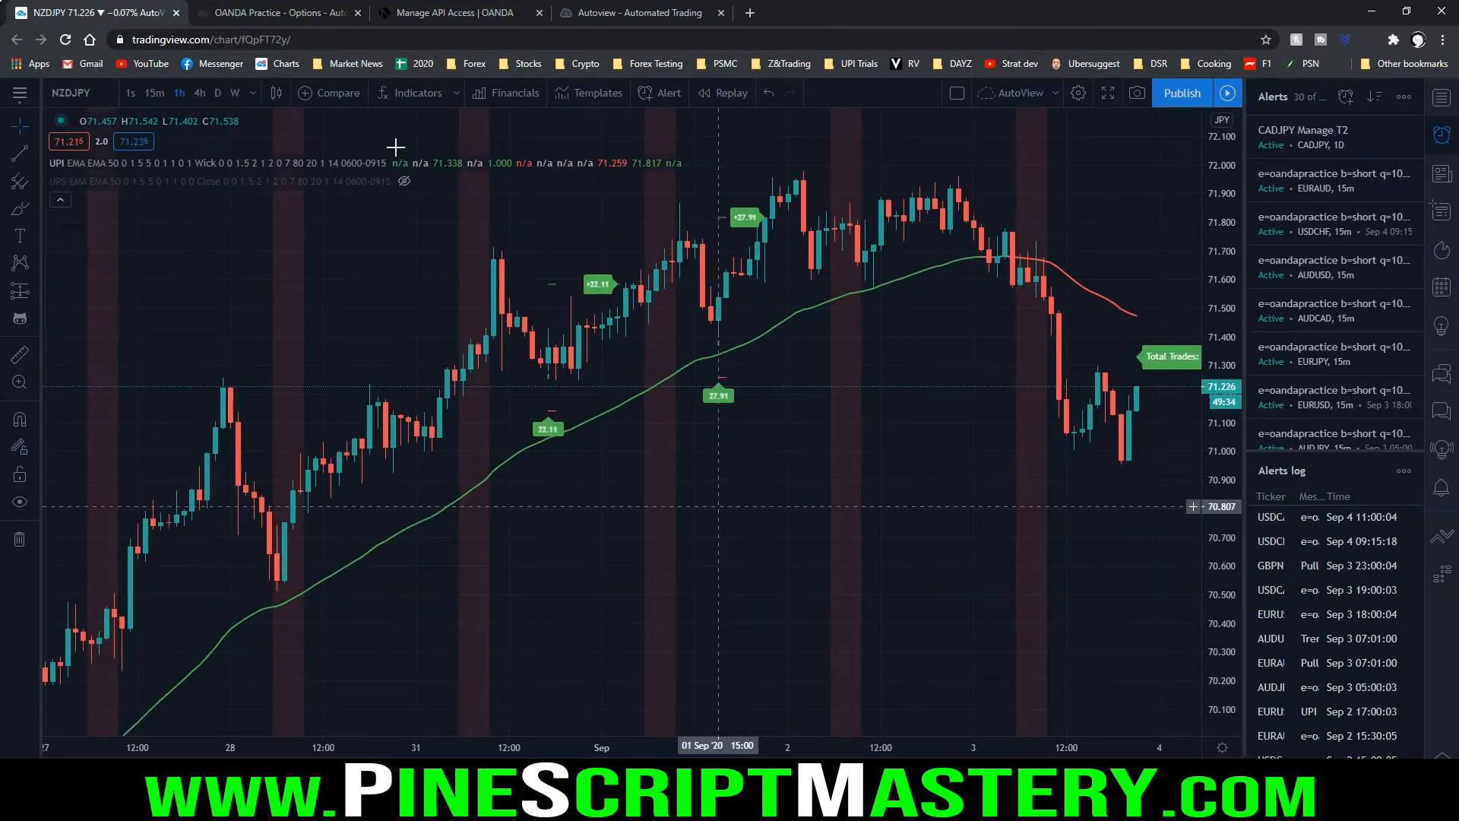
pyautogui.moveTo(384, 132)
pyautogui.mouseDown()
pyautogui.moveTo(490, 130)
pyautogui.moveTo(472, 137)
pyautogui.mouseUp()
pyautogui.moveTo(402, 154)
pyautogui.mouseDown()
pyautogui.moveTo(435, 174)
pyautogui.moveTo(563, 181)
pyautogui.moveTo(629, 173)
pyautogui.moveTo(636, 149)
pyautogui.moveTo(595, 150)
pyautogui.mouseUp()
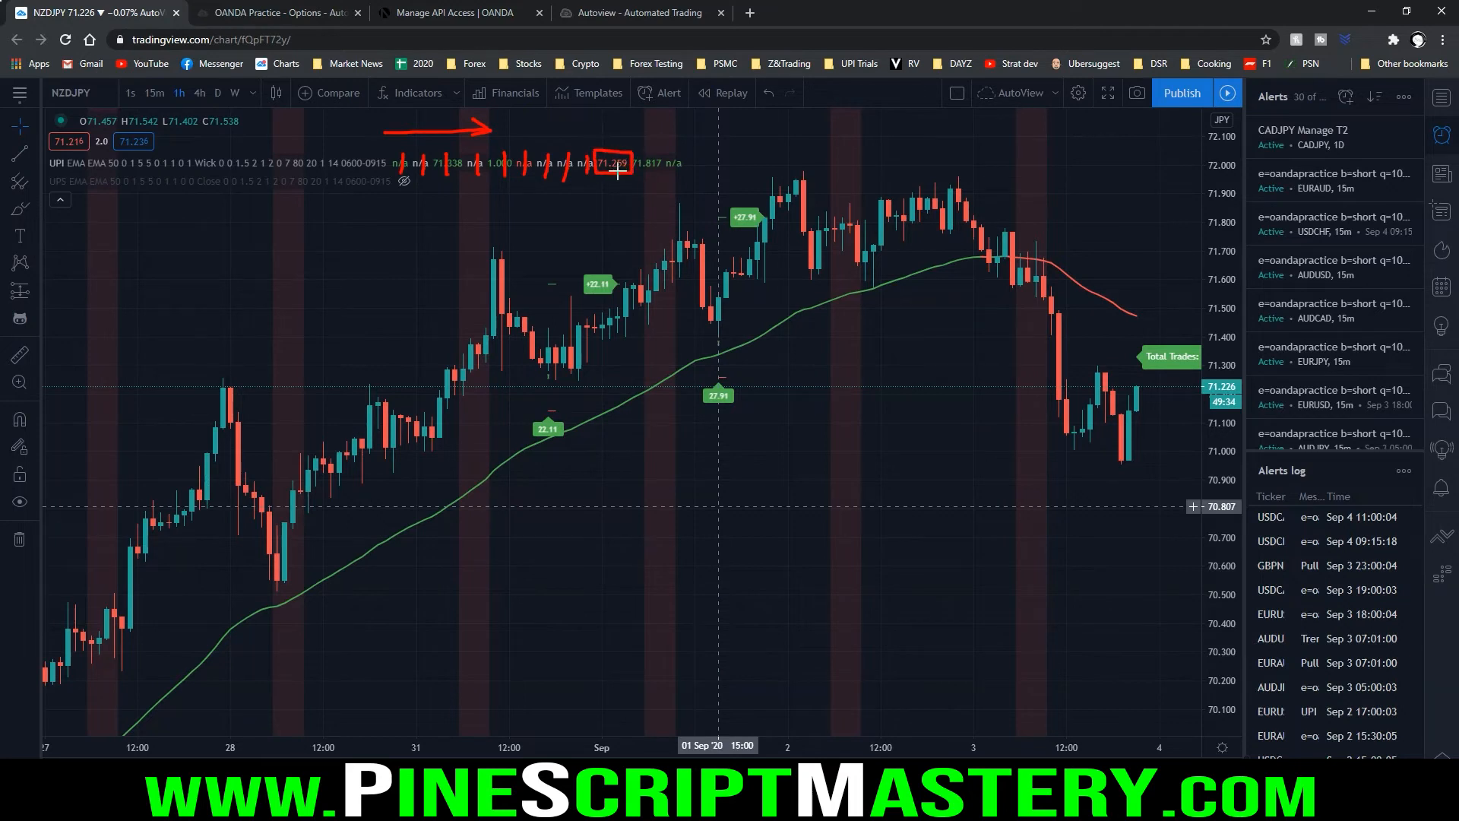
pyautogui.moveTo(708, 378); pyautogui.dragTo(770, 379)
pyautogui.press('Escape')
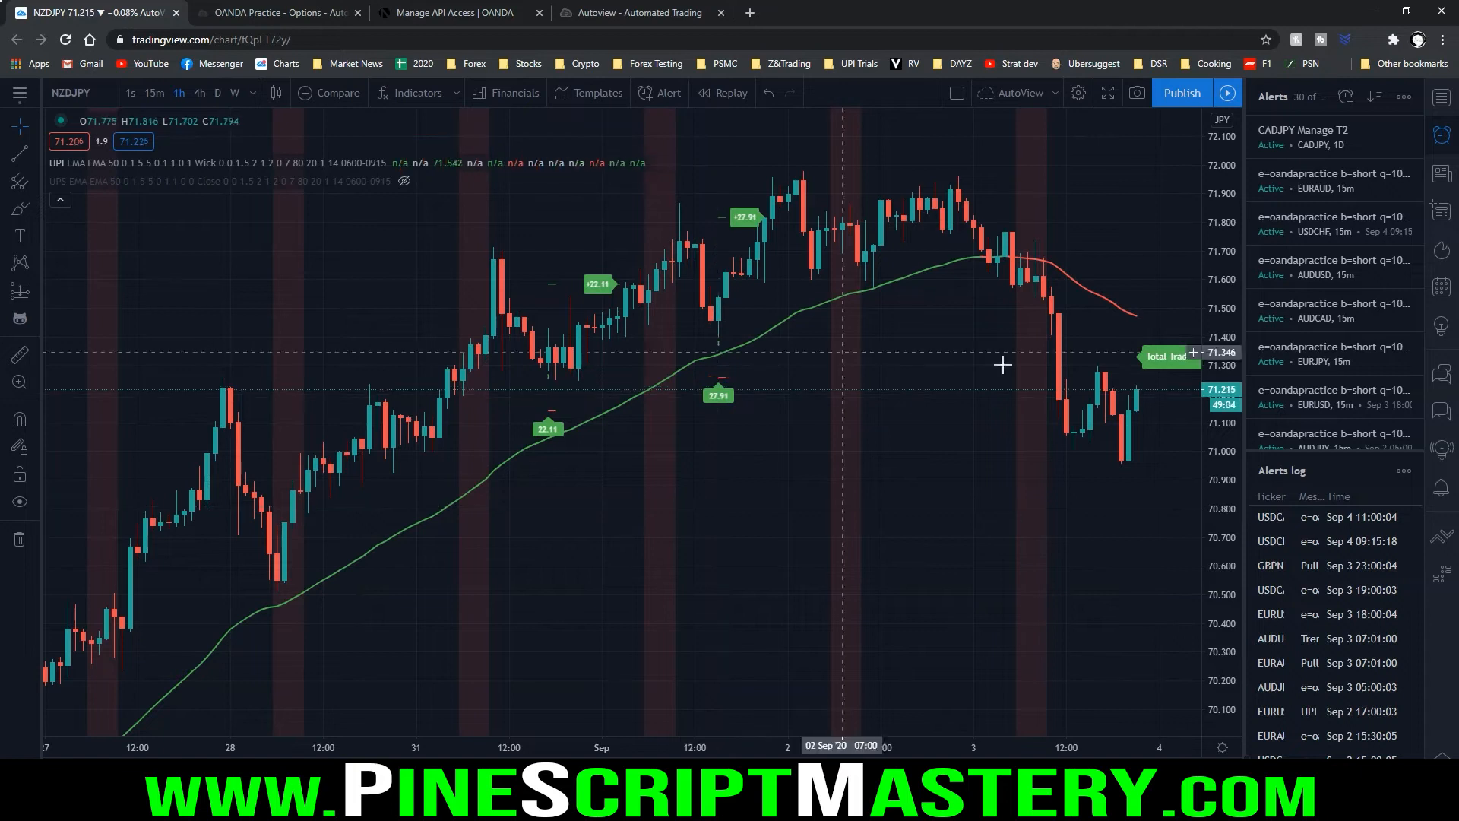
# Examine the fsl={{plot_9}} stop-loss and the {{plot_12}} take-profit parameters in both Autoview commands in Notepad
pyautogui.moveTo(1458, 228)
pyautogui.mouseDown()
pyautogui.moveTo(804, 244)
pyautogui.moveTo(711, 163)
pyautogui.mouseUp()
pyautogui.moveTo(695, 216)
pyautogui.mouseDown()
pyautogui.moveTo(696, 246)
pyautogui.moveTo(765, 228)
pyautogui.moveTo(695, 212)
pyautogui.moveTo(760, 214)
pyautogui.moveTo(771, 181)
pyautogui.moveTo(706, 182)
pyautogui.moveTo(806, 205)
pyautogui.mouseUp()
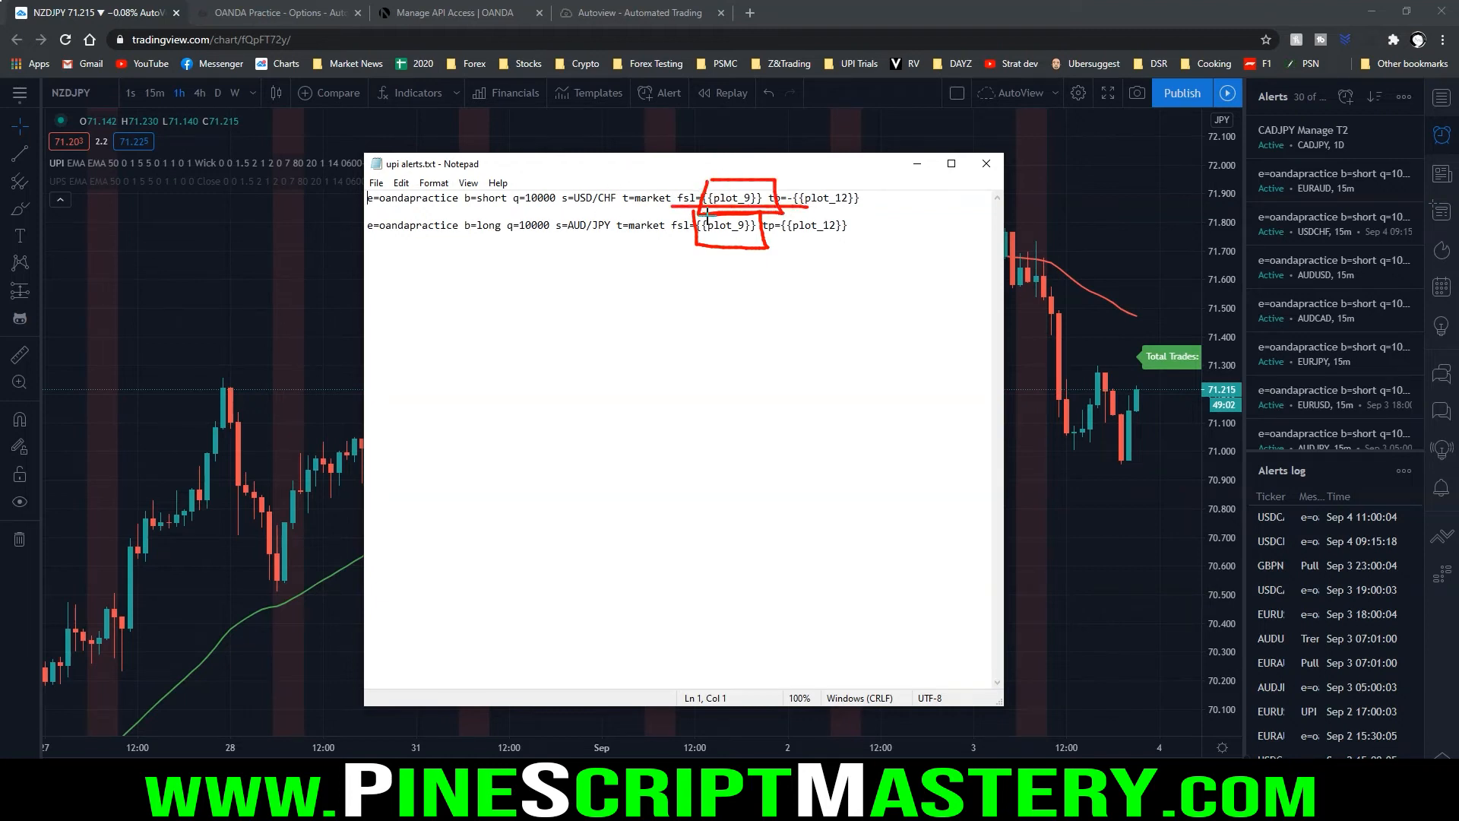
pyautogui.press('Escape')
pyautogui.moveTo(764, 185)
pyautogui.mouseDown()
pyautogui.moveTo(755, 237)
pyautogui.moveTo(874, 212)
pyautogui.moveTo(828, 180)
pyautogui.moveTo(797, 181)
pyautogui.mouseUp()
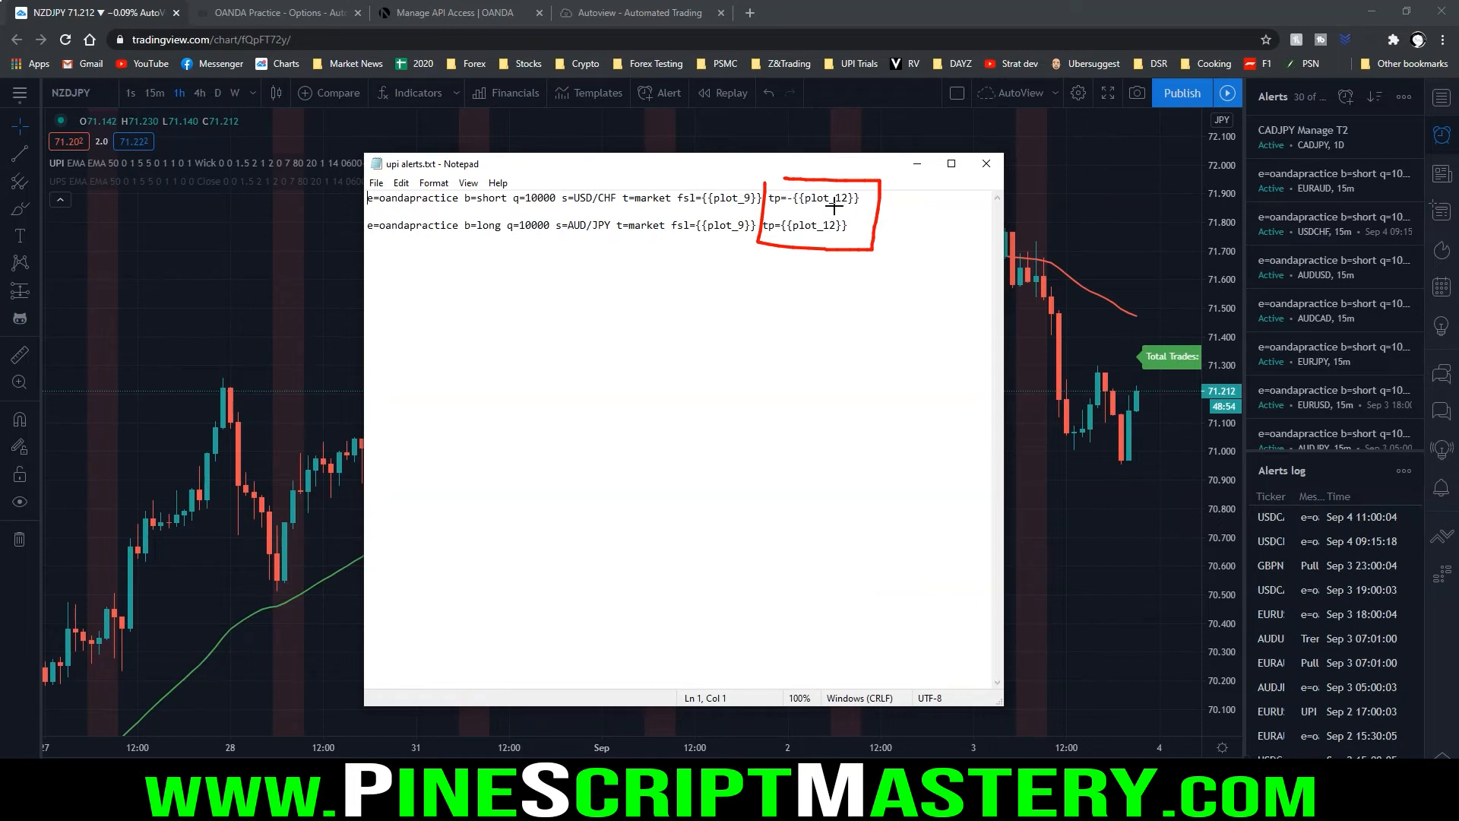
pyautogui.press('Escape')
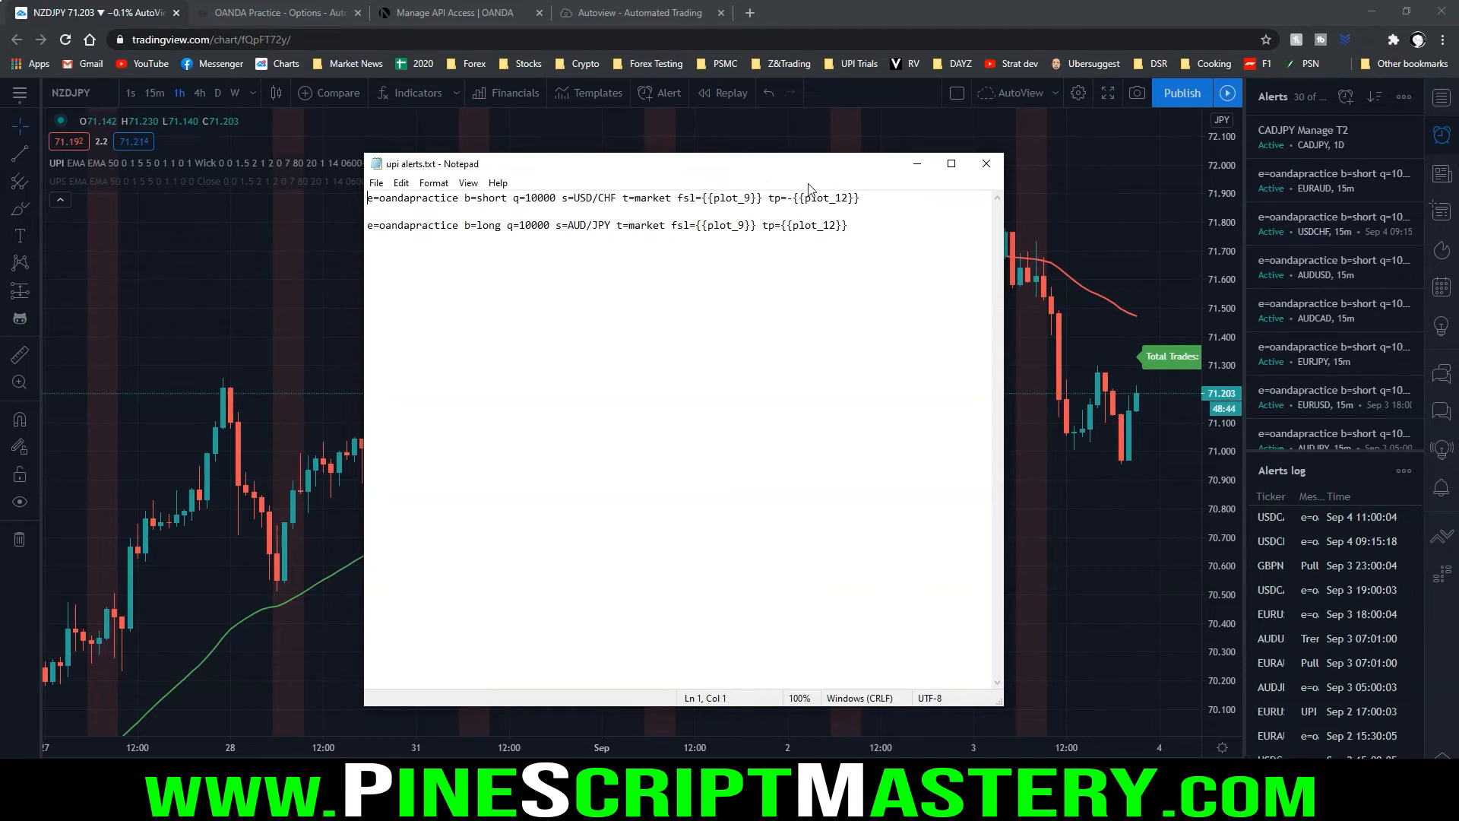
pyautogui.click(917, 163)
# Look through UPI's style settings for the Take Profit Size output, and close the settings
pyautogui.click(420, 163)
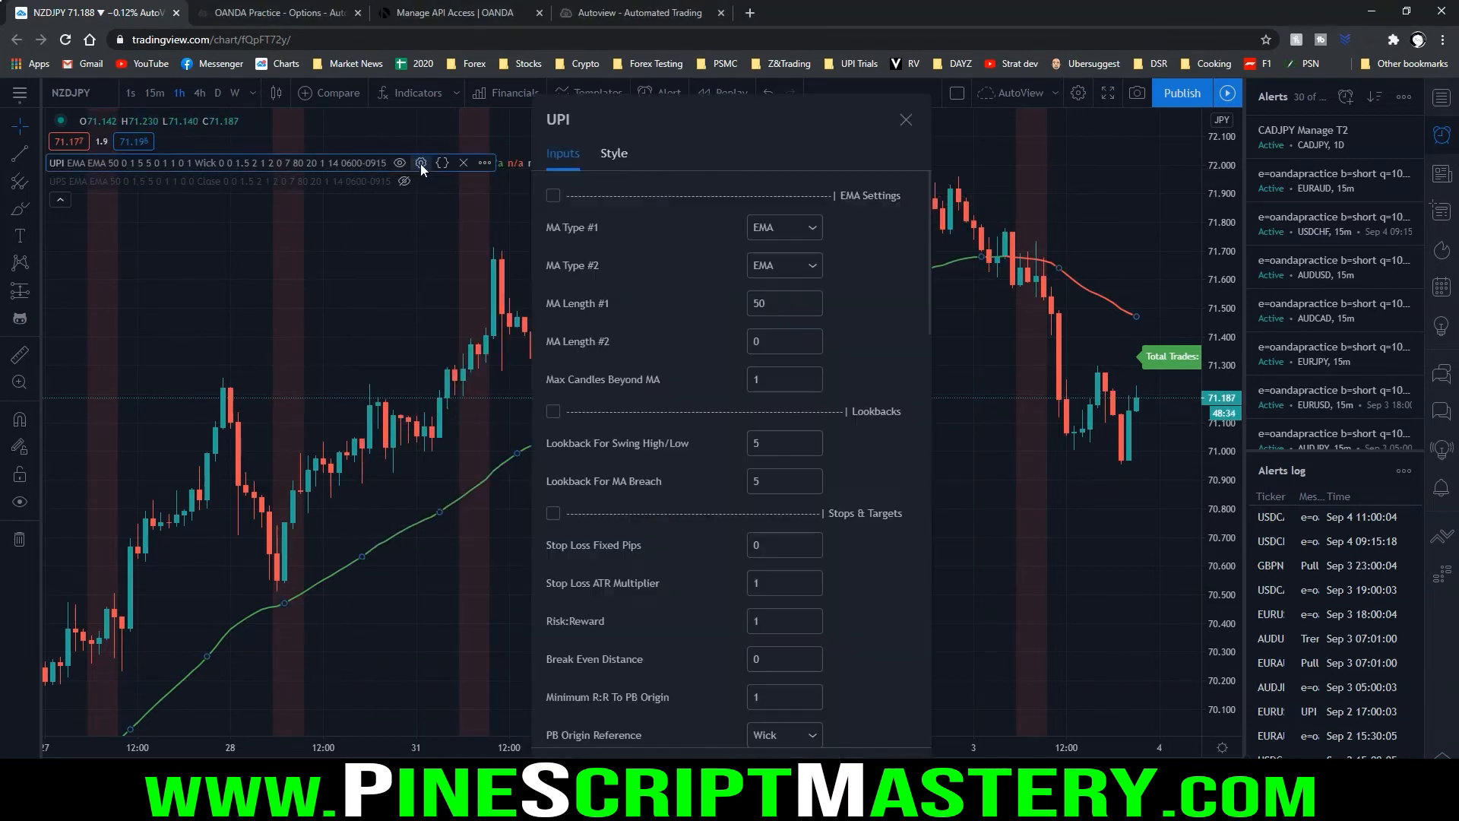
pyautogui.click(614, 155)
pyautogui.scroll(-6, 627, 193)
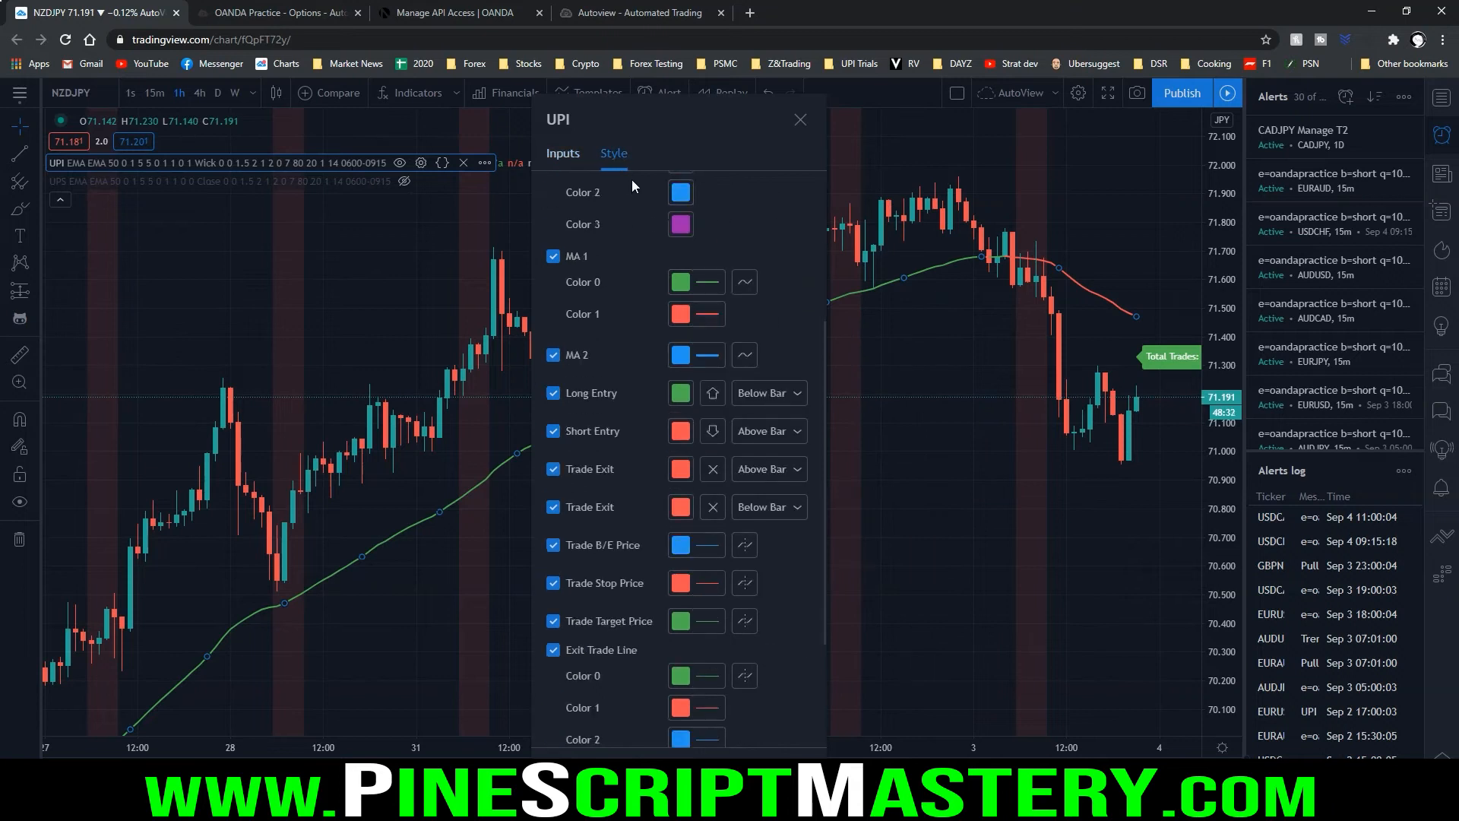
pyautogui.click(554, 601)
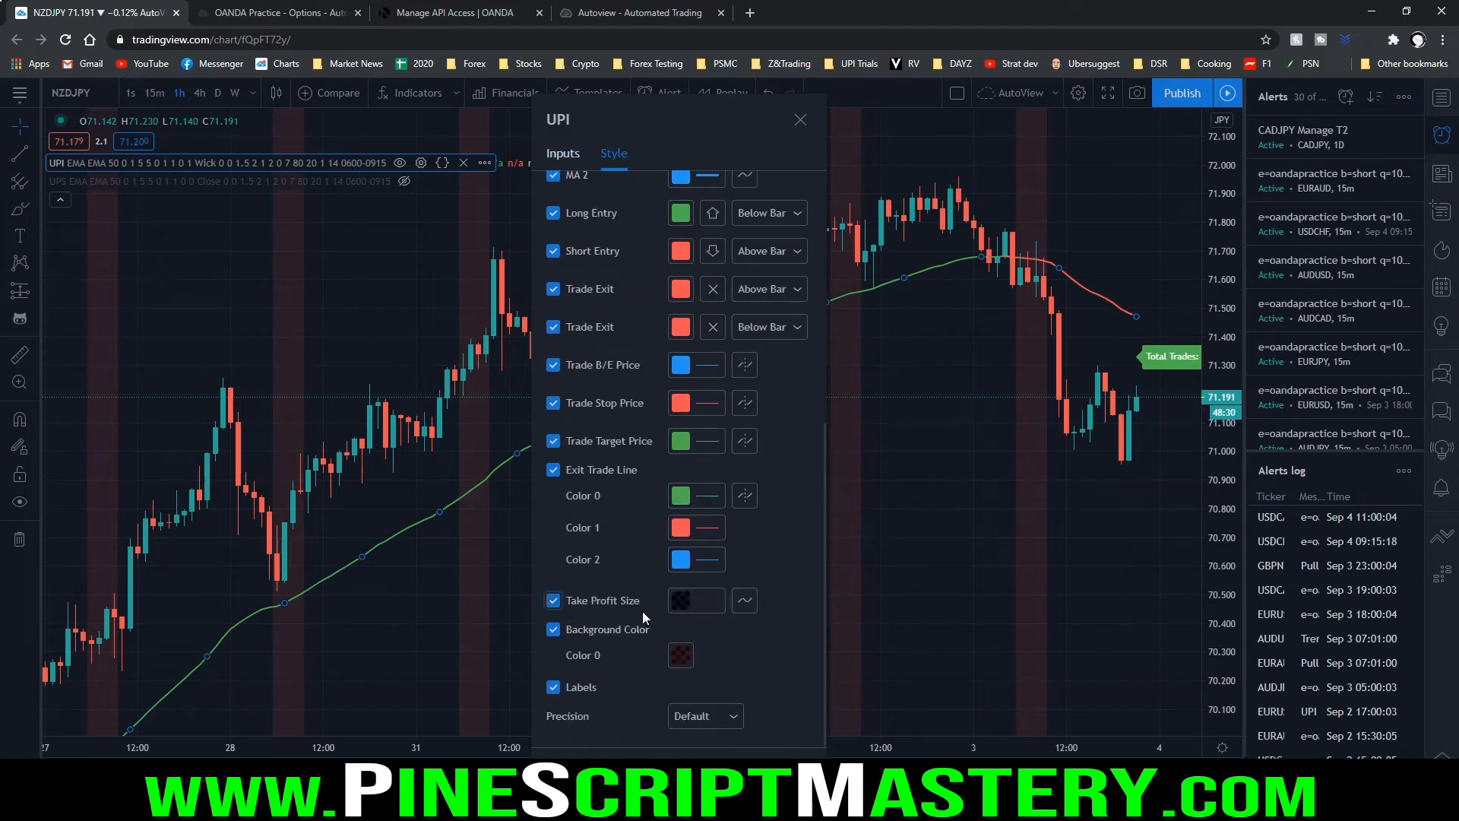
pyautogui.click(794, 770)
pyautogui.click(719, 494)
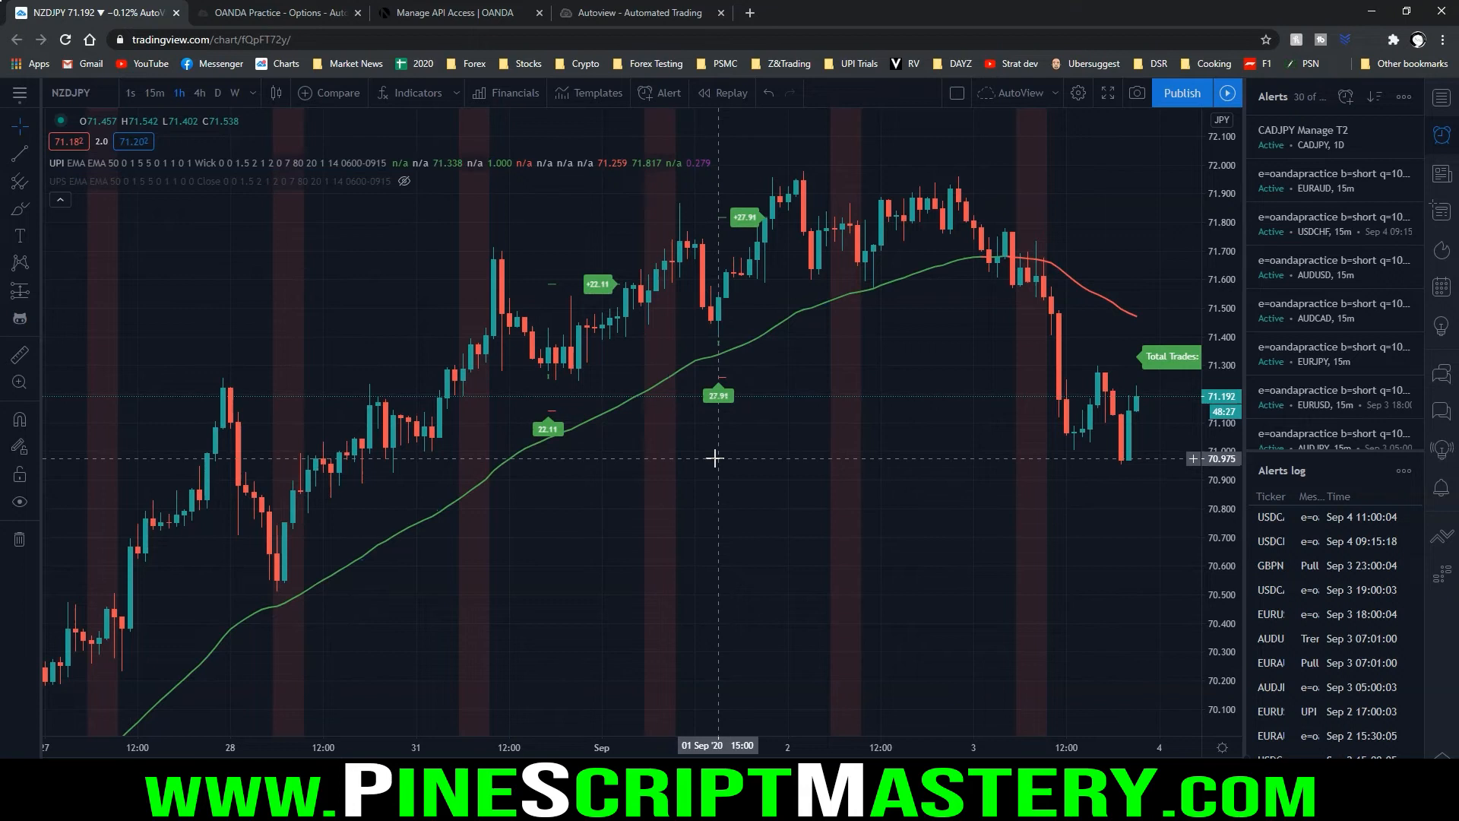
# Compare UPI's take-profit-size output at the 1 Sep 15:00 long signal with its stop and target labels, and count through to plot 12
pyautogui.moveTo(666, 174)
pyautogui.mouseDown()
pyautogui.moveTo(741, 176)
pyautogui.moveTo(684, 173)
pyautogui.moveTo(718, 152)
pyautogui.moveTo(686, 144)
pyautogui.mouseUp()
pyautogui.moveTo(730, 224); pyautogui.dragTo(777, 227)
pyautogui.moveTo(726, 218); pyautogui.dragTo(762, 203)
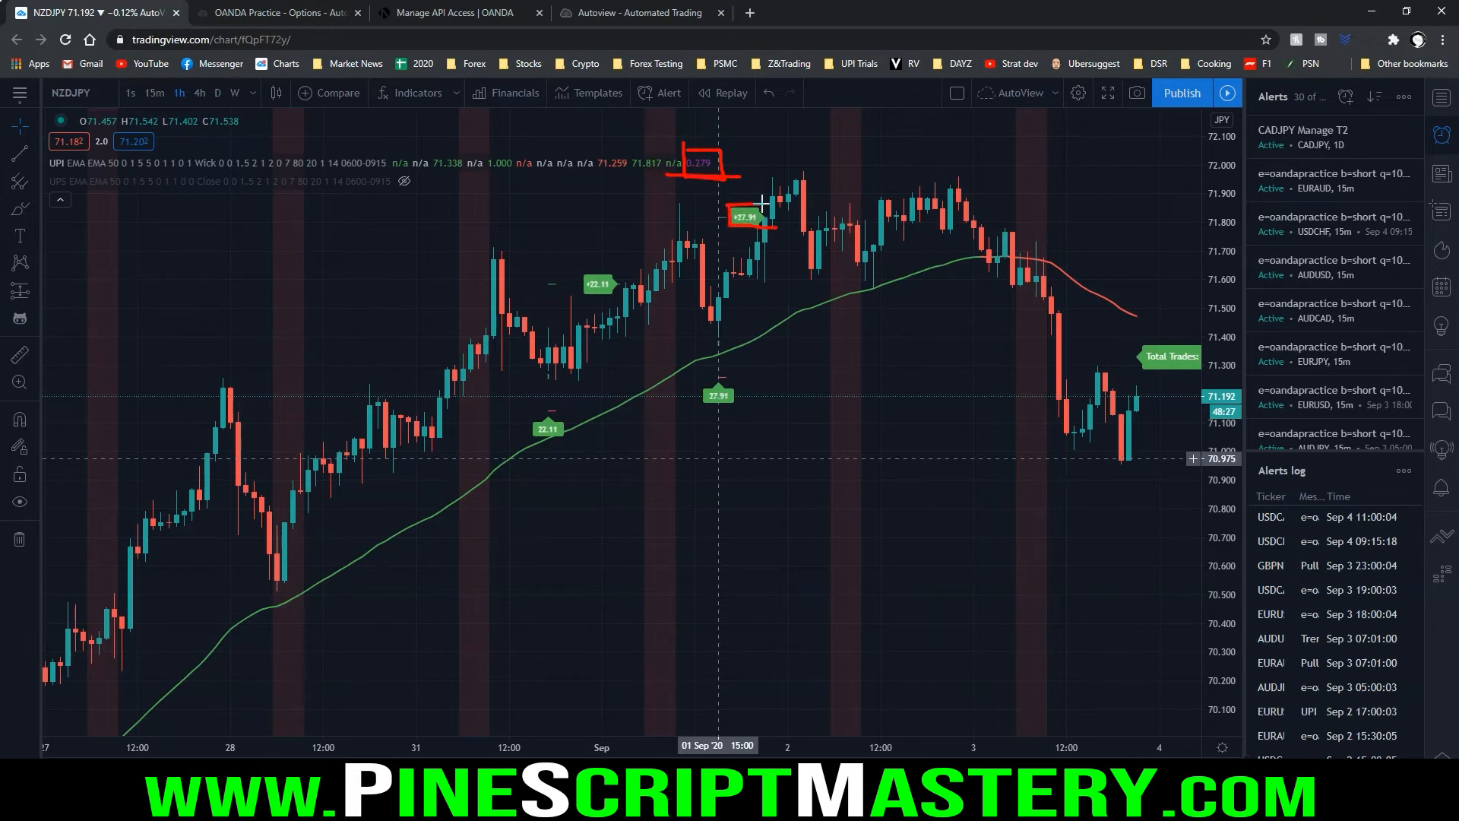
pyautogui.moveTo(694, 300)
pyautogui.mouseDown()
pyautogui.moveTo(781, 300)
pyautogui.moveTo(676, 302)
pyautogui.moveTo(716, 302)
pyautogui.mouseUp()
pyautogui.moveTo(700, 375)
pyautogui.mouseDown()
pyautogui.moveTo(701, 405)
pyautogui.moveTo(758, 366)
pyautogui.moveTo(675, 373)
pyautogui.mouseUp()
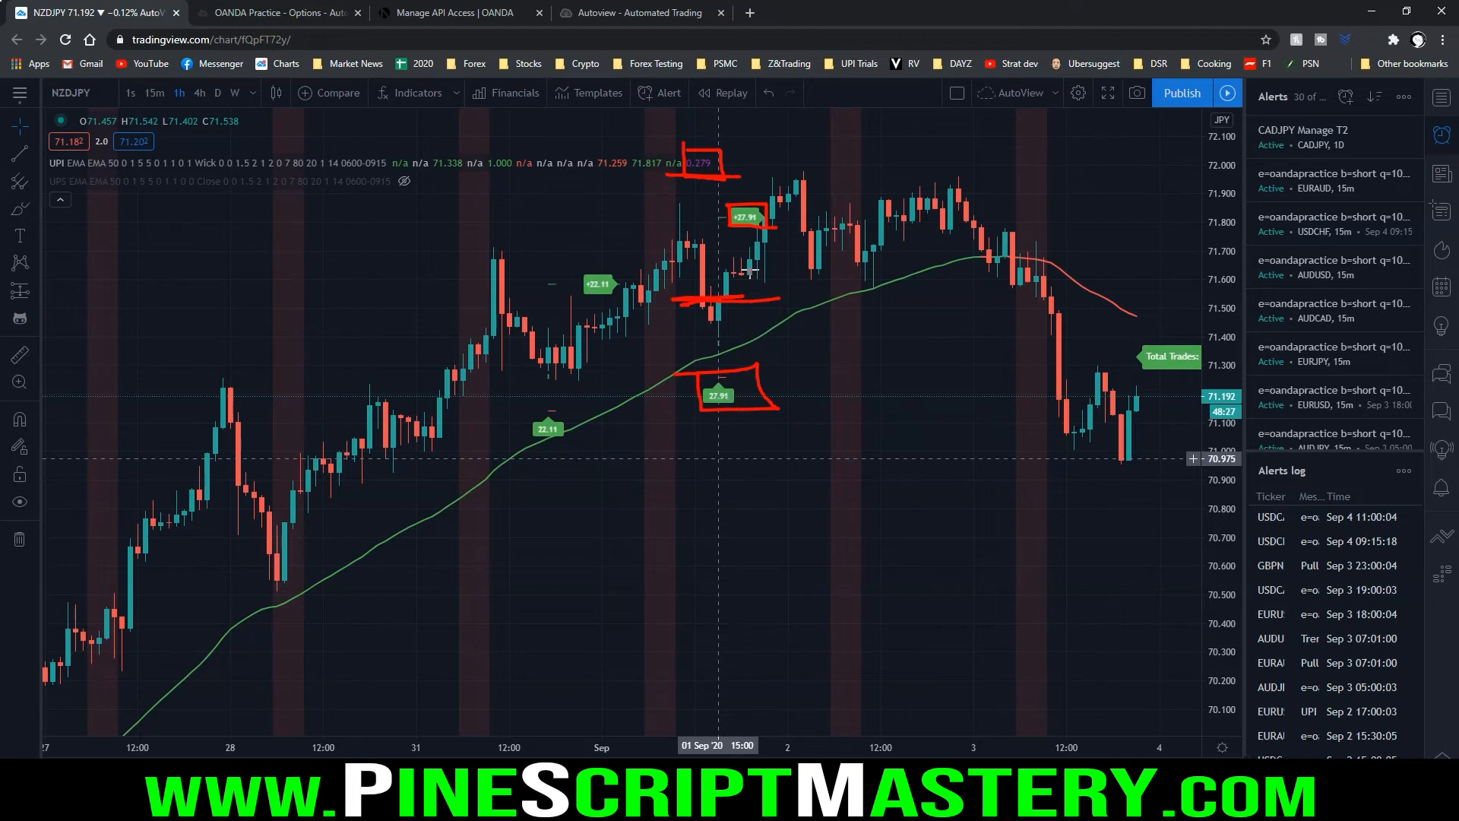
pyautogui.press('Escape')
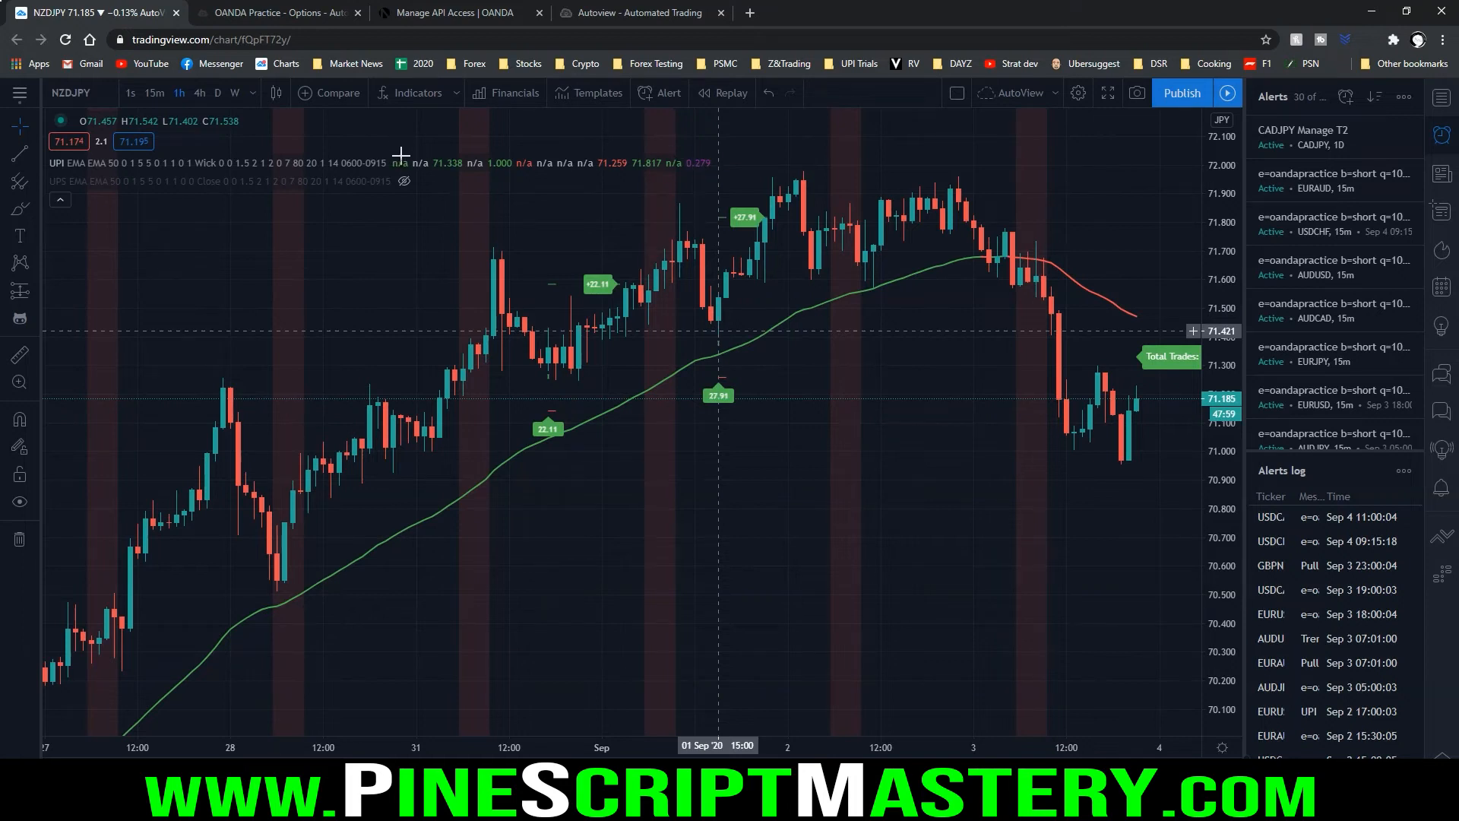
pyautogui.moveTo(405, 149)
pyautogui.mouseDown()
pyautogui.moveTo(392, 174)
pyautogui.moveTo(645, 175)
pyautogui.mouseUp()
pyautogui.moveTo(679, 155)
pyautogui.mouseDown()
pyautogui.moveTo(670, 175)
pyautogui.moveTo(681, 154)
pyautogui.moveTo(722, 169)
pyautogui.moveTo(706, 150)
pyautogui.mouseUp()
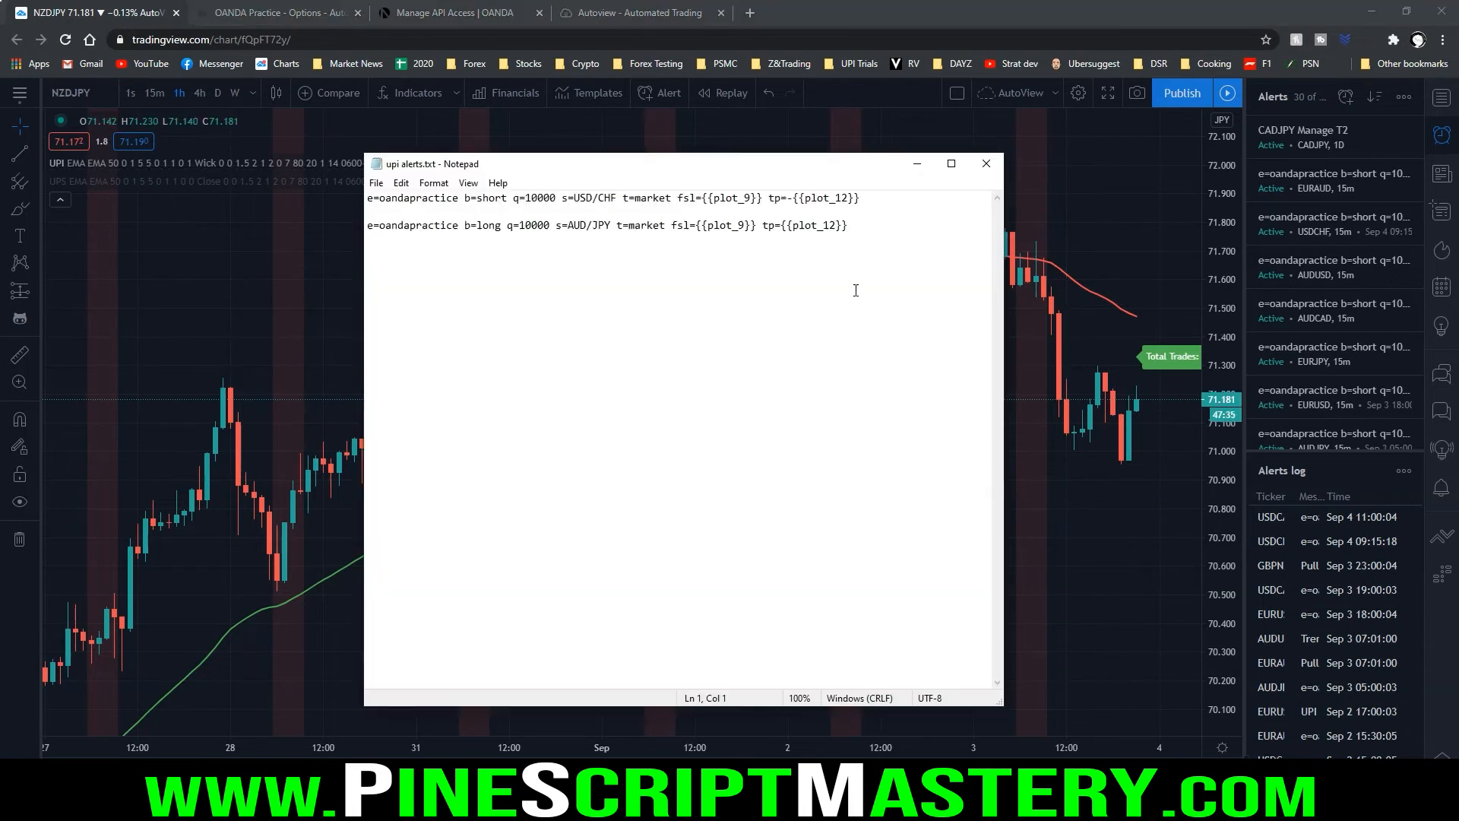
# Examine the tp={{plot_12}} parameter in the long command and the minus sign before the placeholder in the short command
pyautogui.moveTo(762, 236); pyautogui.dragTo(862, 237)
pyautogui.moveTo(367, 236); pyautogui.dragTo(825, 235)
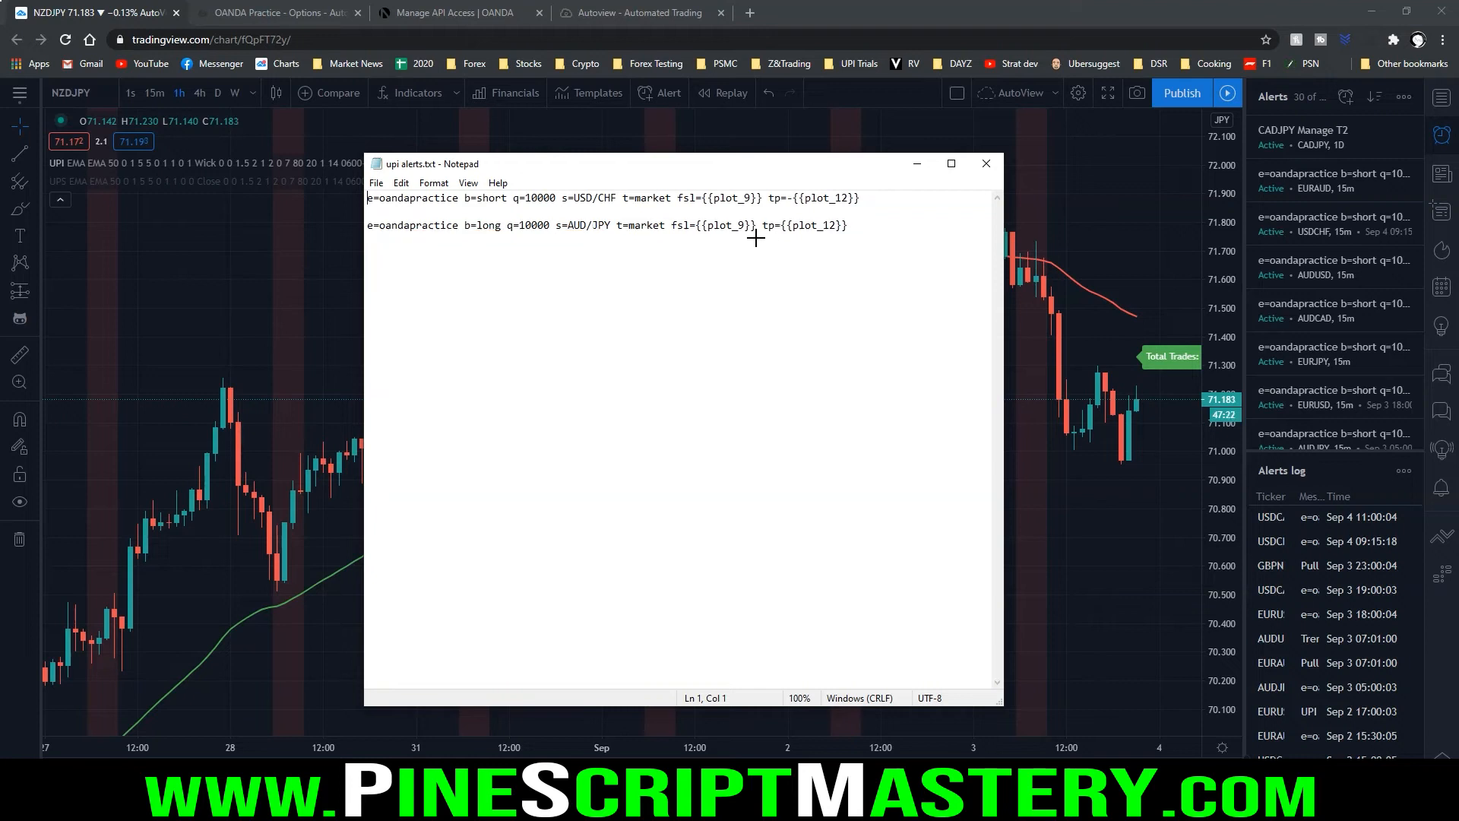
pyautogui.moveTo(758, 238); pyautogui.dragTo(863, 237)
pyautogui.moveTo(367, 236); pyautogui.dragTo(852, 235)
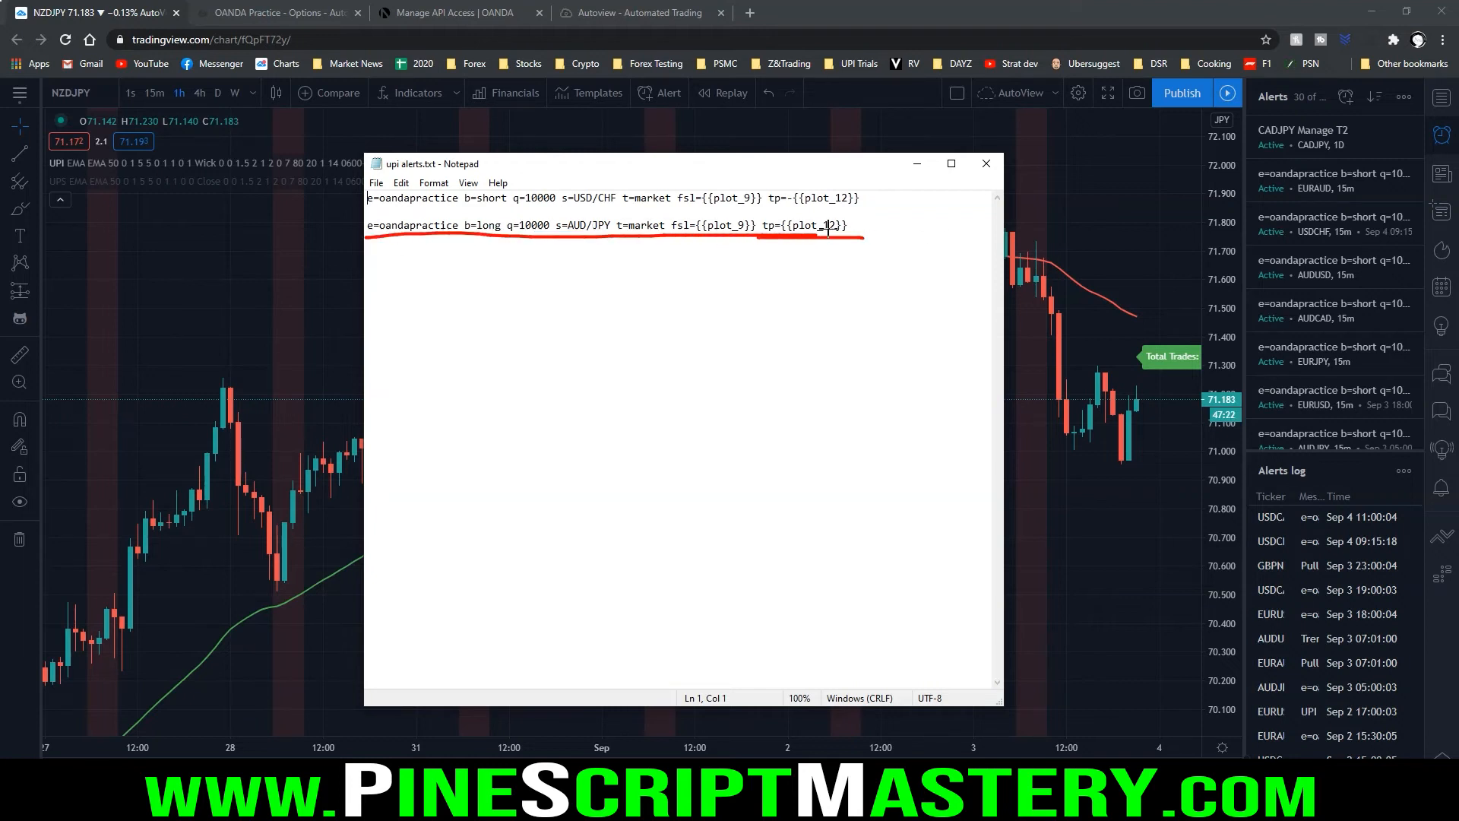
pyautogui.moveTo(465, 205); pyautogui.dragTo(518, 203)
pyautogui.moveTo(791, 189); pyautogui.dragTo(789, 199)
pyautogui.press('Escape')
# Move Notepad below UPI's output values and compare the plot 12 output with the tp parameters of both commands
pyautogui.moveTo(769, 171); pyautogui.dragTo(771, 241)
pyautogui.moveTo(683, 156)
pyautogui.mouseDown()
pyautogui.moveTo(640, 169)
pyautogui.moveTo(682, 158)
pyautogui.mouseUp()
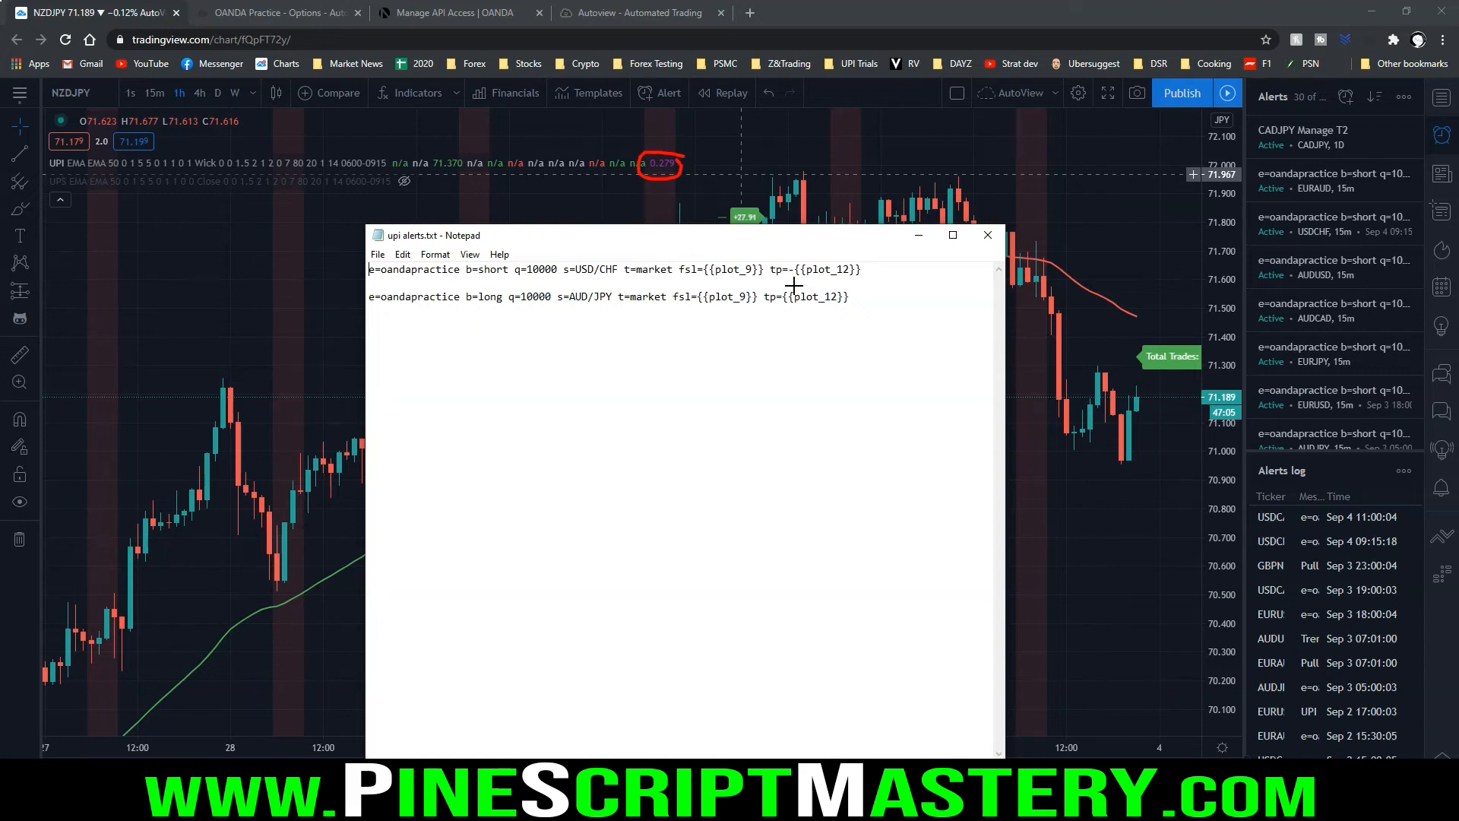
pyautogui.moveTo(789, 278)
pyautogui.mouseDown()
pyautogui.moveTo(864, 278)
pyautogui.moveTo(892, 299)
pyautogui.moveTo(874, 301)
pyautogui.mouseUp()
# Examine the q=10000 quantity parameter in both Autoview commands and minimize Notepad
pyautogui.moveTo(516, 276); pyautogui.dragTo(570, 278)
pyautogui.moveTo(500, 311); pyautogui.dragTo(562, 314)
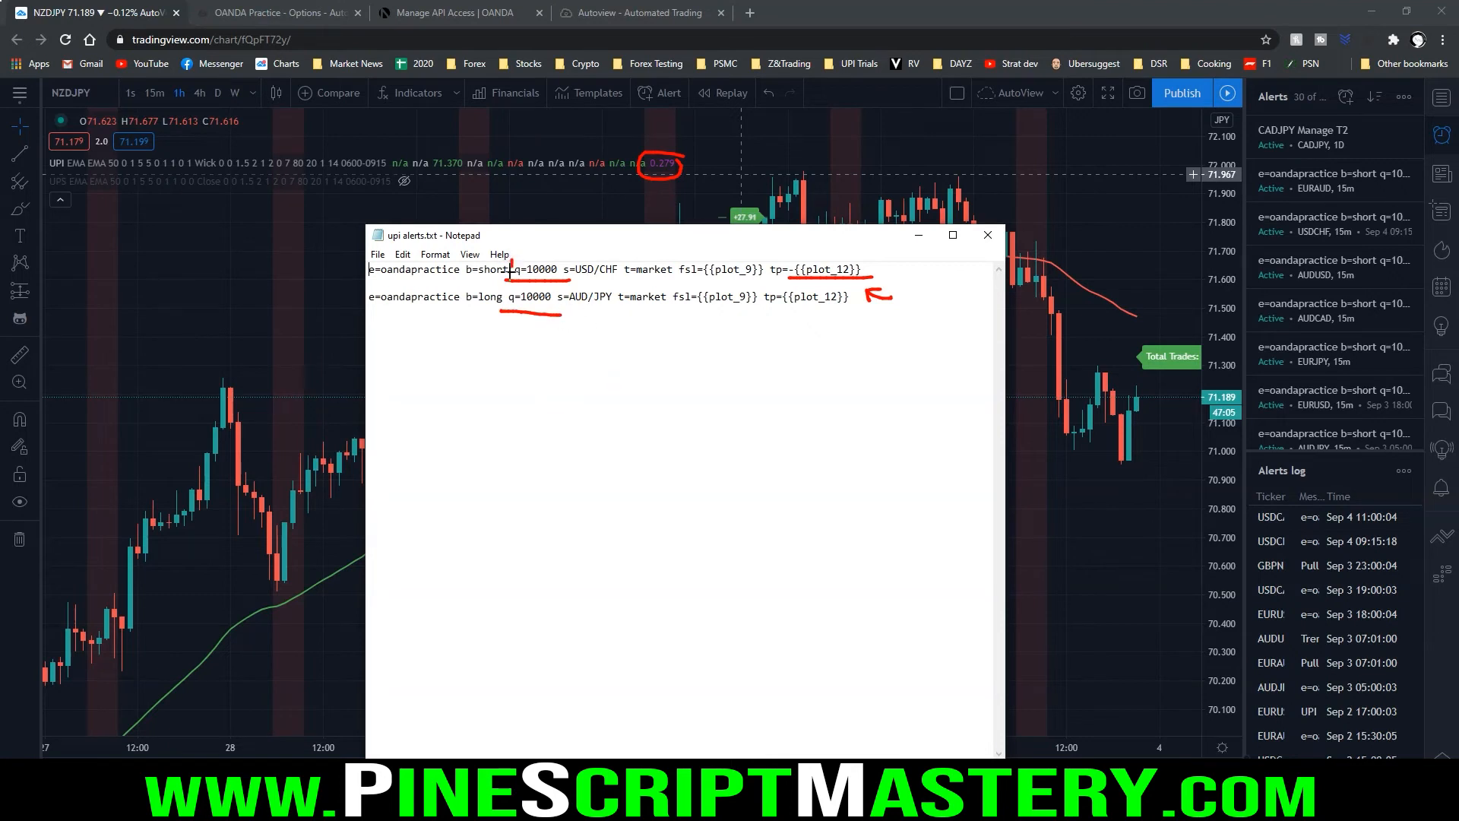
pyautogui.moveTo(512, 256); pyautogui.dragTo(567, 256)
pyautogui.moveTo(504, 311)
pyautogui.mouseDown()
pyautogui.moveTo(566, 283)
pyautogui.moveTo(564, 314)
pyautogui.mouseUp()
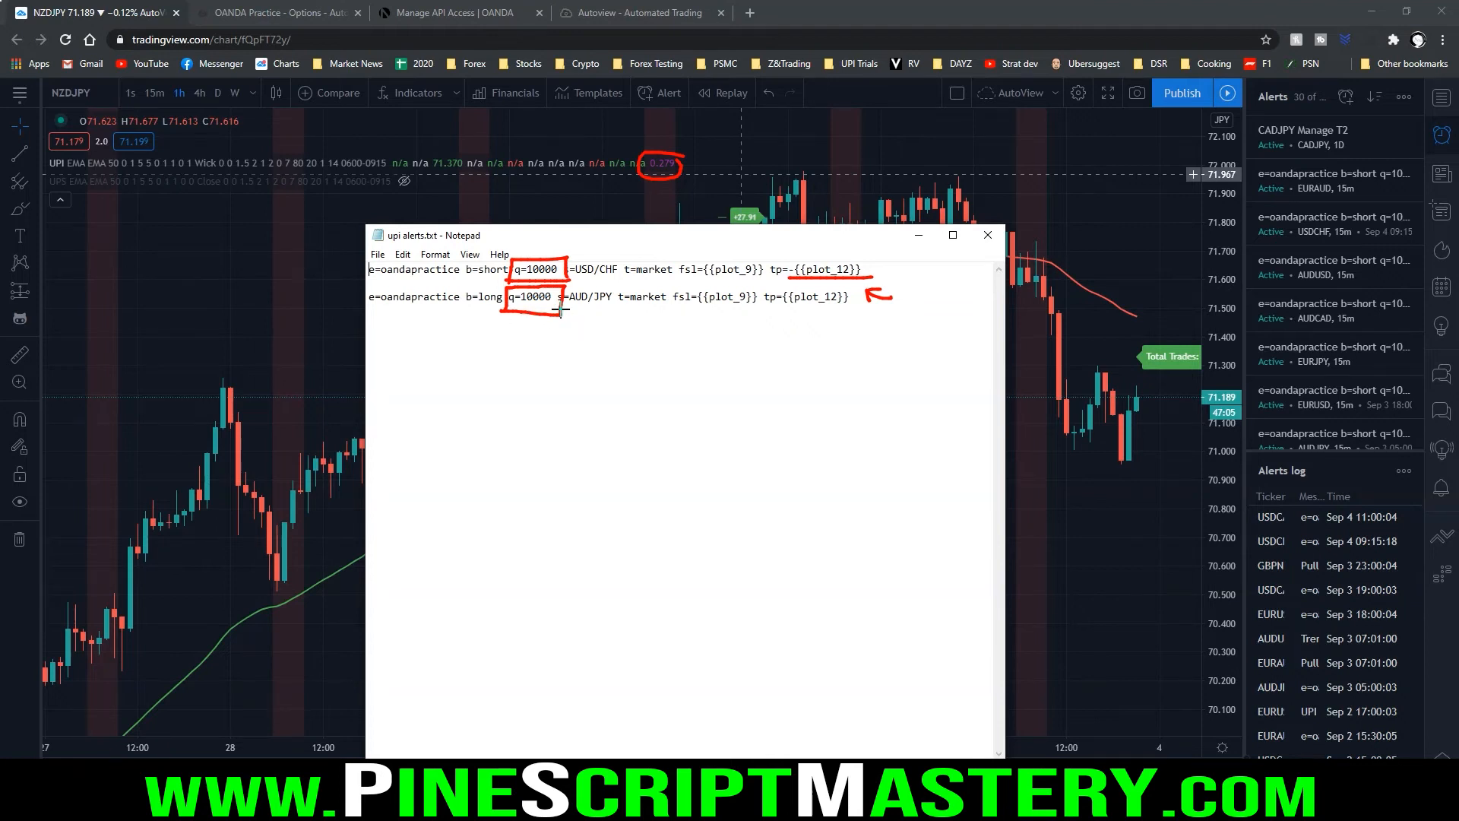
pyautogui.moveTo(484, 306); pyautogui.dragTo(592, 306)
pyautogui.press('Escape')
pyautogui.click(922, 237)
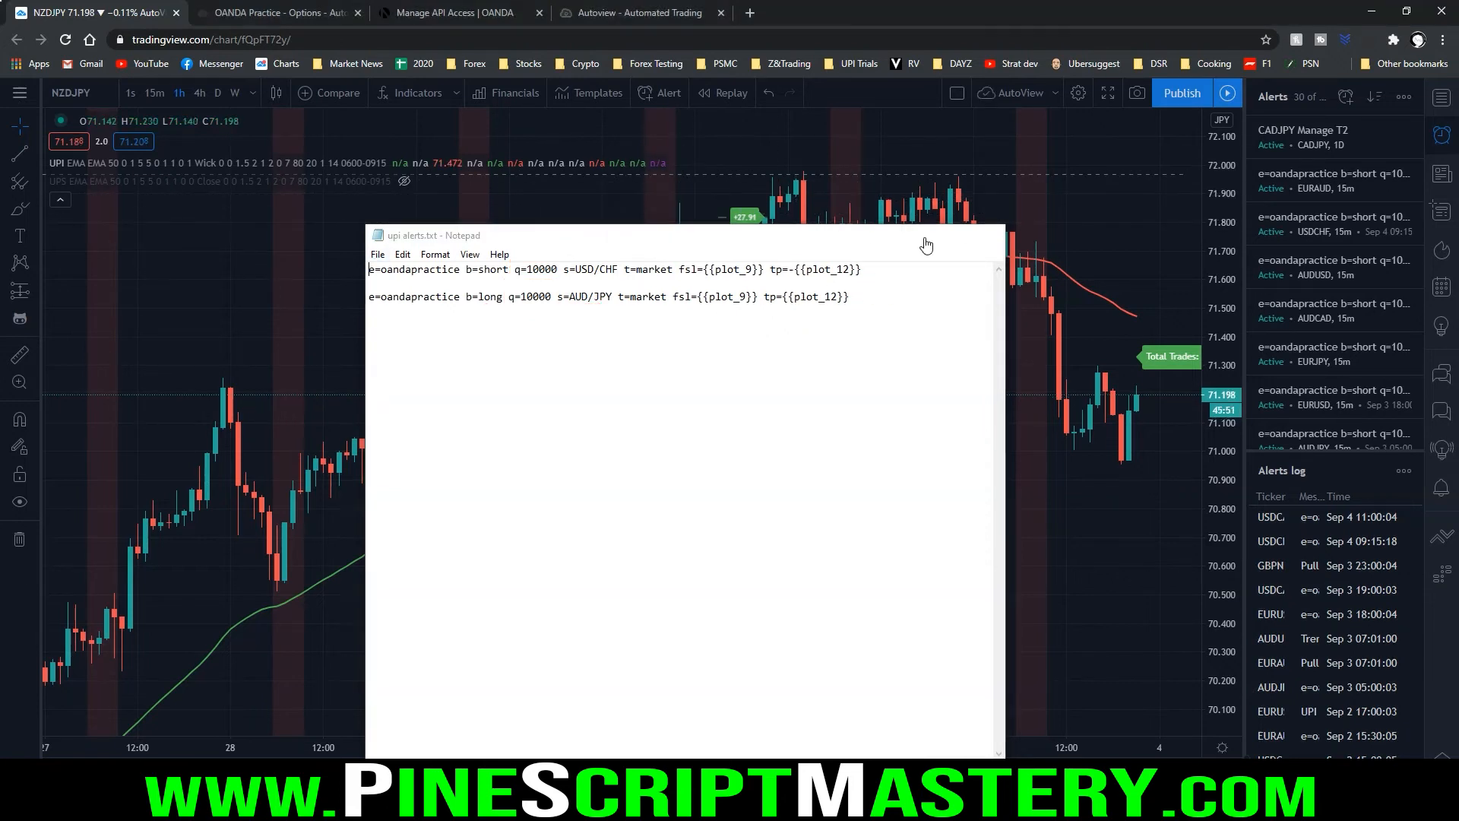
pyautogui.hotkey('alt', 'a')
pyautogui.press('Escape')
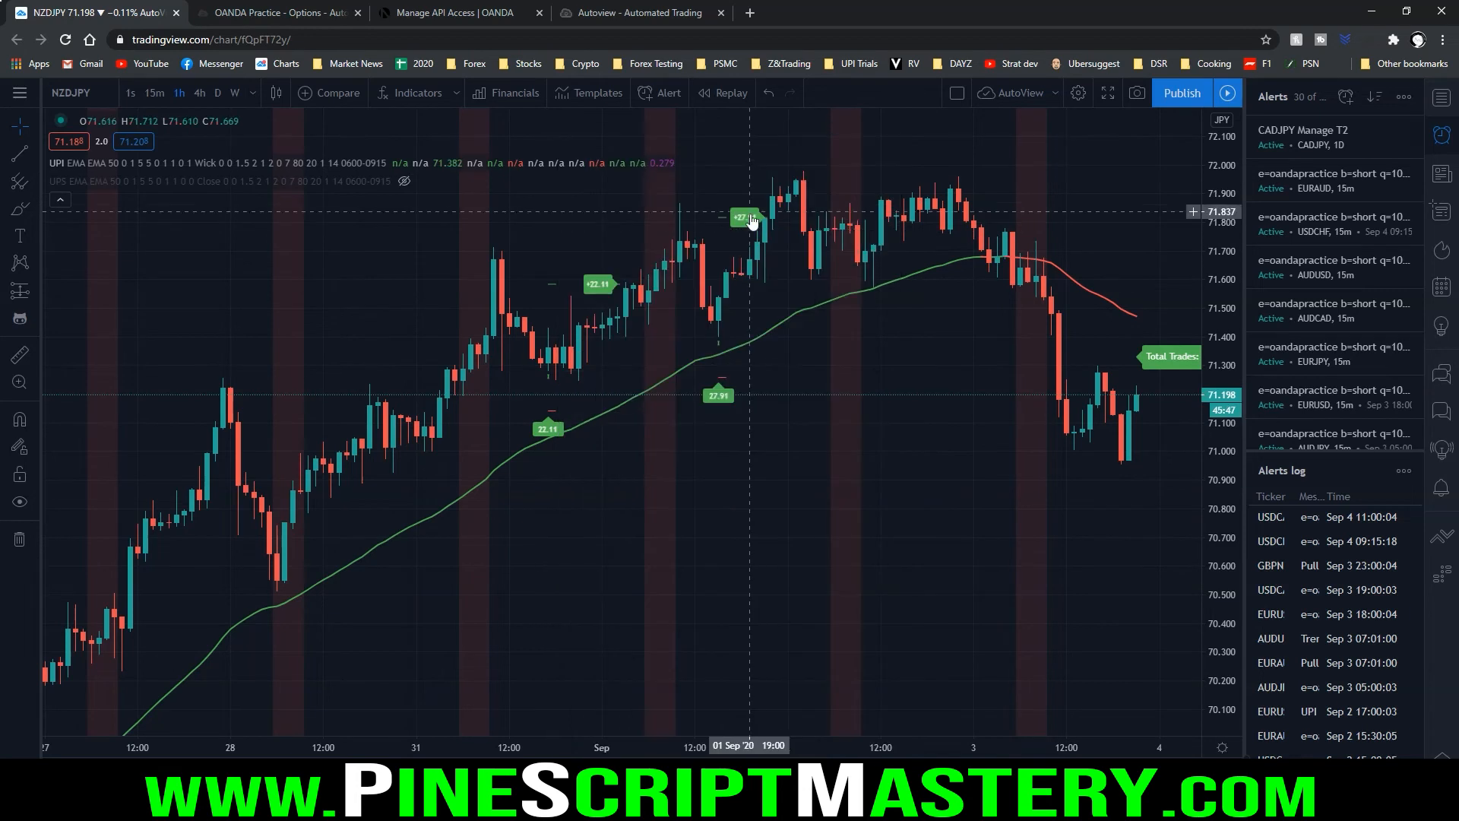
# Start a new NZDJPY alert with UPI as its condition, triggering Once Per Bar Close
pyautogui.click(661, 95)
pyautogui.click(737, 218)
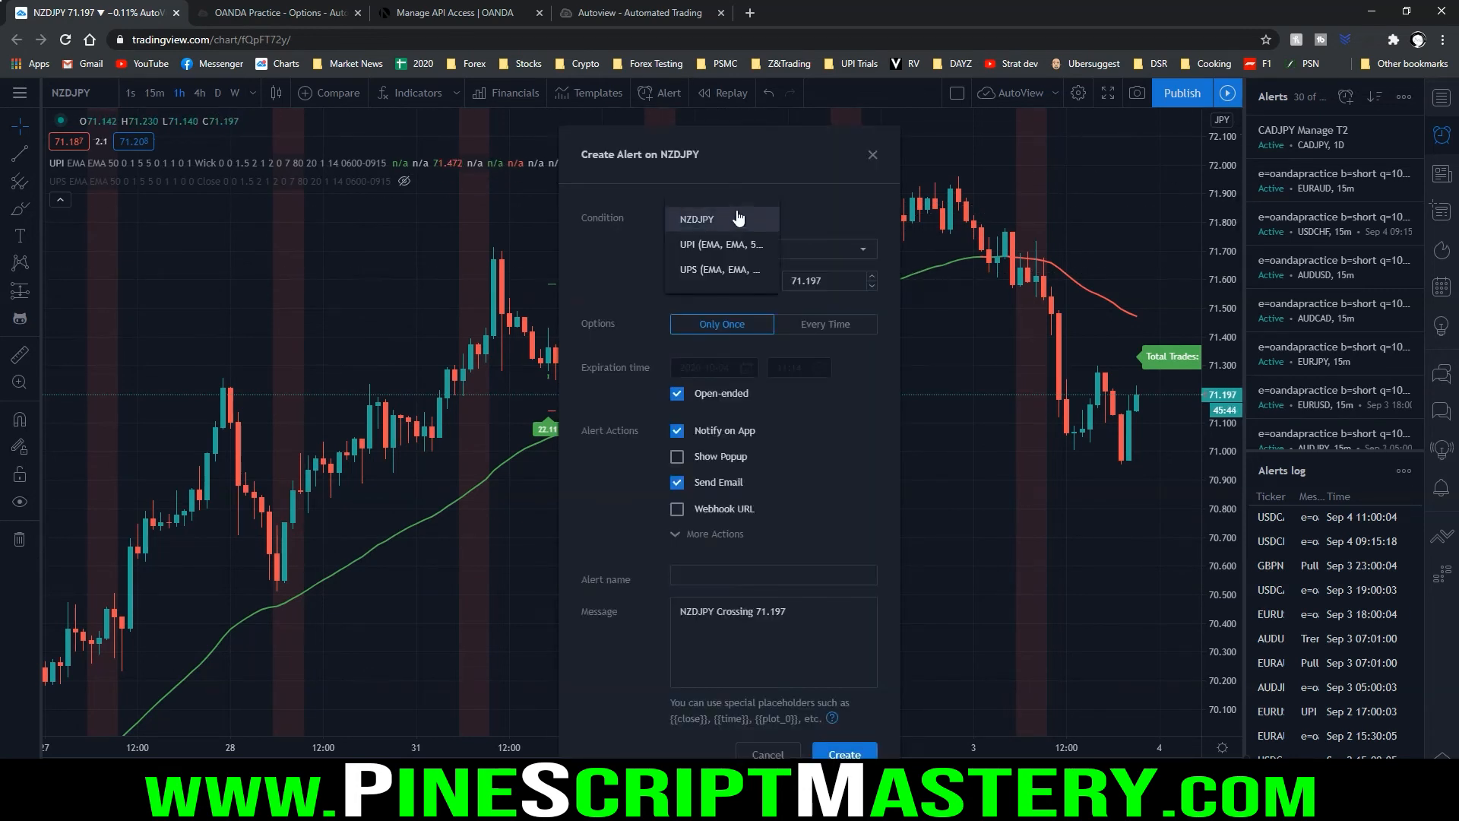
pyautogui.click(690, 244)
pyautogui.click(722, 305)
# Replace the alert message with the long Autoview command copied from upi alerts.txt in Notepad
pyautogui.hotkey('alt', 'Tab')
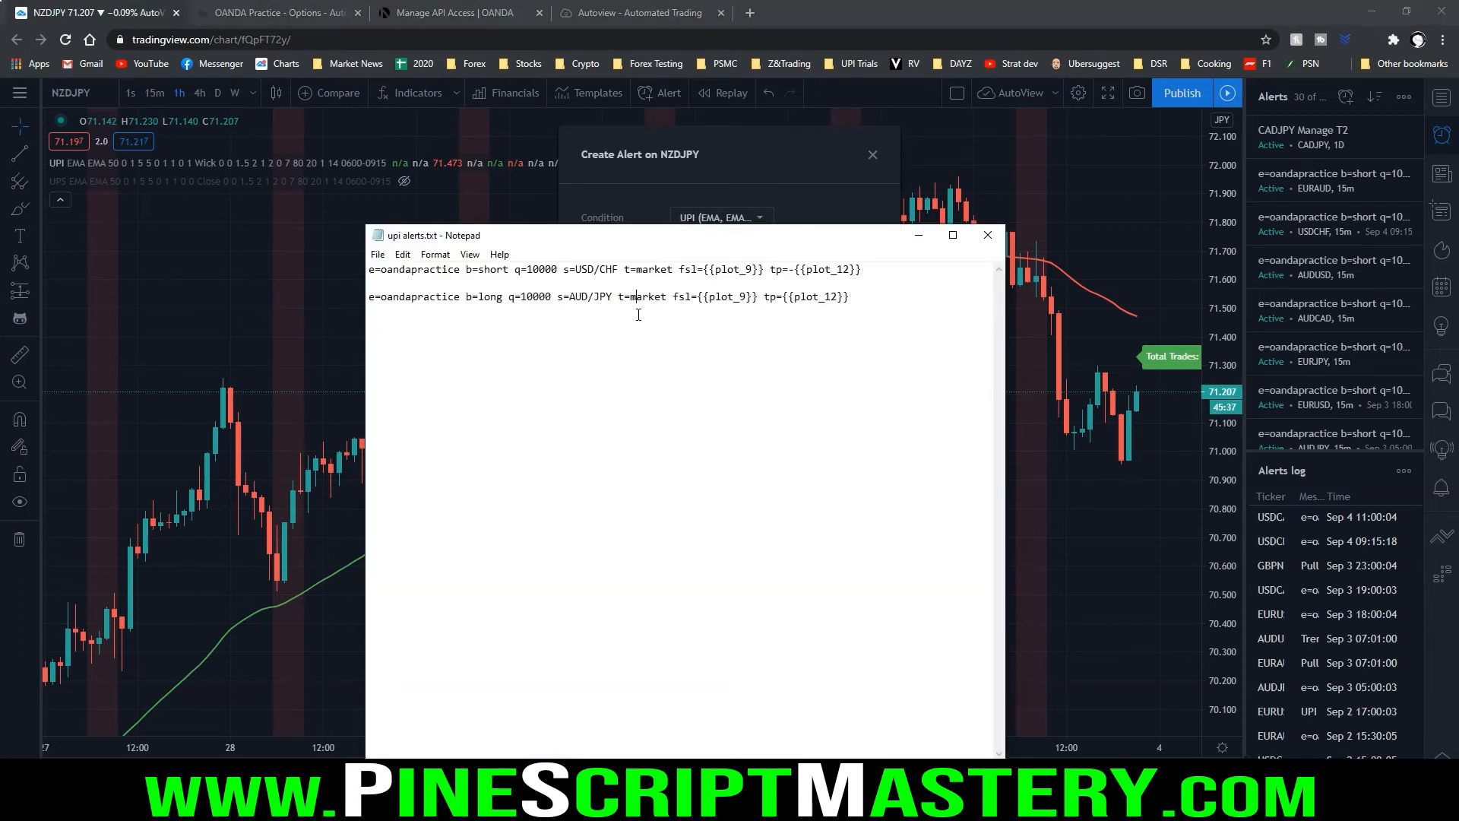
pyautogui.moveTo(849, 297); pyautogui.dragTo(369, 298)
pyautogui.hotkey('ctrl', 'c')
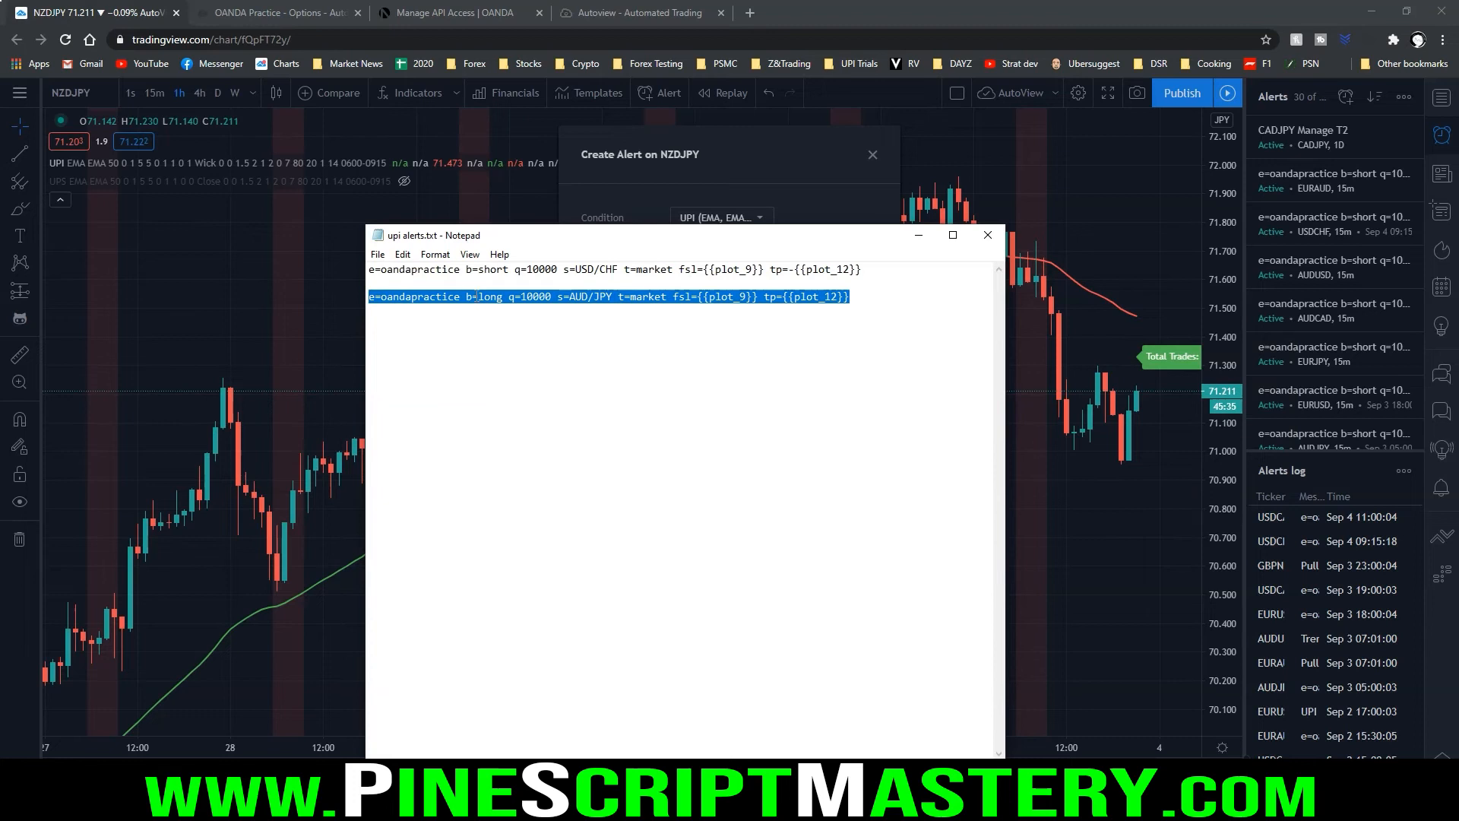
pyautogui.click(919, 235)
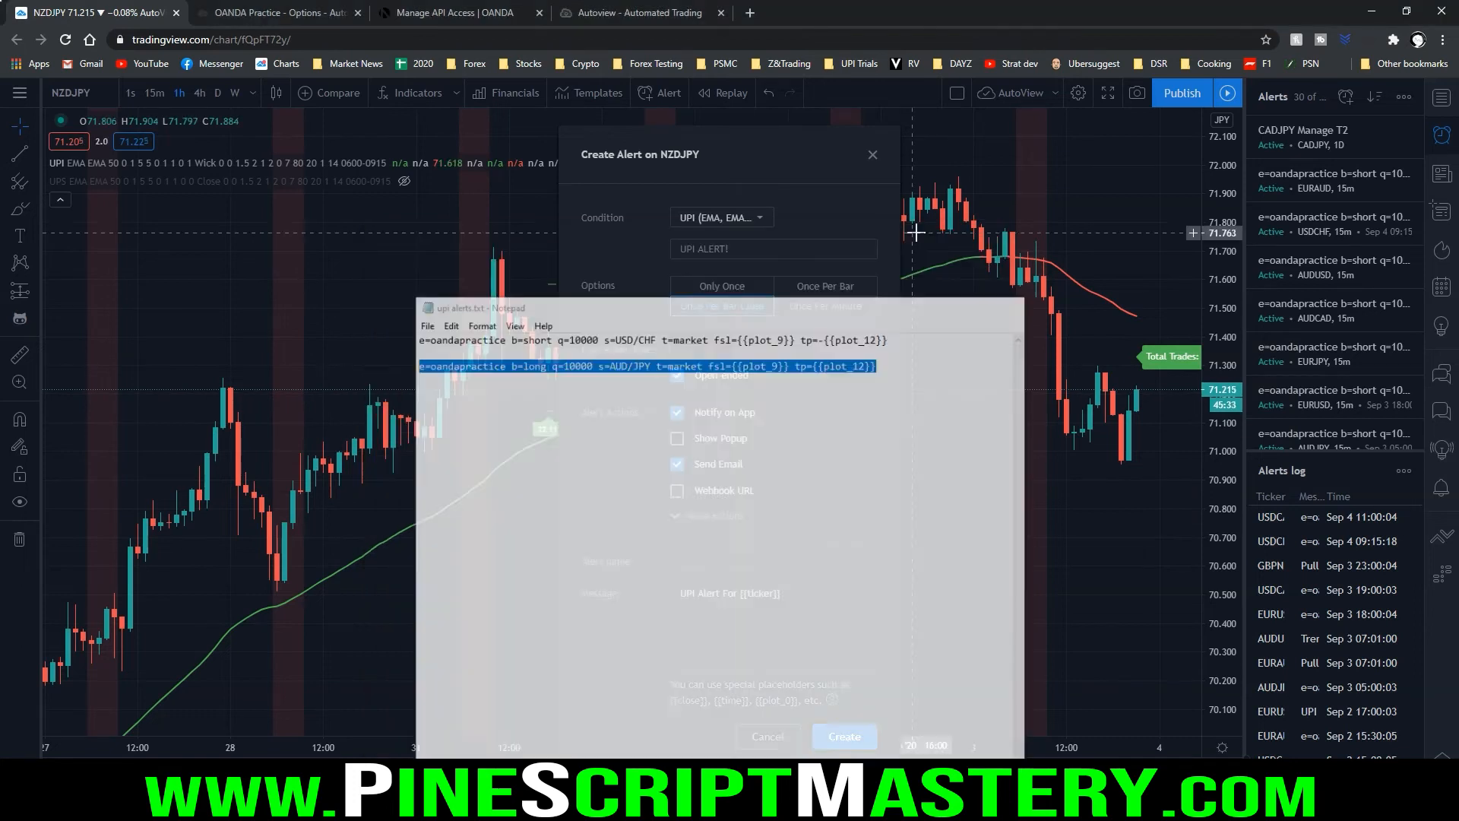
pyautogui.click(771, 611)
pyautogui.hotkey('ctrl', 'a')
pyautogui.hotkey('ctrl', 'v')
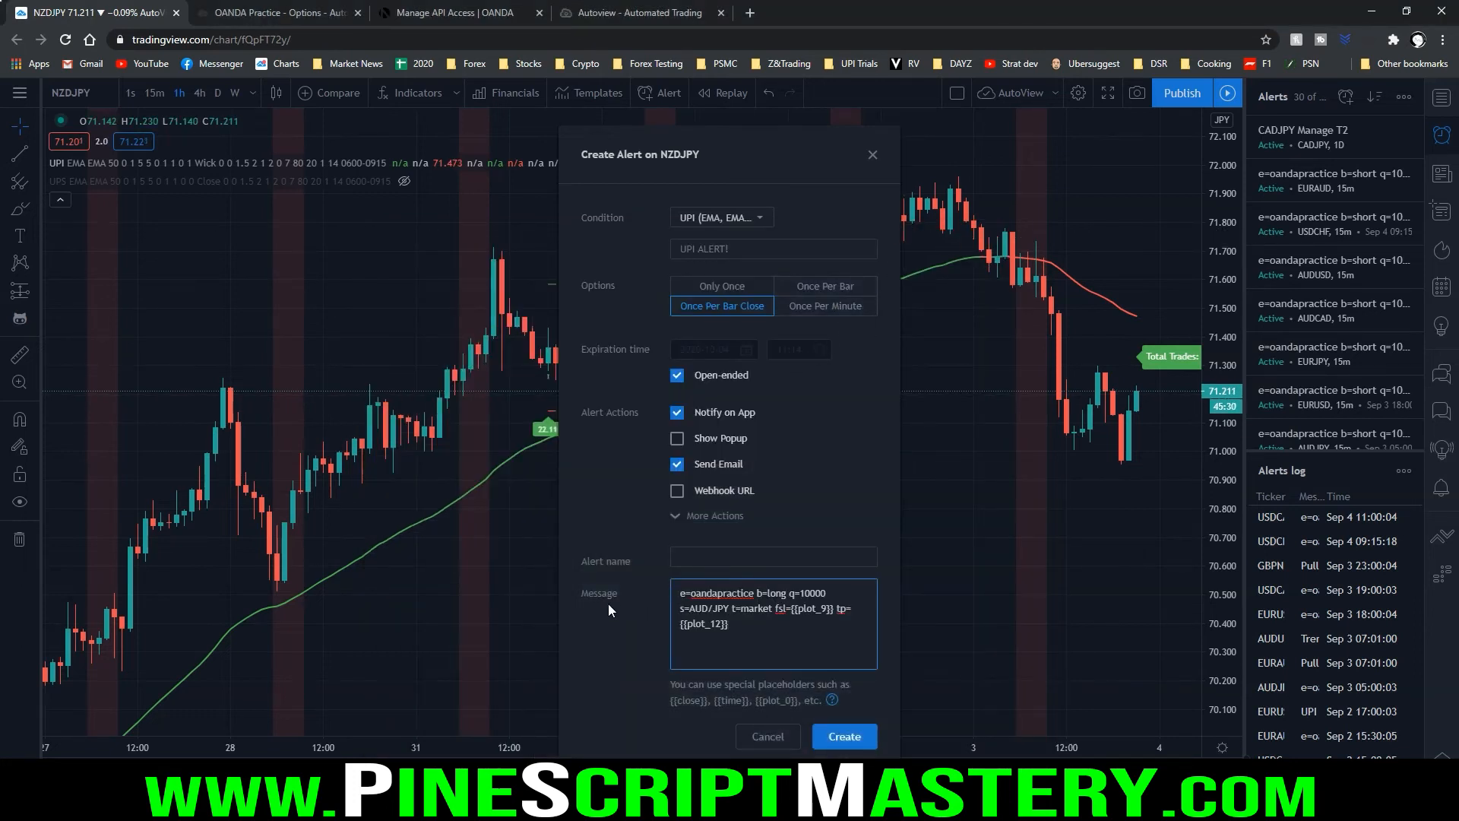
# Name the alert AutoView Long, using the previously entered name
pyautogui.click(701, 559)
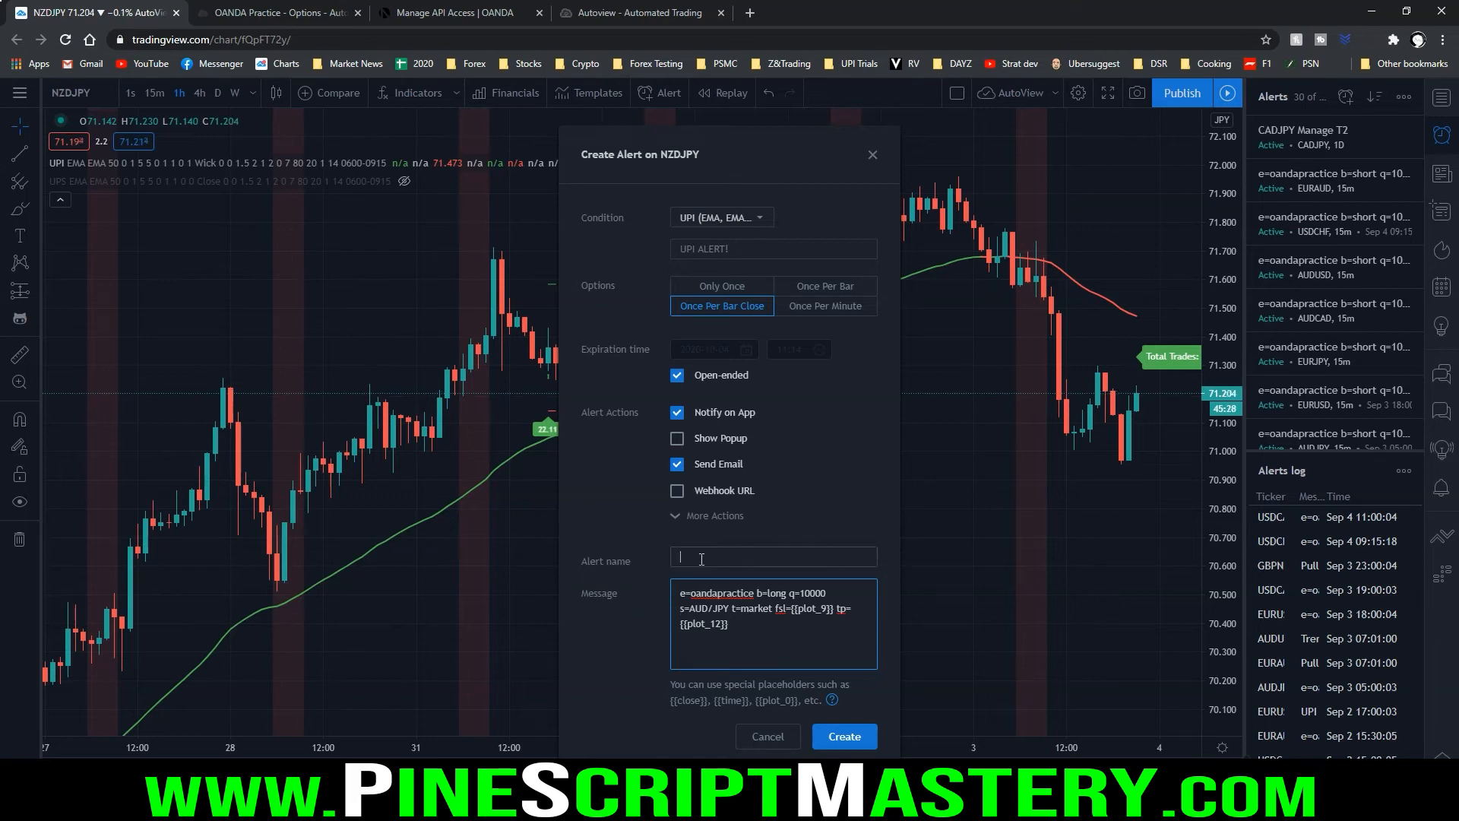
pyautogui.click(705, 560)
pyautogui.press('Down')
pyautogui.press('Return')
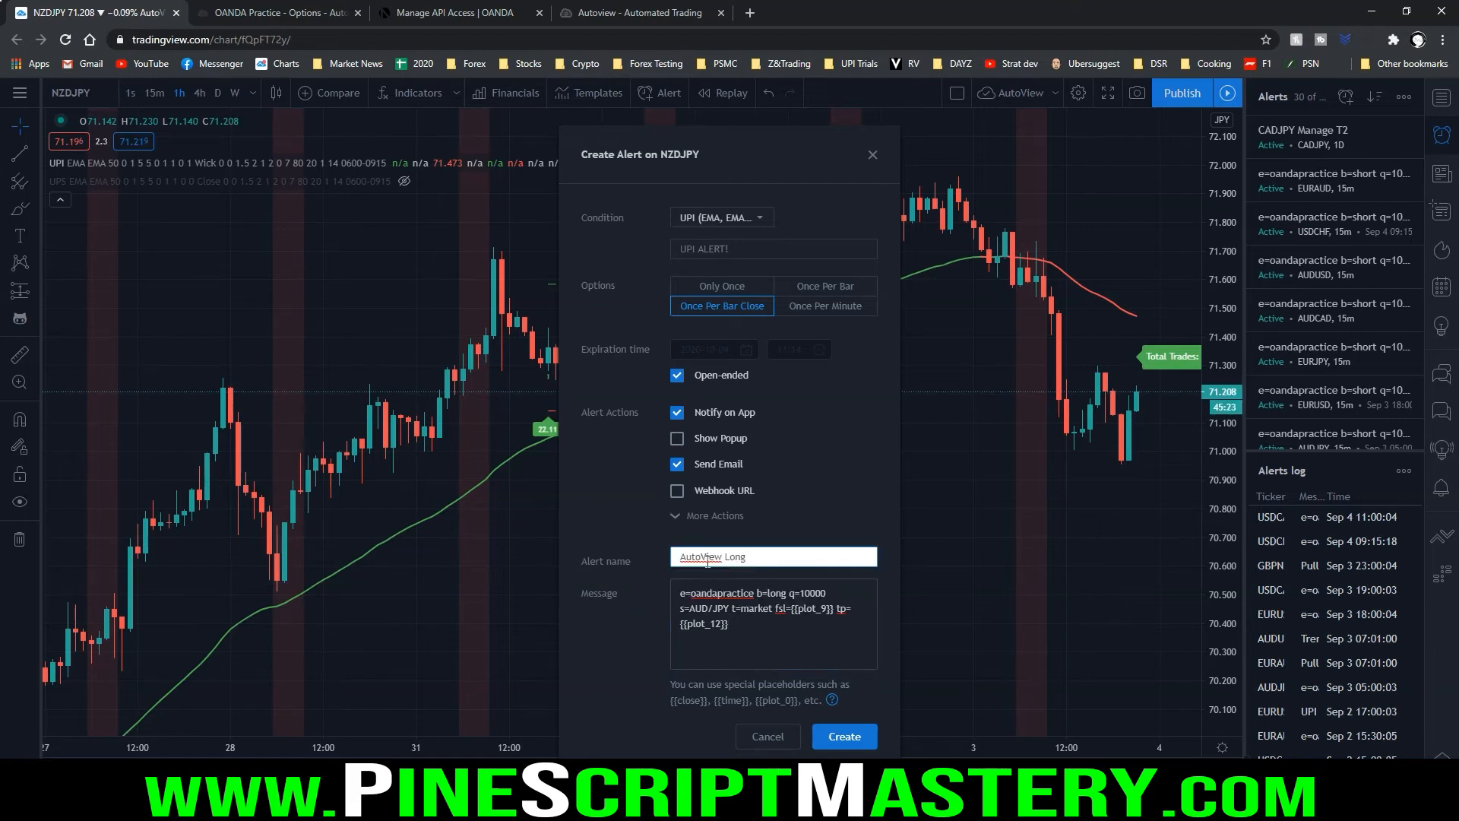
# Set the symbol parameter in the alert message to NZD/JPY
pyautogui.click(730, 615)
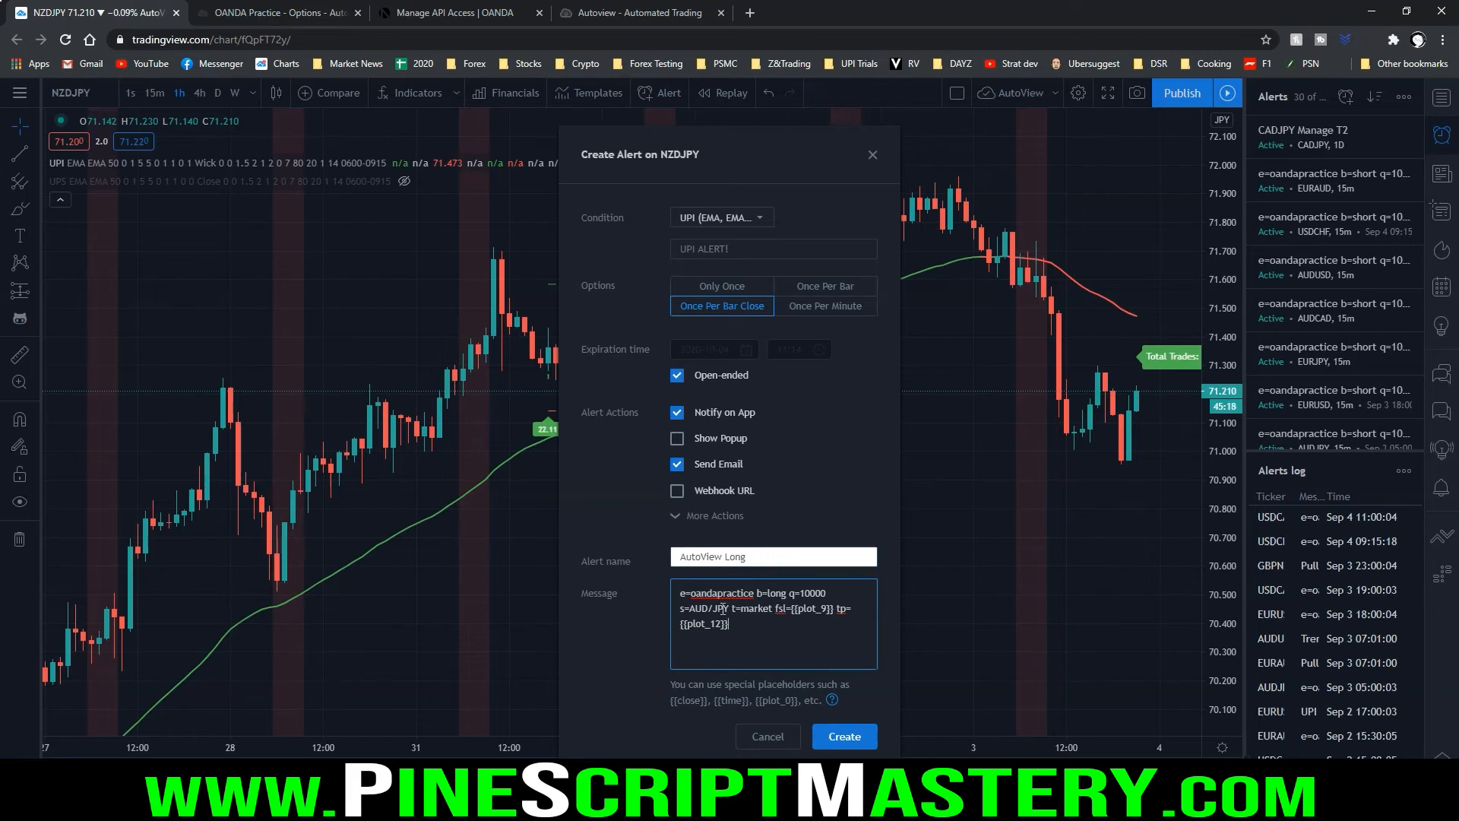
pyautogui.moveTo(734, 612); pyautogui.dragTo(674, 617)
pyautogui.moveTo(792, 600); pyautogui.dragTo(835, 600)
pyautogui.press('Escape')
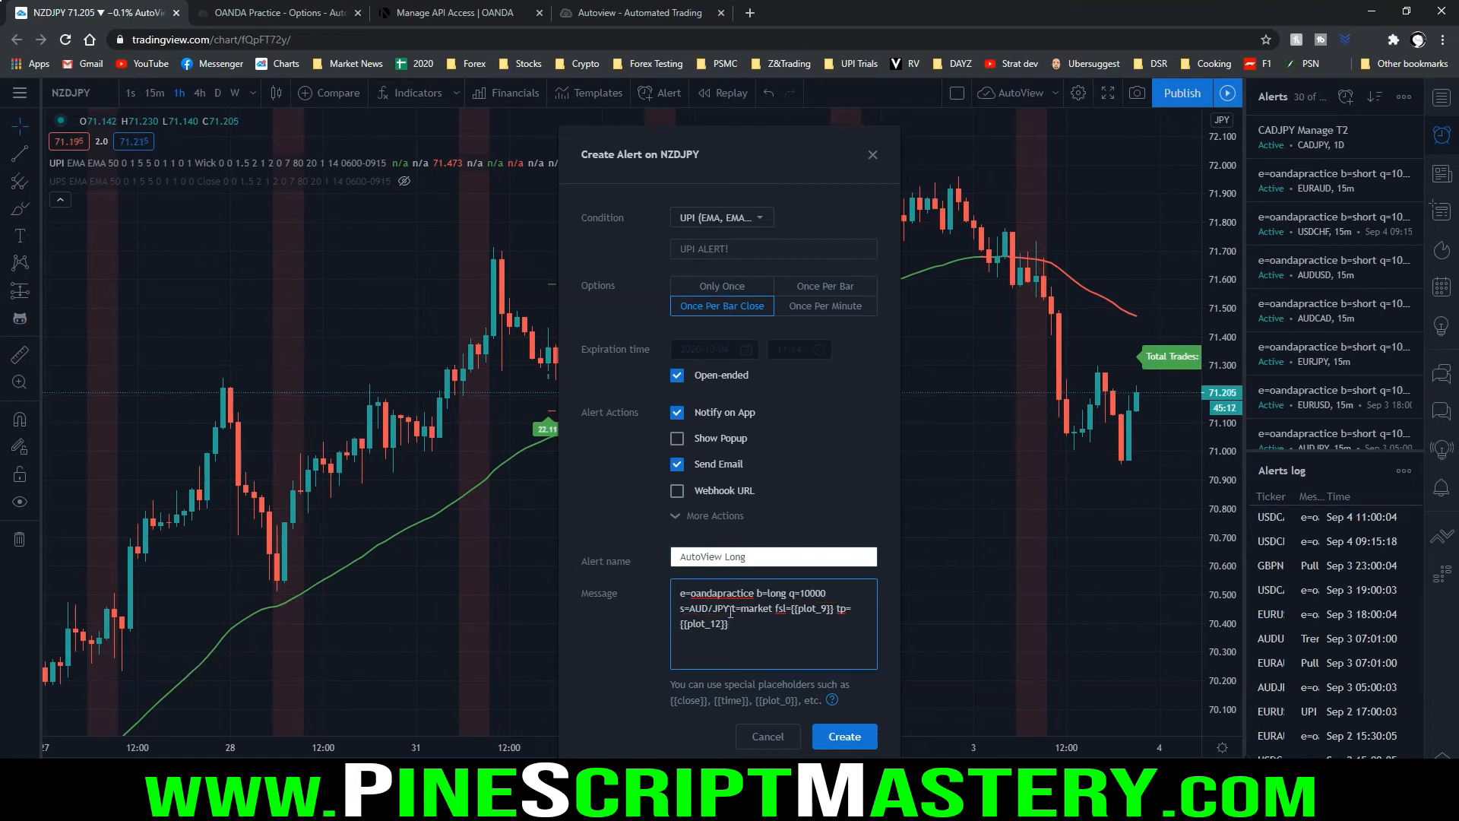
pyautogui.moveTo(729, 609); pyautogui.dragTo(695, 610)
pyautogui.write('NZD/JPY')
# Check the message's symbol against the chart ticker, and review its quantity, stop-loss and take-profit parameters
pyautogui.moveTo(46, 78)
pyautogui.mouseDown()
pyautogui.moveTo(108, 90)
pyautogui.moveTo(37, 83)
pyautogui.mouseUp()
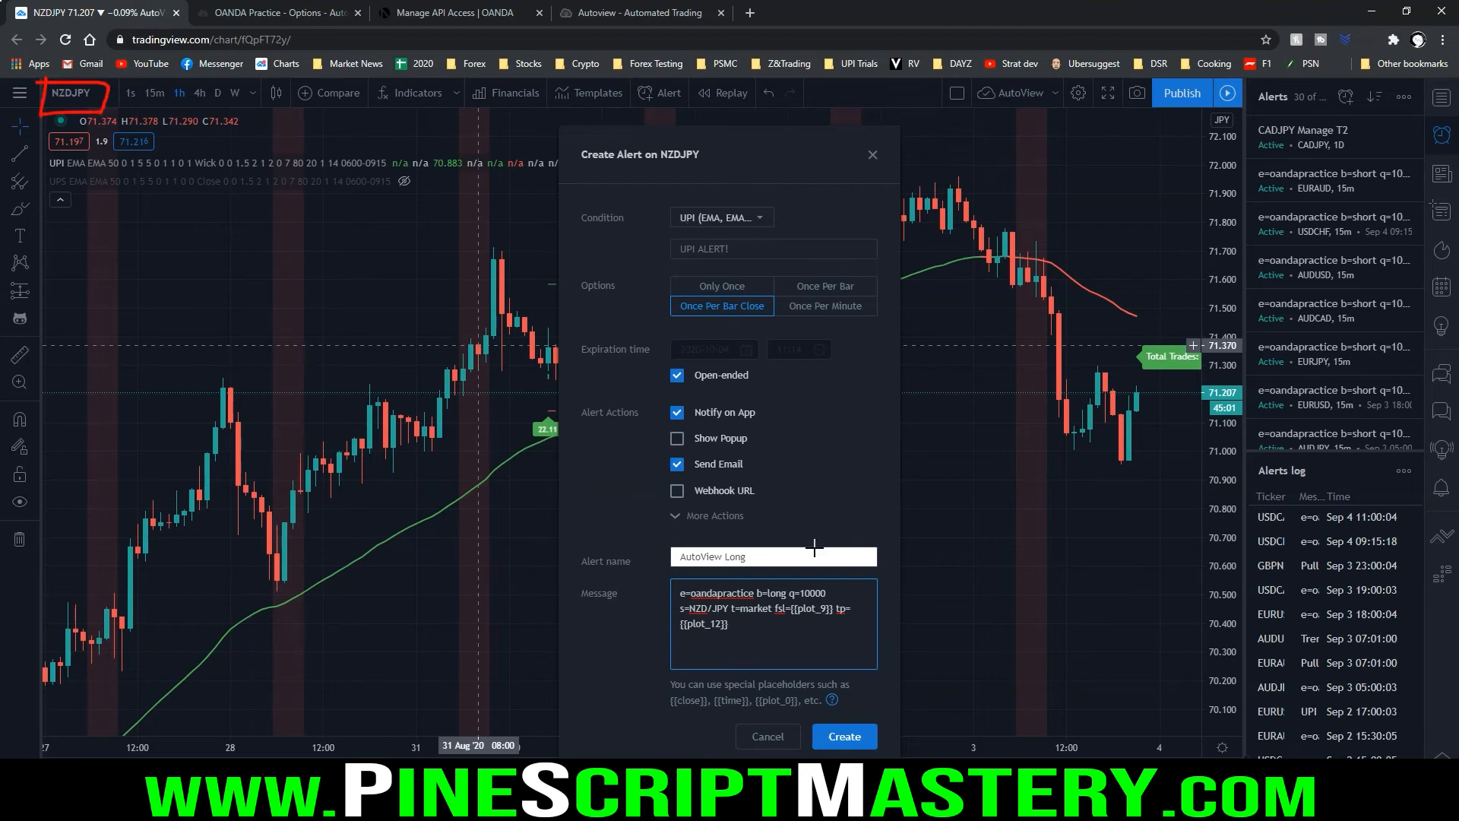
pyautogui.press('e')
pyautogui.doubleClick(815, 594)
pyautogui.moveTo(772, 608); pyautogui.dragTo(879, 633)
pyautogui.click(736, 635)
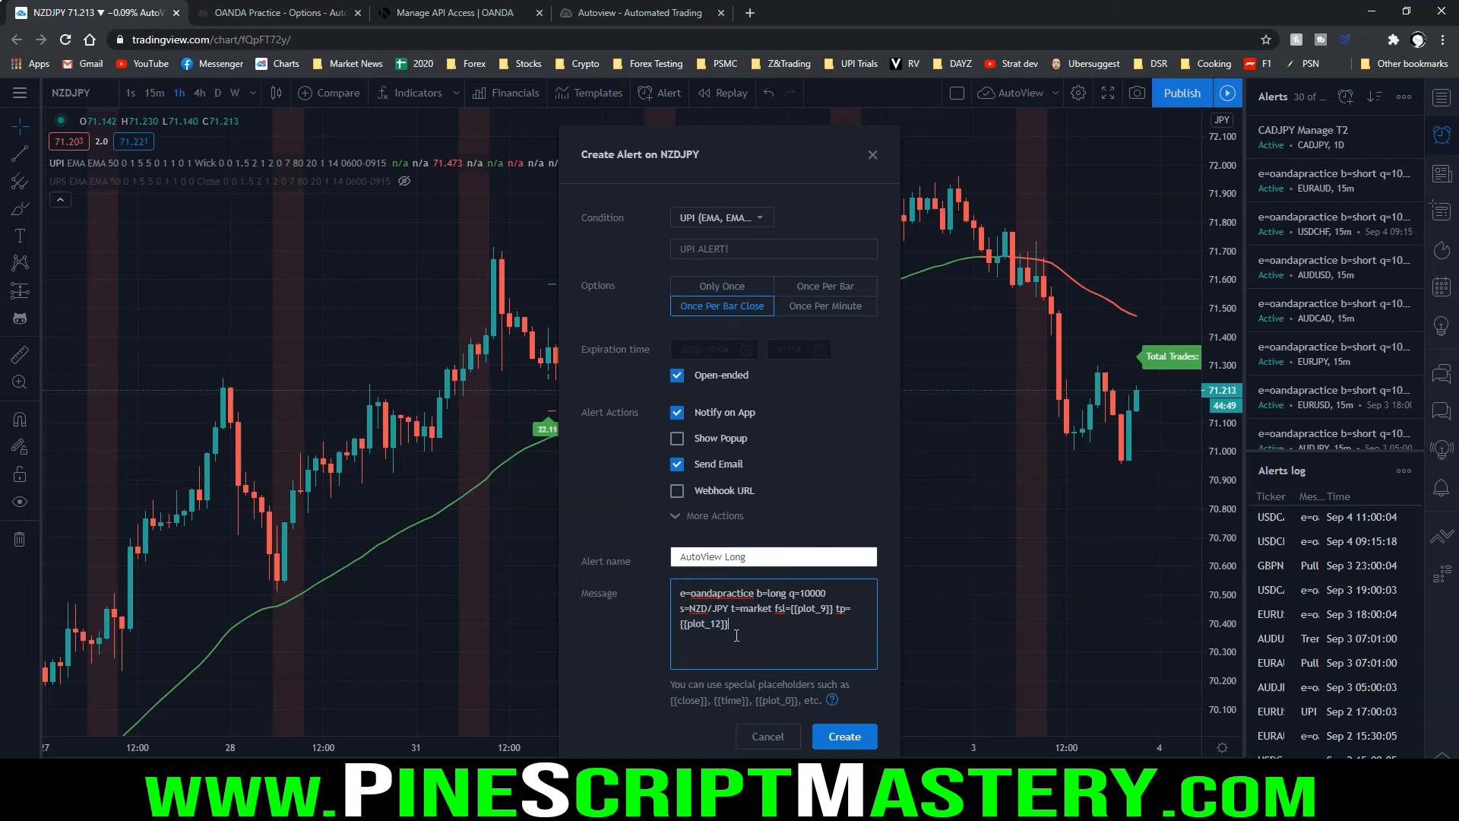
# Create the AutoView Long alert, reading the repainting warning and continuing anyway
pyautogui.click(854, 738)
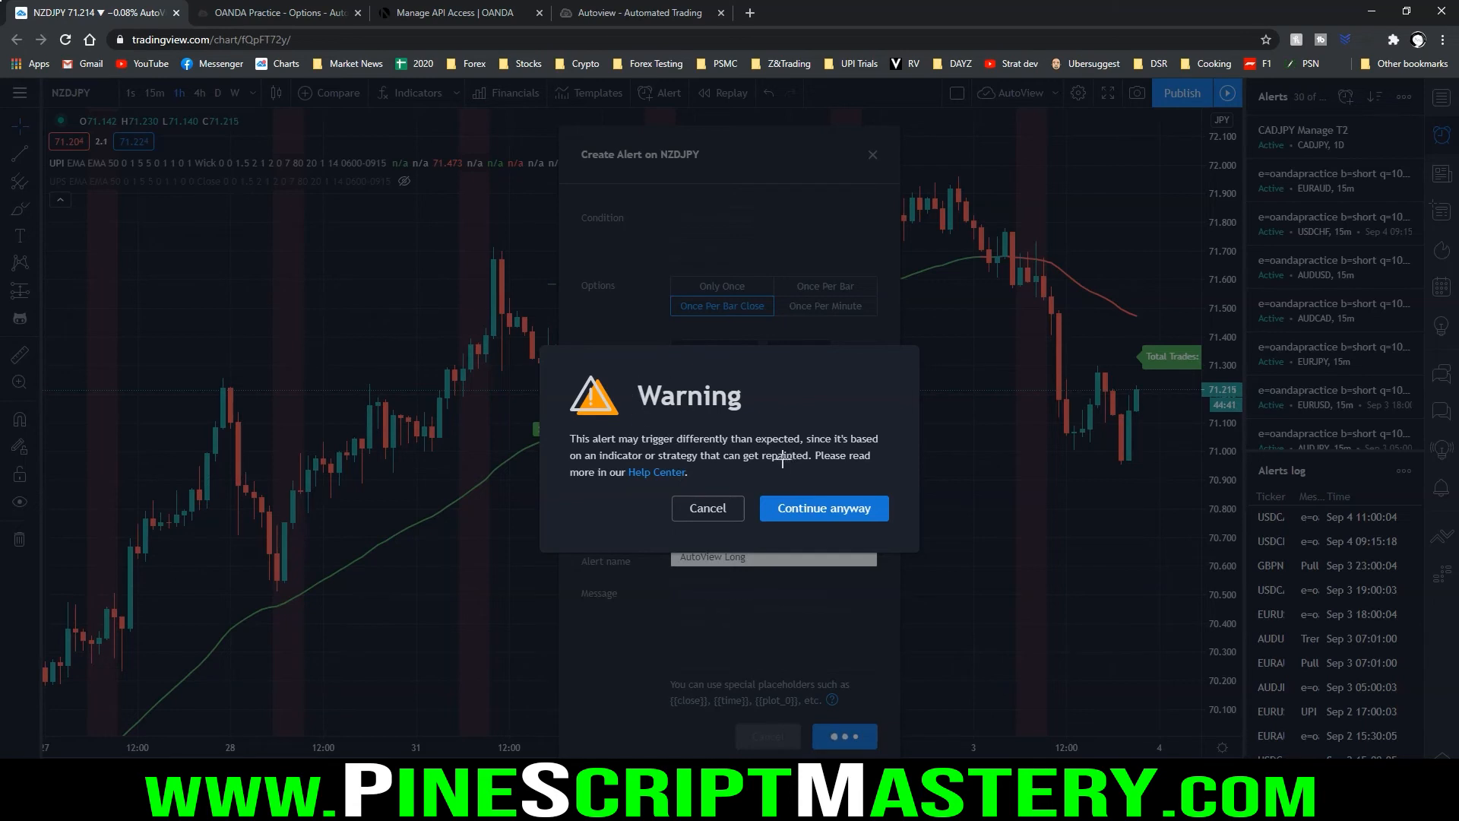
pyautogui.moveTo(710, 462); pyautogui.dragTo(810, 461)
pyautogui.click(824, 509)
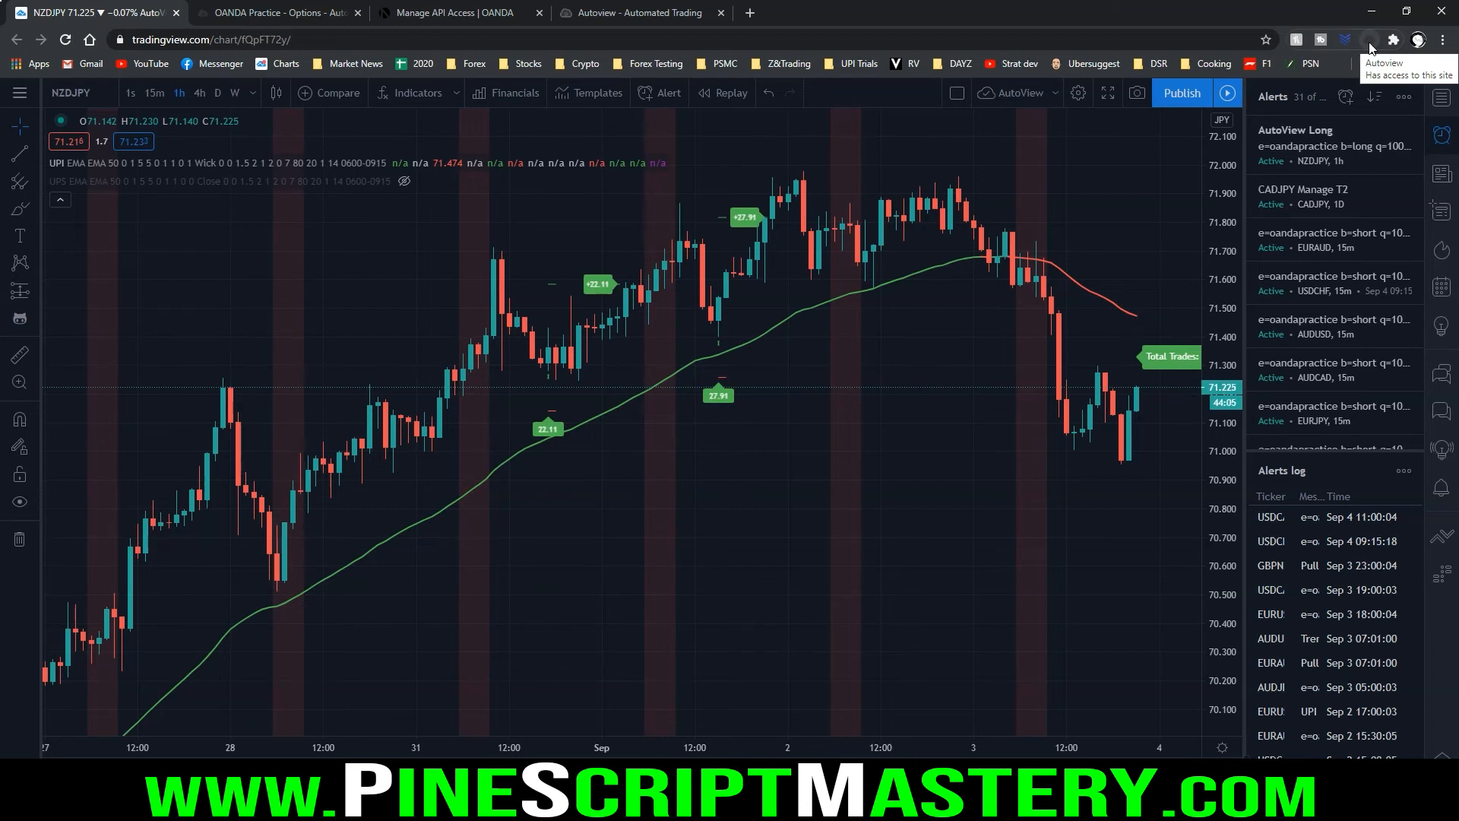
# Examine the entry, stop and target levels of the 1 Sep 15:00 long signal on the chart
pyautogui.moveTo(702, 377); pyautogui.dragTo(756, 383)
pyautogui.moveTo(712, 217); pyautogui.dragTo(782, 217)
pyautogui.moveTo(726, 287); pyautogui.dragTo(736, 285)
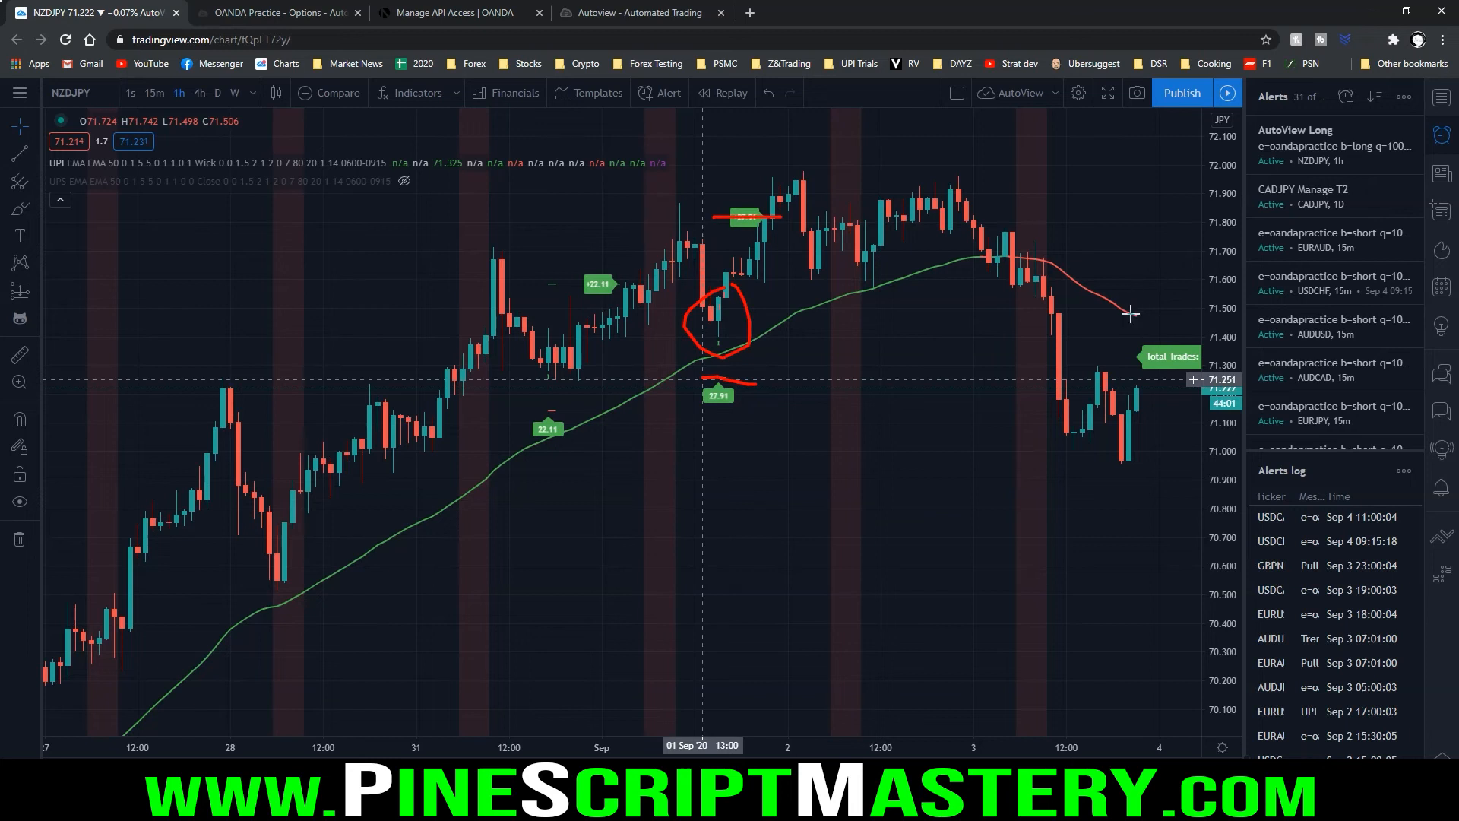
pyautogui.press('Escape')
# Make UPI short-only by disabling Long Trades and Long Alerts and enabling Short Trades and Short Alerts
pyautogui.moveTo(450, 166)
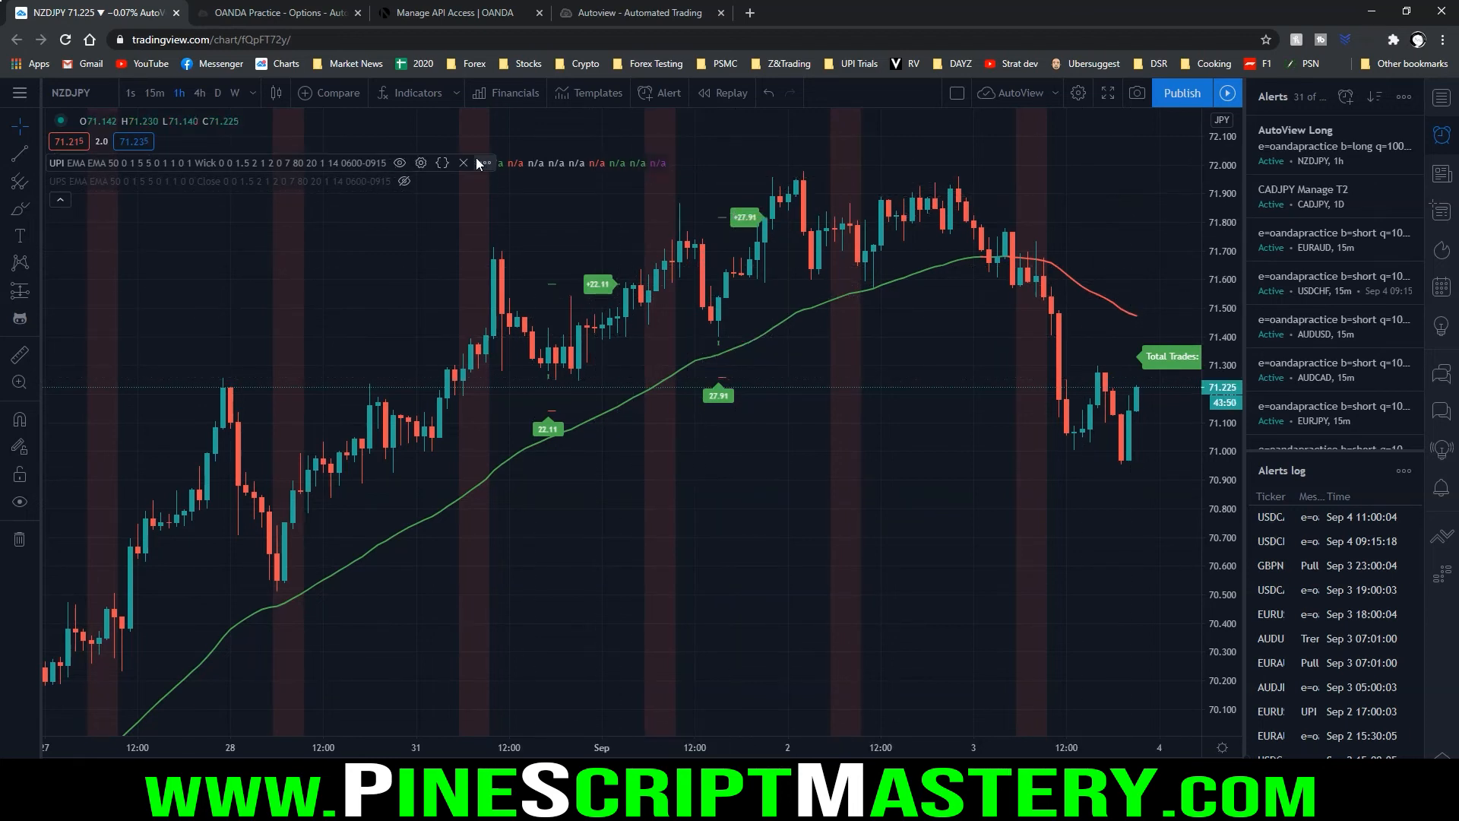
pyautogui.click(421, 163)
pyautogui.click(615, 154)
pyautogui.scroll(-1, 694, 293)
pyautogui.scroll(-10, 696, 311)
pyautogui.click(641, 599)
pyautogui.click(635, 618)
pyautogui.click(647, 645)
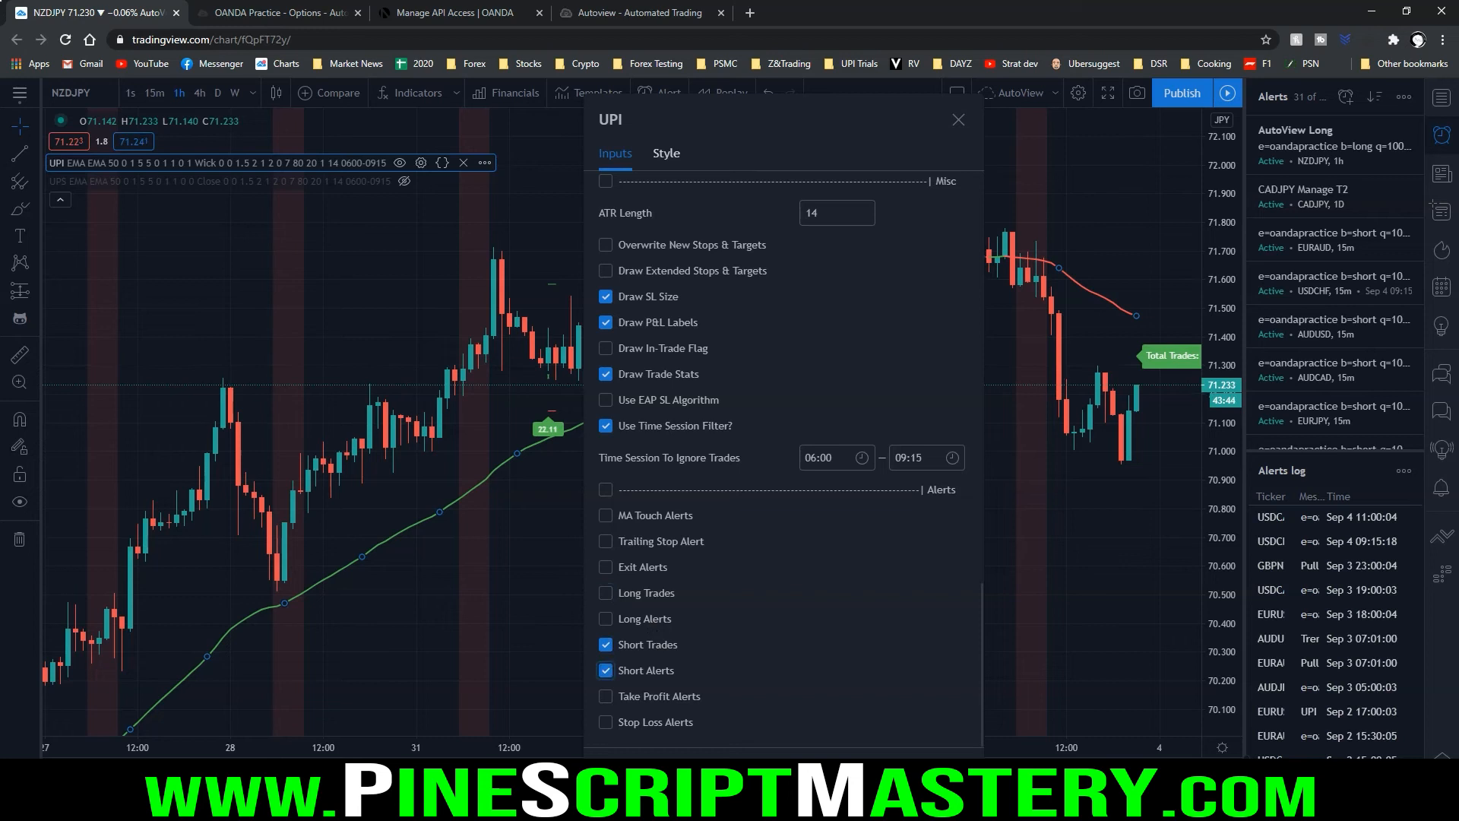
# Set up a UPI alert on NZDJPY triggering once per bar close, without app or email notifications, and name it AutoView Short
pyautogui.press('Return')
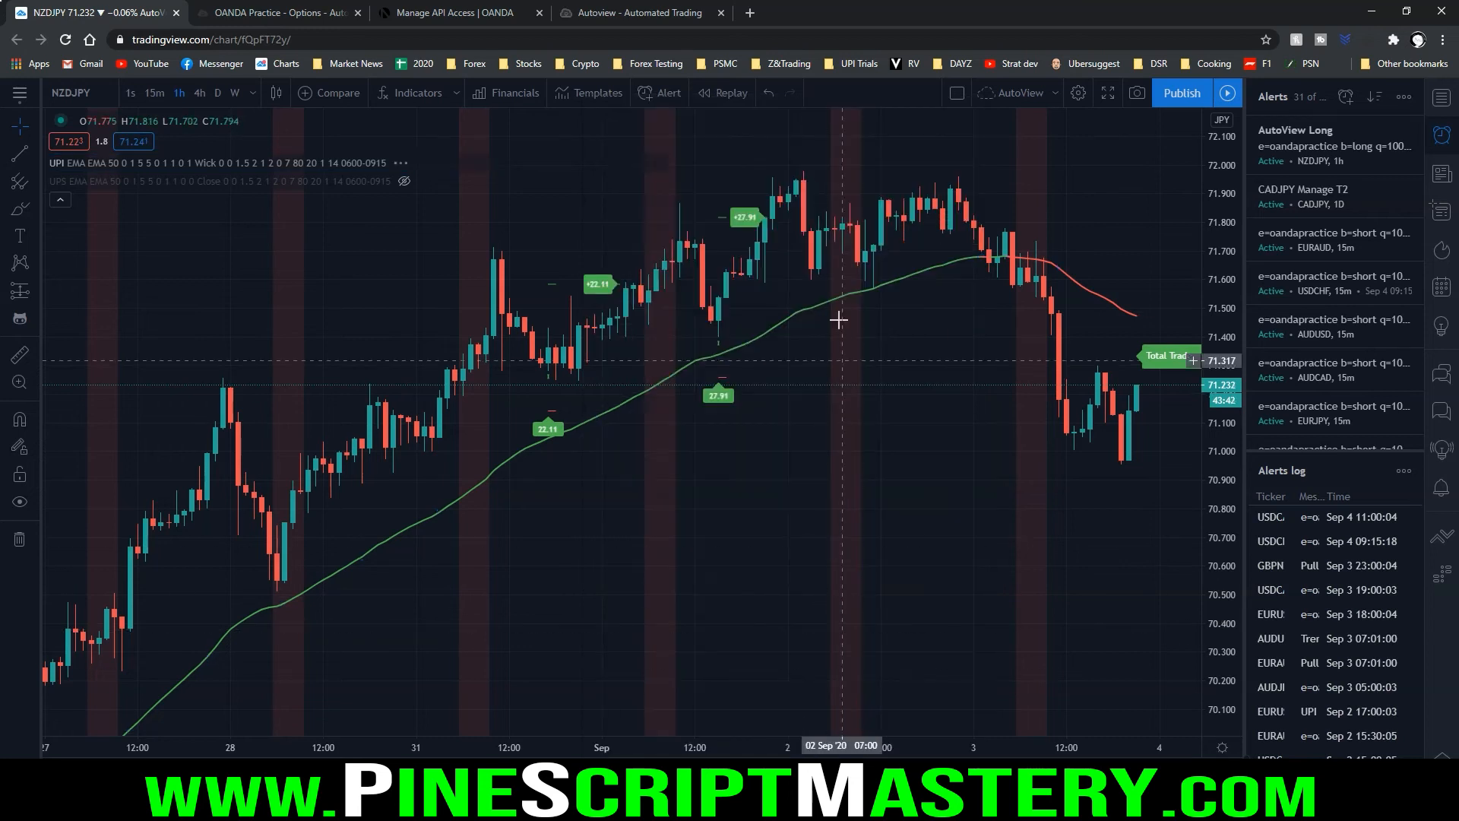
pyautogui.click(651, 93)
pyautogui.click(722, 217)
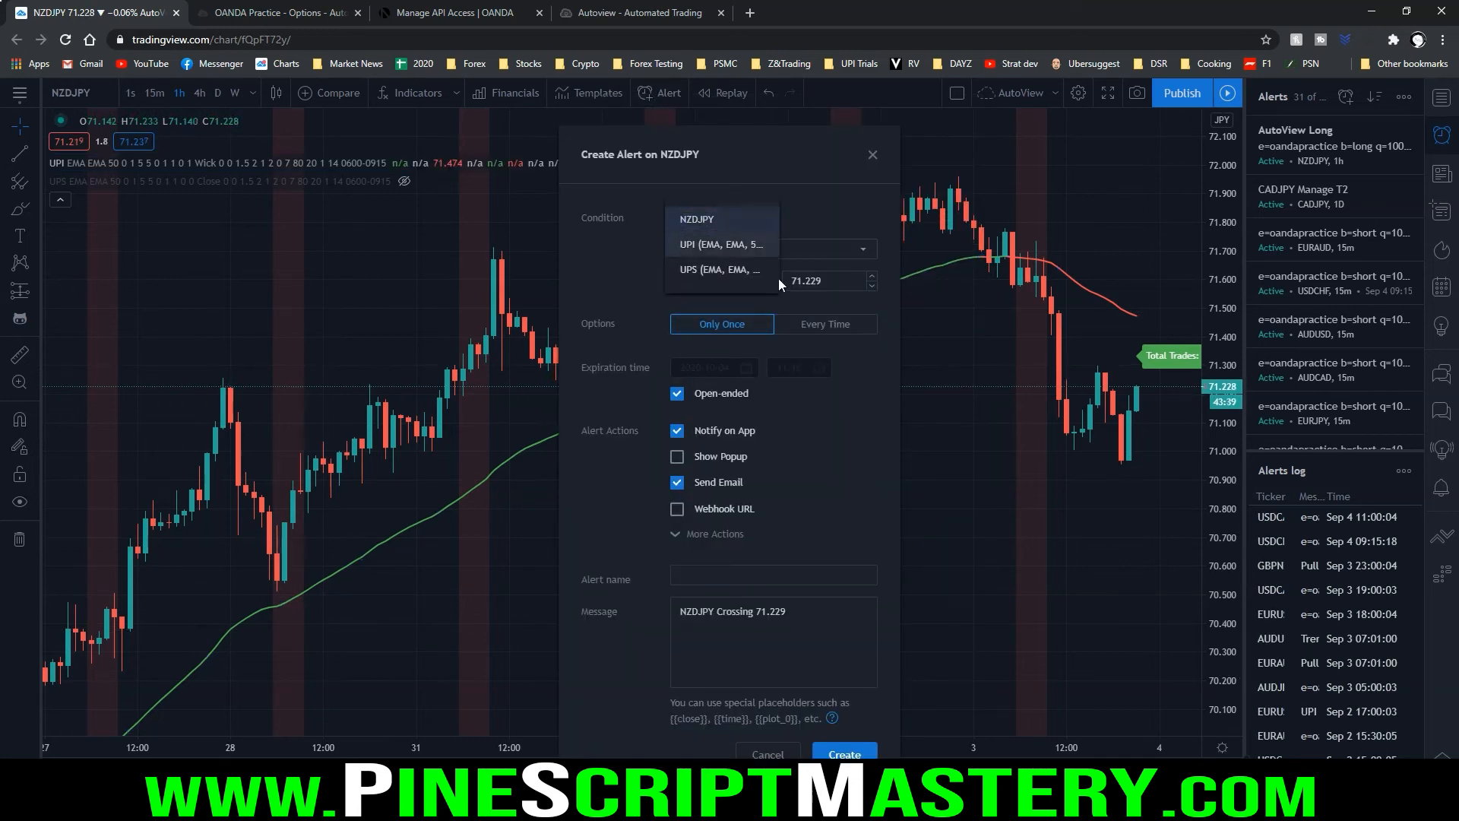
pyautogui.click(713, 245)
pyautogui.click(746, 307)
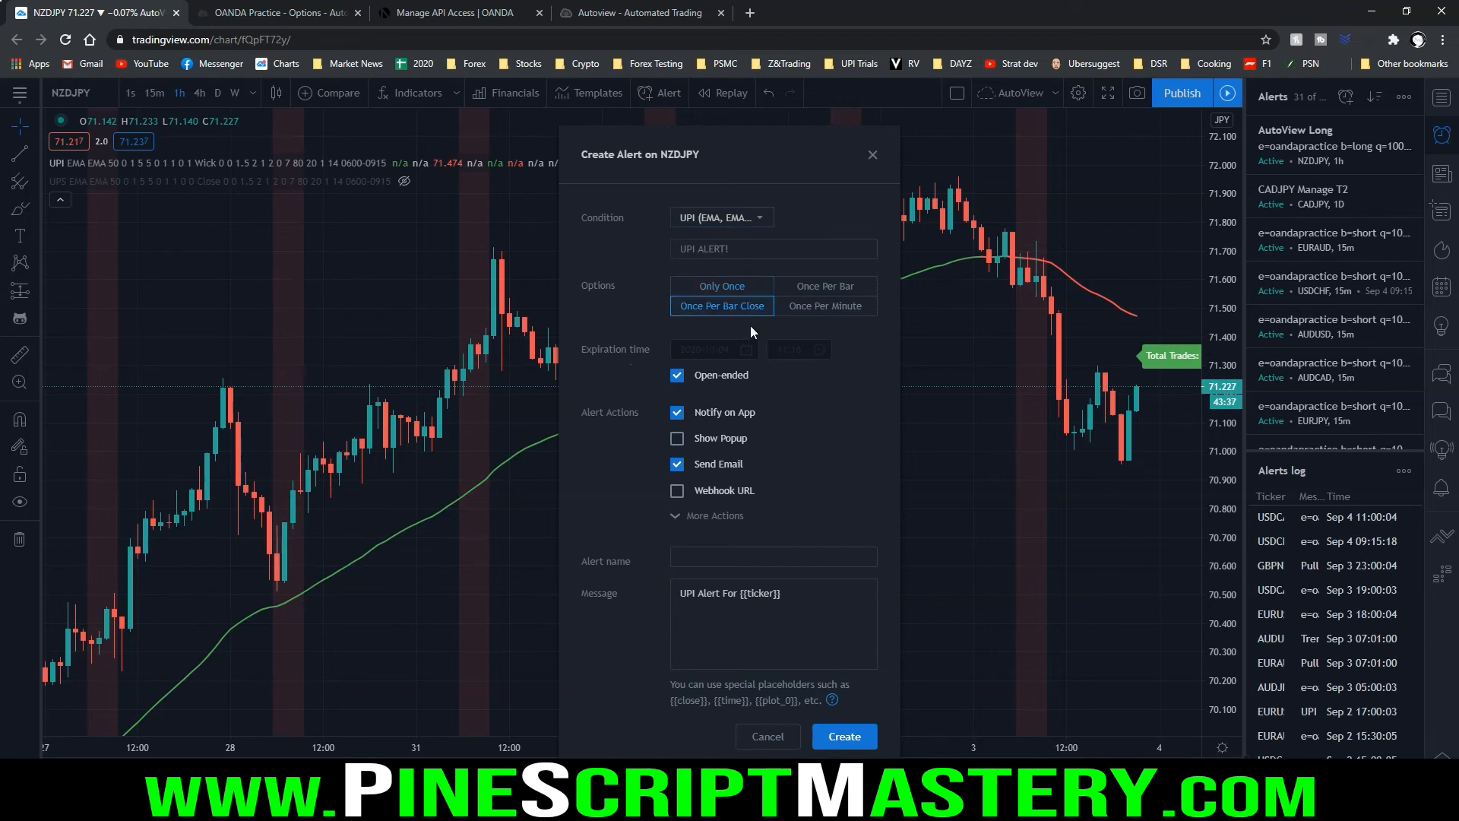
pyautogui.click(712, 412)
pyautogui.click(677, 464)
pyautogui.click(732, 581)
pyautogui.click(733, 557)
pyautogui.write('AutoView S')
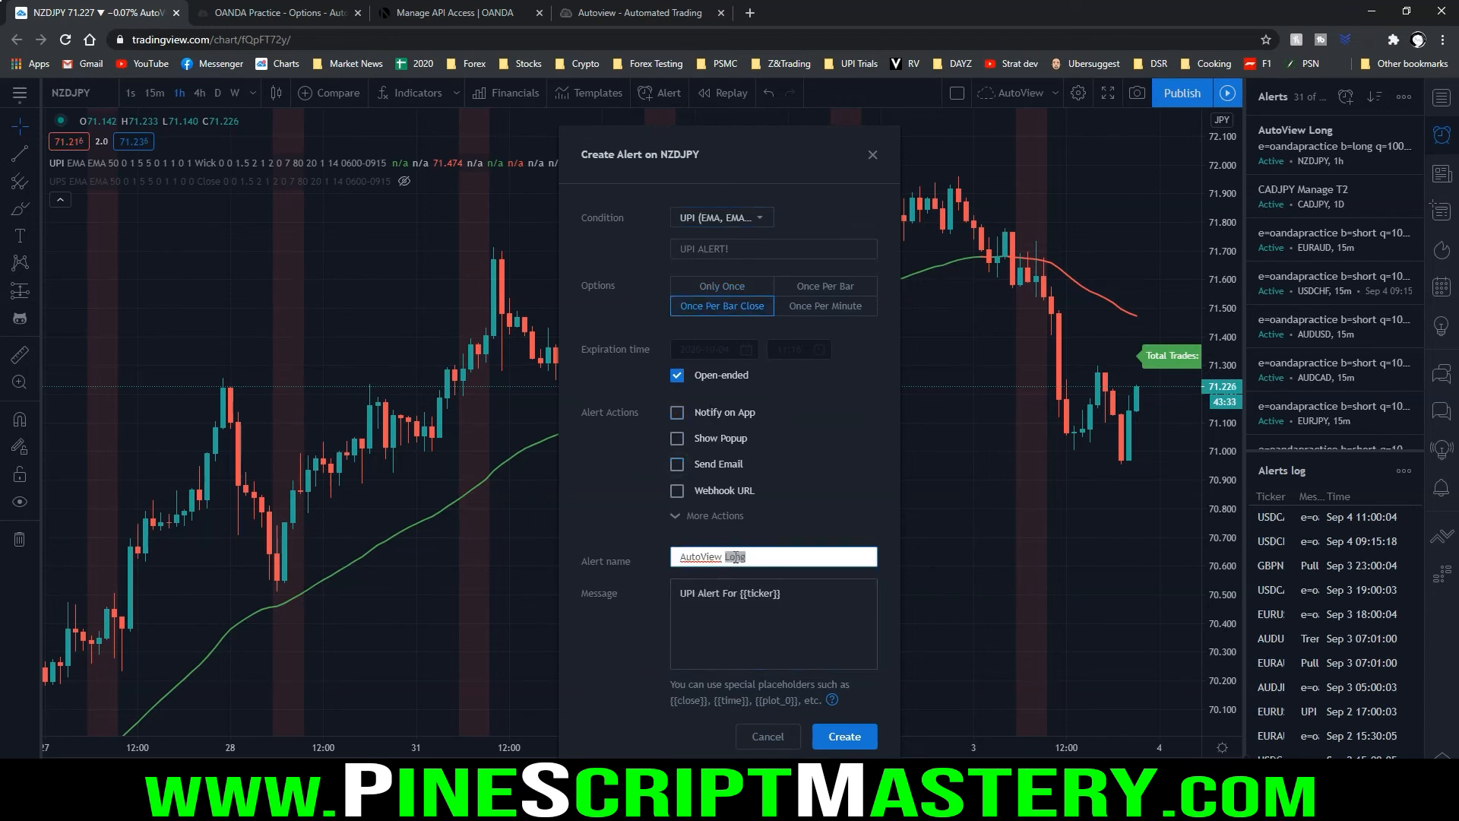
# Copy the b=short order line with its negative take profit from upi alerts.txt in Notepad and use it as the alert message
pyautogui.hotkey('alt', 'Tab')
pyautogui.moveTo(882, 277); pyautogui.dragTo(368, 271)
pyautogui.hotkey('ctrl', 'c')
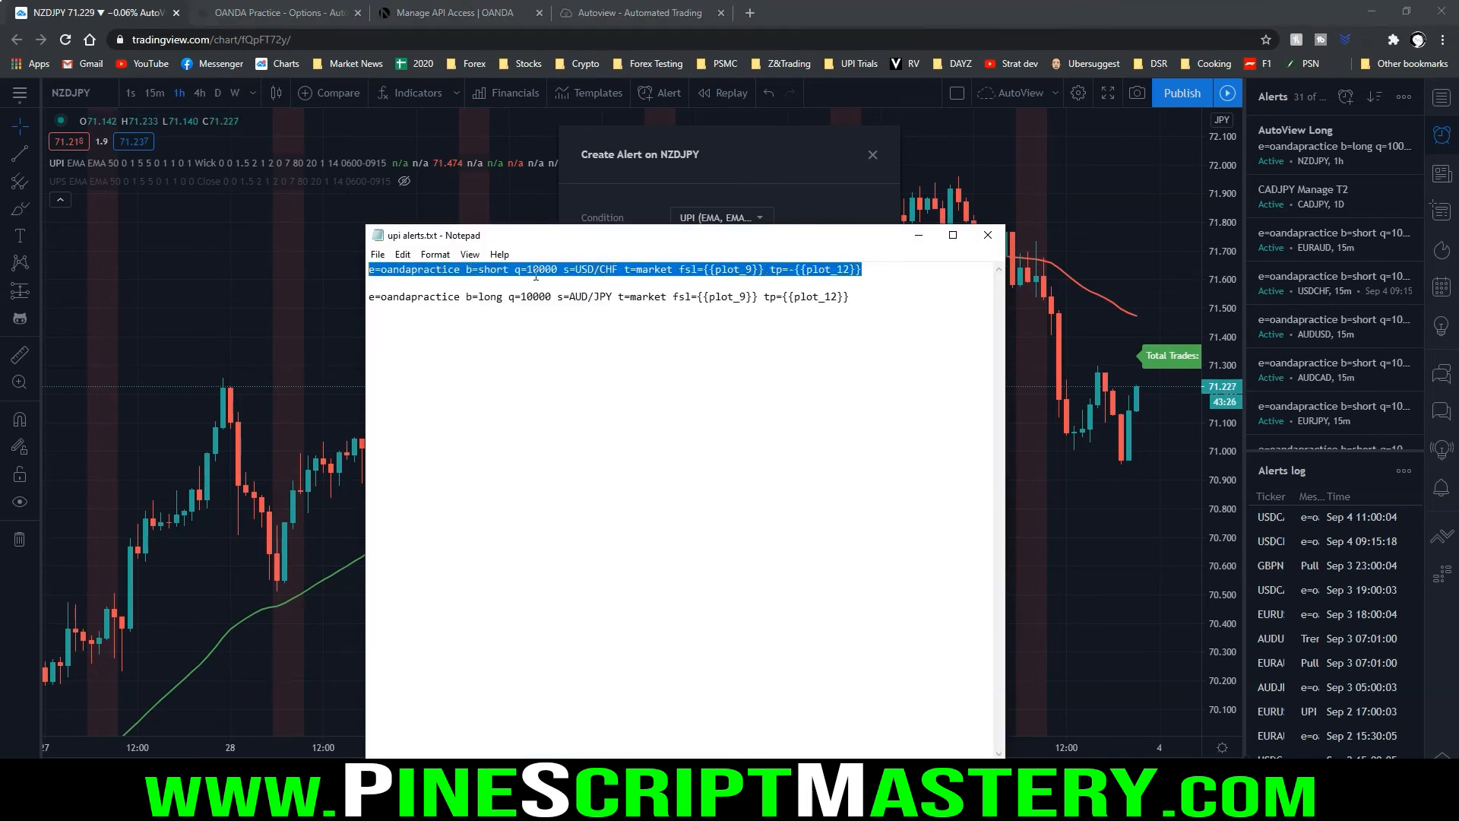
pyautogui.click(703, 269)
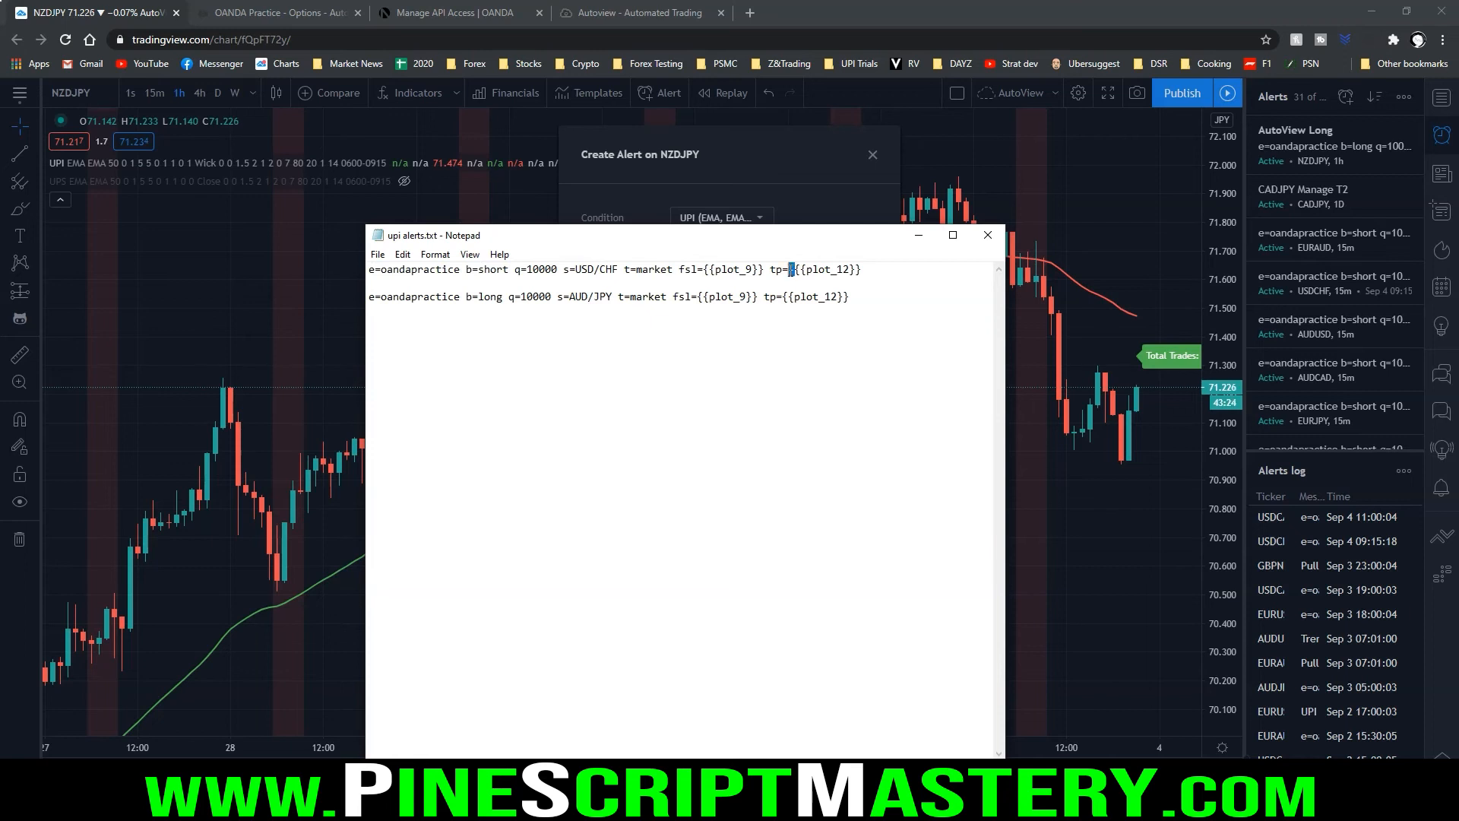
pyautogui.click(794, 269)
pyautogui.hotkey('shift', 'End')
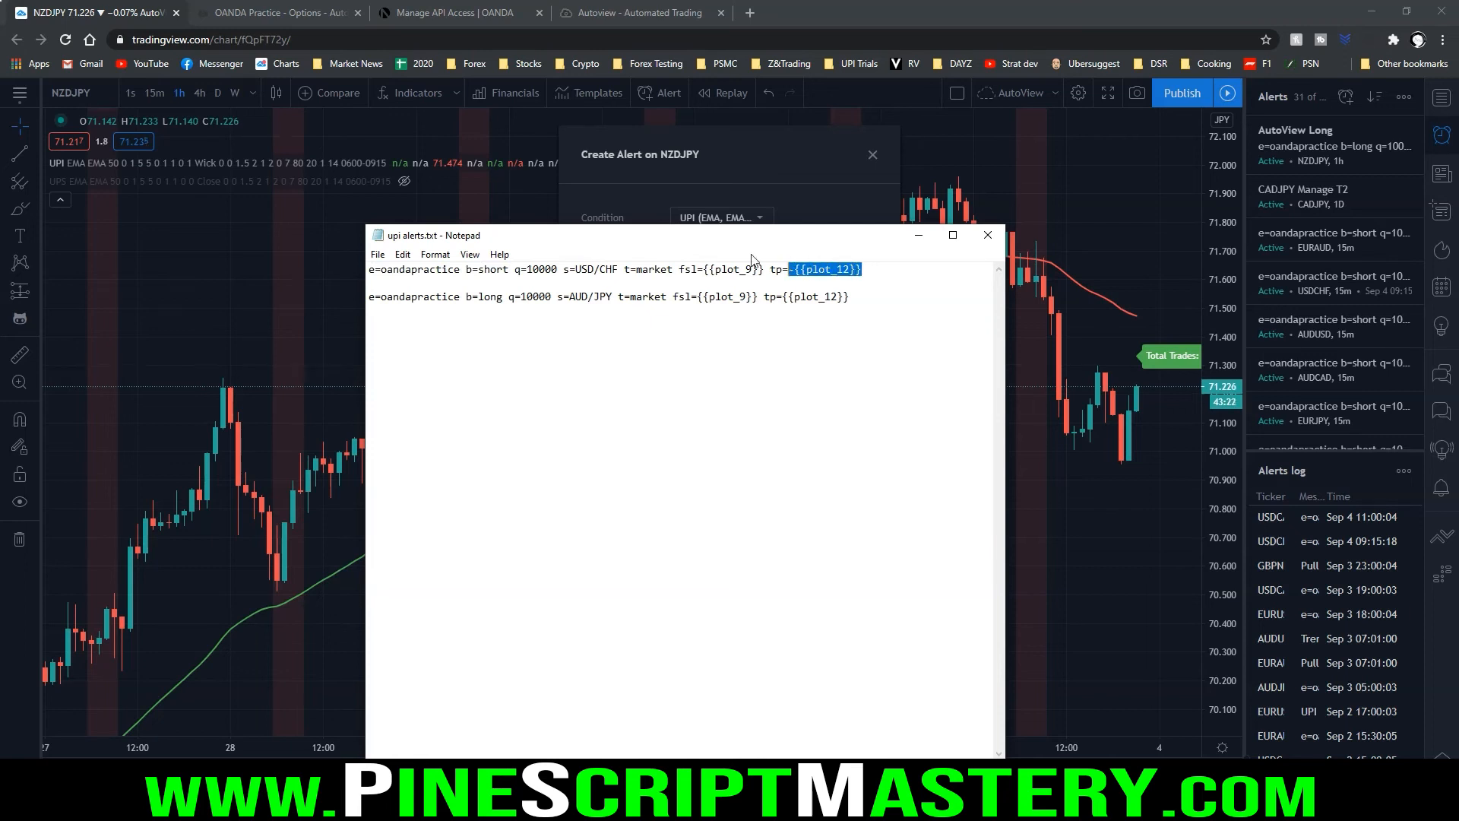
pyautogui.click(907, 269)
pyautogui.click(917, 236)
pyautogui.hotkey('ctrl', 'v')
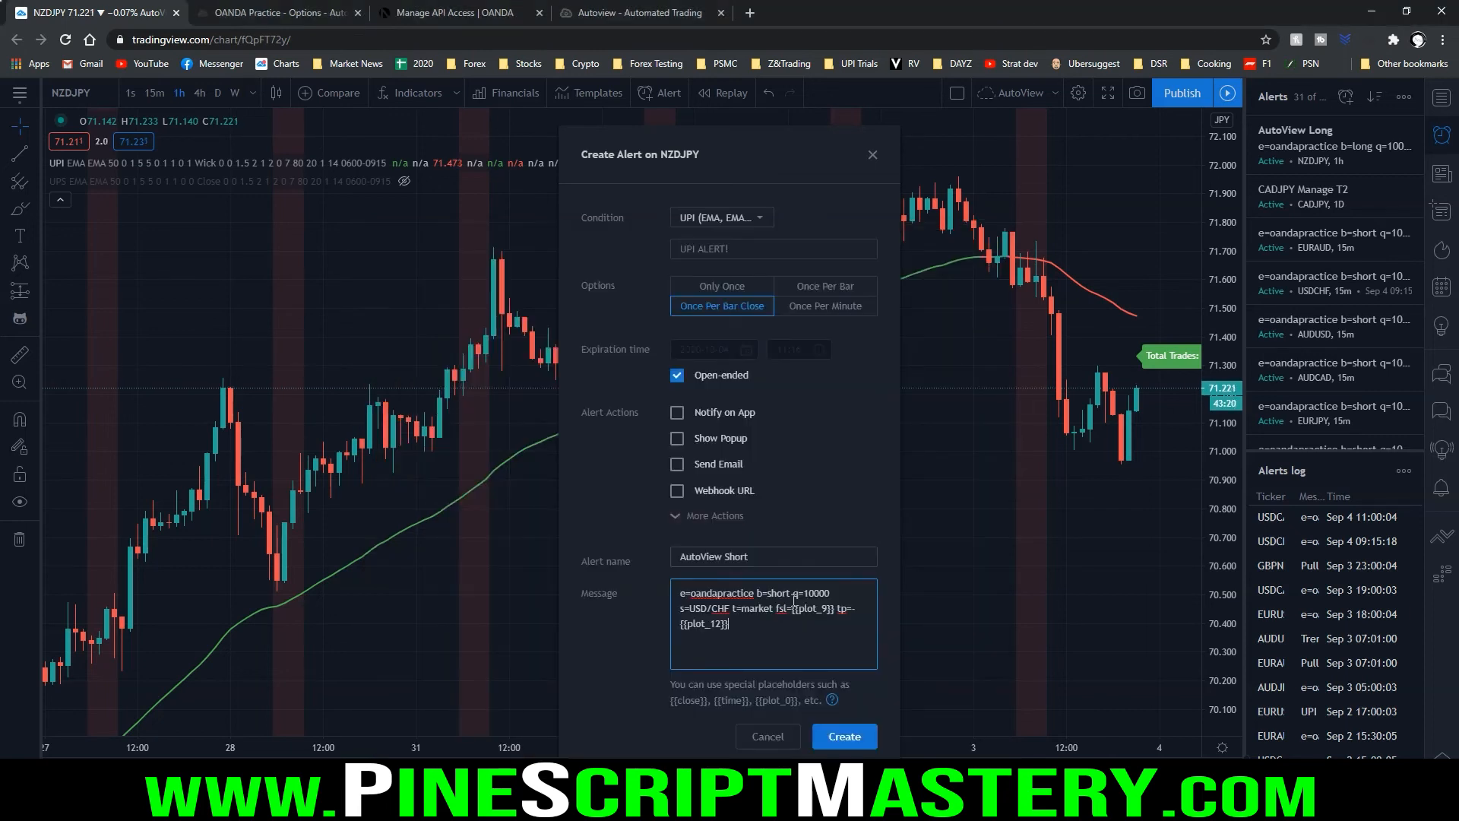
# Change the message's symbol to NZD/JPY and create the AutoView Short alert, accepting the repainting warning
pyautogui.moveTo(730, 607); pyautogui.dragTo(689, 608)
pyautogui.write('NZD/JPY')
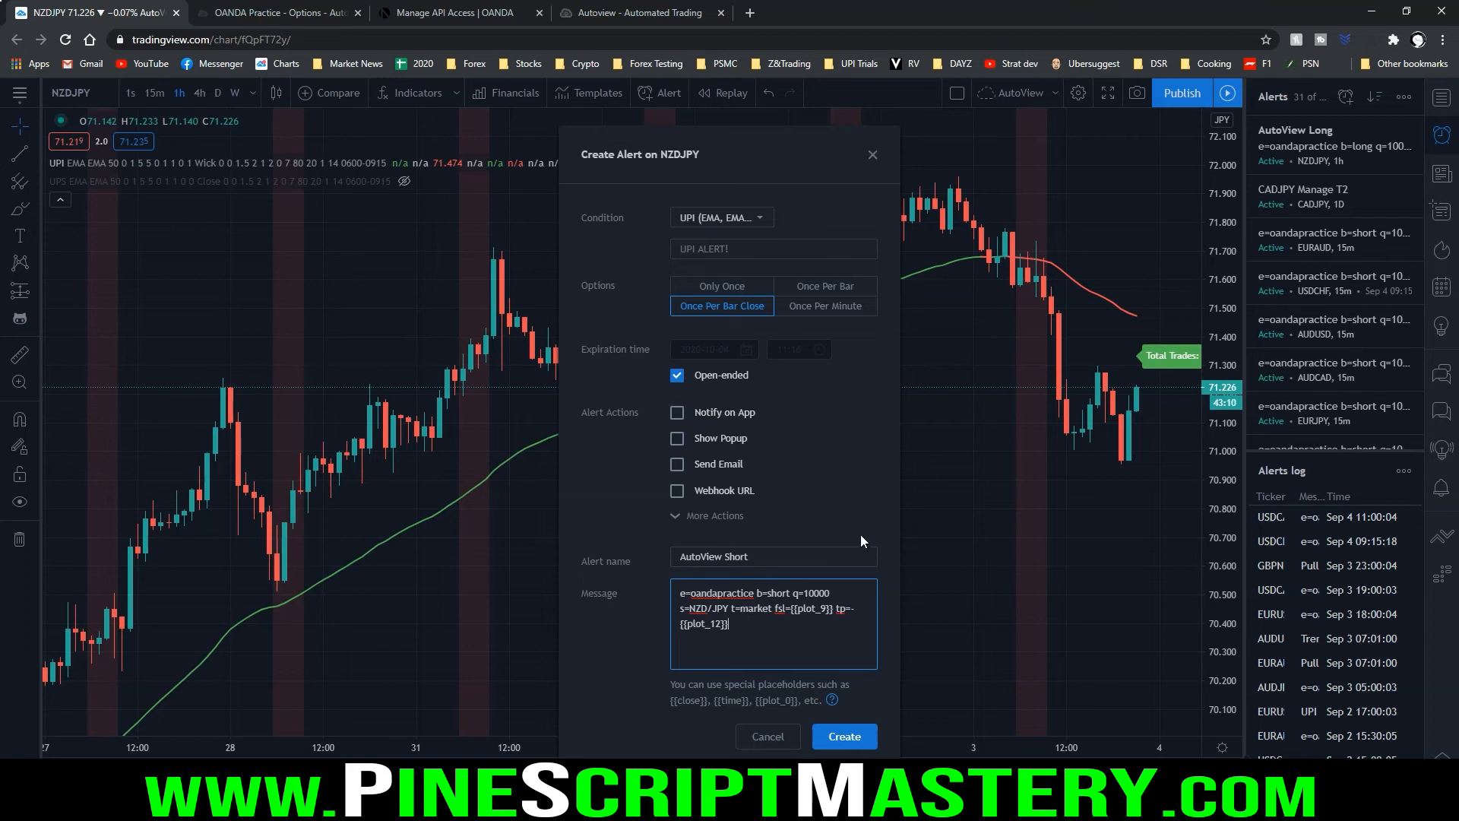
pyautogui.click(851, 740)
pyautogui.click(826, 509)
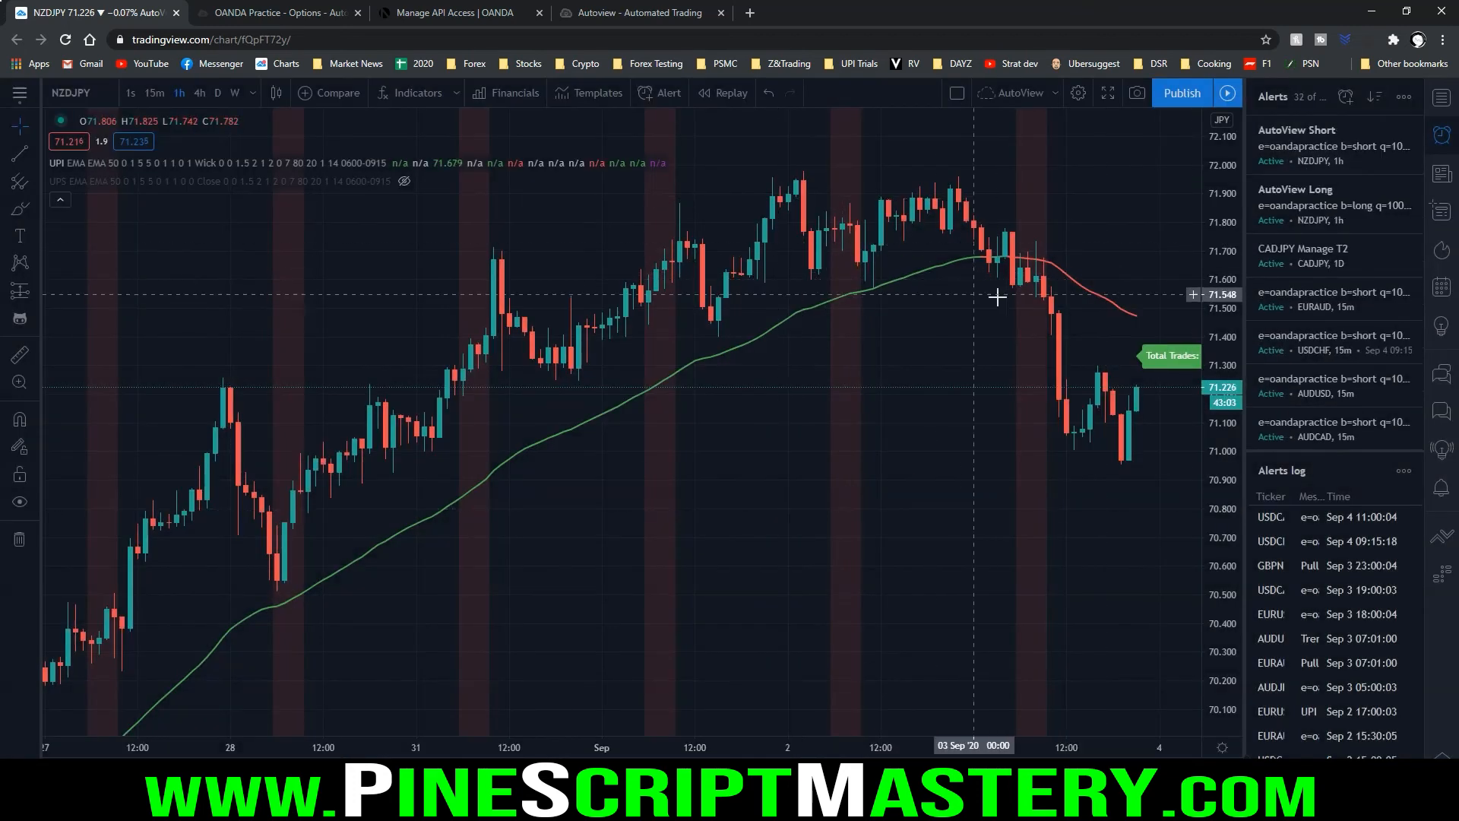
# Examine the entry, stop and target levels of the 20 Aug short signal on the chart, then reset the chart view
pyautogui.scroll(-2, 707, 380)
pyautogui.scroll(-2, 706, 380)
pyautogui.moveTo(707, 378)
pyautogui.mouseDown()
pyautogui.moveTo(866, 357)
pyautogui.moveTo(1010, 368)
pyautogui.moveTo(982, 357)
pyautogui.mouseUp()
pyautogui.scroll(10, 1010, 368)
pyautogui.scroll(-4, 911, 371)
pyautogui.moveTo(978, 481)
pyautogui.mouseDown()
pyautogui.moveTo(959, 482)
pyautogui.moveTo(1005, 517)
pyautogui.moveTo(957, 478)
pyautogui.moveTo(1012, 456)
pyautogui.mouseUp()
pyautogui.moveTo(958, 554); pyautogui.dragTo(1015, 550)
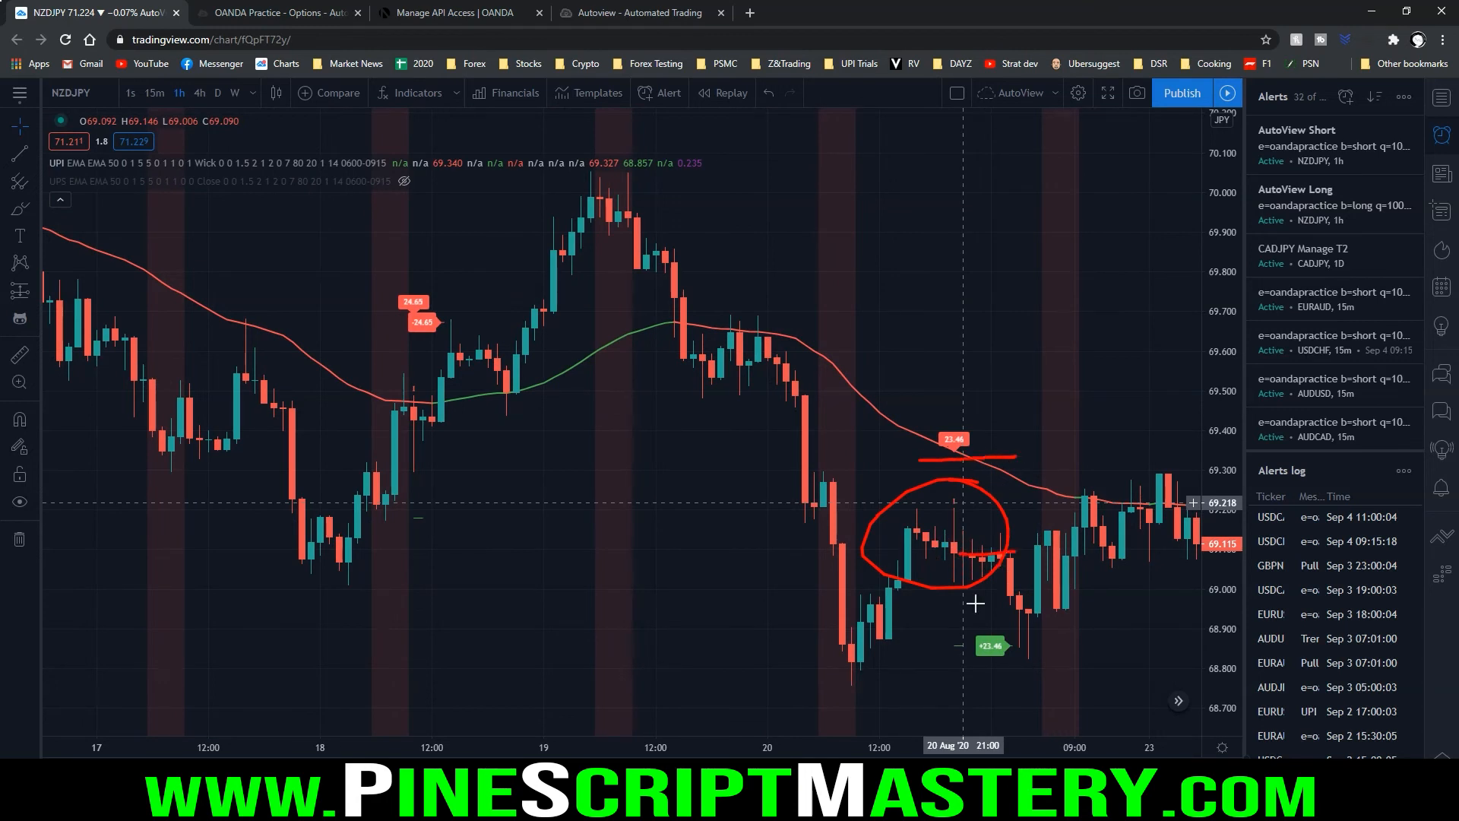
pyautogui.moveTo(937, 648); pyautogui.dragTo(1063, 649)
pyautogui.moveTo(998, 647); pyautogui.dragTo(1123, 642)
pyautogui.press('Escape')
pyautogui.rightClick(952, 288)
pyautogui.click(990, 304)
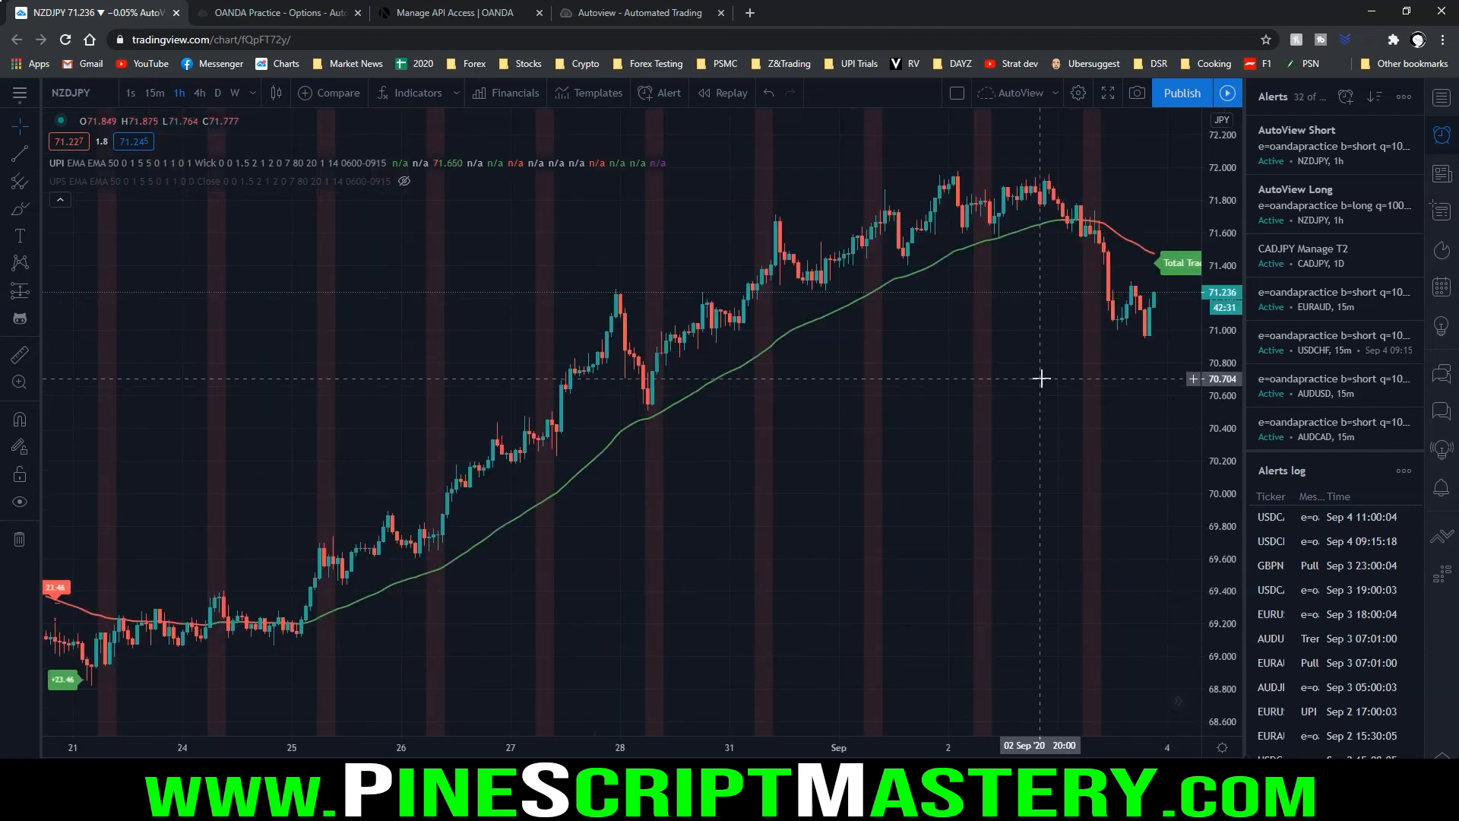
# Connect the chart's trading panel to the OANDA broker using the Demo account
pyautogui.moveTo(1052, 423); pyautogui.dragTo(928, 420)
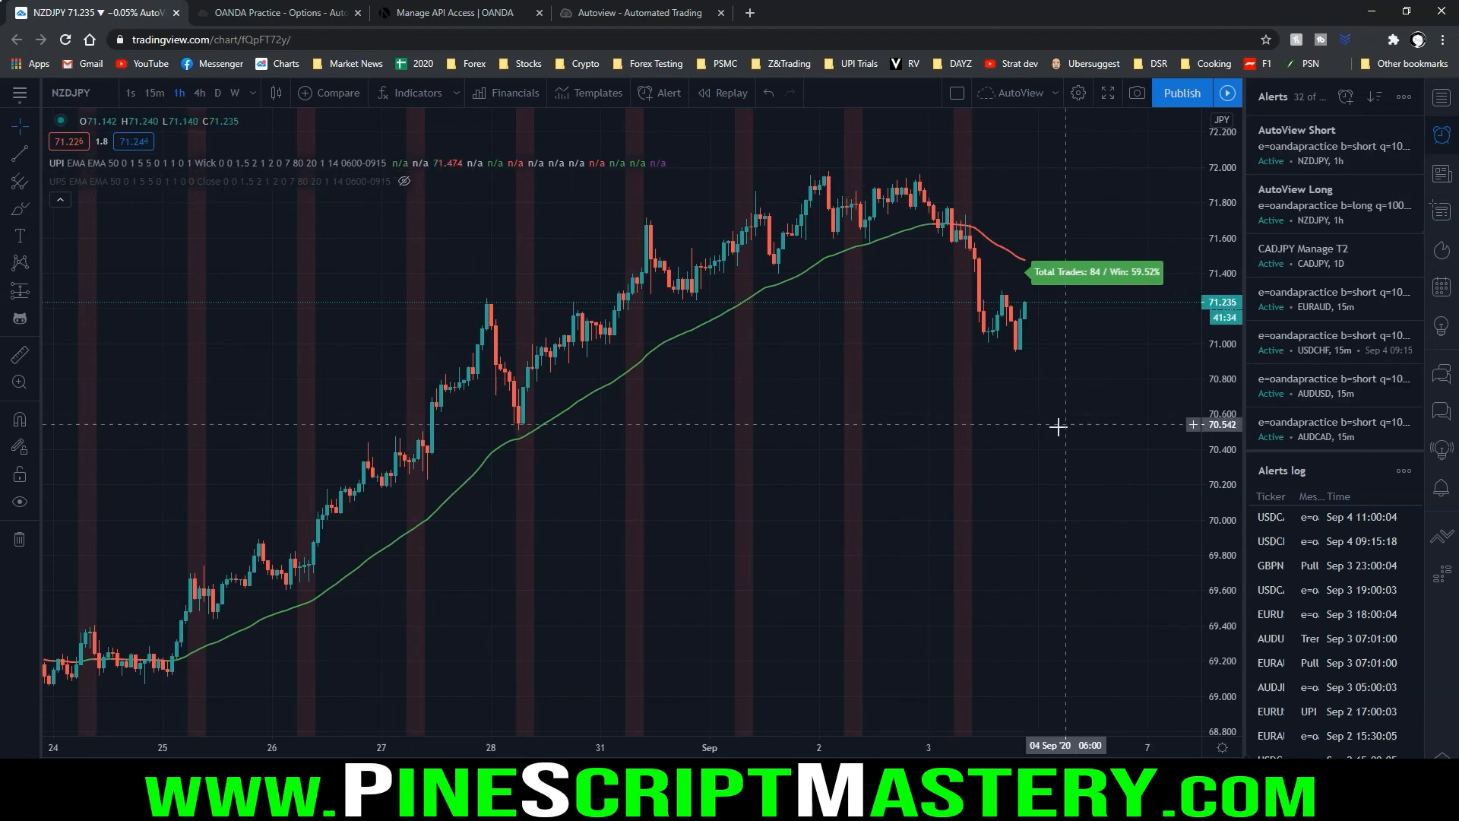
pyautogui.moveTo(1065, 422); pyautogui.dragTo(1063, 421)
pyautogui.click(437, 804)
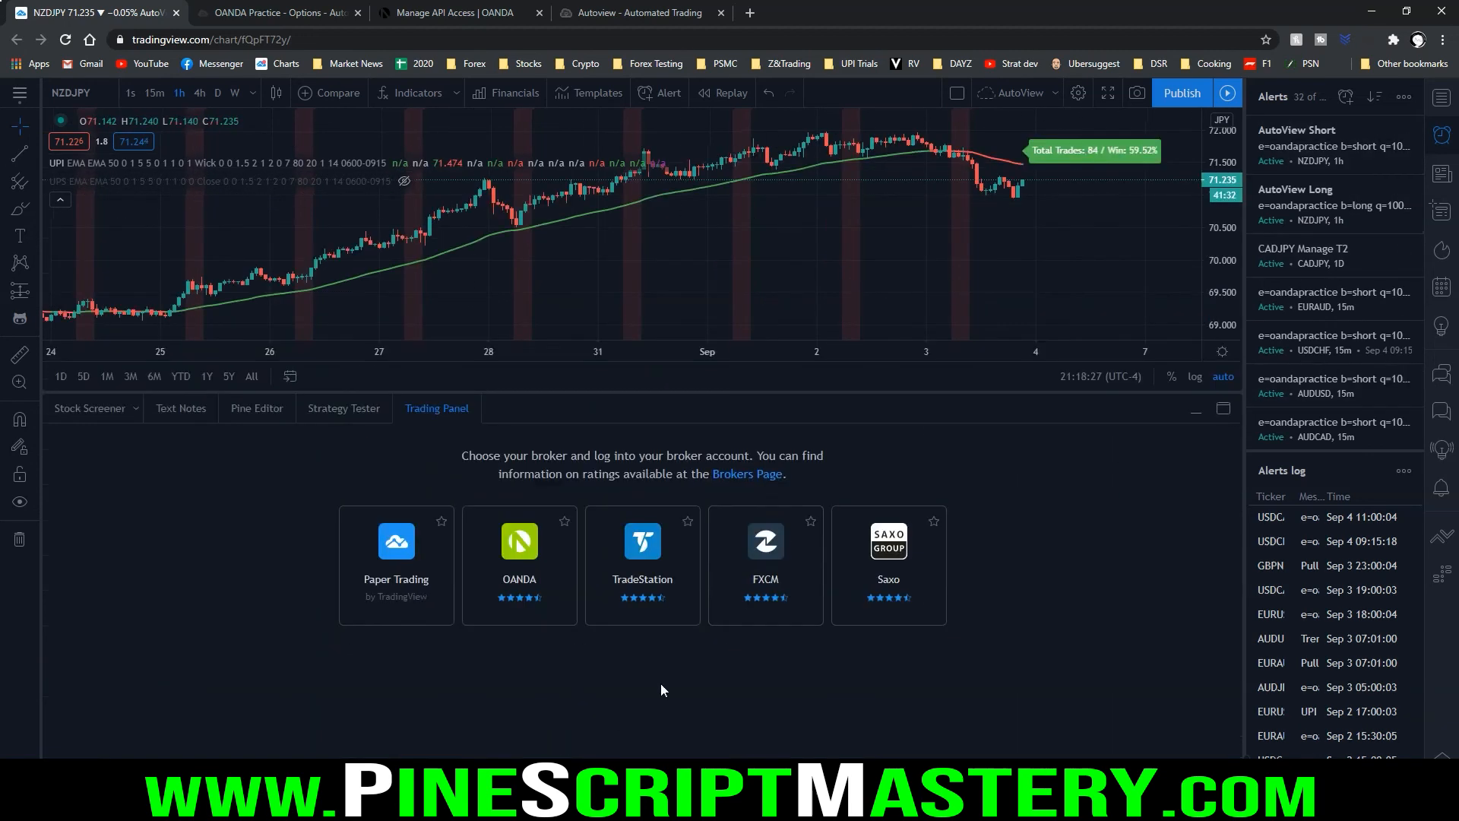
pyautogui.click(529, 601)
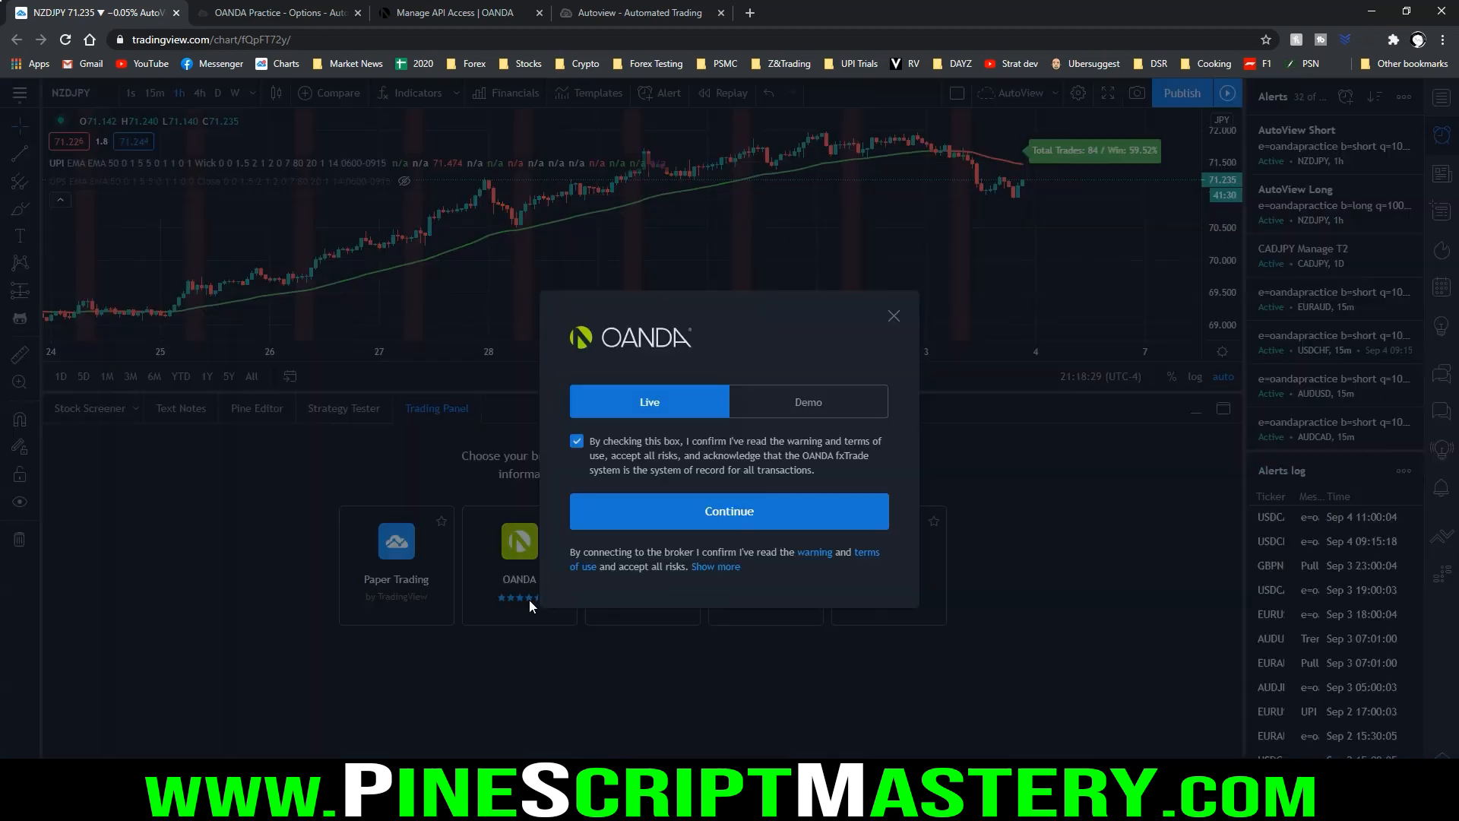
pyautogui.click(825, 410)
pyautogui.click(692, 514)
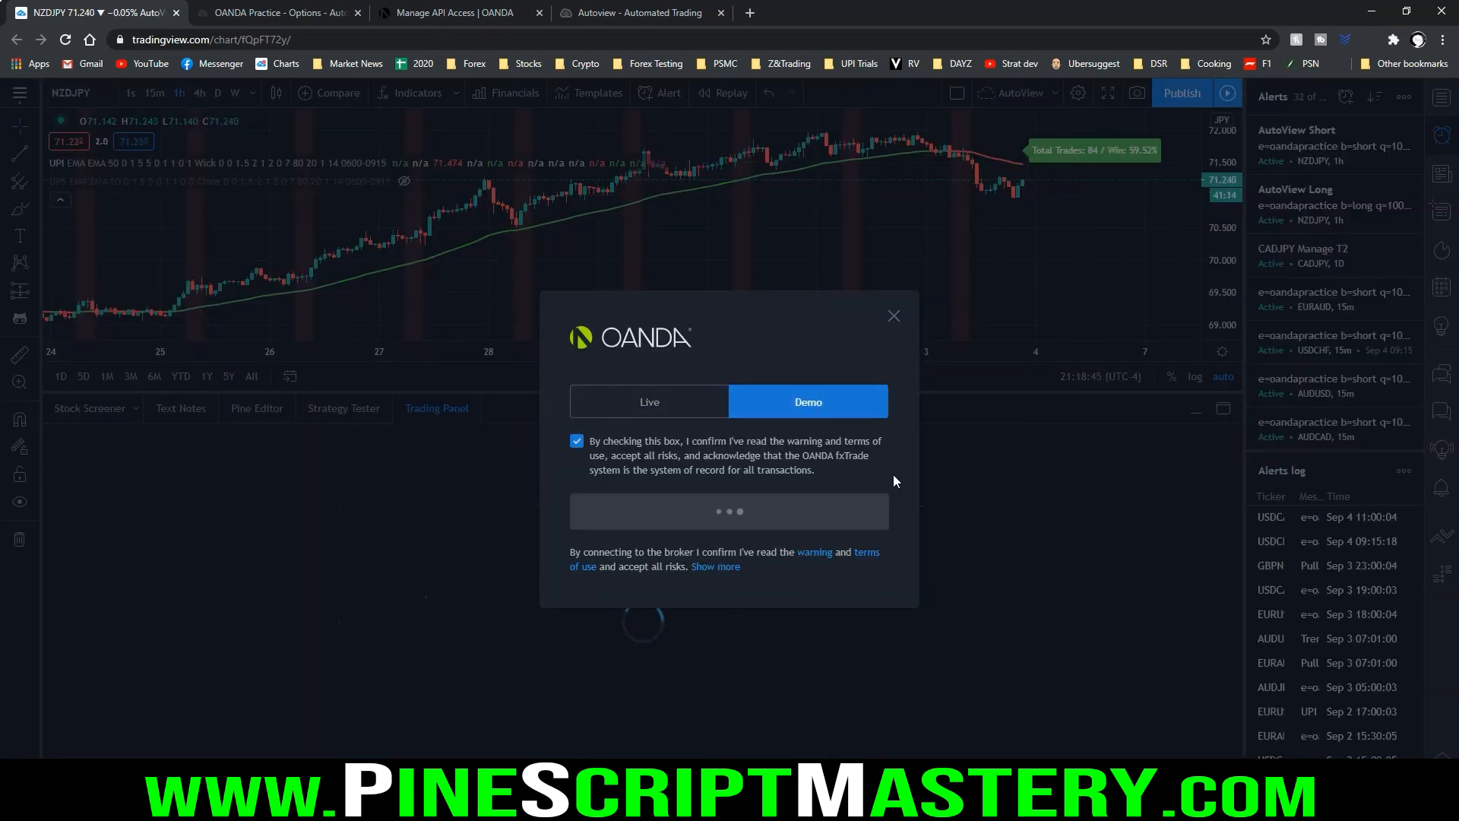
# Review the USD/CAD orders from 4 Sep in the OANDA Demo account's transaction history
pyautogui.click(372, 437)
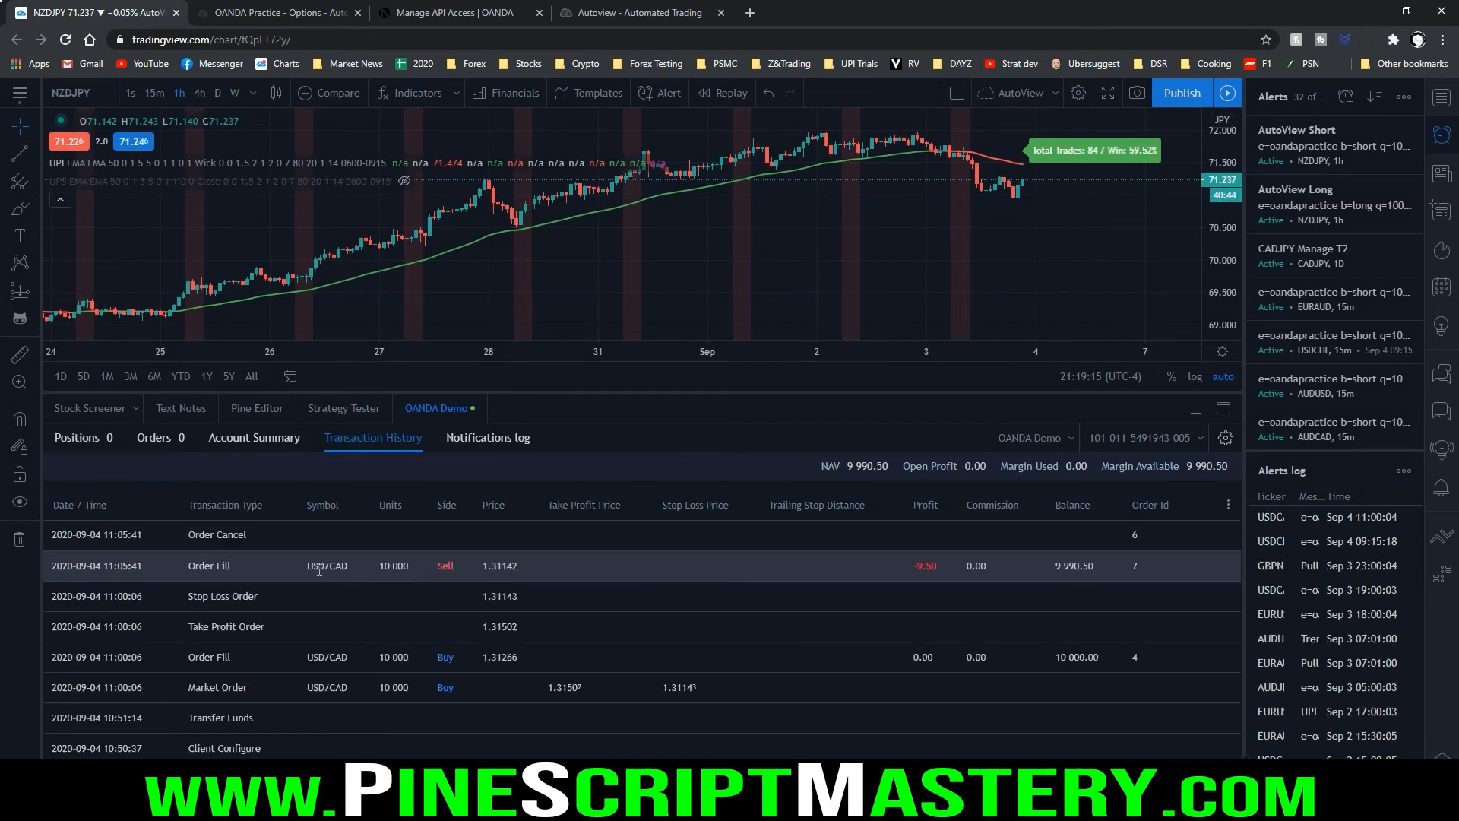
pyautogui.moveTo(90, 694); pyautogui.dragTo(166, 700)
pyautogui.moveTo(298, 646)
pyautogui.mouseDown()
pyautogui.moveTo(299, 694)
pyautogui.moveTo(293, 644)
pyautogui.mouseUp()
pyautogui.moveTo(301, 545)
pyautogui.mouseDown()
pyautogui.moveTo(482, 596)
pyautogui.moveTo(960, 560)
pyautogui.moveTo(302, 543)
pyautogui.mouseUp()
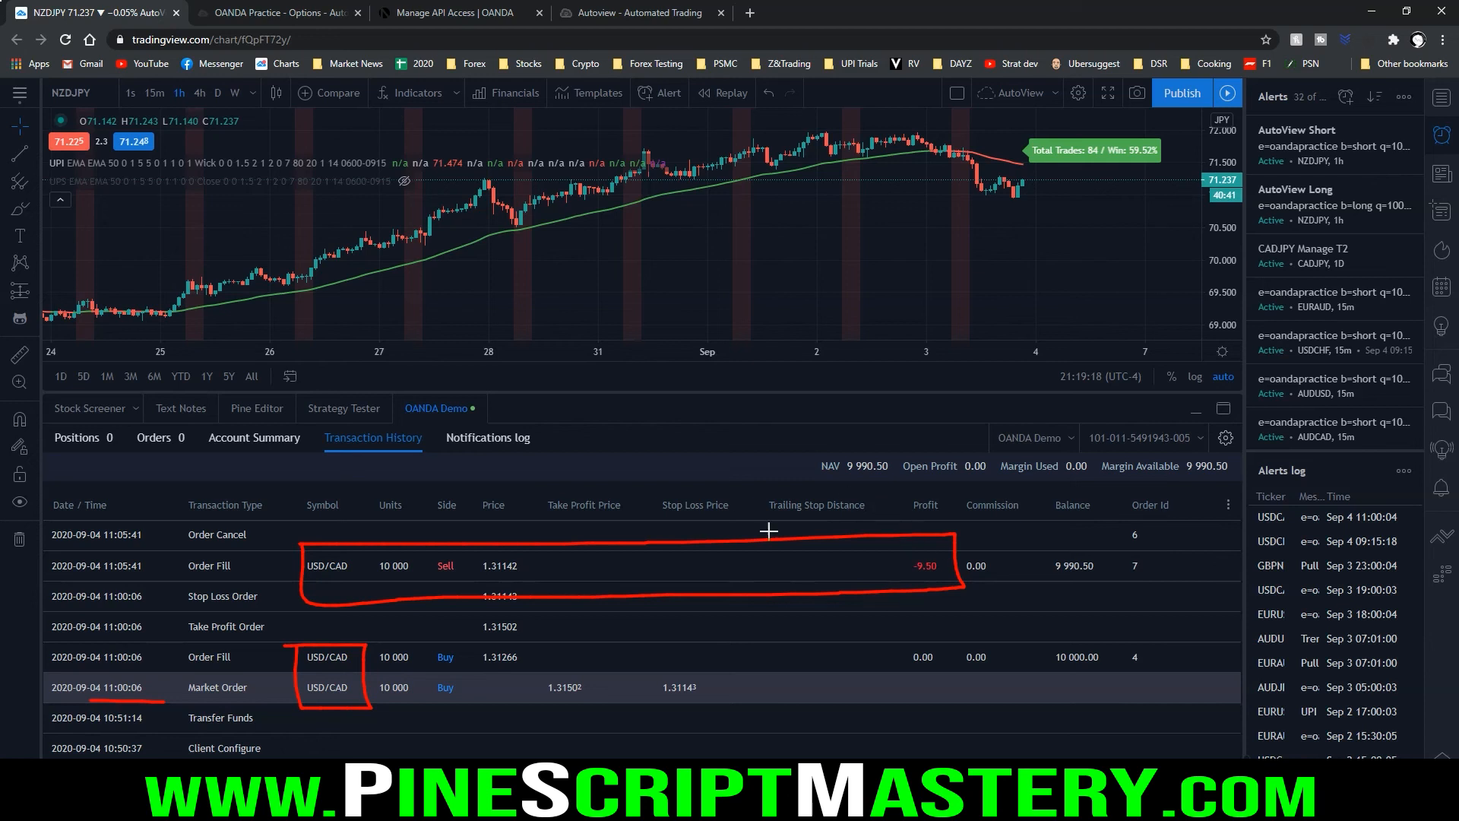
pyautogui.press('Escape')
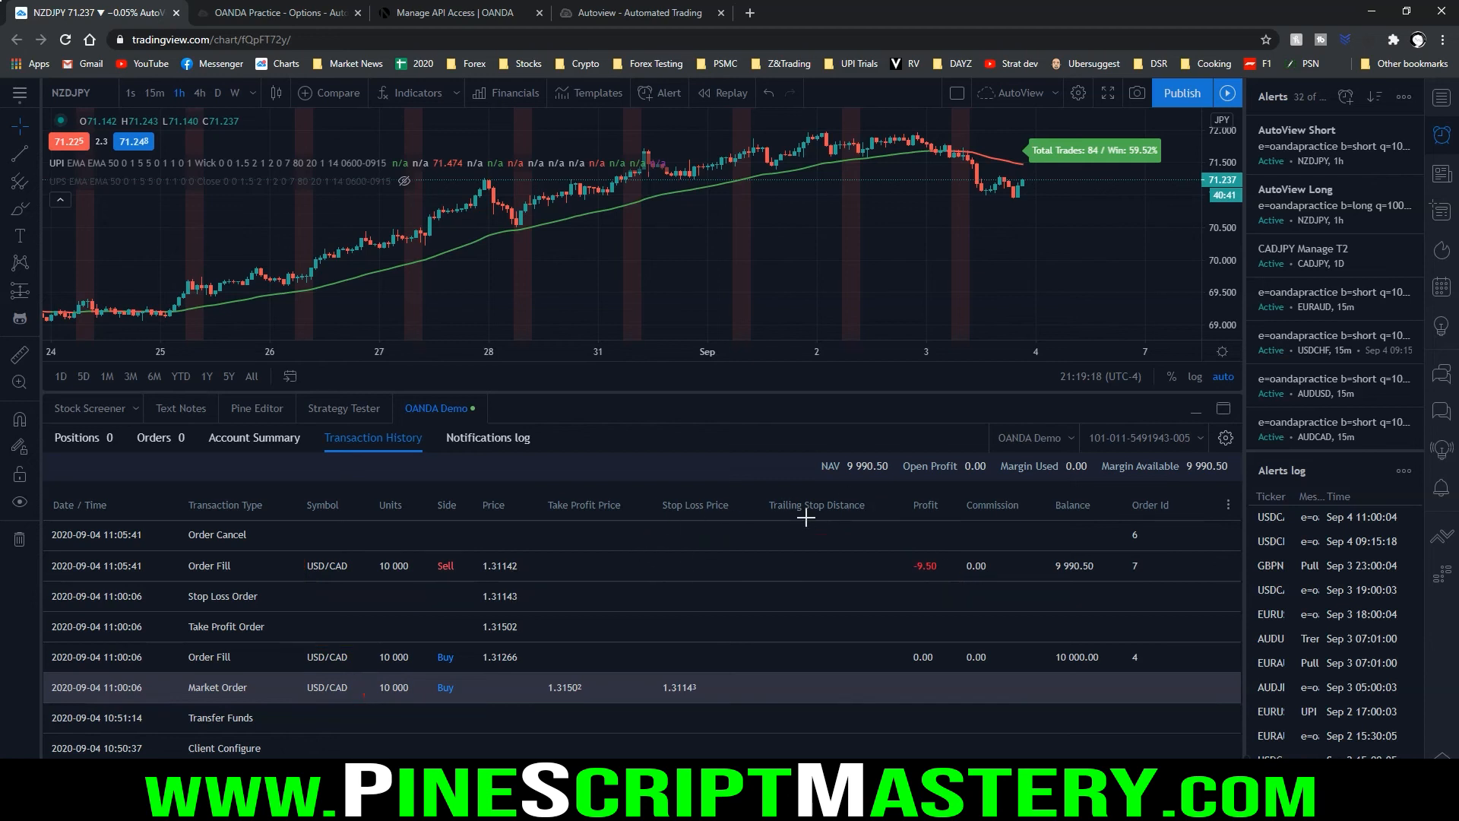
# Collapse the OANDA Demo panel and switch the NZDJPY chart to the 1-minute timeframe
pyautogui.click(427, 412)
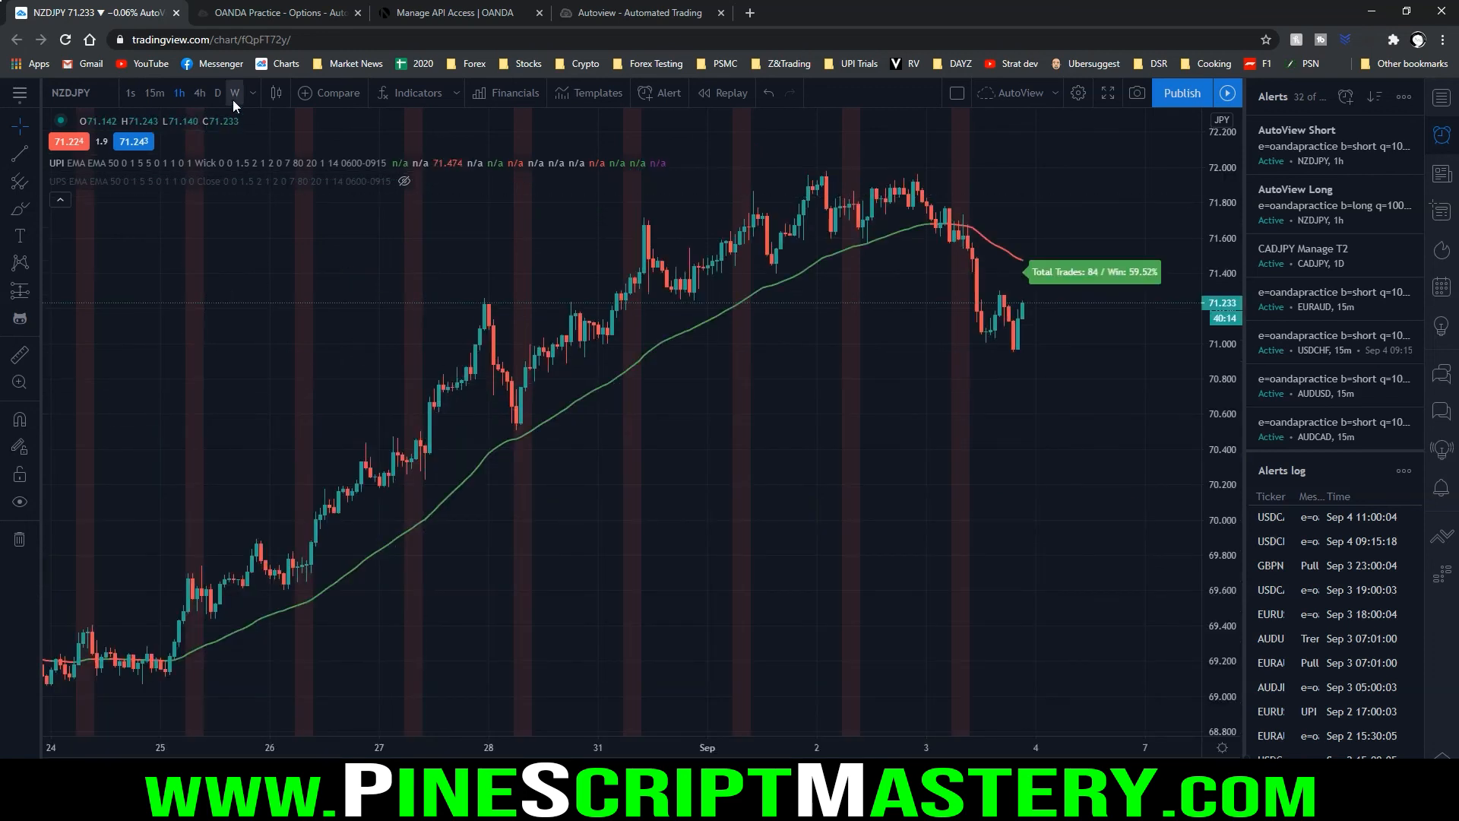
pyautogui.click(255, 96)
pyautogui.click(293, 176)
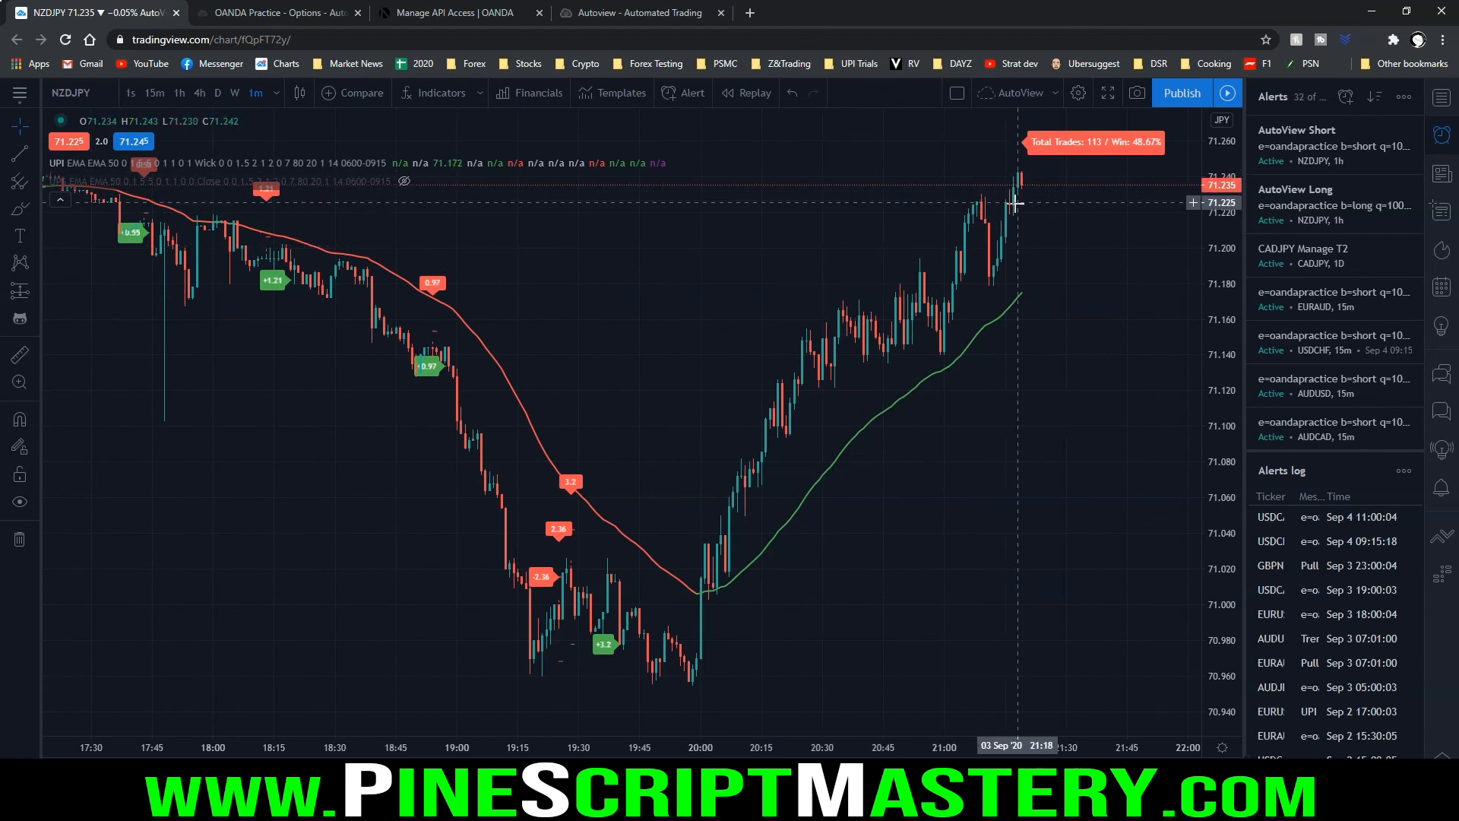
pyautogui.moveTo(871, 222); pyautogui.dragTo(801, 219)
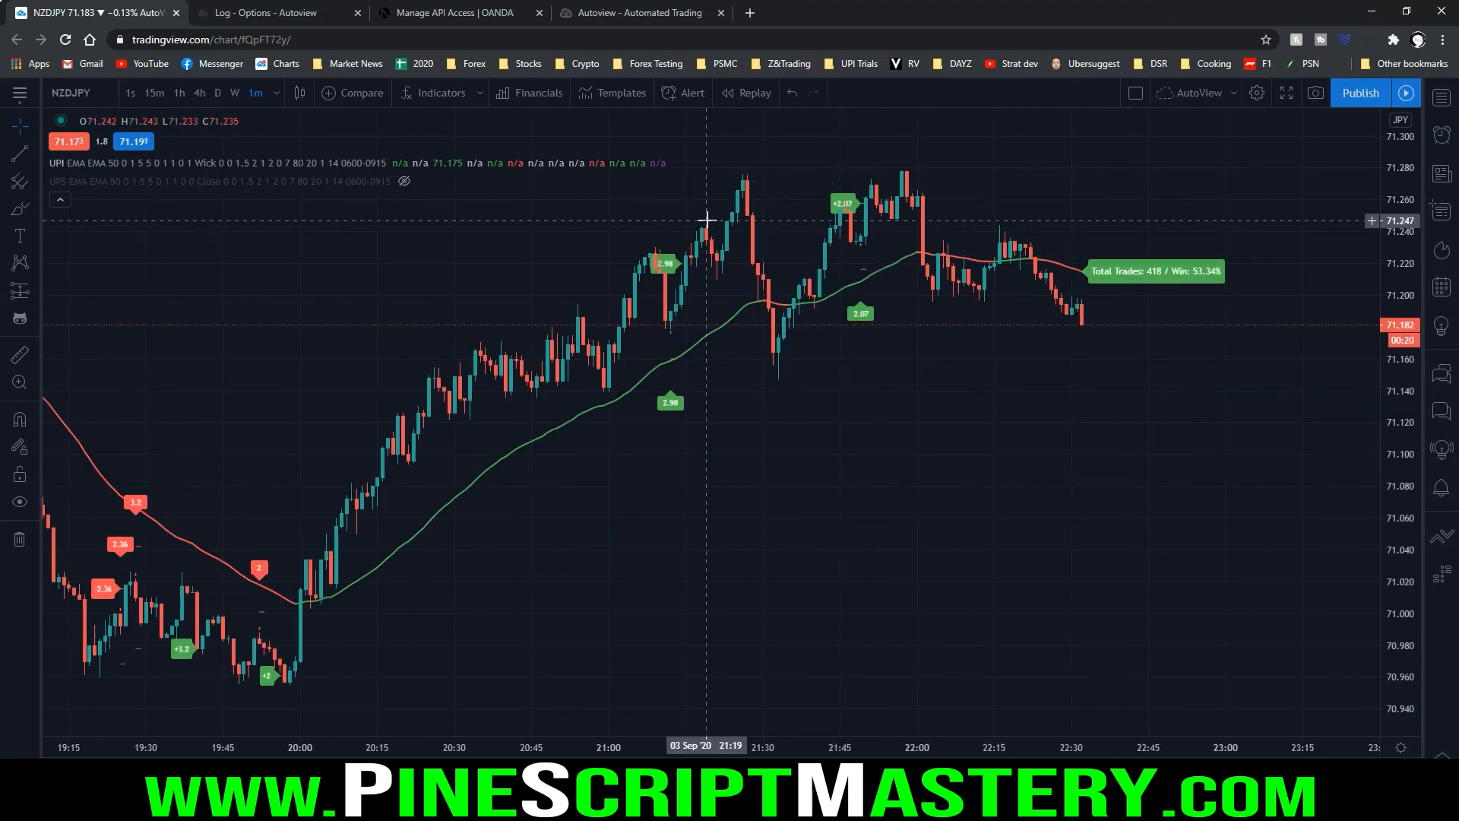
# Set UPI's Minimum R:R To PB Origin to 0 and apply the setting
pyautogui.click(420, 162)
pyautogui.scroll(-4, 745, 325)
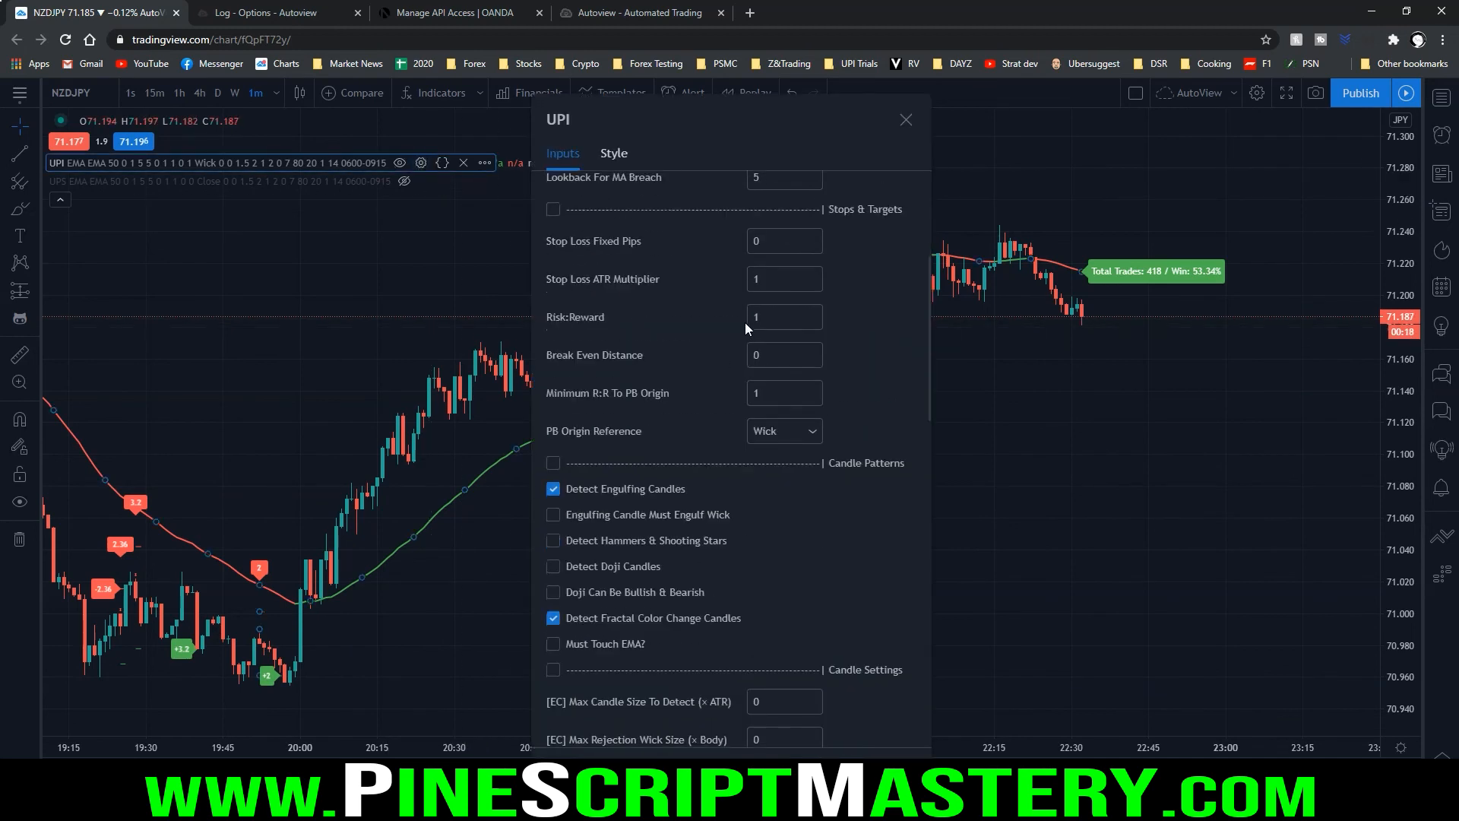
pyautogui.moveTo(768, 397); pyautogui.dragTo(723, 395)
pyautogui.write('0')
pyautogui.click(897, 771)
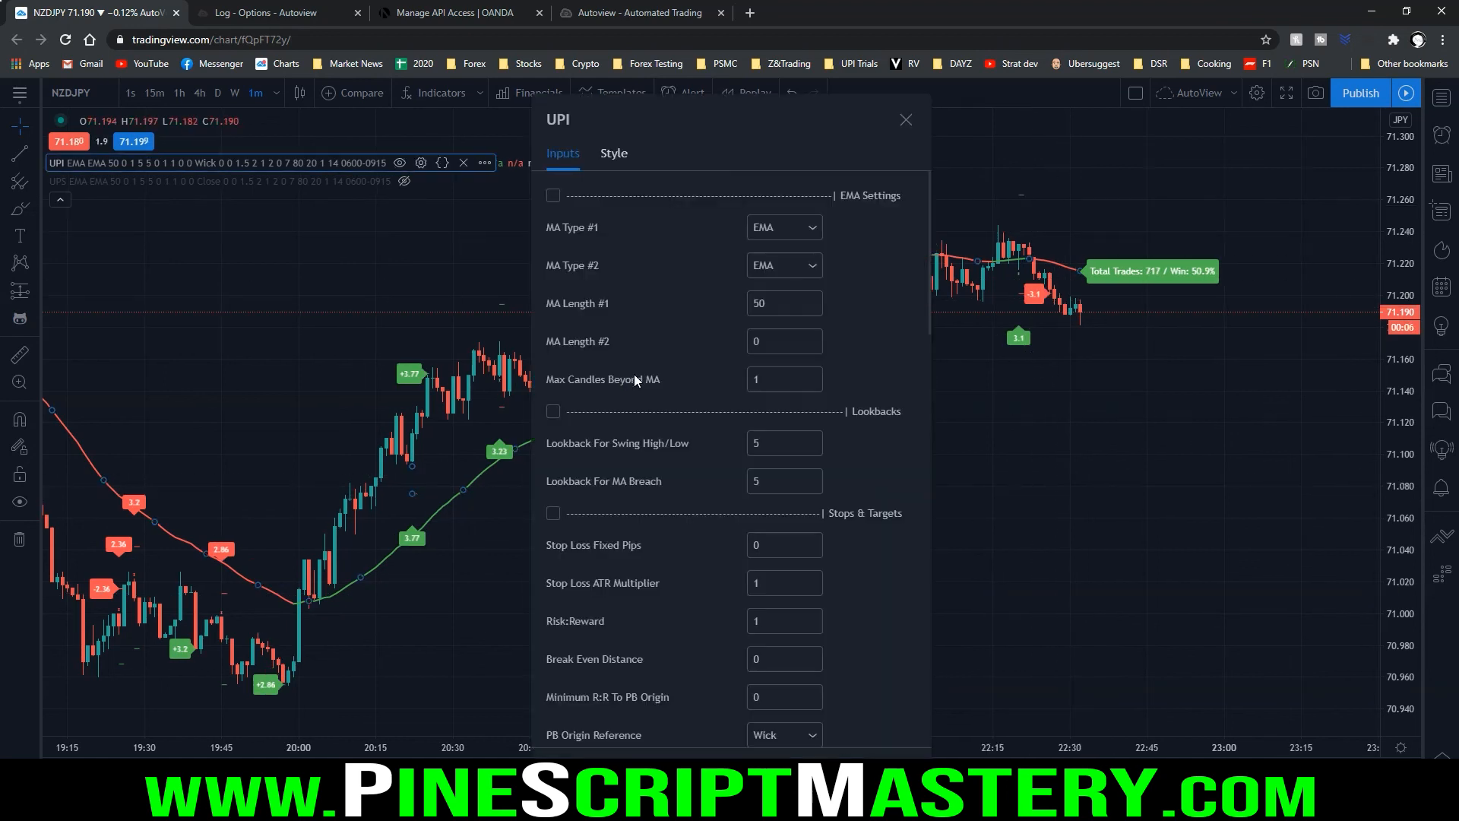
# Make UPI long-only by disabling Short Trades and Short Alerts
pyautogui.scroll(-7, 622, 372)
pyautogui.scroll(-10, 621, 372)
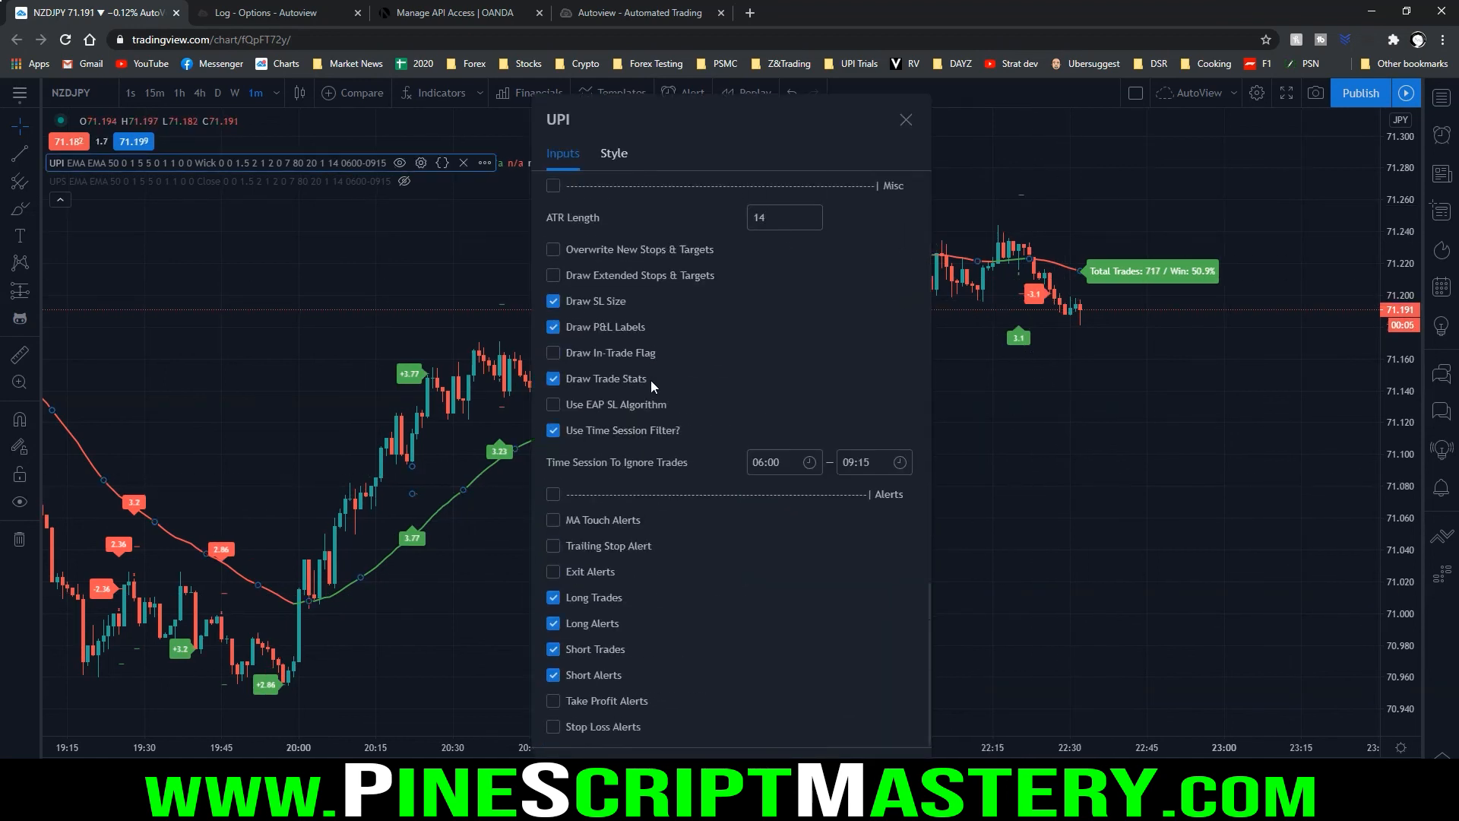
pyautogui.click(595, 644)
pyautogui.click(593, 670)
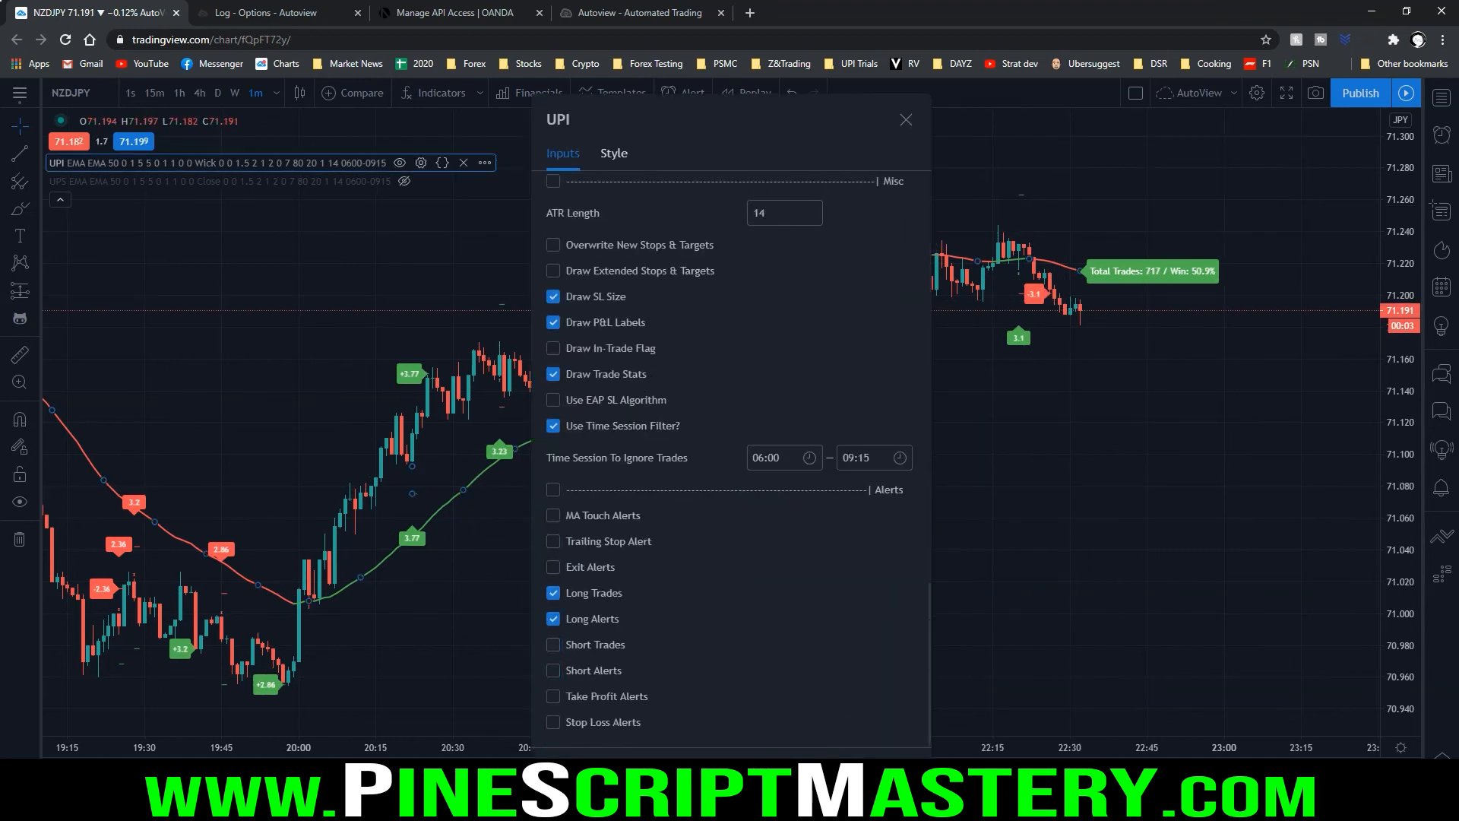
pyautogui.click(892, 751)
# Create a once-per-bar-close UPI alert with the b=long, q=10000, NZD/JPY message using plot_9 and plot_12, accepting the repainting warning
pyautogui.click(678, 97)
pyautogui.click(721, 217)
pyautogui.click(714, 245)
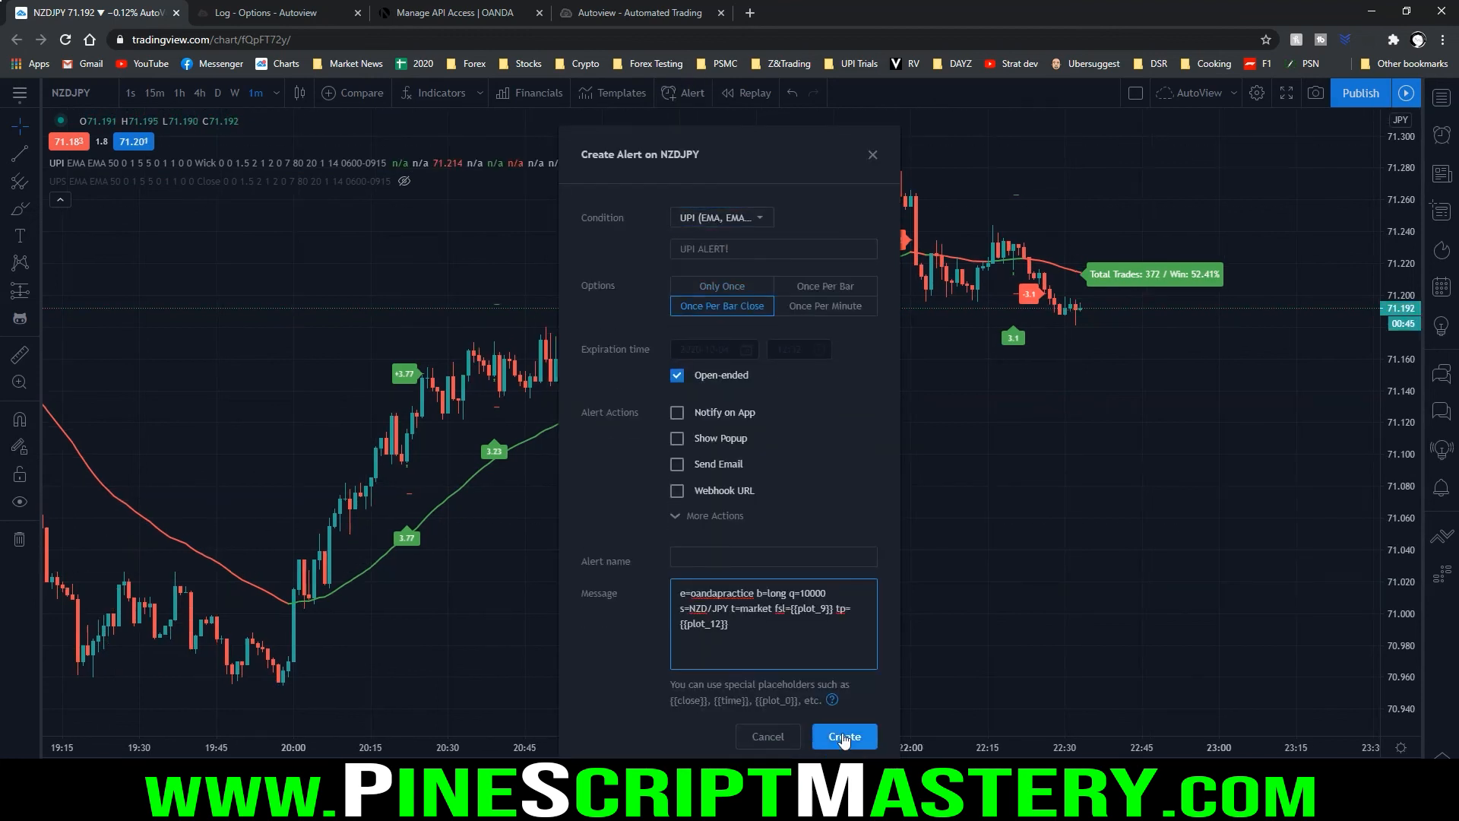
pyautogui.click(843, 737)
pyautogui.click(825, 507)
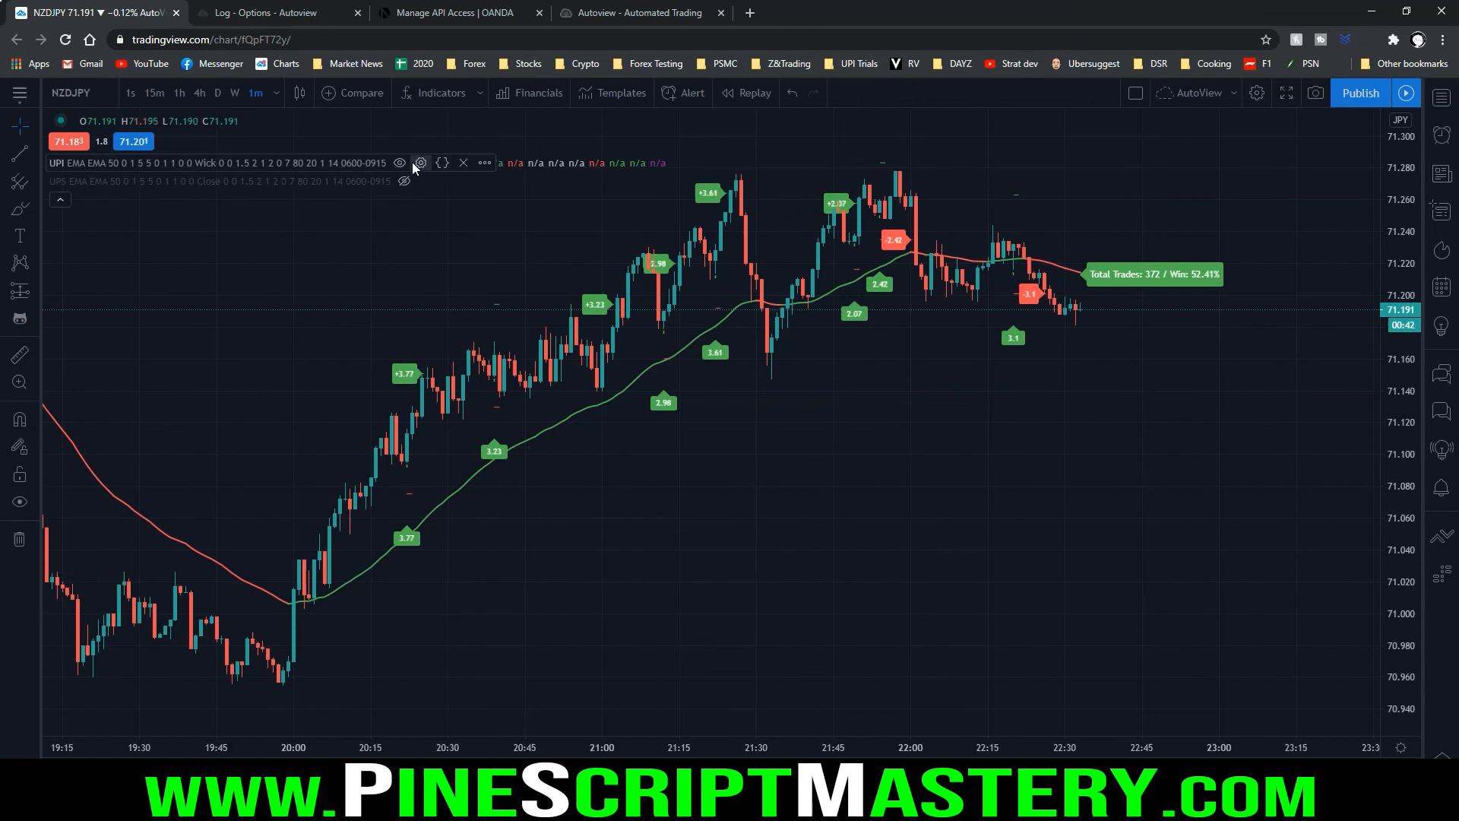
# Switch UPI to short-only by disabling Long Trades and Long Alerts and enabling Short Trades and Short Alerts
pyautogui.click(421, 163)
pyautogui.scroll(-10, 686, 445)
pyautogui.click(594, 593)
pyautogui.click(593, 618)
pyautogui.click(590, 645)
pyautogui.click(896, 773)
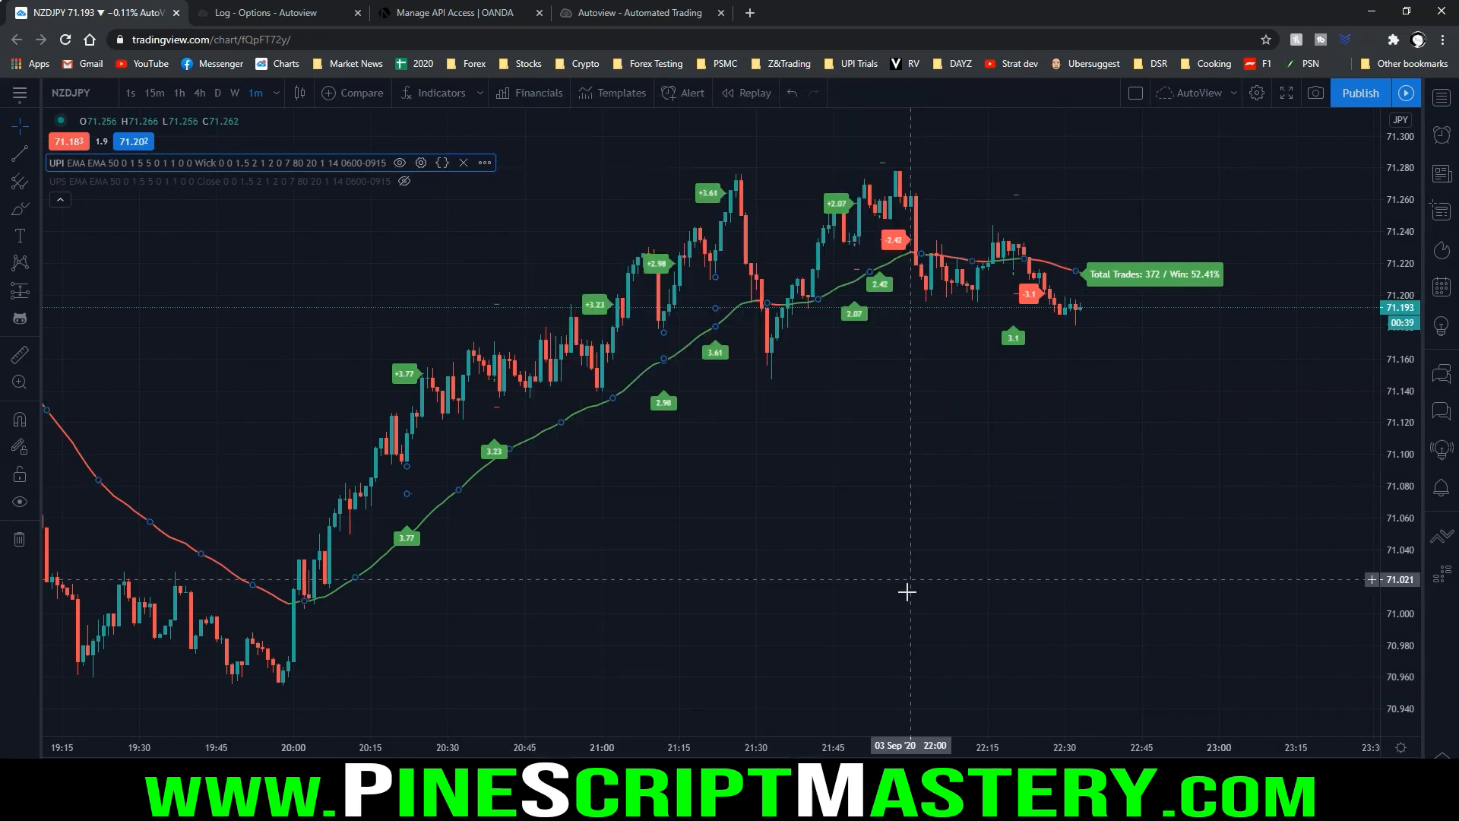
# Start another NZDJPY alert on the UPI condition, triggering once per bar close
pyautogui.click(709, 95)
pyautogui.click(731, 220)
pyautogui.click(721, 244)
pyautogui.click(722, 305)
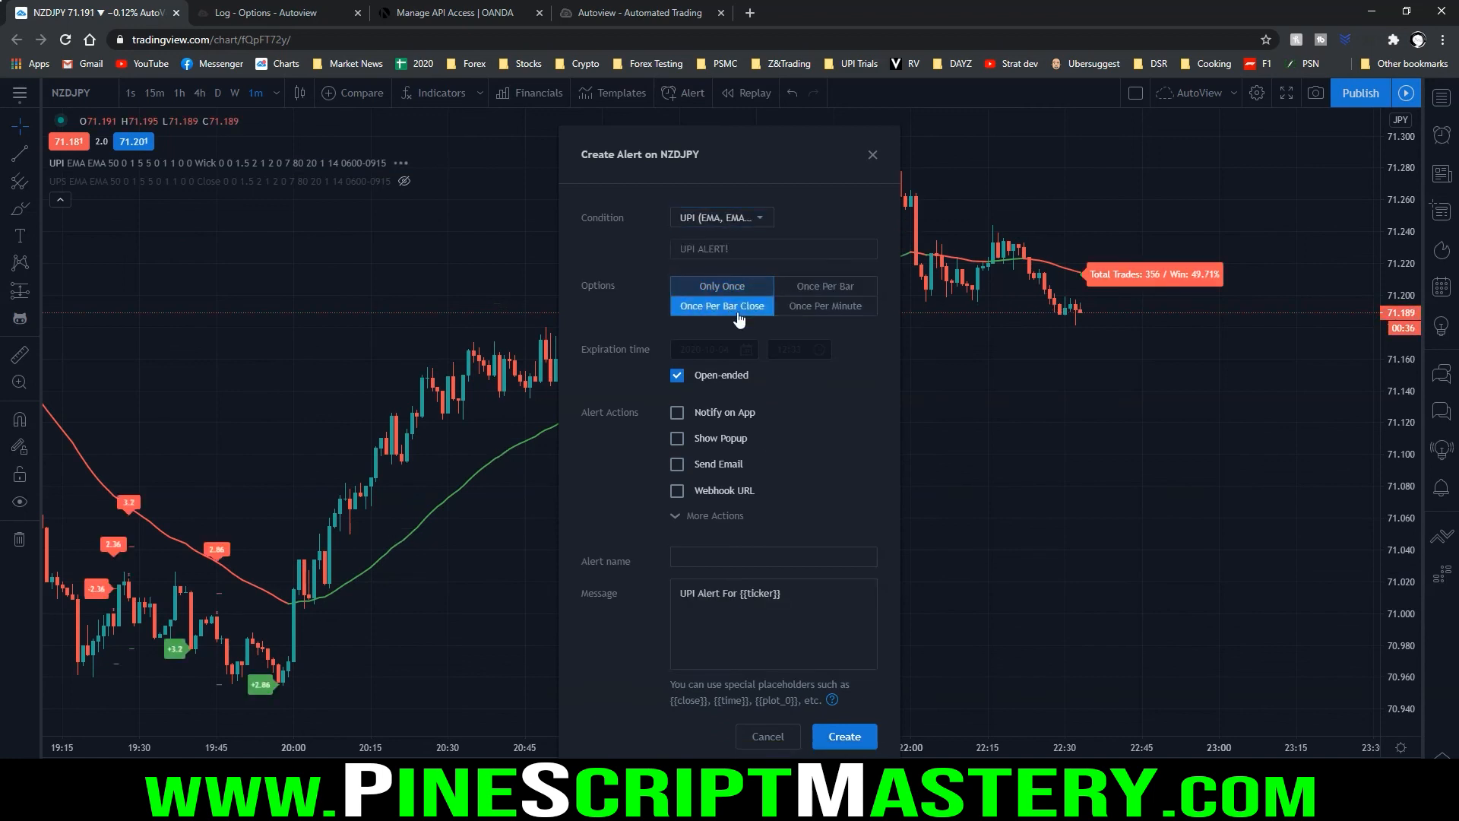
# Replace the default message with the short order line, set its symbol to NZD/JPY, and create the alert despite the repainting warning
pyautogui.click(760, 624)
pyautogui.hotkey('ctrl', 'a')
pyautogui.write('e=oandapractice b=short q=10000 s=USD/CHF t=market fsl={{plot_9}} tp={{plot_12}}')
pyautogui.moveTo(729, 608); pyautogui.dragTo(693, 608)
pyautogui.write('NZD/JPY')
pyautogui.click(845, 735)
pyautogui.click(823, 508)
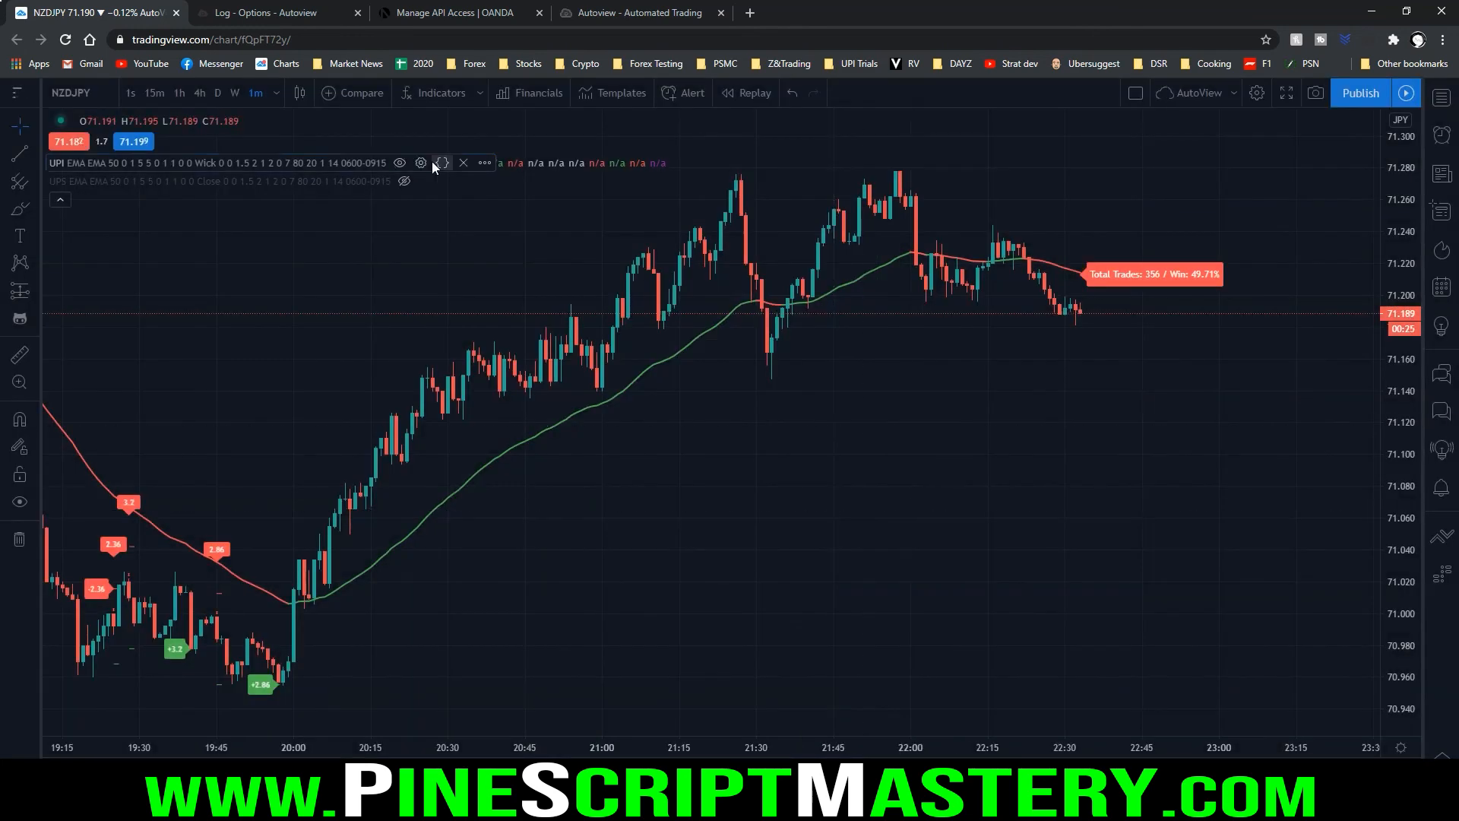
# Re-enable Long Trades and Long Alerts in the UPI settings
pyautogui.click(422, 162)
pyautogui.scroll(-10, 698, 478)
pyautogui.scroll(-2, 654, 572)
pyautogui.click(579, 620)
pyautogui.click(580, 595)
pyautogui.click(899, 771)
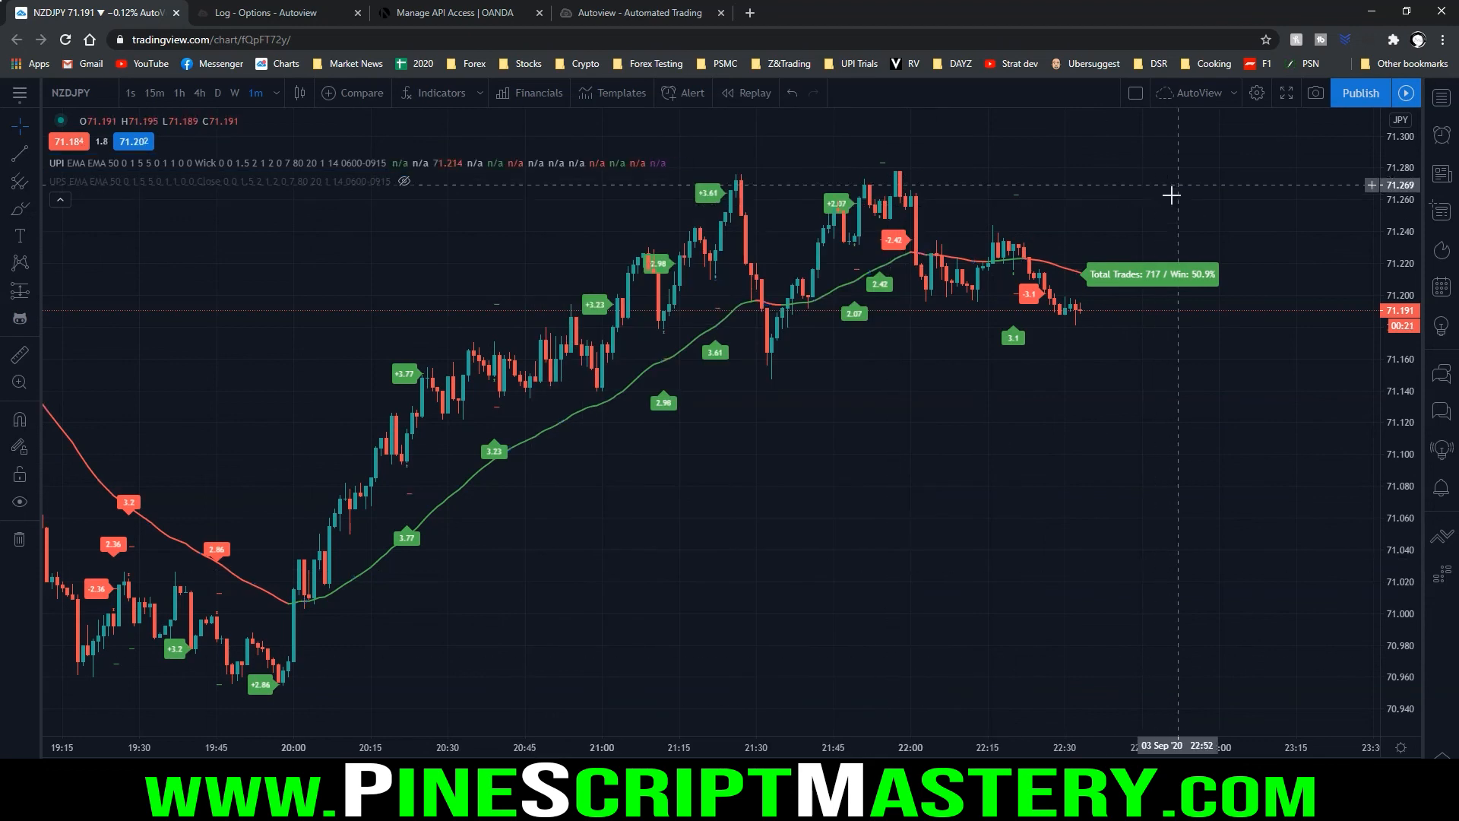
# Inspect the latest 1-minute candles and open the OANDA Demo positions below the chart
pyautogui.scroll(3, 1081, 376)
pyautogui.scroll(10, 1013, 373)
pyautogui.moveTo(715, 362); pyautogui.dragTo(1389, 346)
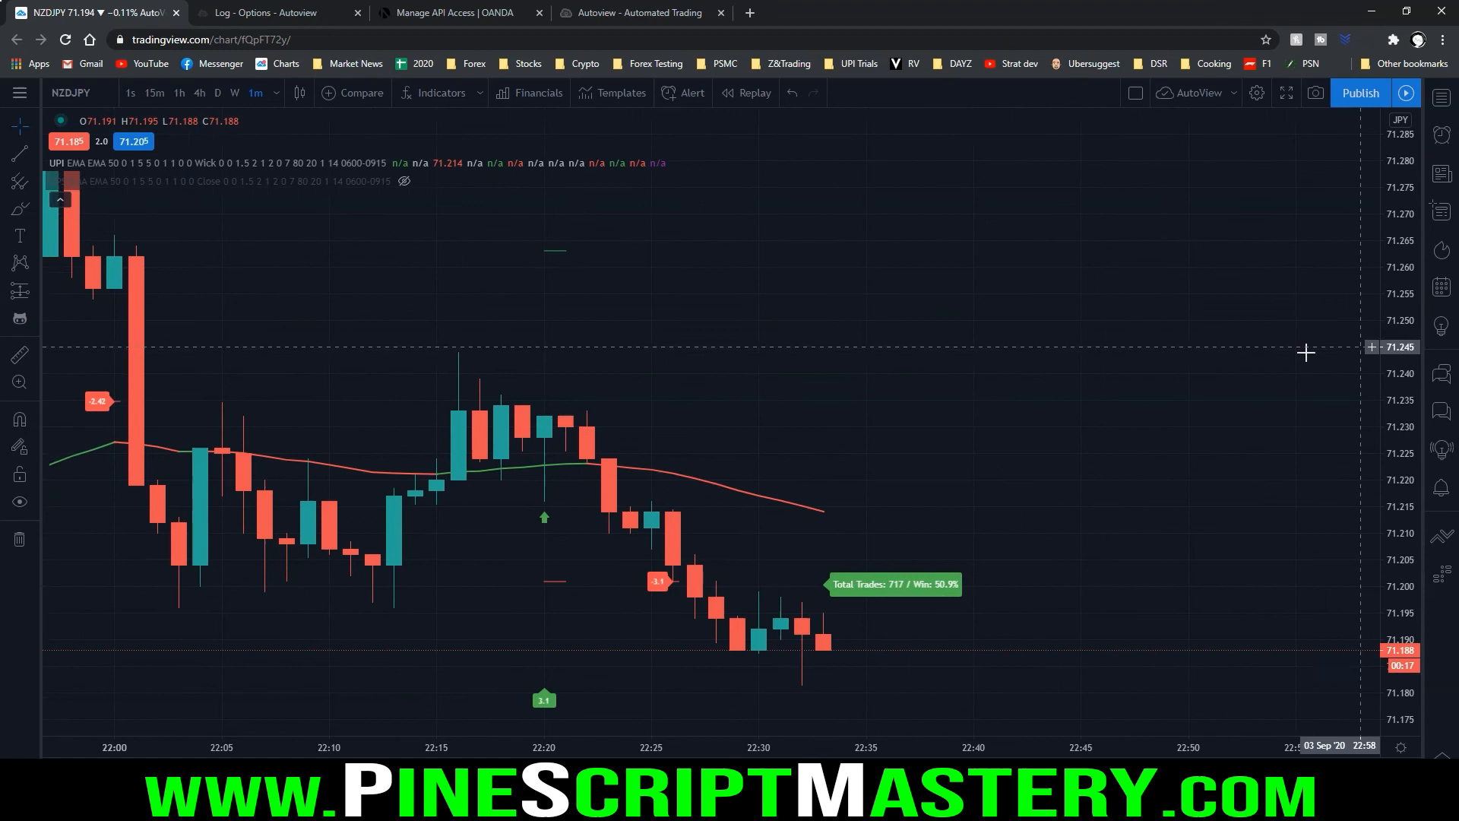
pyautogui.scroll(-5, 1254, 358)
pyautogui.scroll(2, 1124, 334)
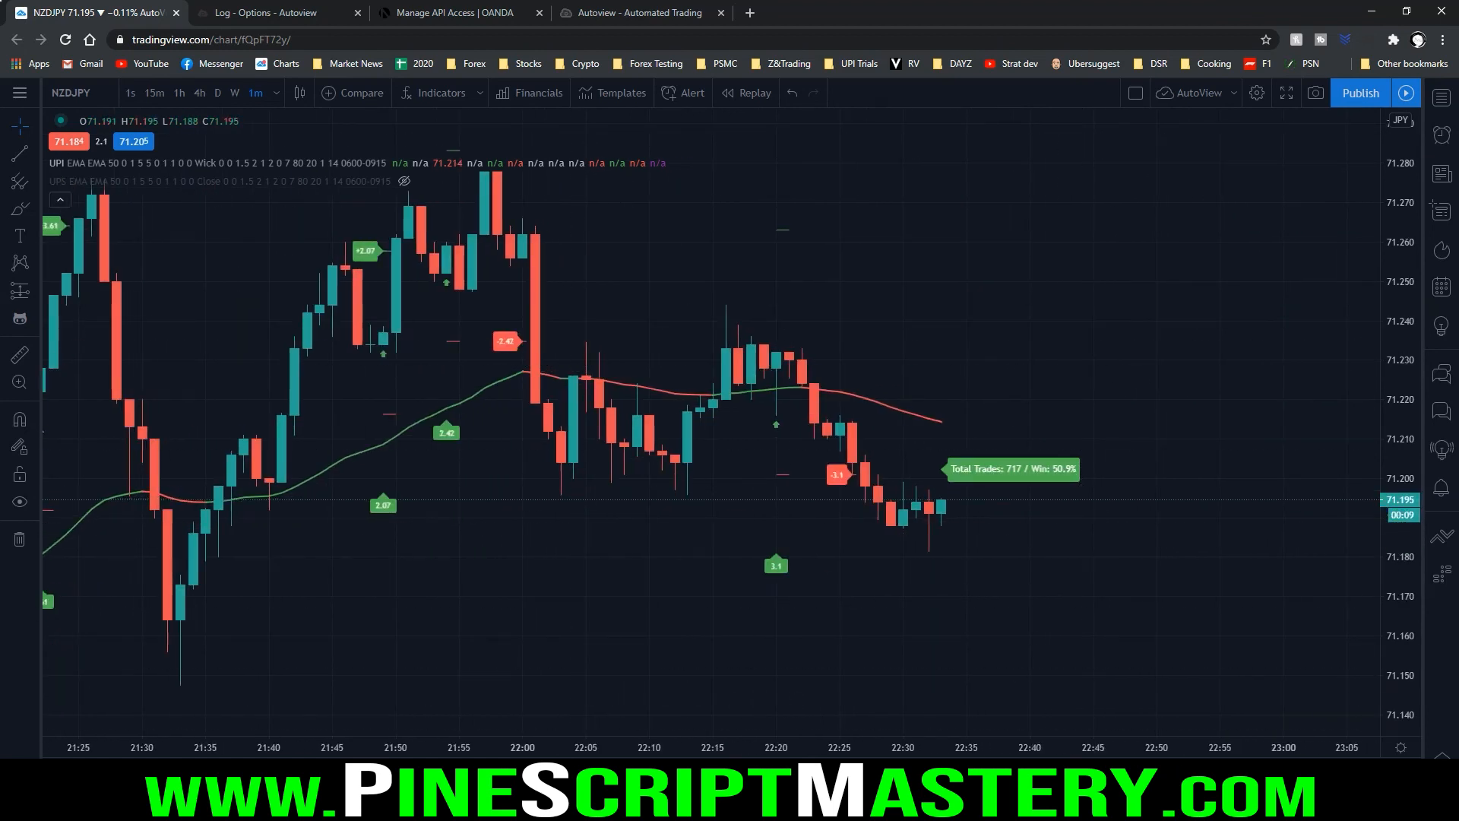
pyautogui.click(437, 804)
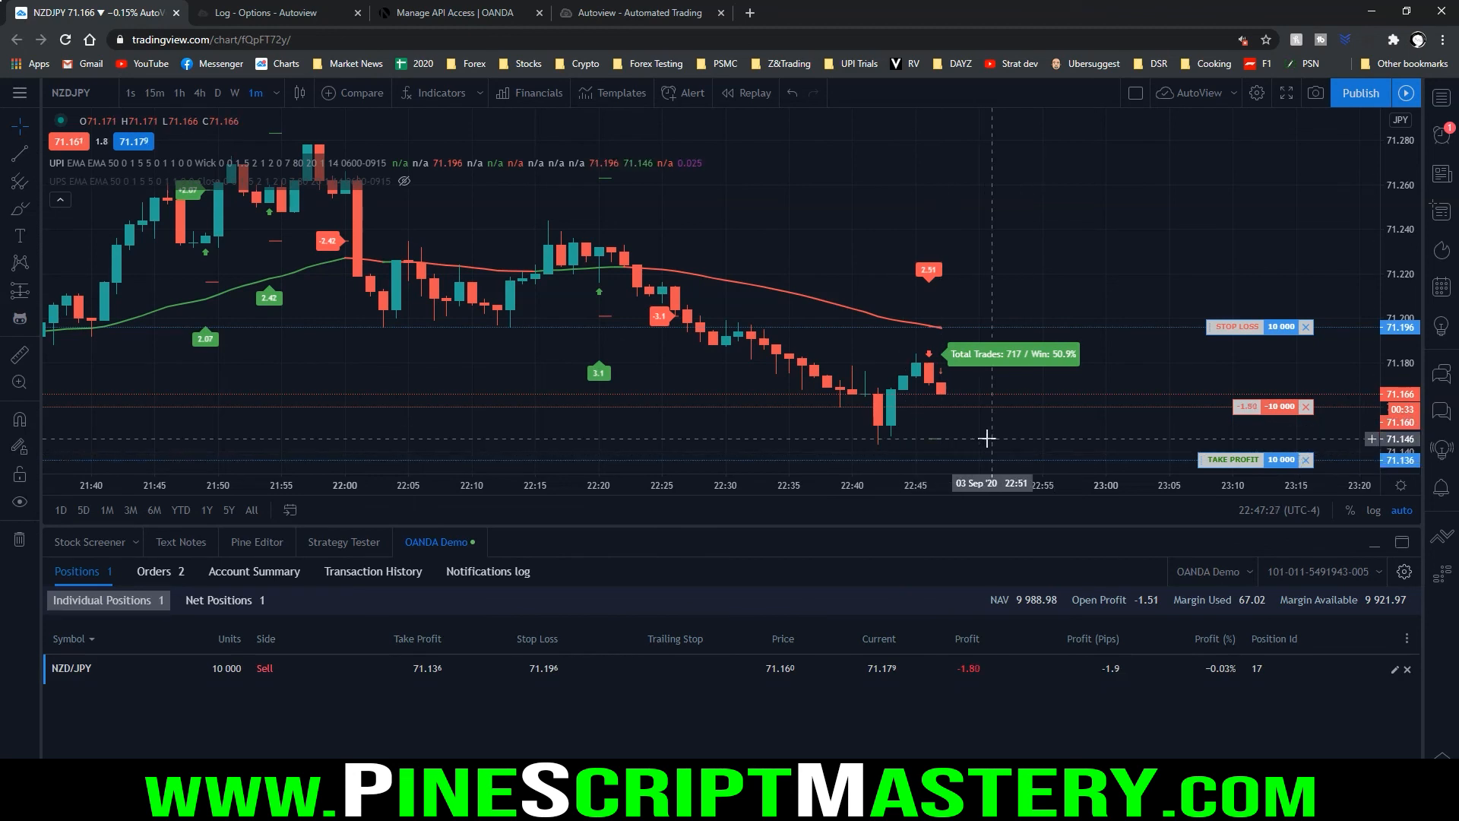
# Measure the price gap between the short signal's target mark and the position's take-profit line, repeating the measurement once
pyautogui.keyDown('shift'); pyautogui.click(987, 438); pyautogui.keyUp('shift')
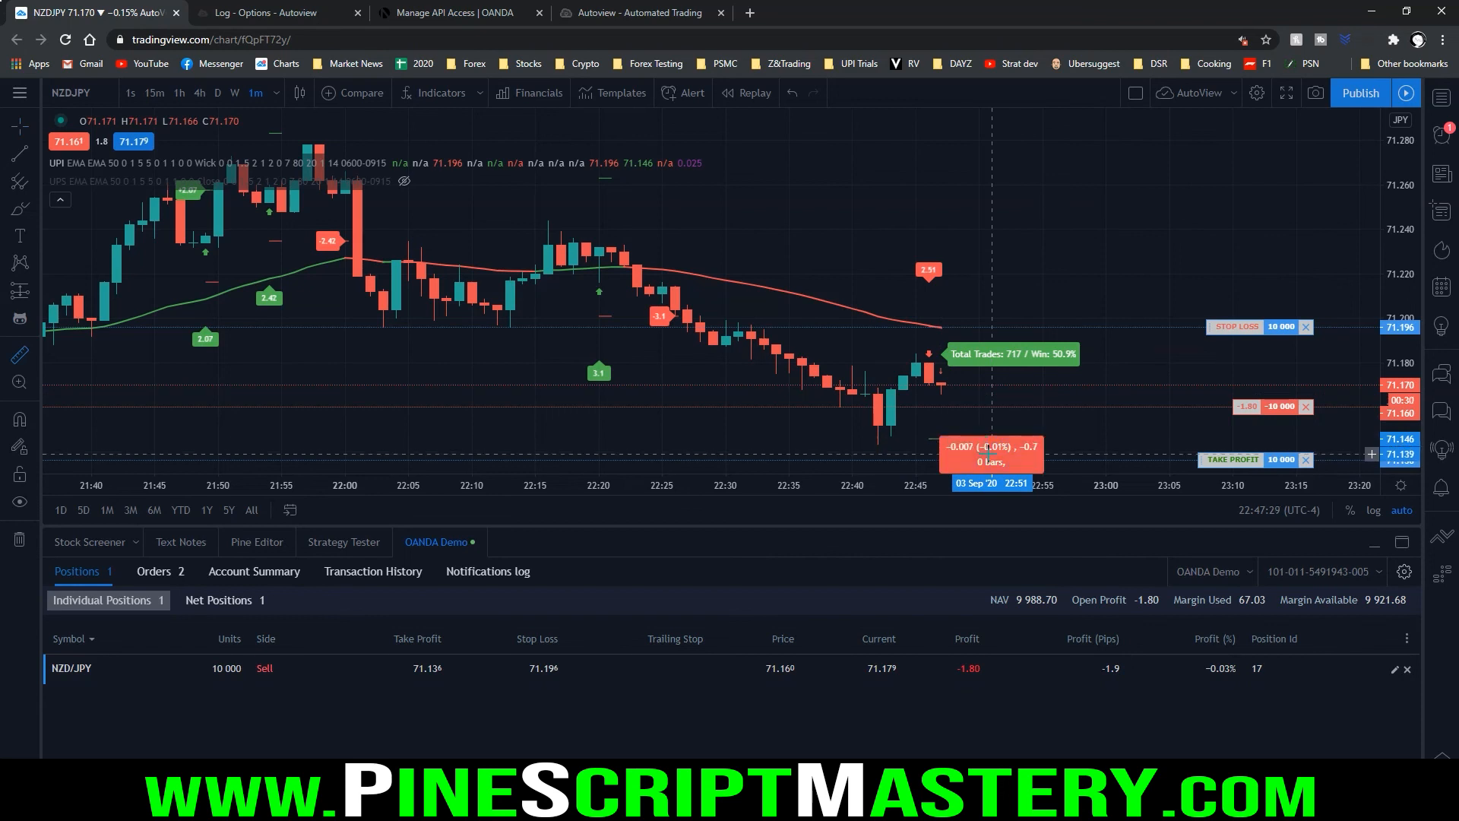
pyautogui.click(987, 451)
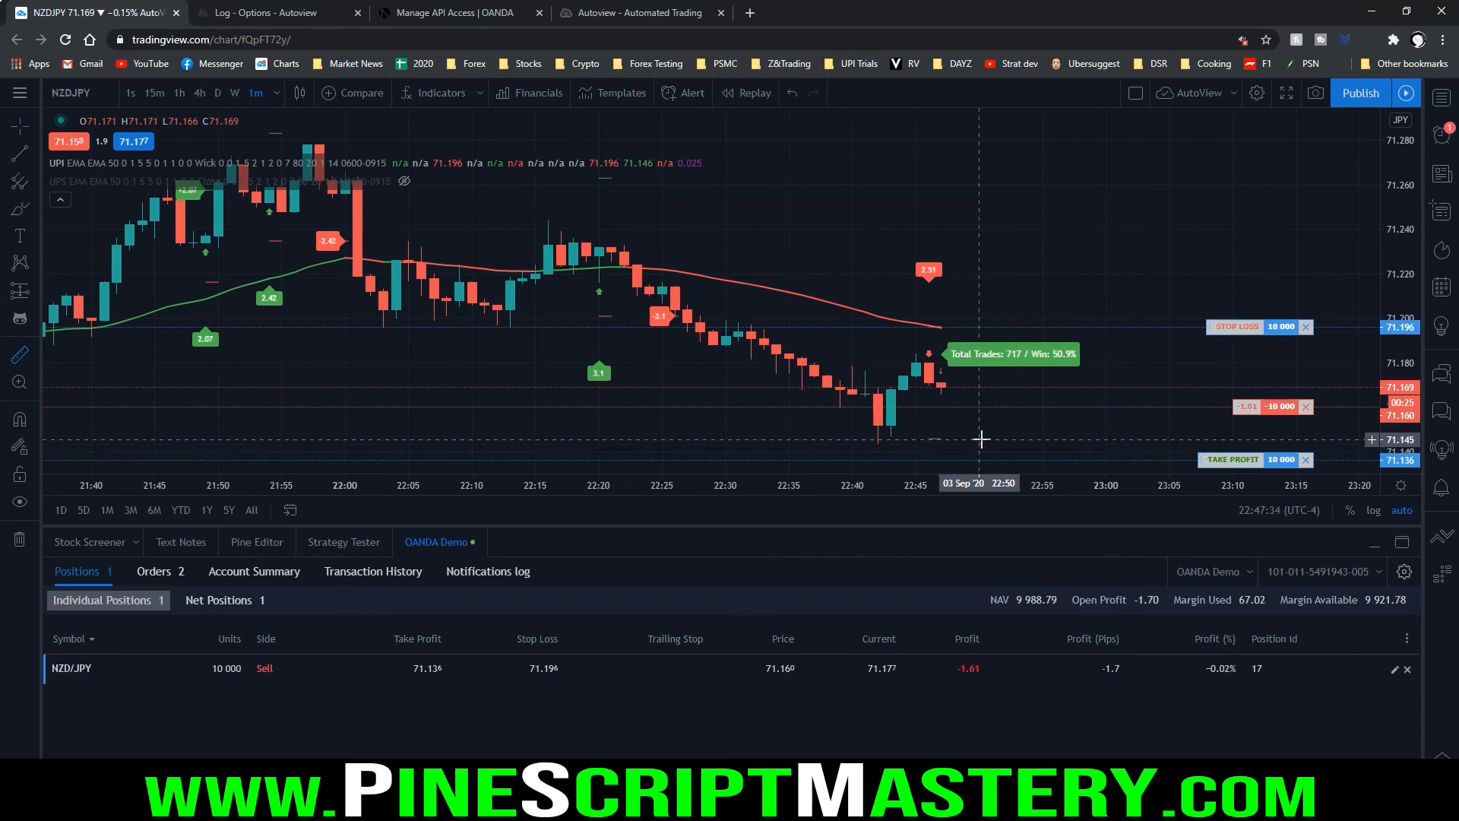
pyautogui.click(980, 438)
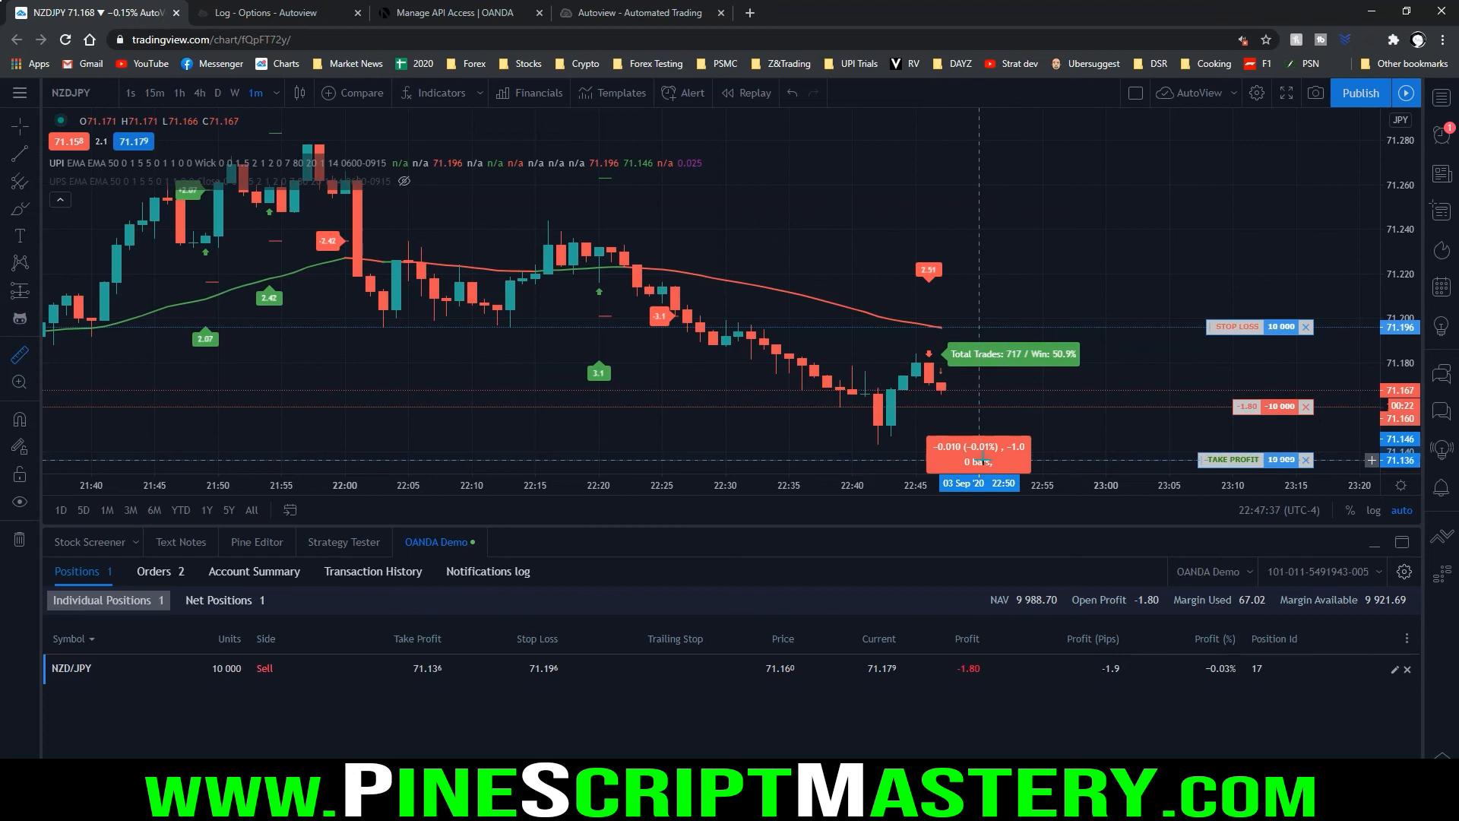
pyautogui.click(981, 445)
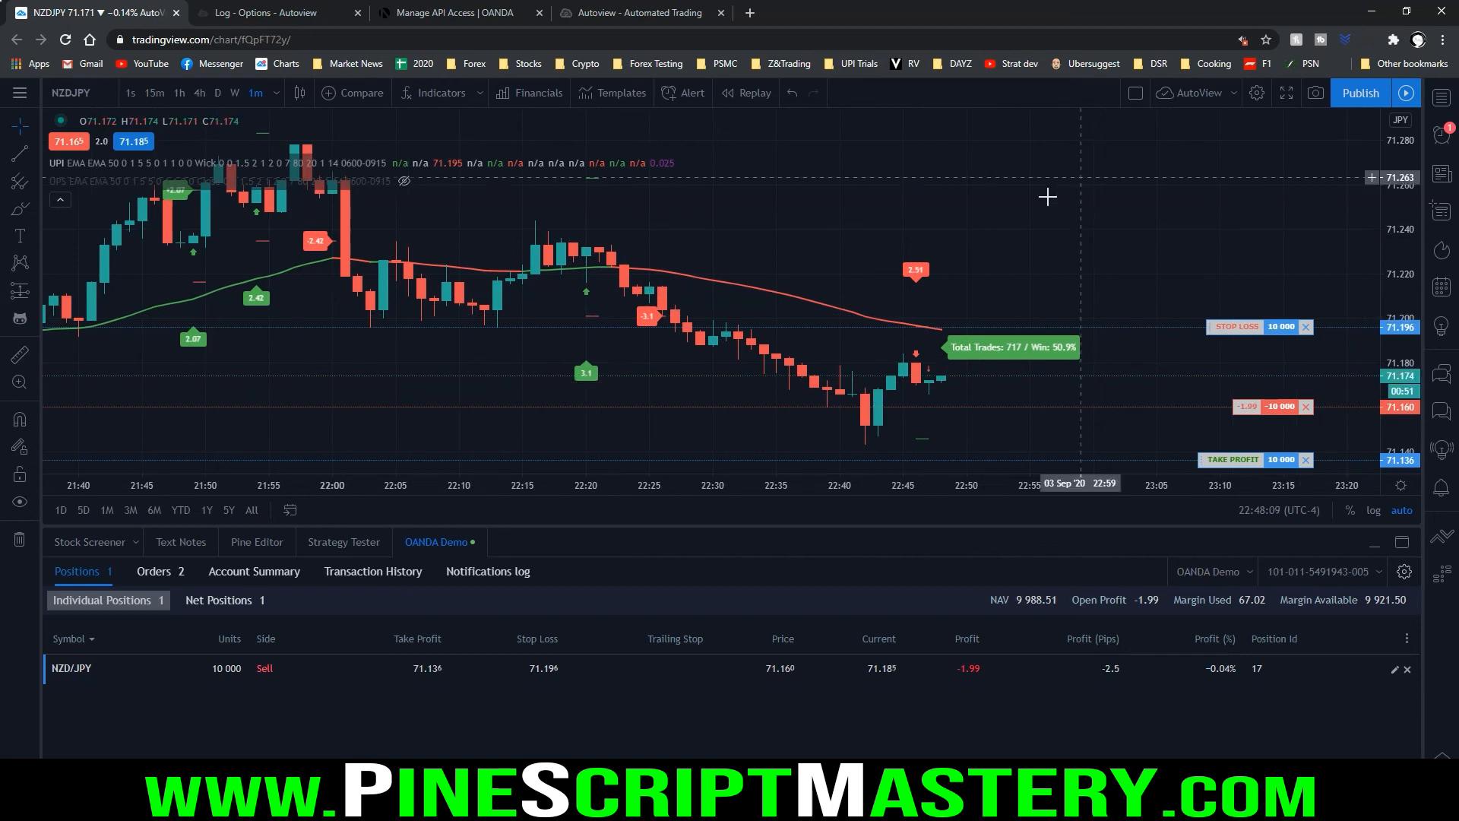
# Measure the price distance from the position's stop-loss line down to around the current NZDJPY price
pyautogui.keyDown('shift'); pyautogui.click(876, 326); pyautogui.keyUp('shift')
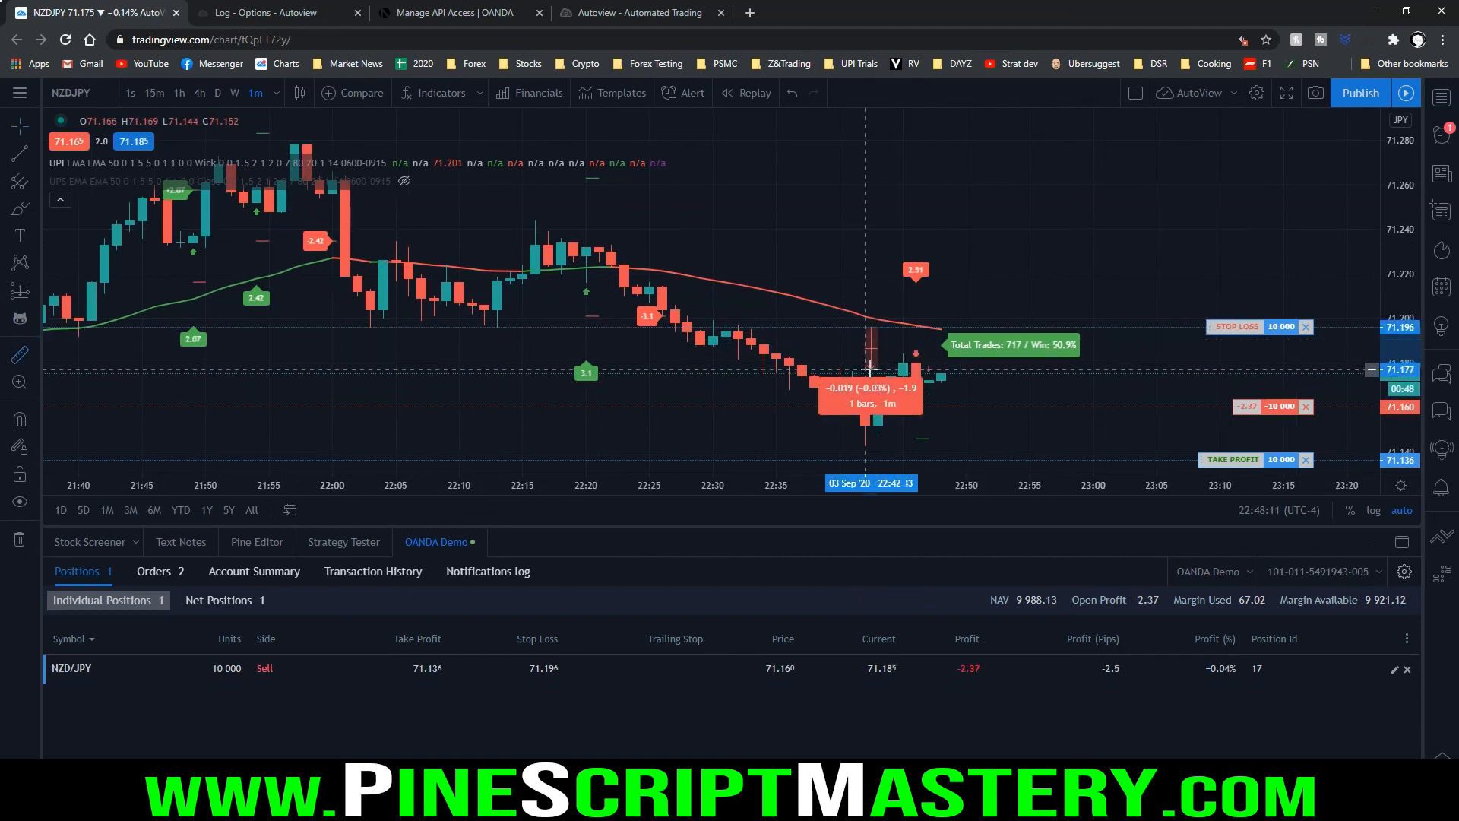
pyautogui.click(870, 371)
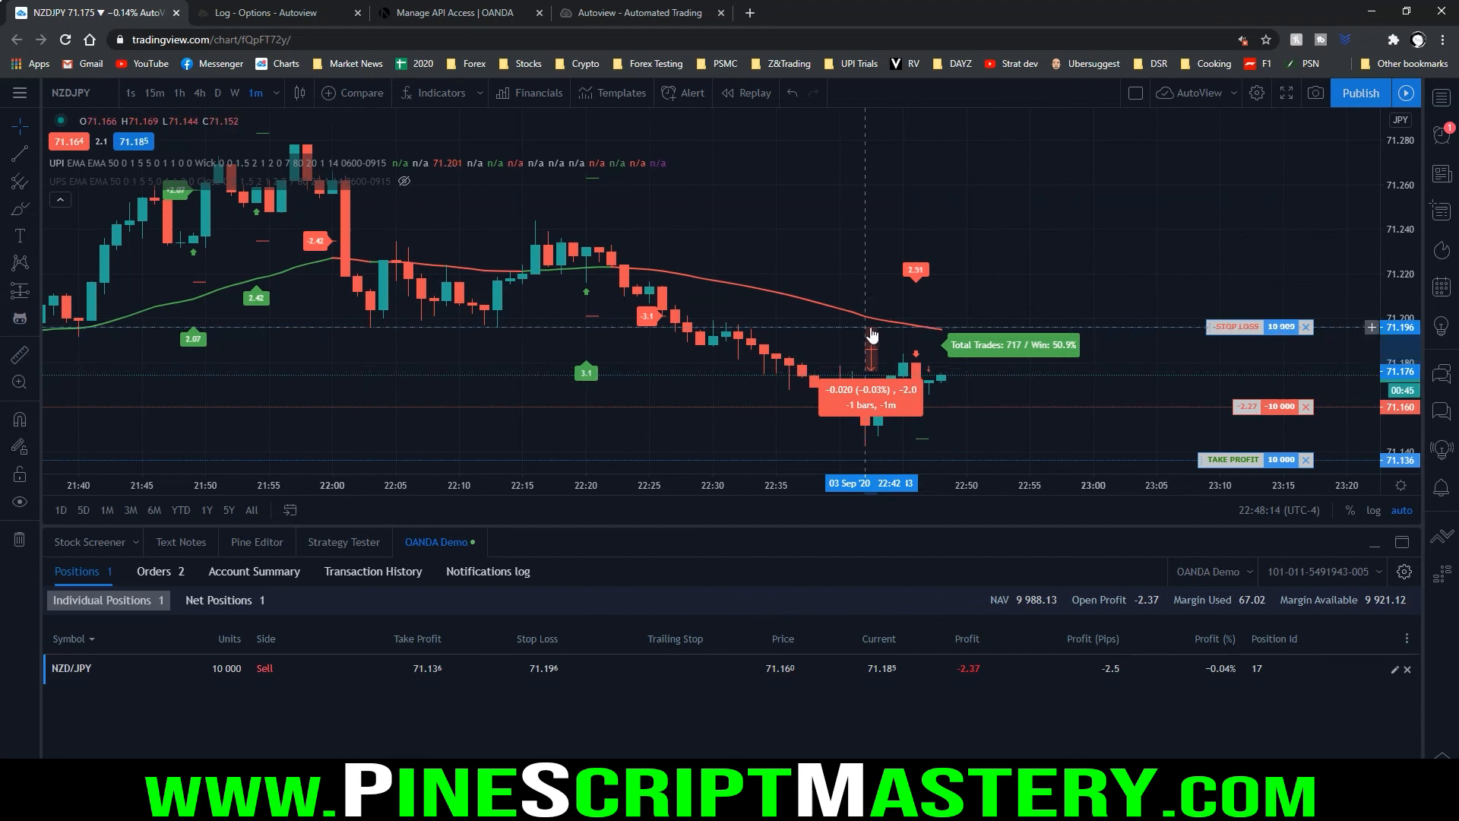
pyautogui.click(860, 252)
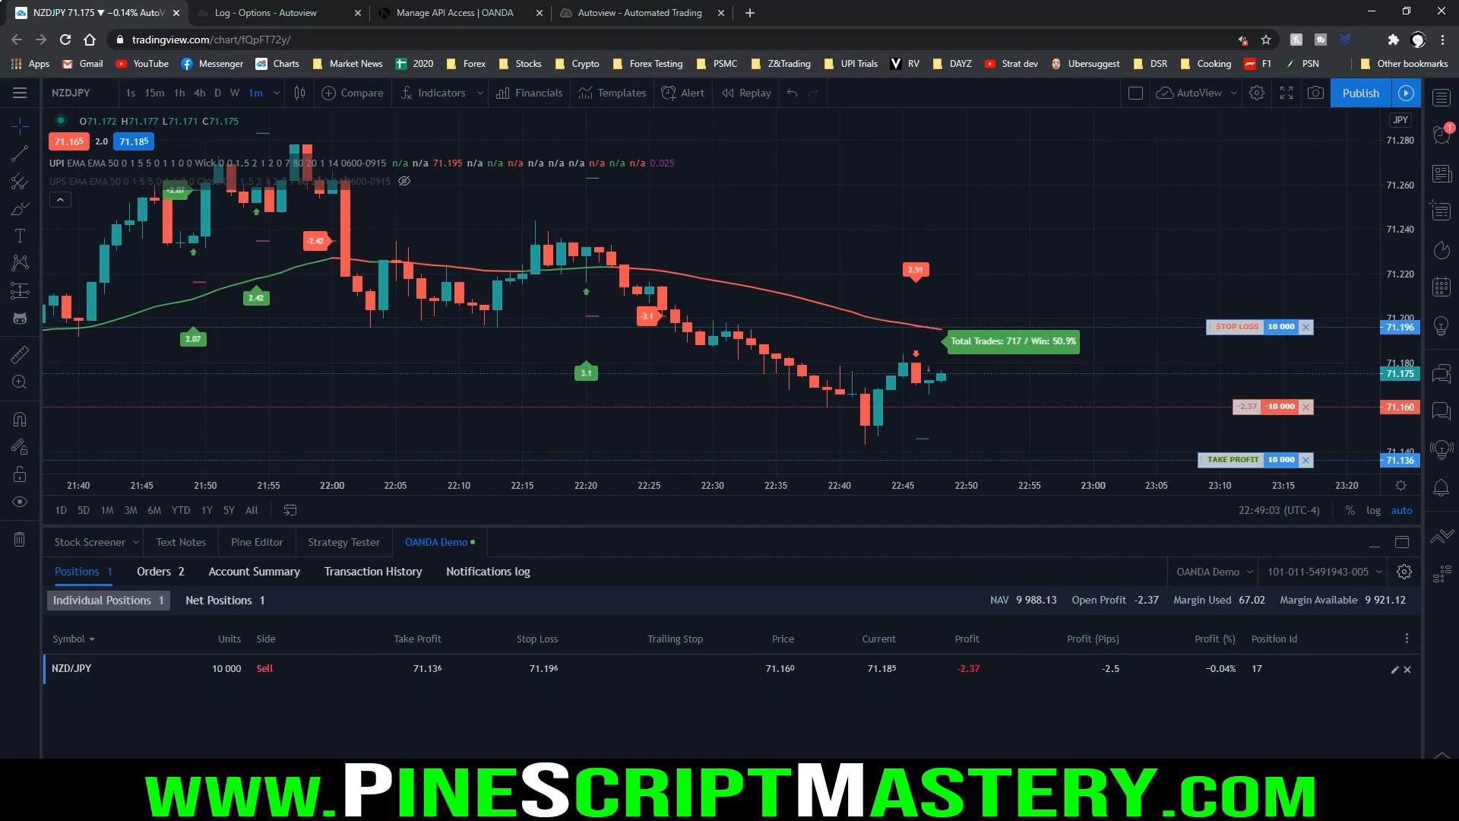
pyautogui.moveTo(584, 348); pyautogui.dragTo(572, 348)
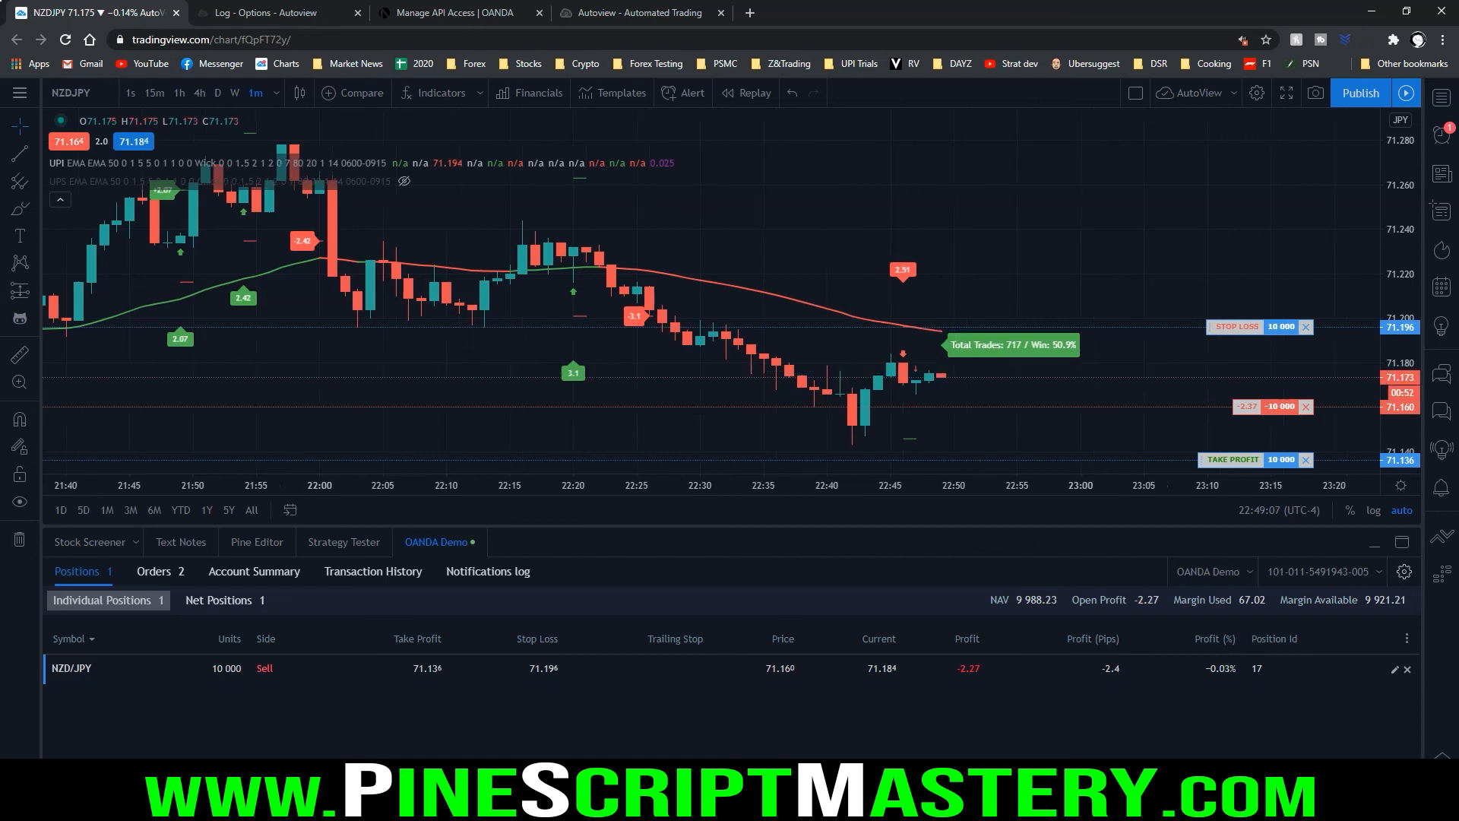